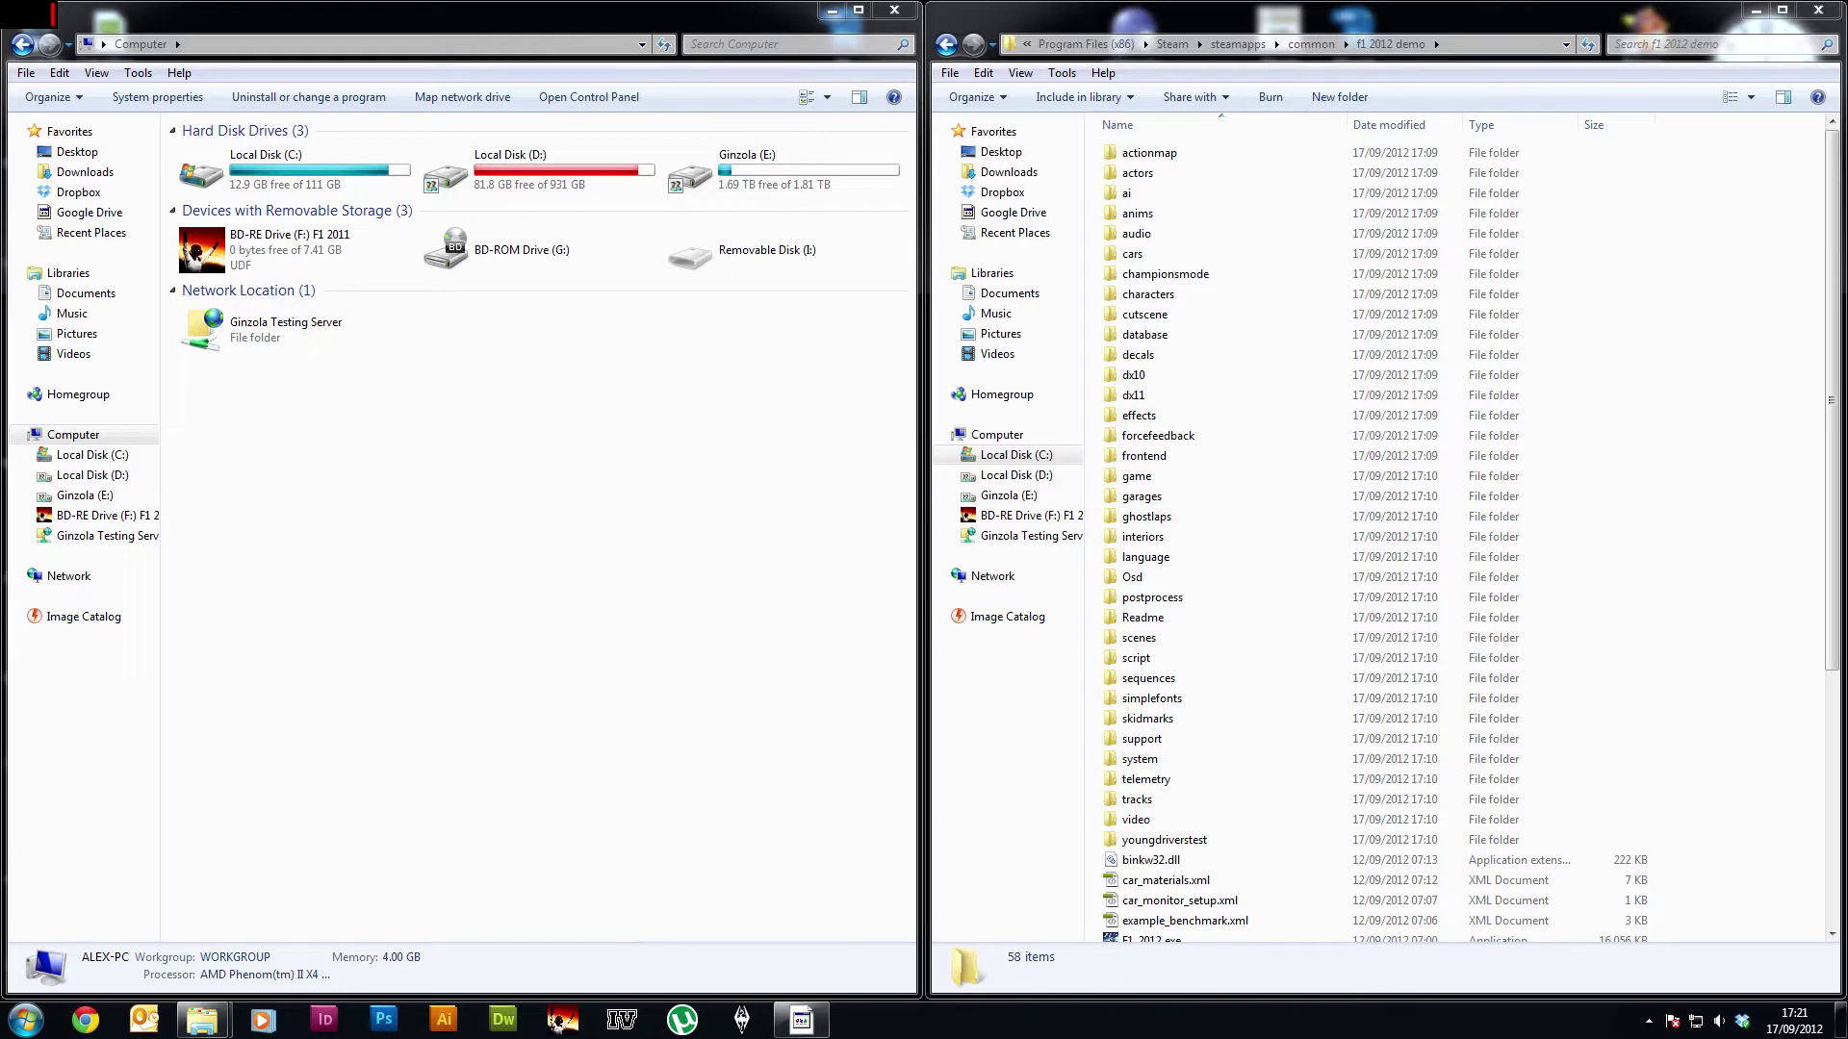
Step: Bring the left Explorer window into focus
click(797, 896)
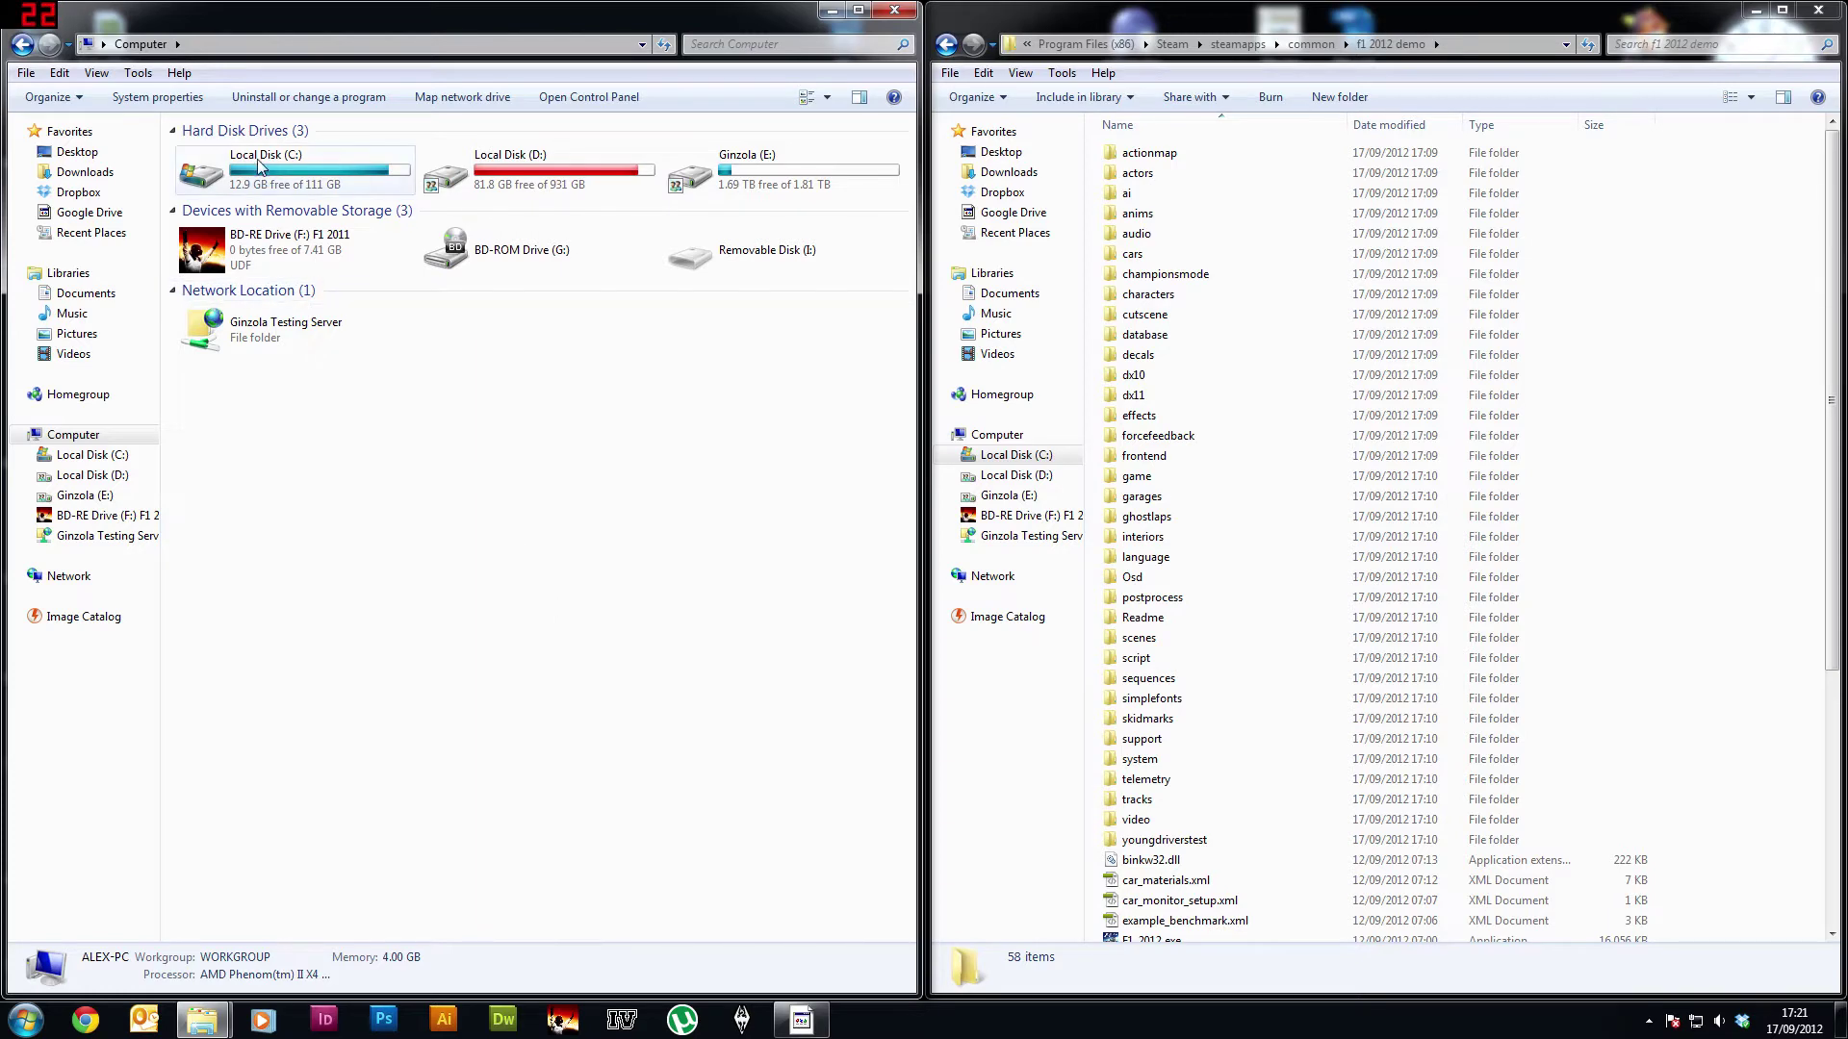
Step: Navigate the left window to C:\Program Files (x86)\Steam\steamapps\common\f1 2012 demo
double_click(233, 175)
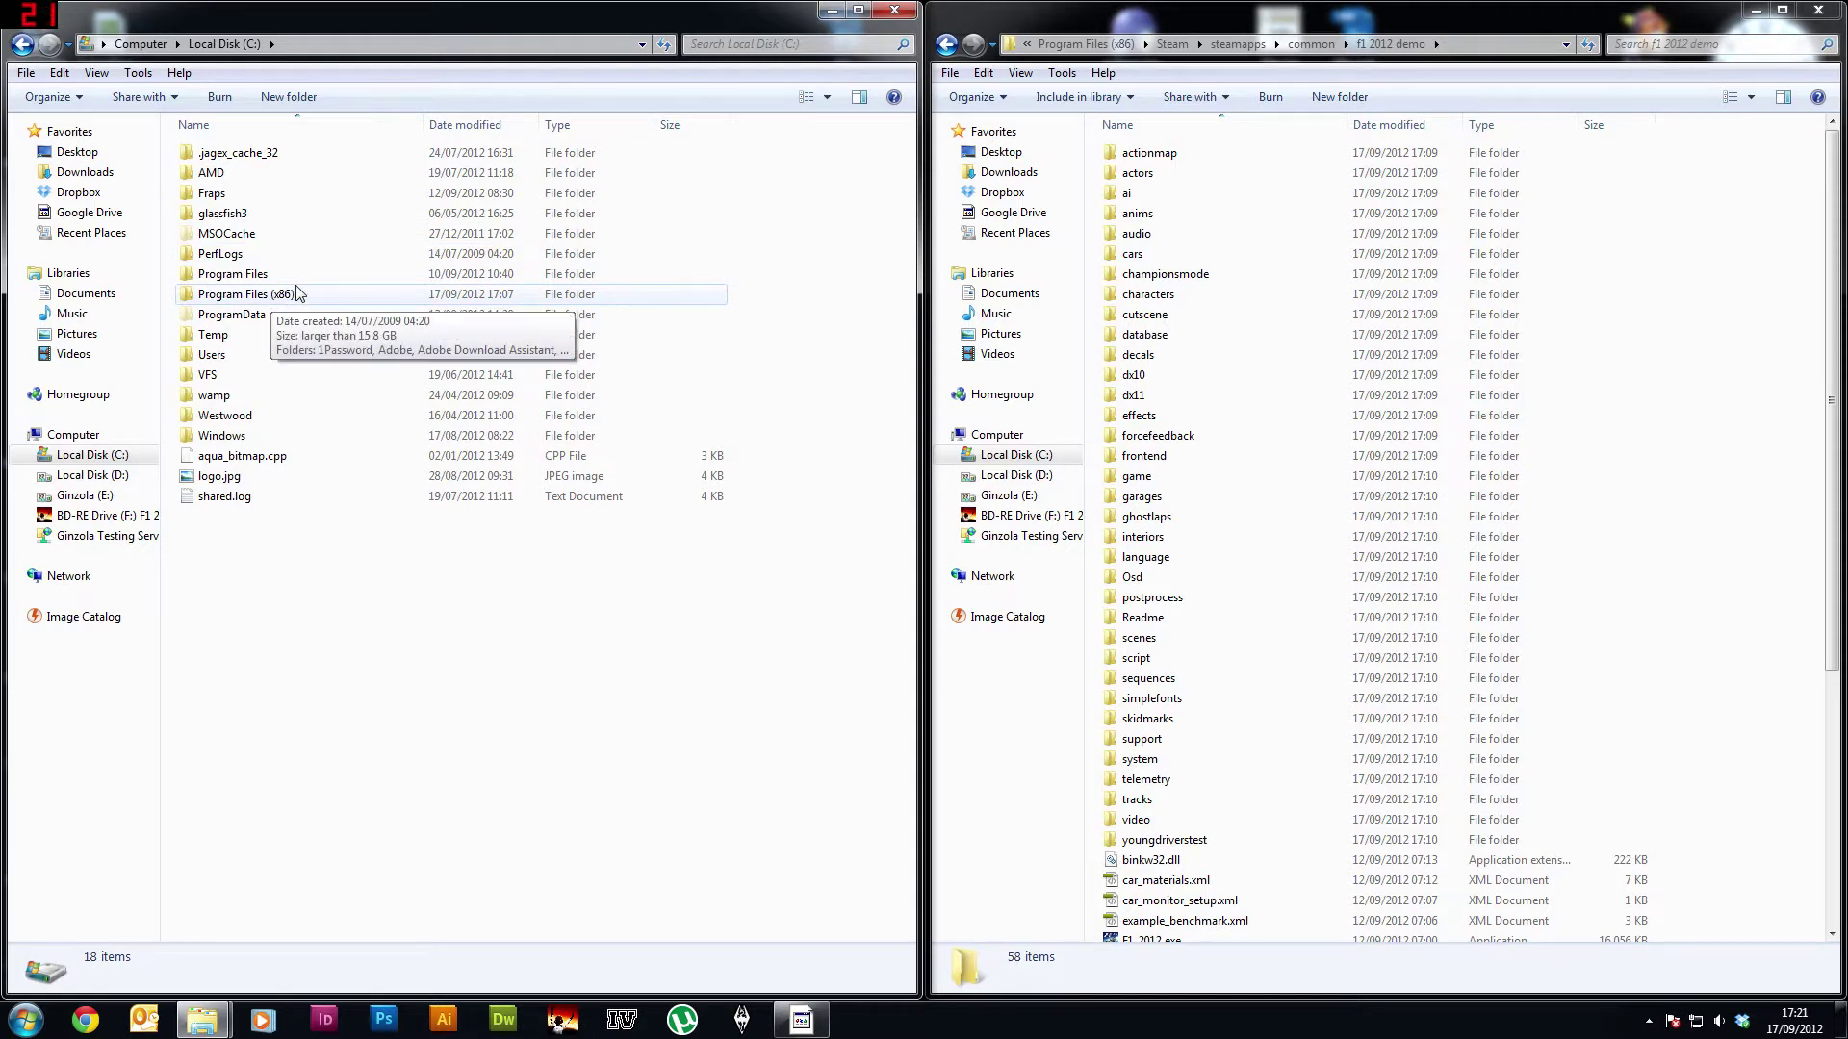
click(251, 277)
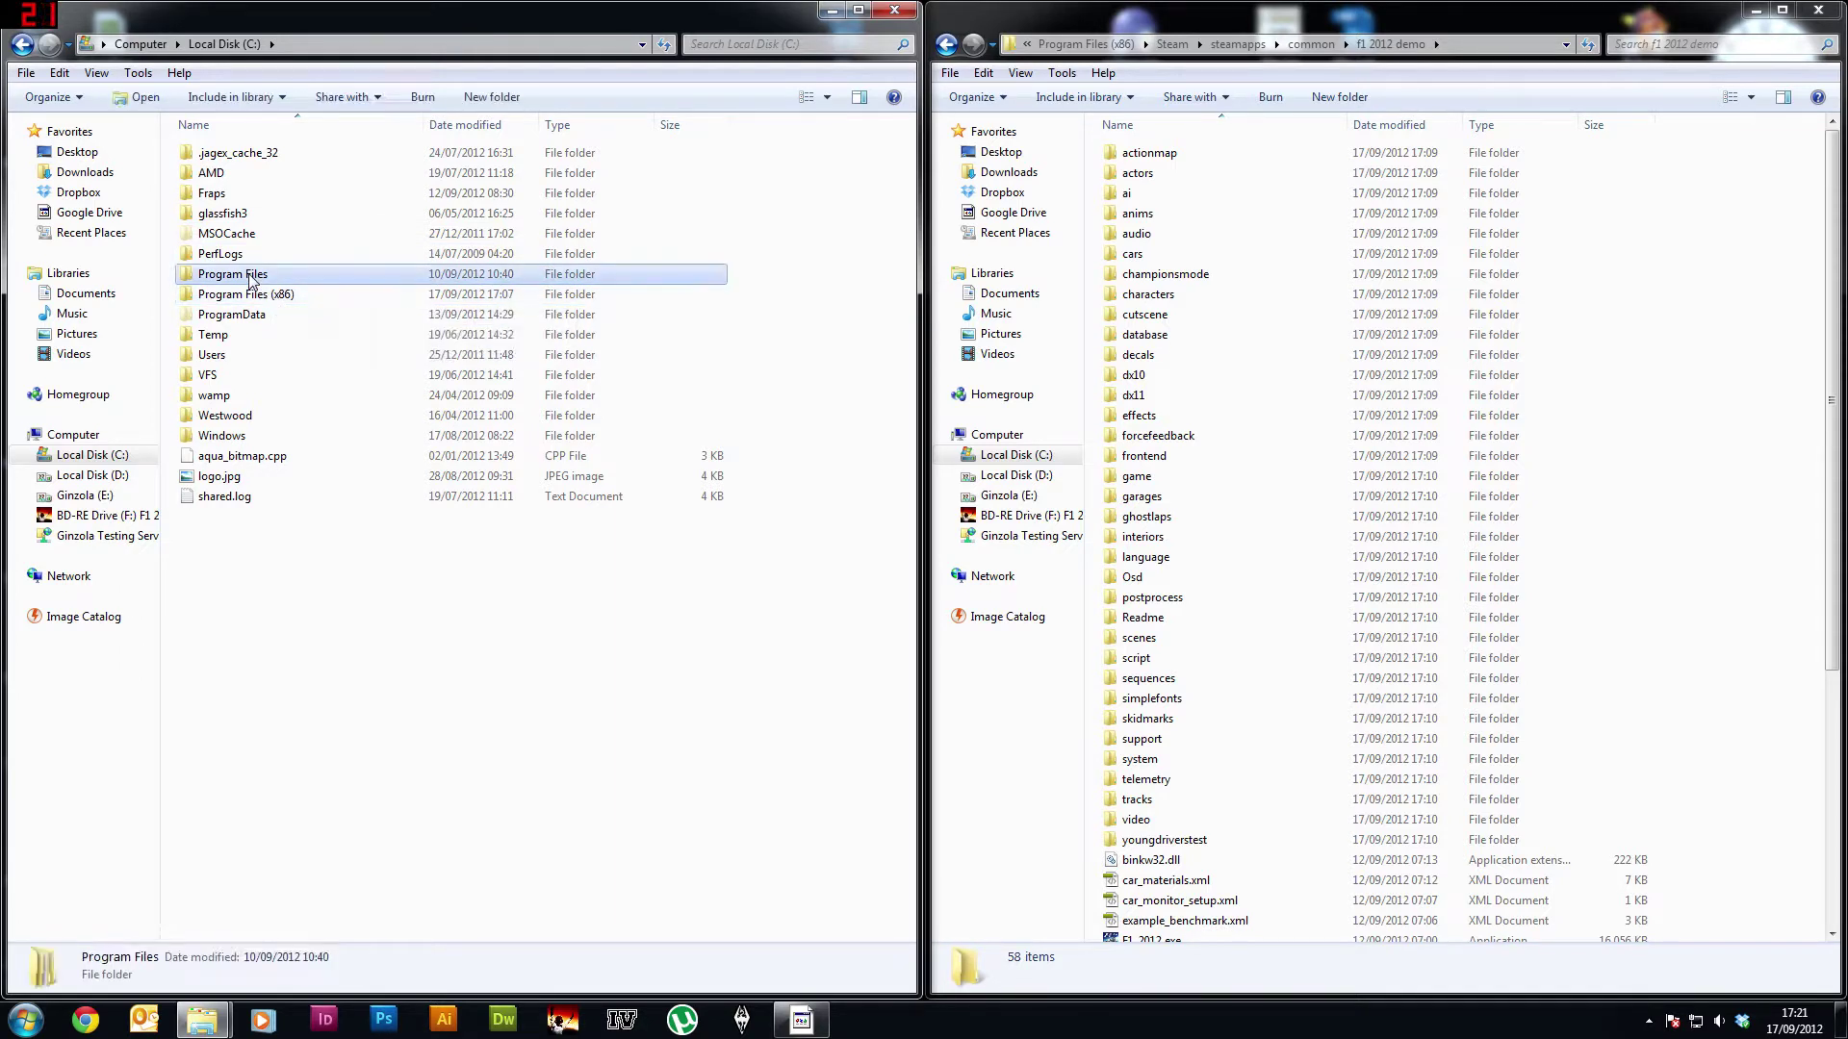
click(250, 295)
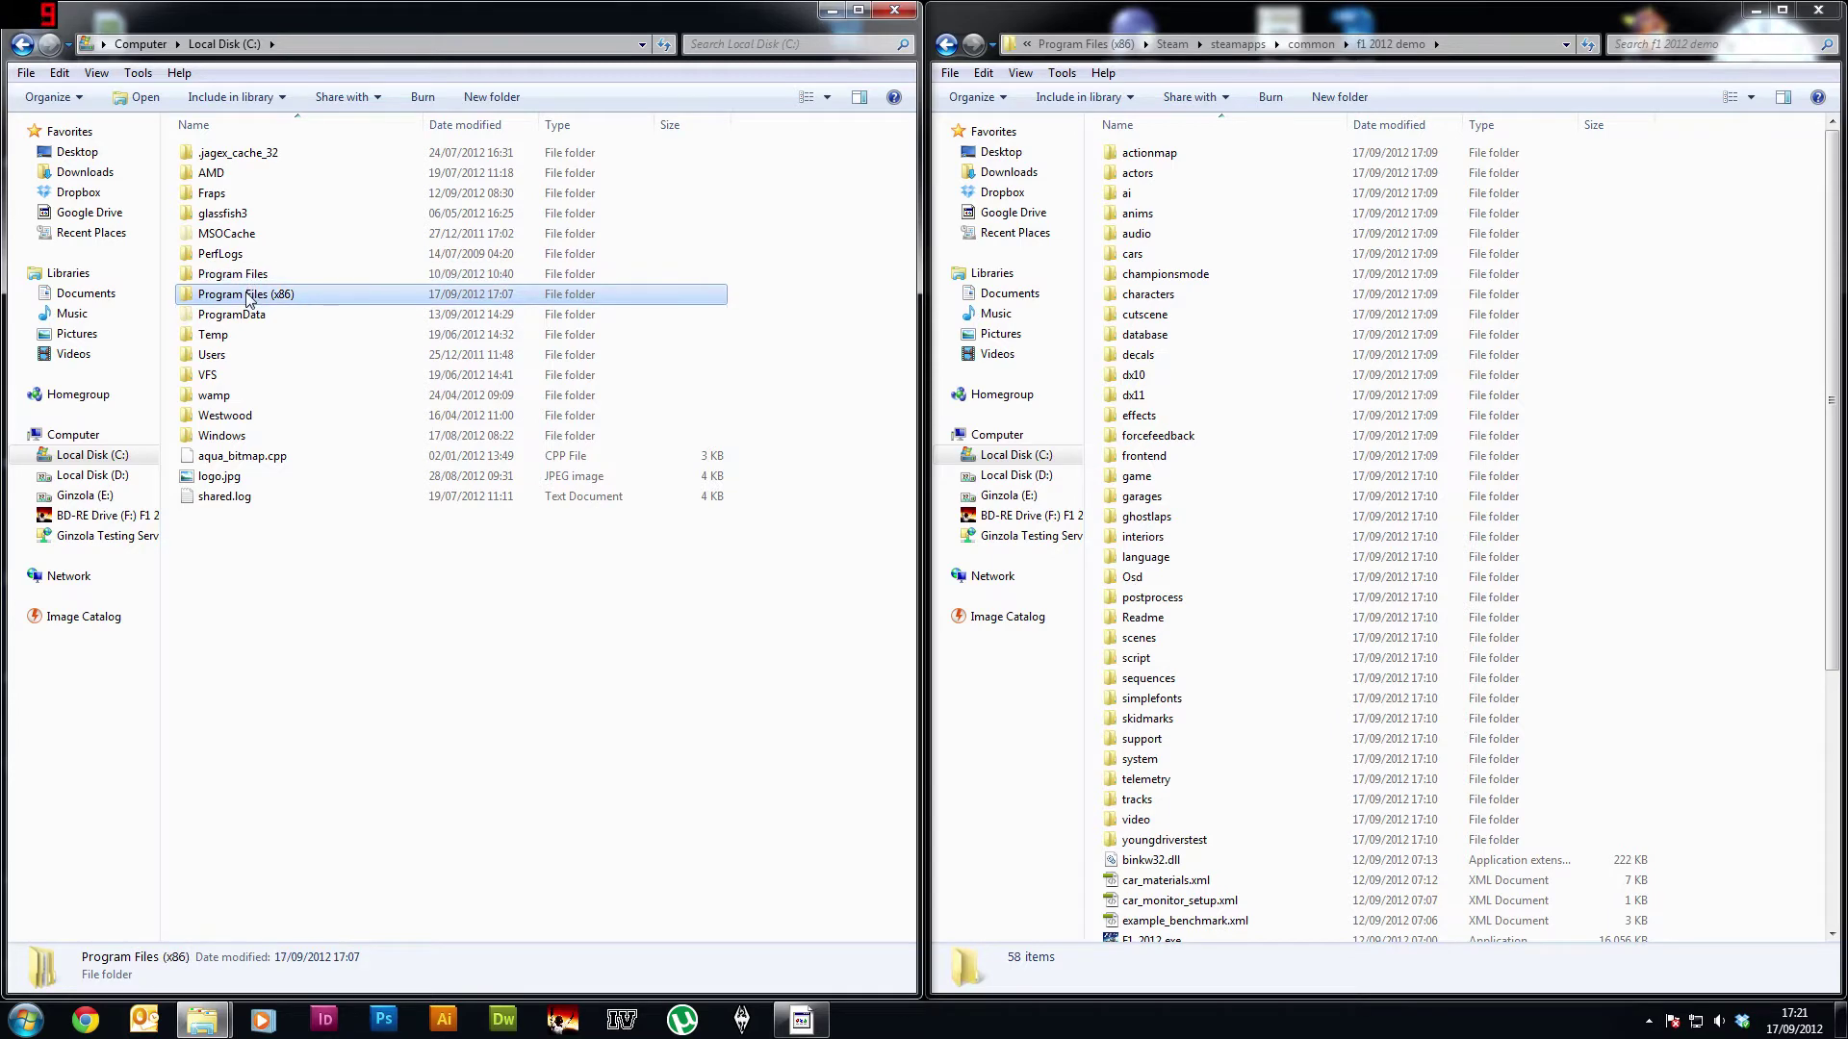
double_click(249, 298)
scroll(258, 311, down, 13)
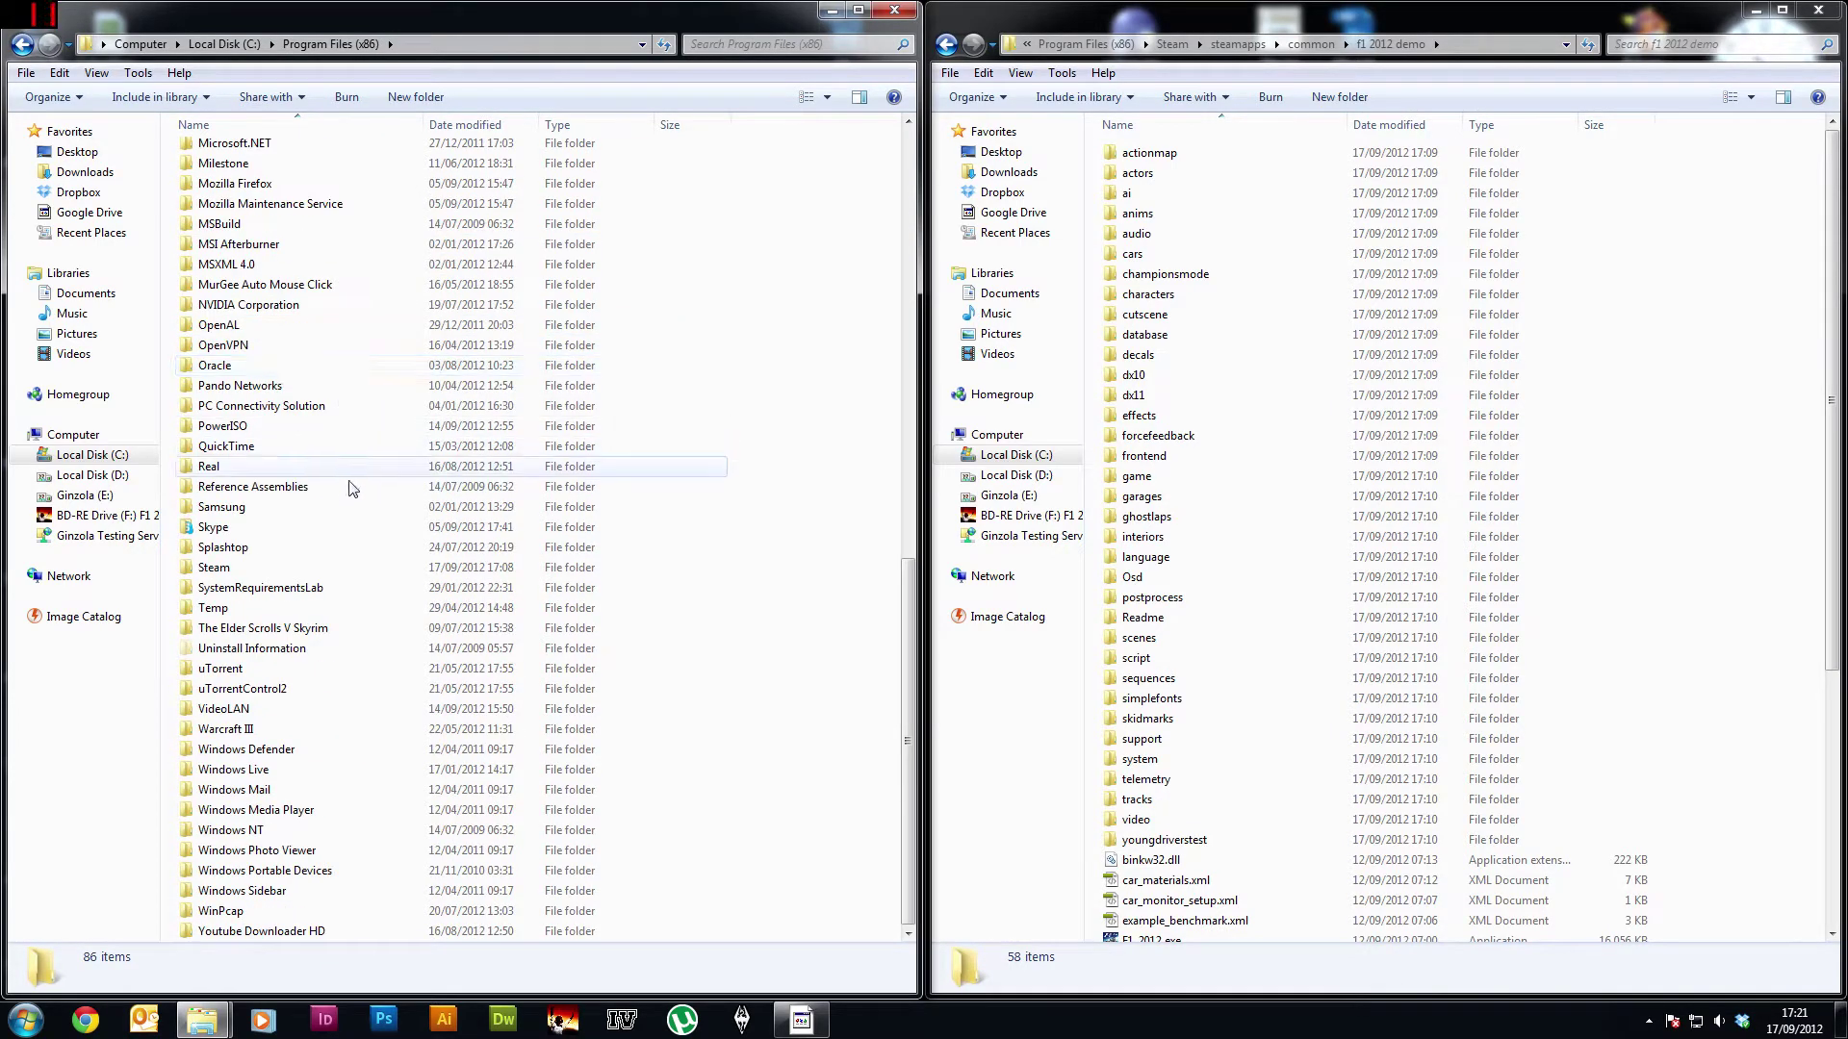
double_click(275, 569)
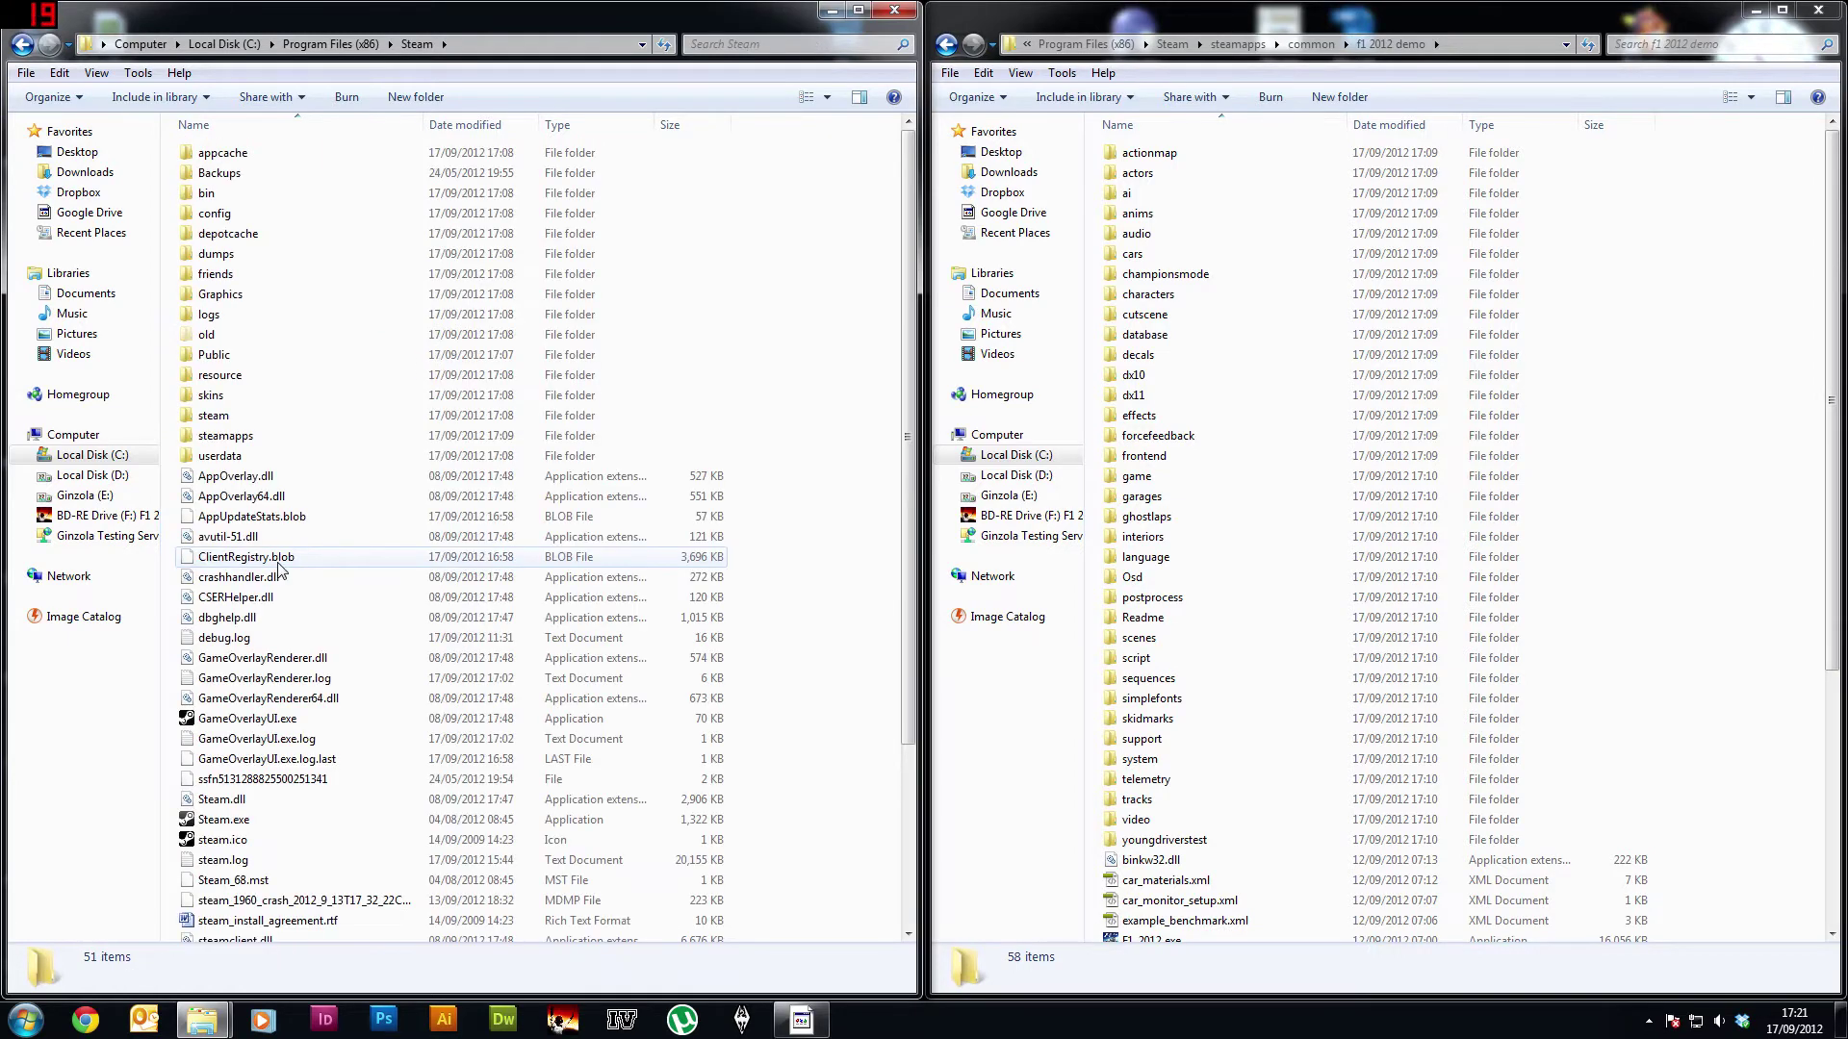
double_click(280, 441)
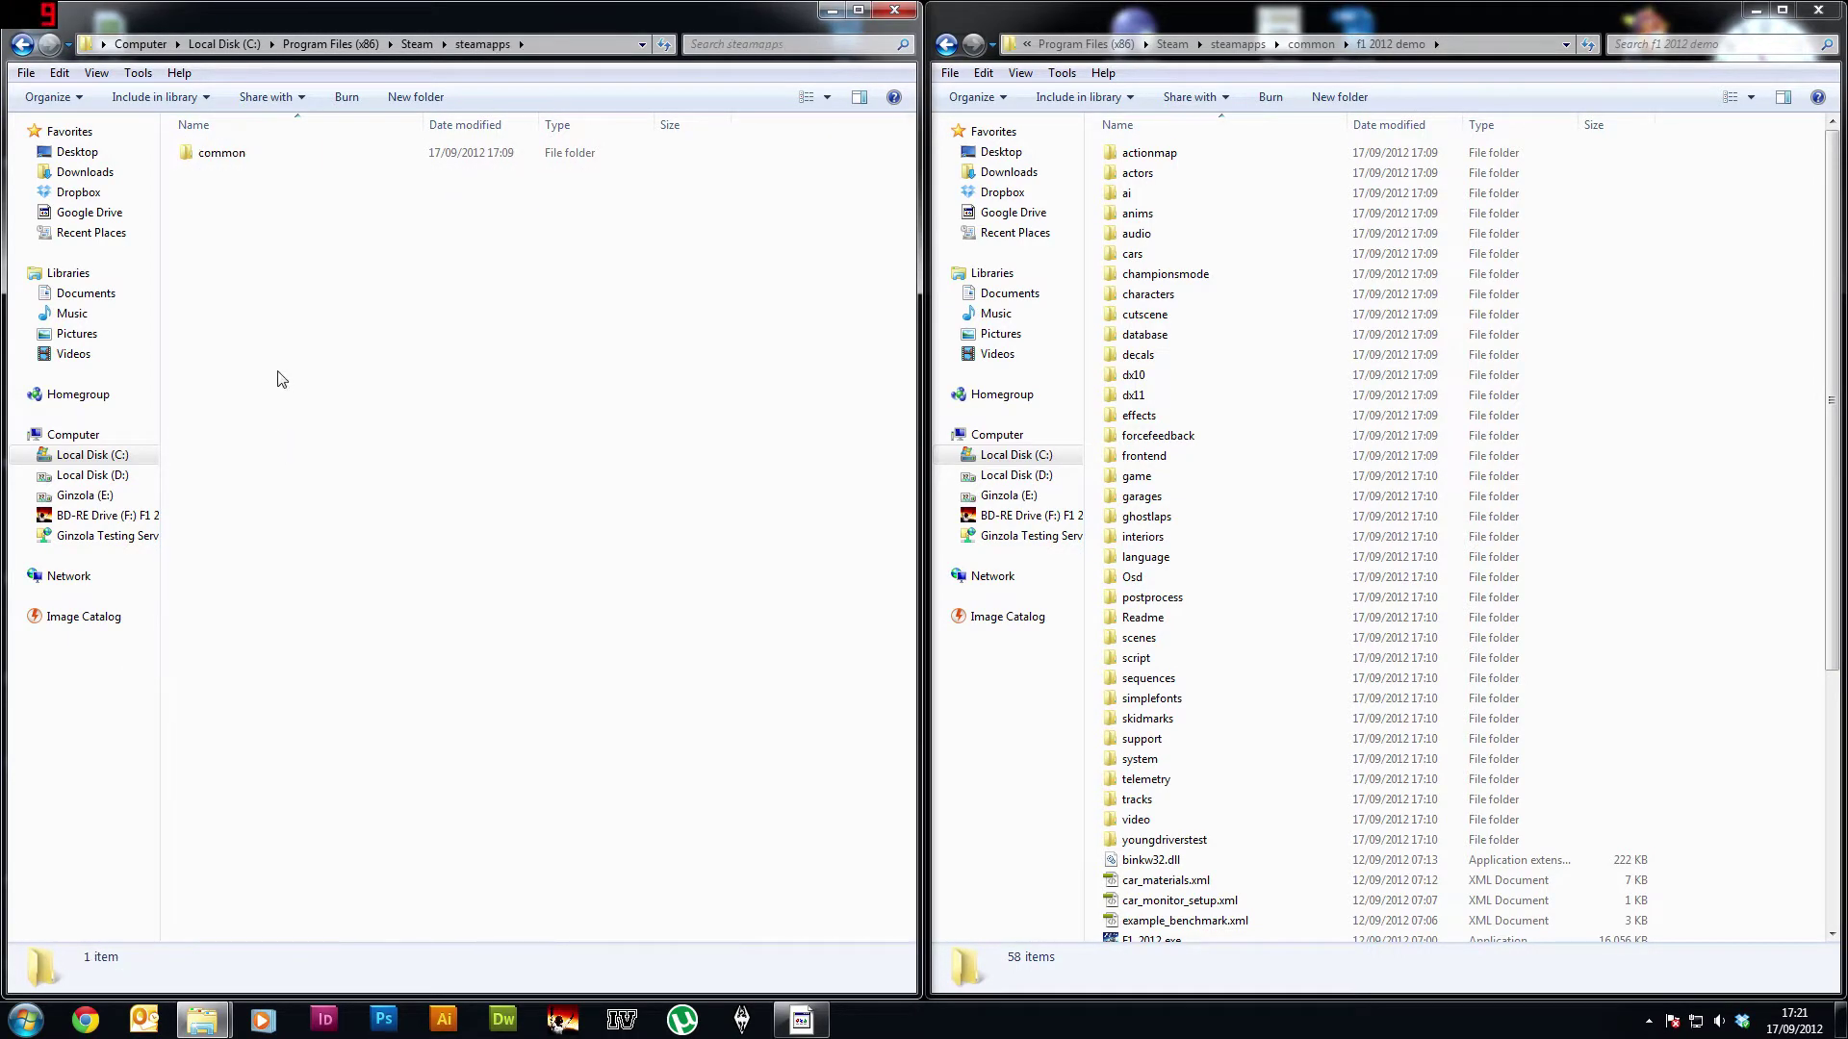
double_click(267, 162)
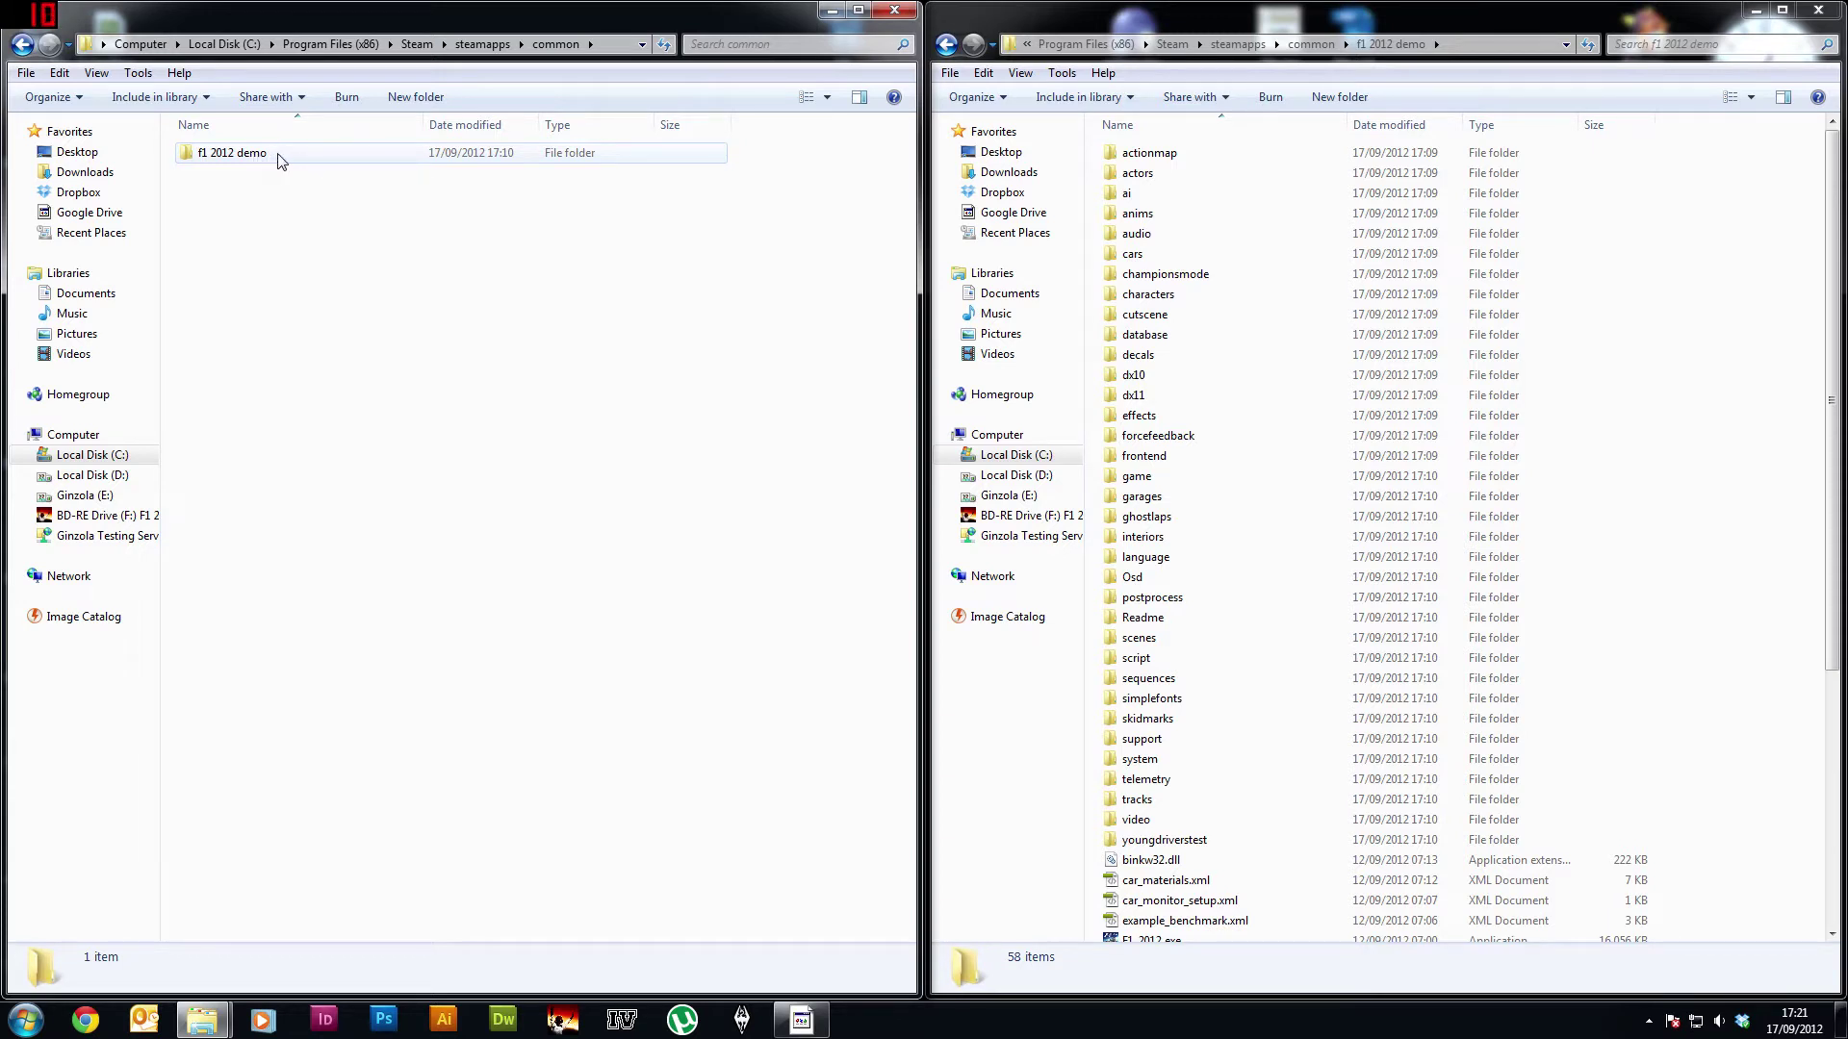
double_click(299, 162)
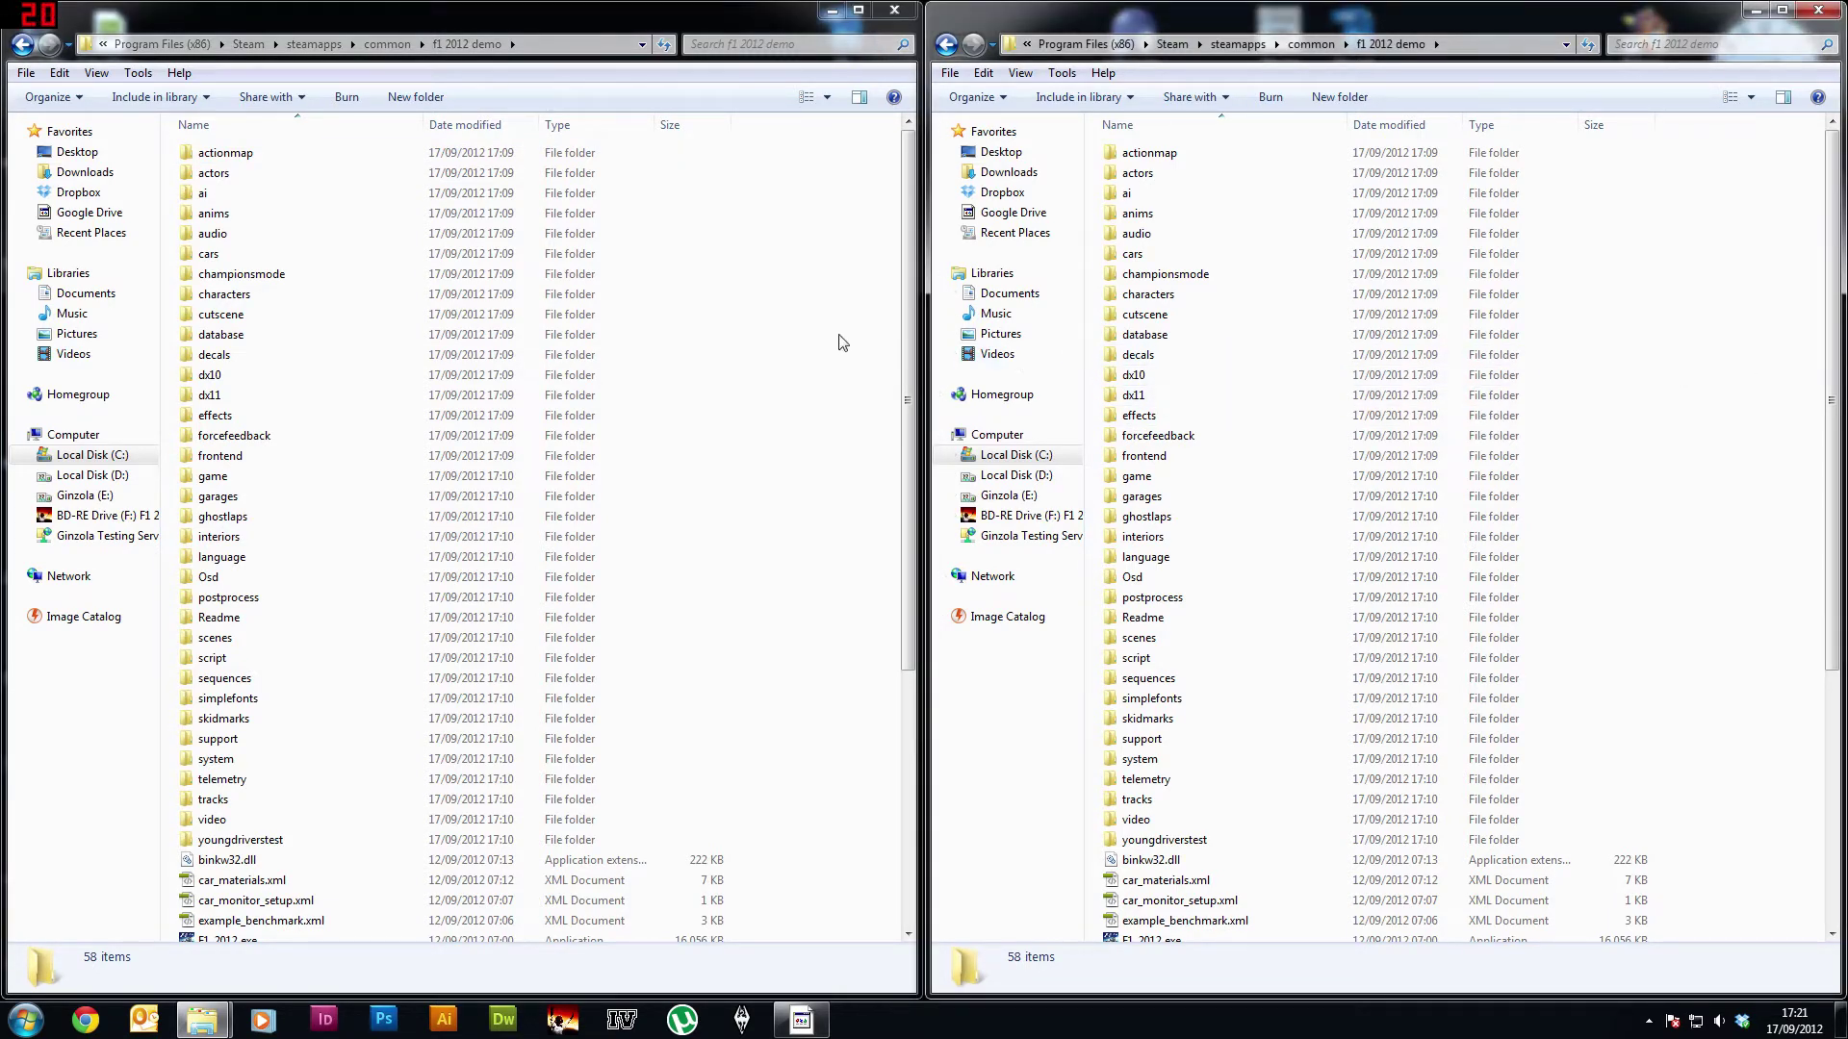
Step: Duplicate the cars folder as 'cars - Copy', approving the administrator prompt
click(281, 258)
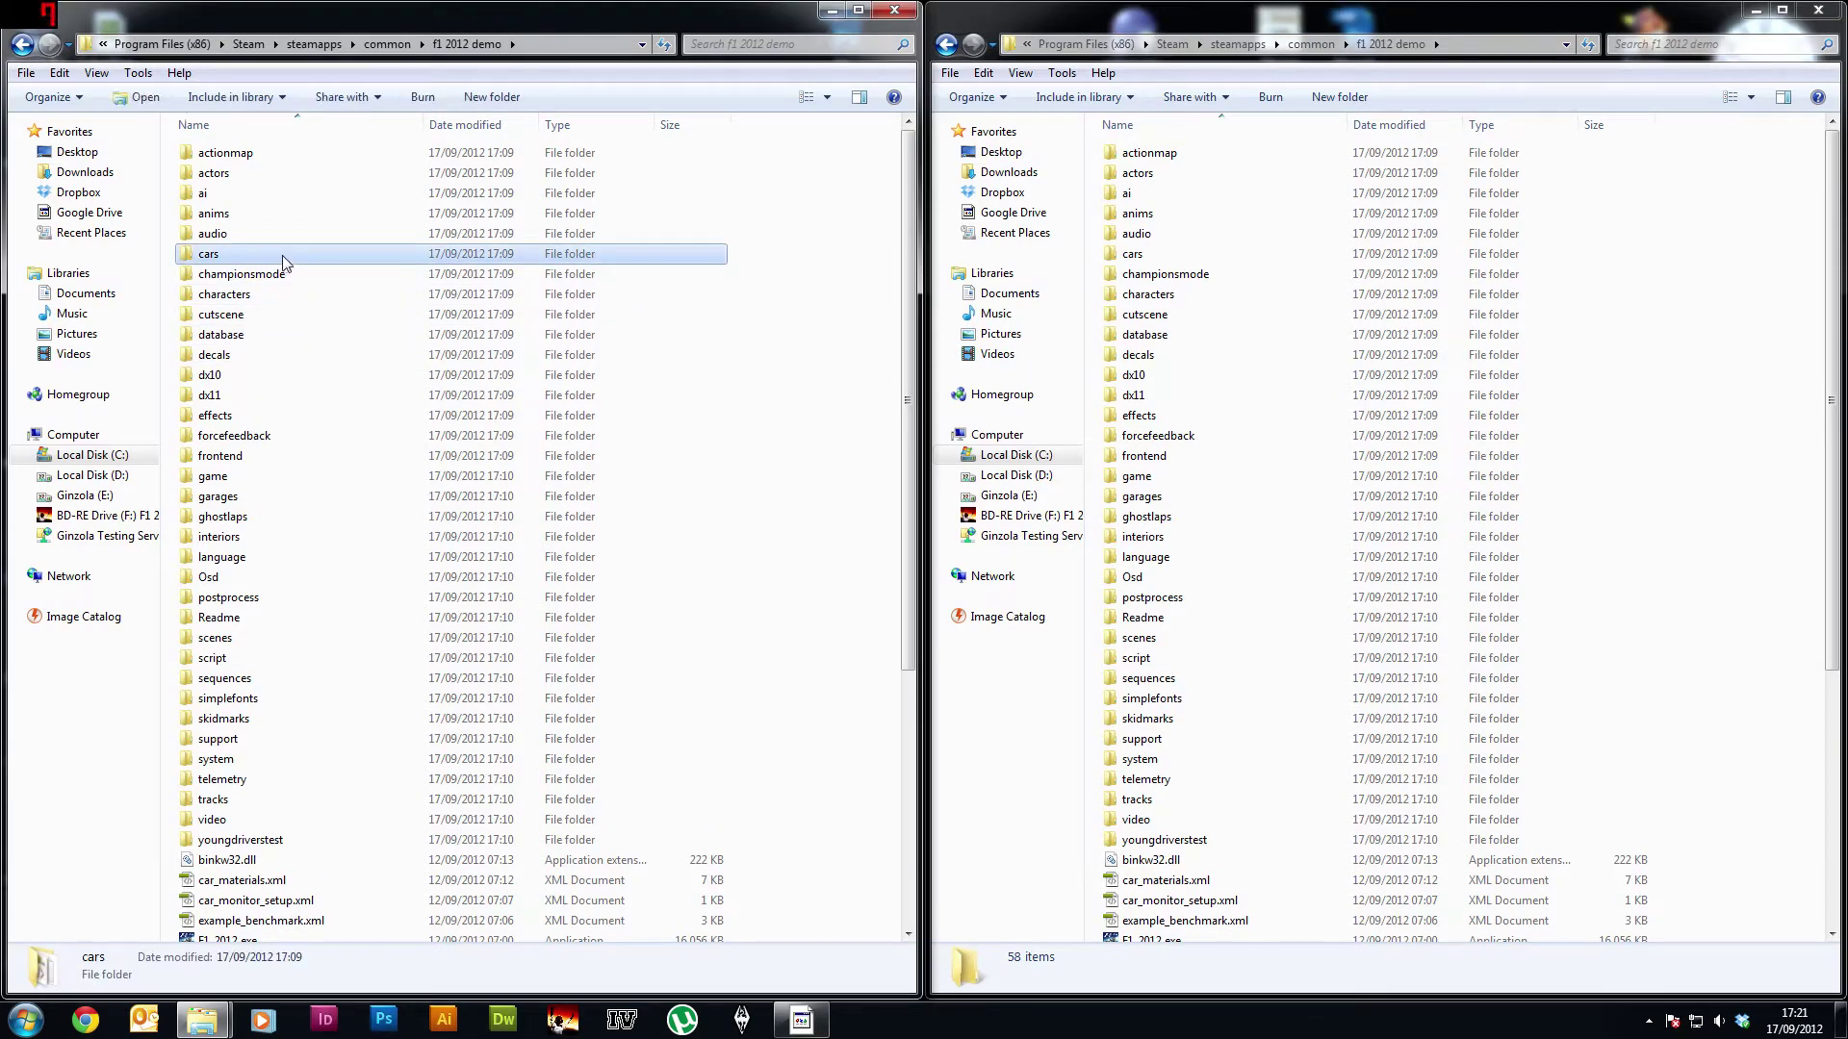
right_click(283, 260)
click(601, 508)
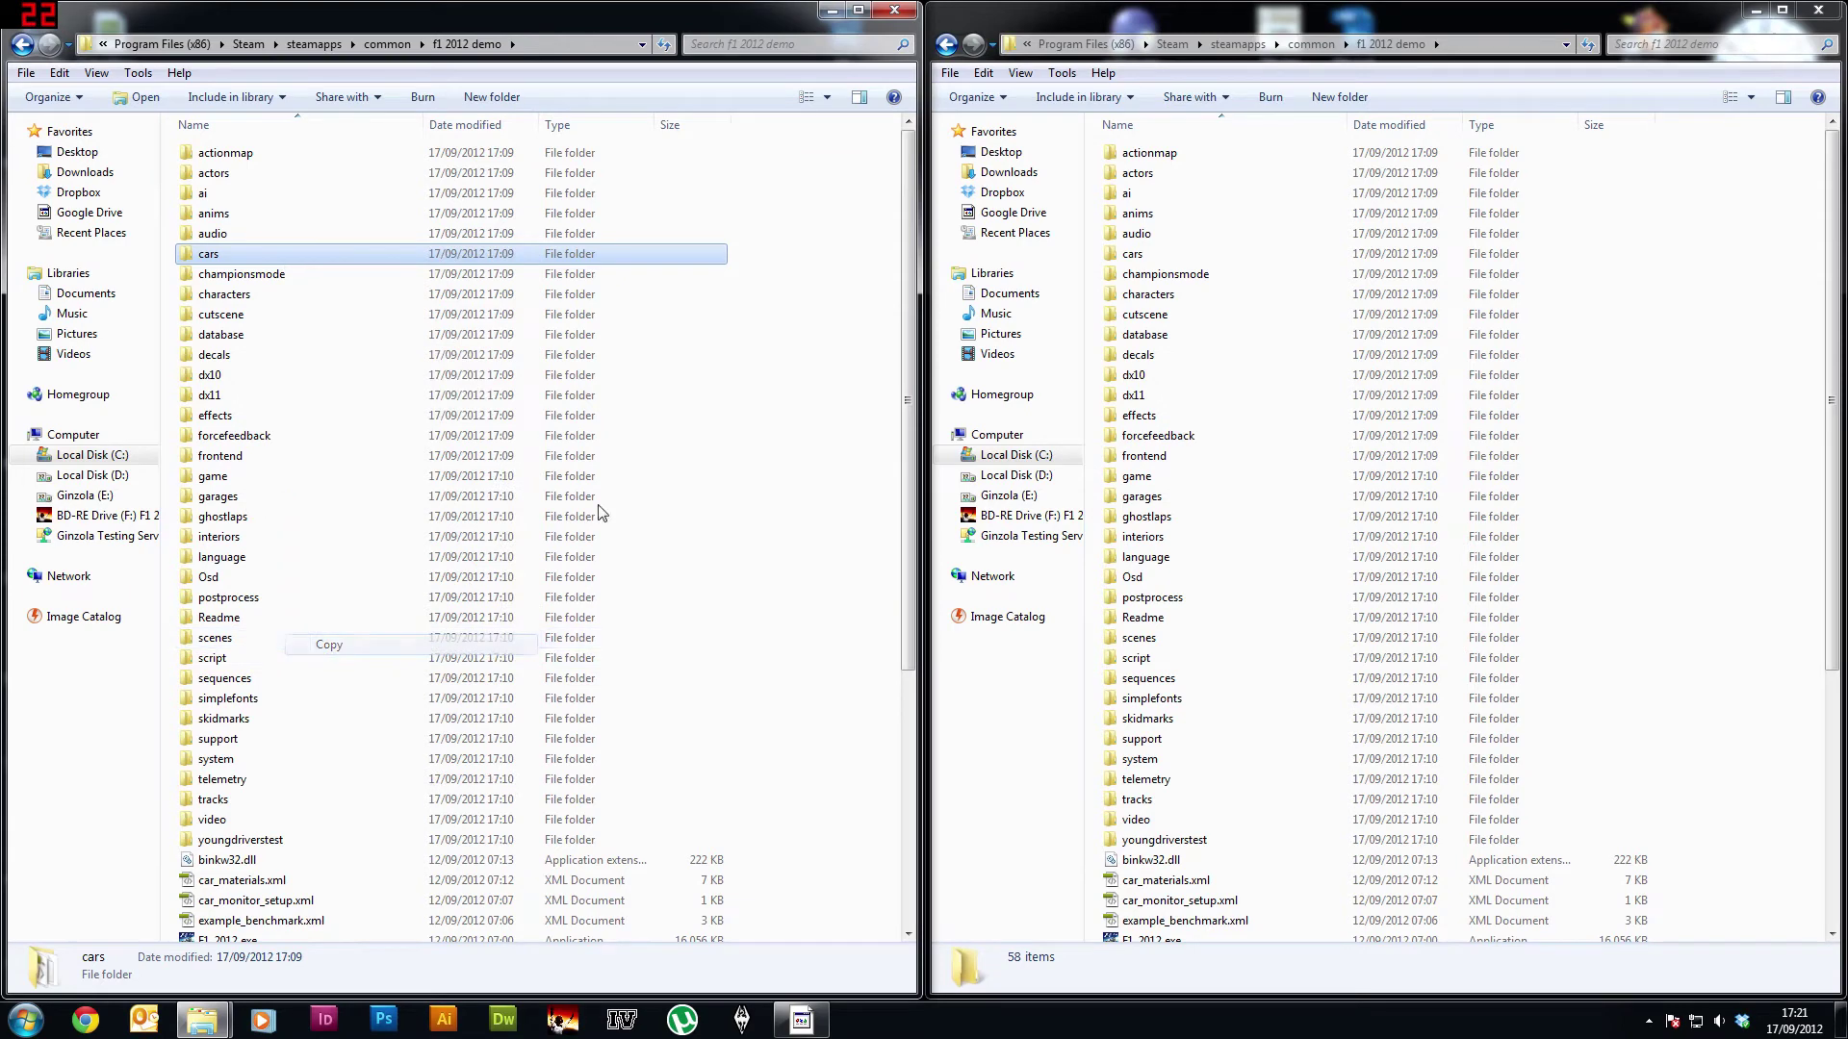
right_click(780, 294)
click(827, 453)
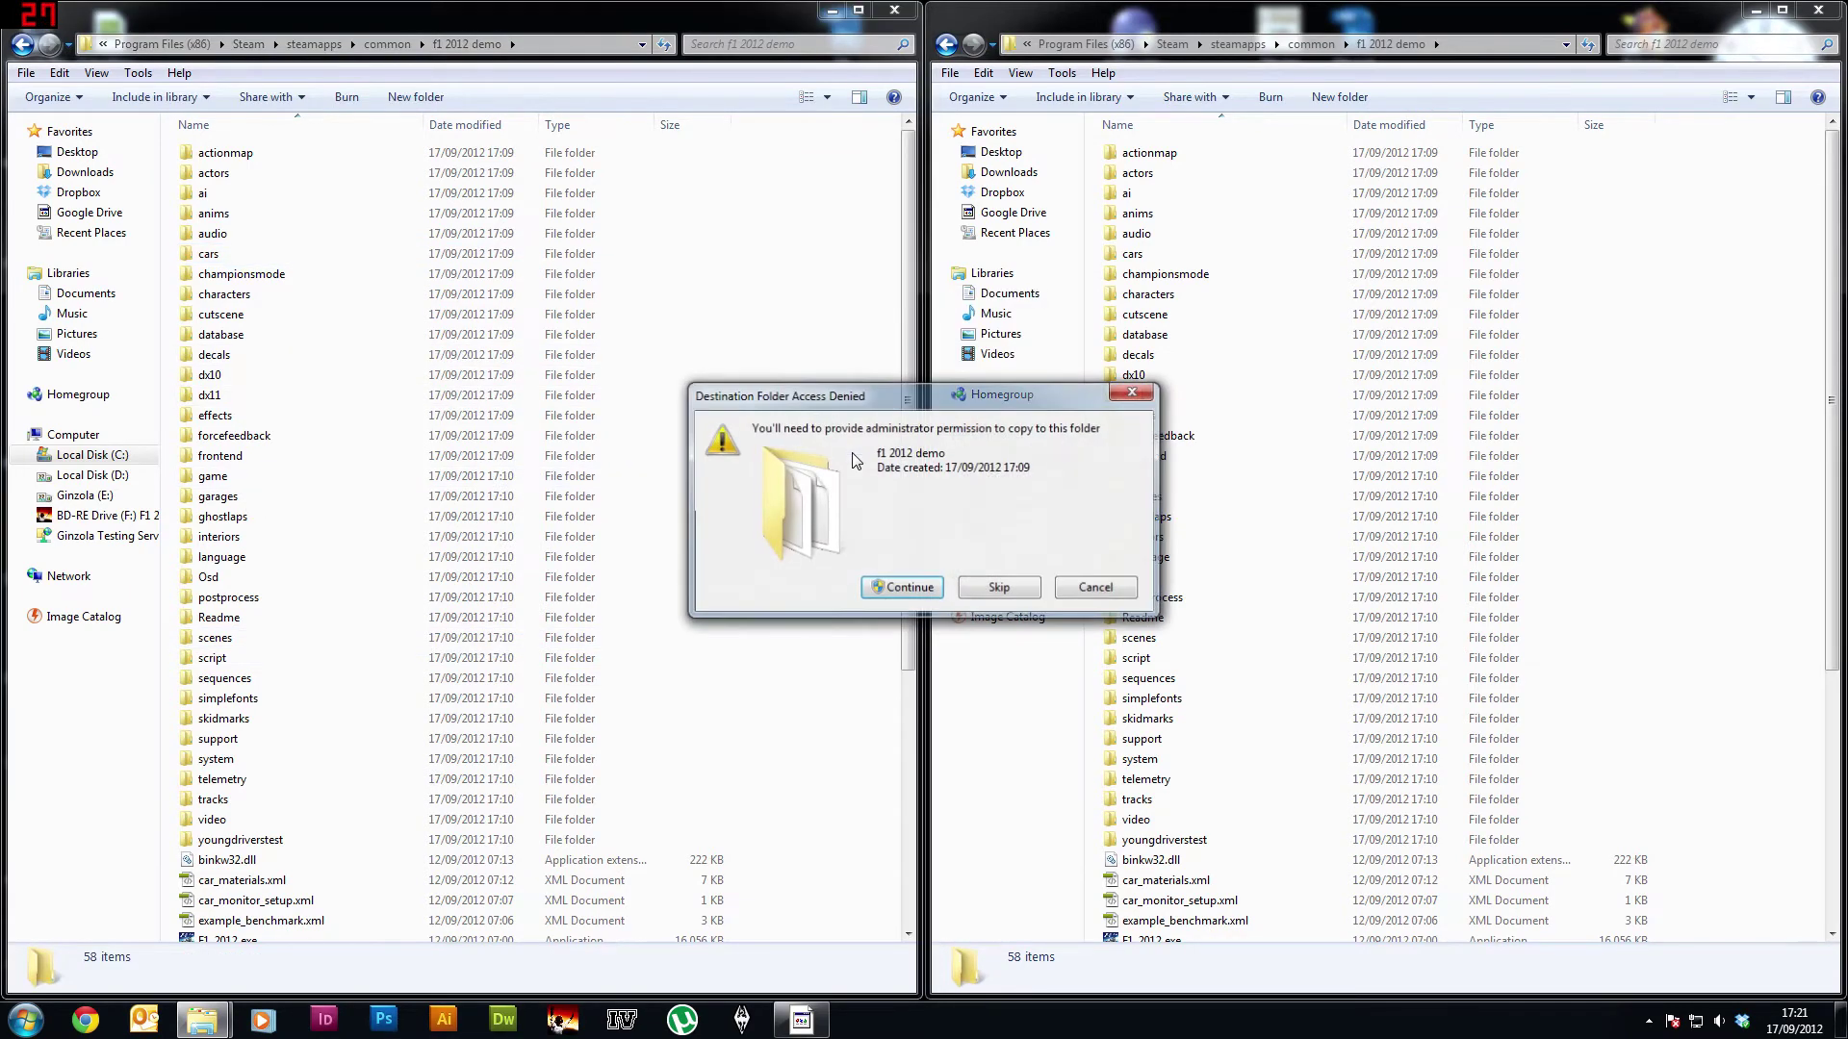
click(895, 587)
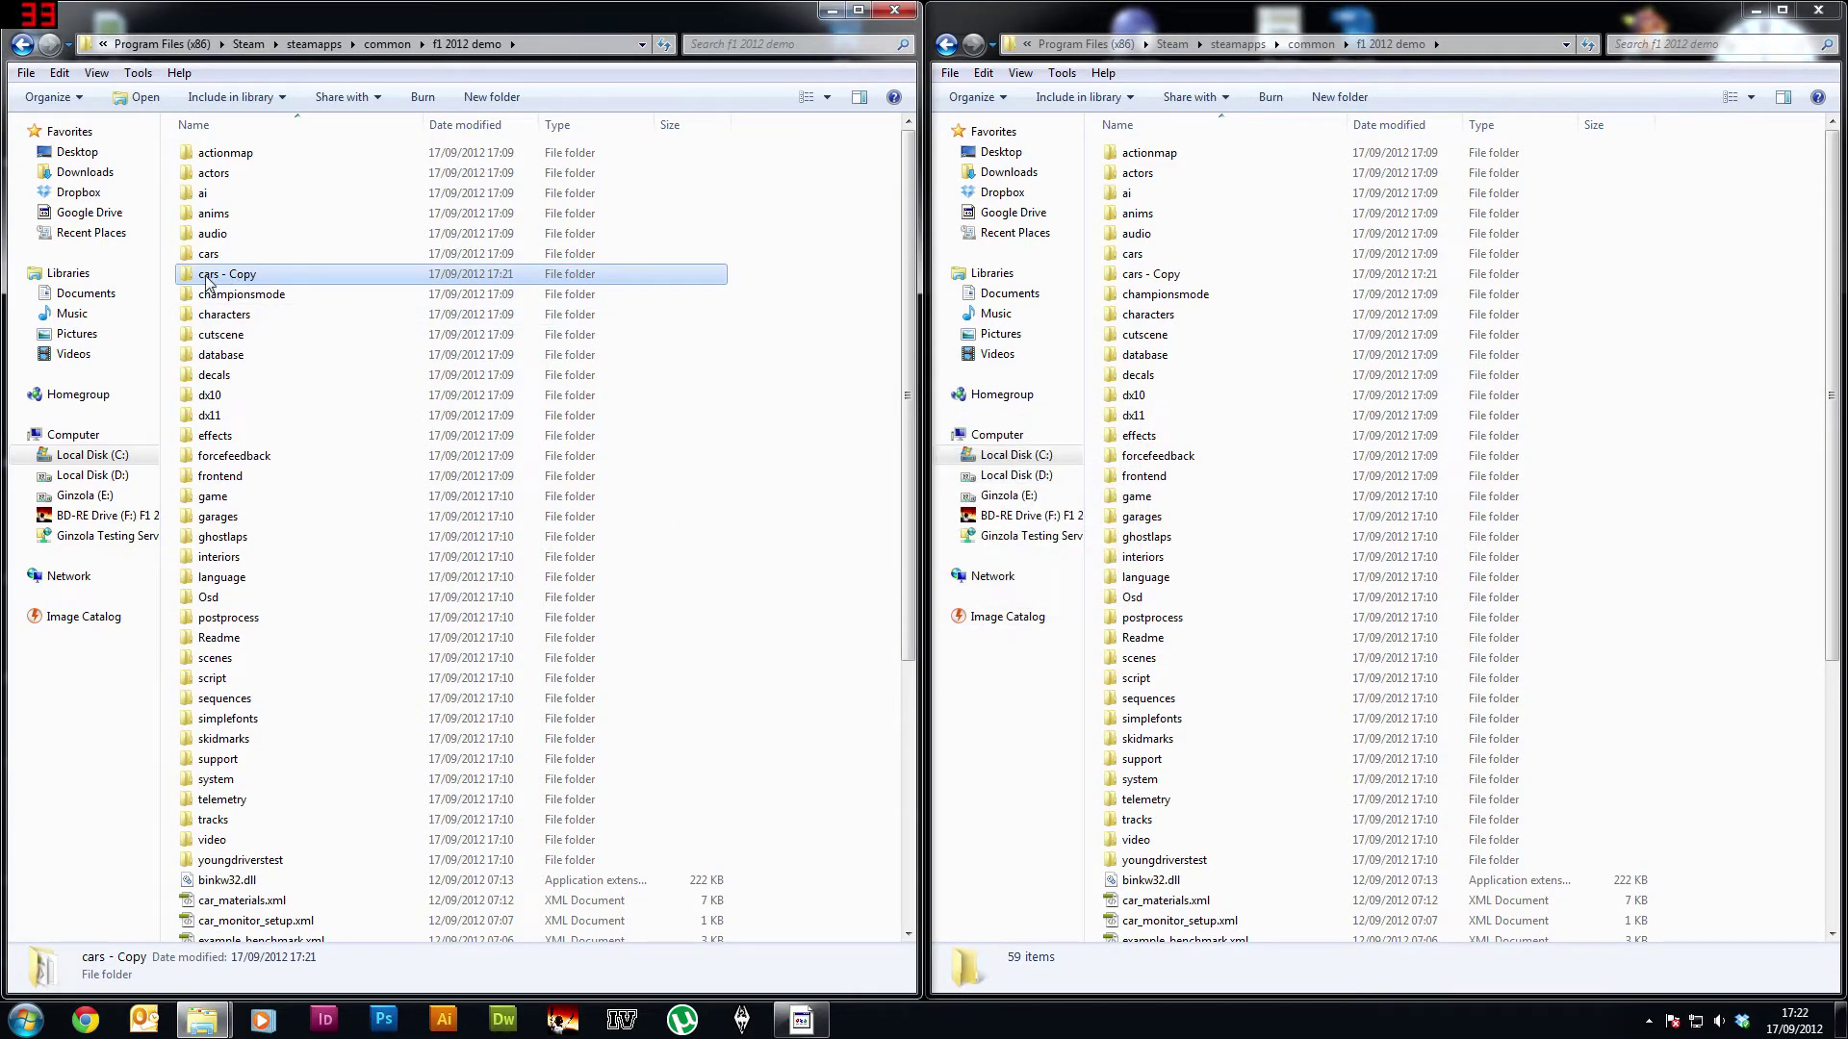
mouse_move(240, 282)
Step: Open the original cars folder and delete its wi2 car folder
double_click(280, 256)
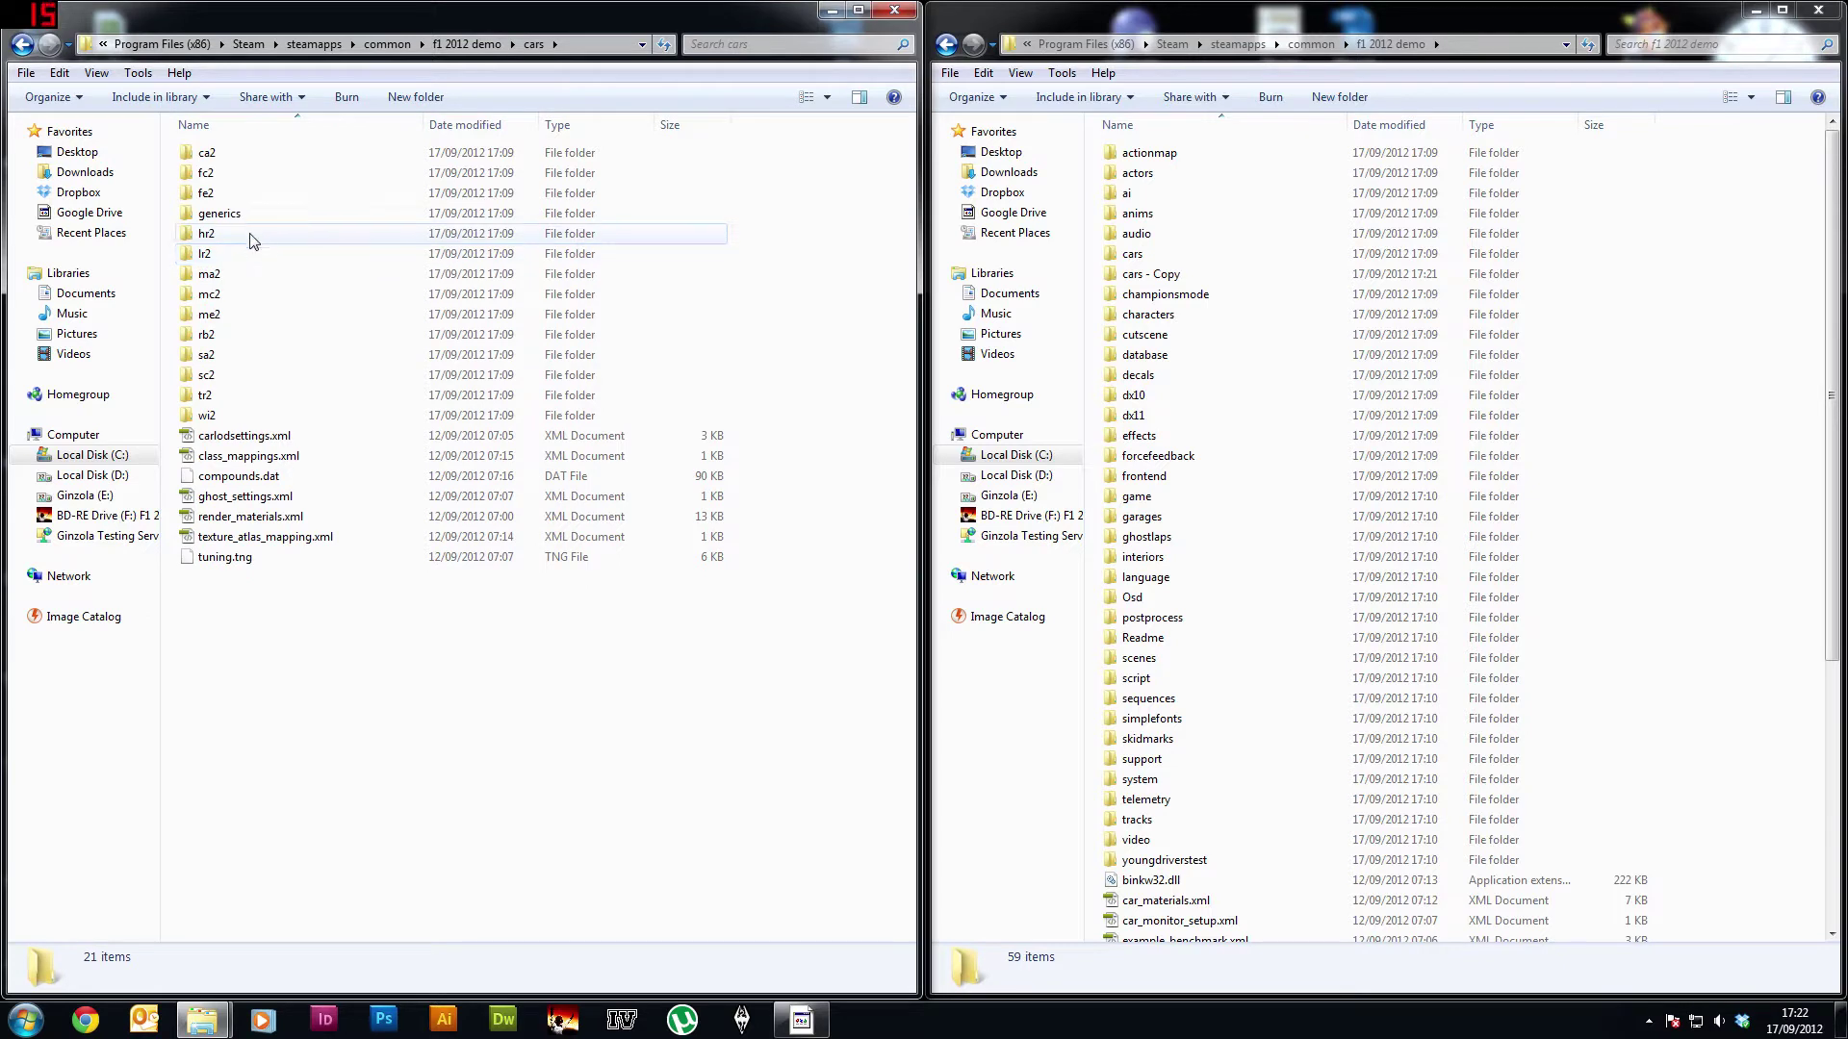
click(210, 379)
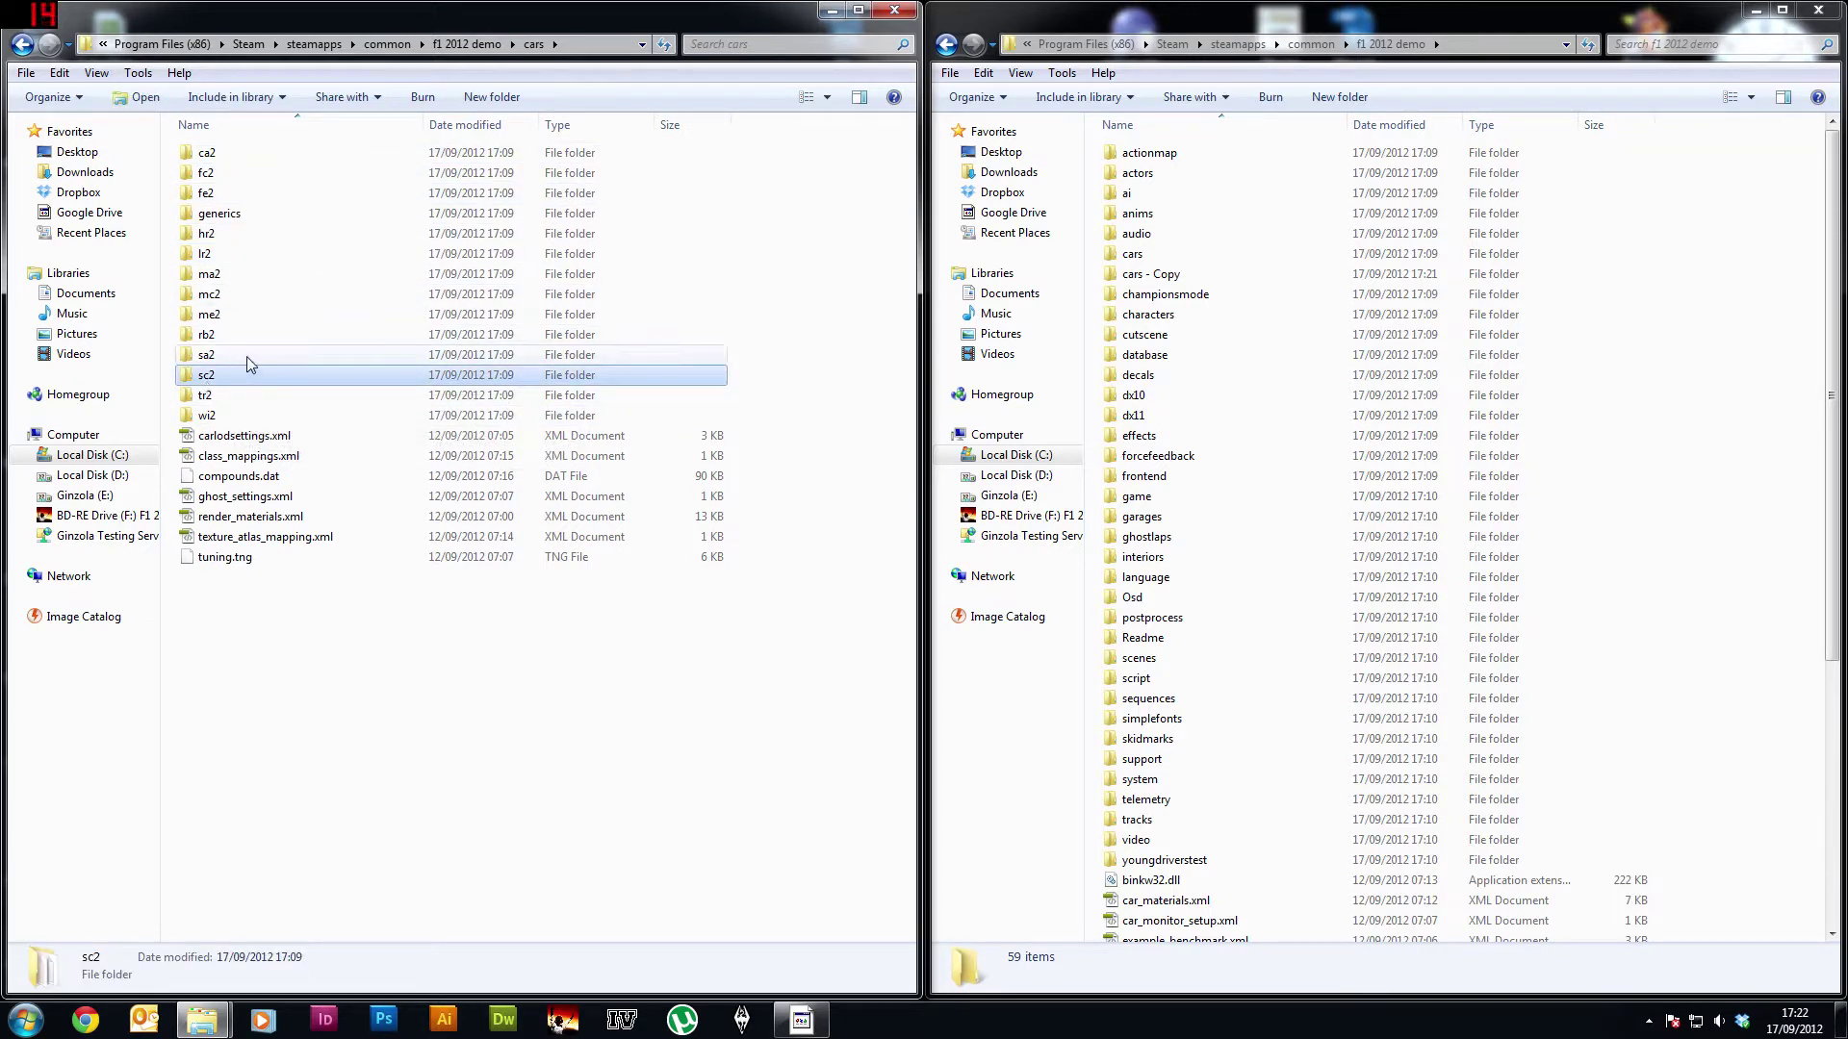
click(201, 158)
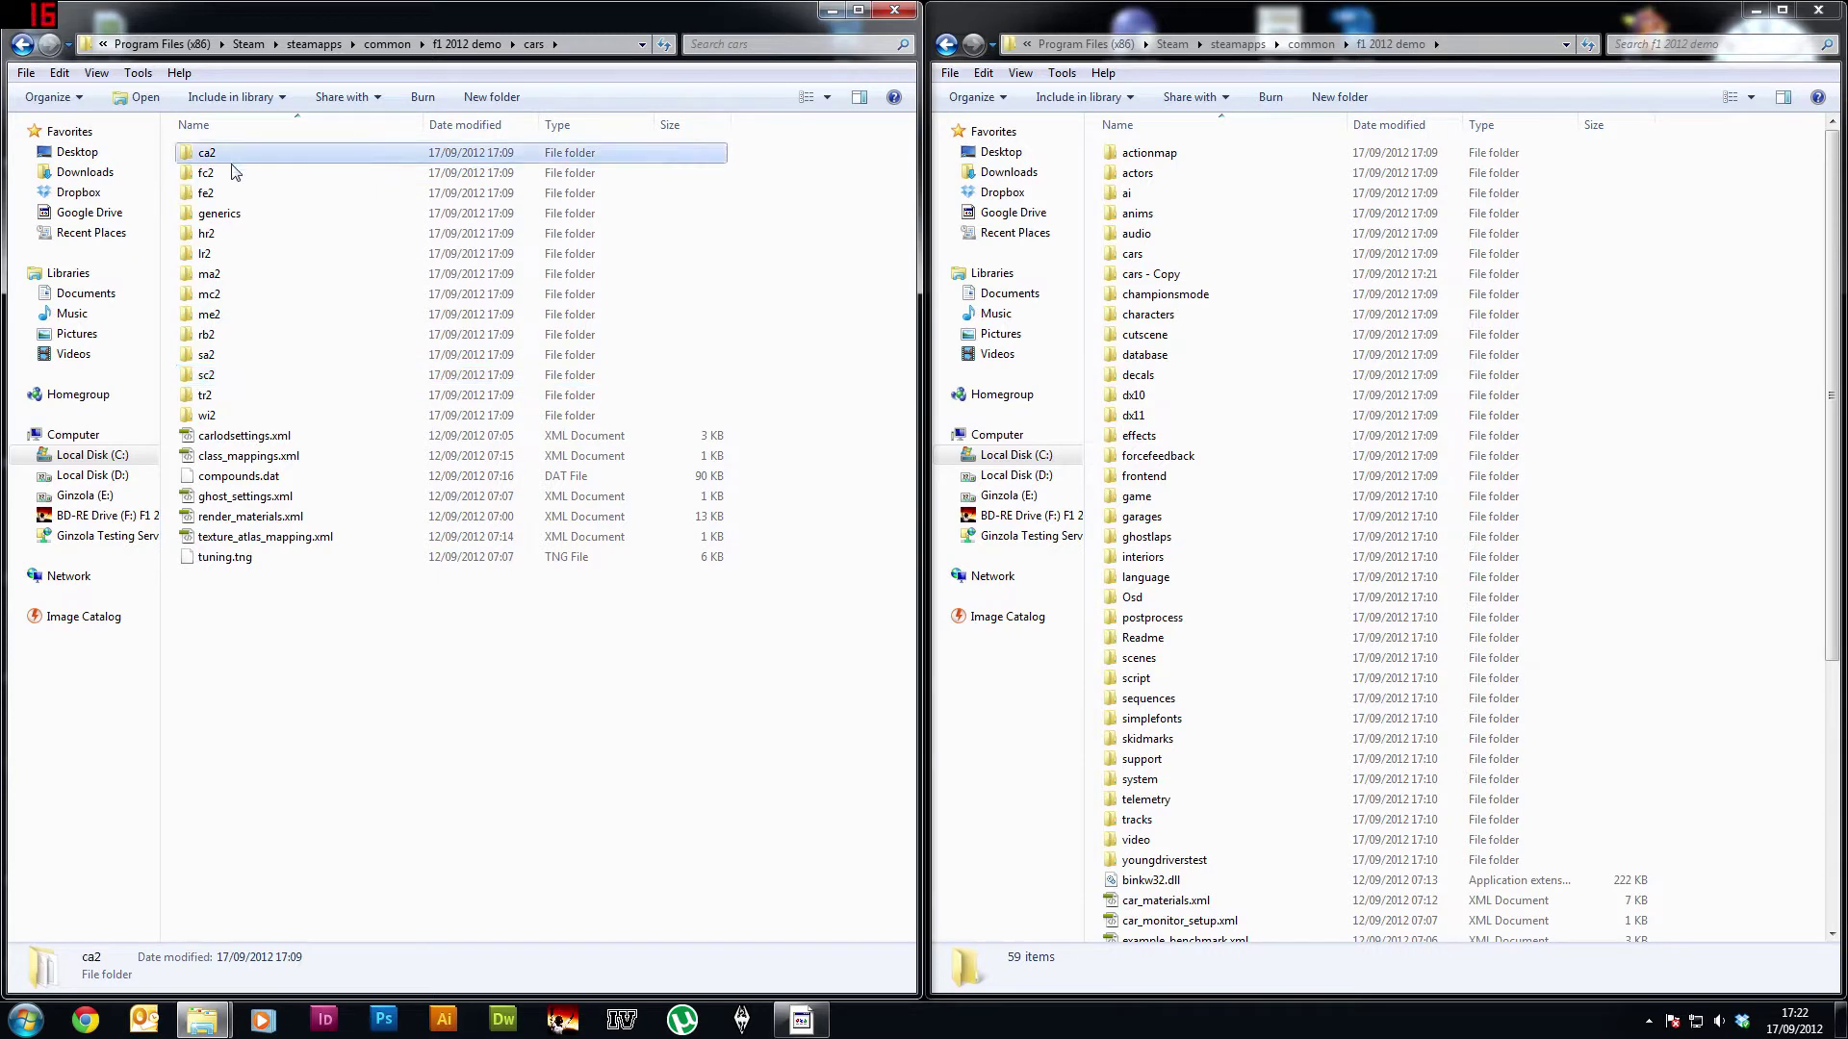
click(211, 179)
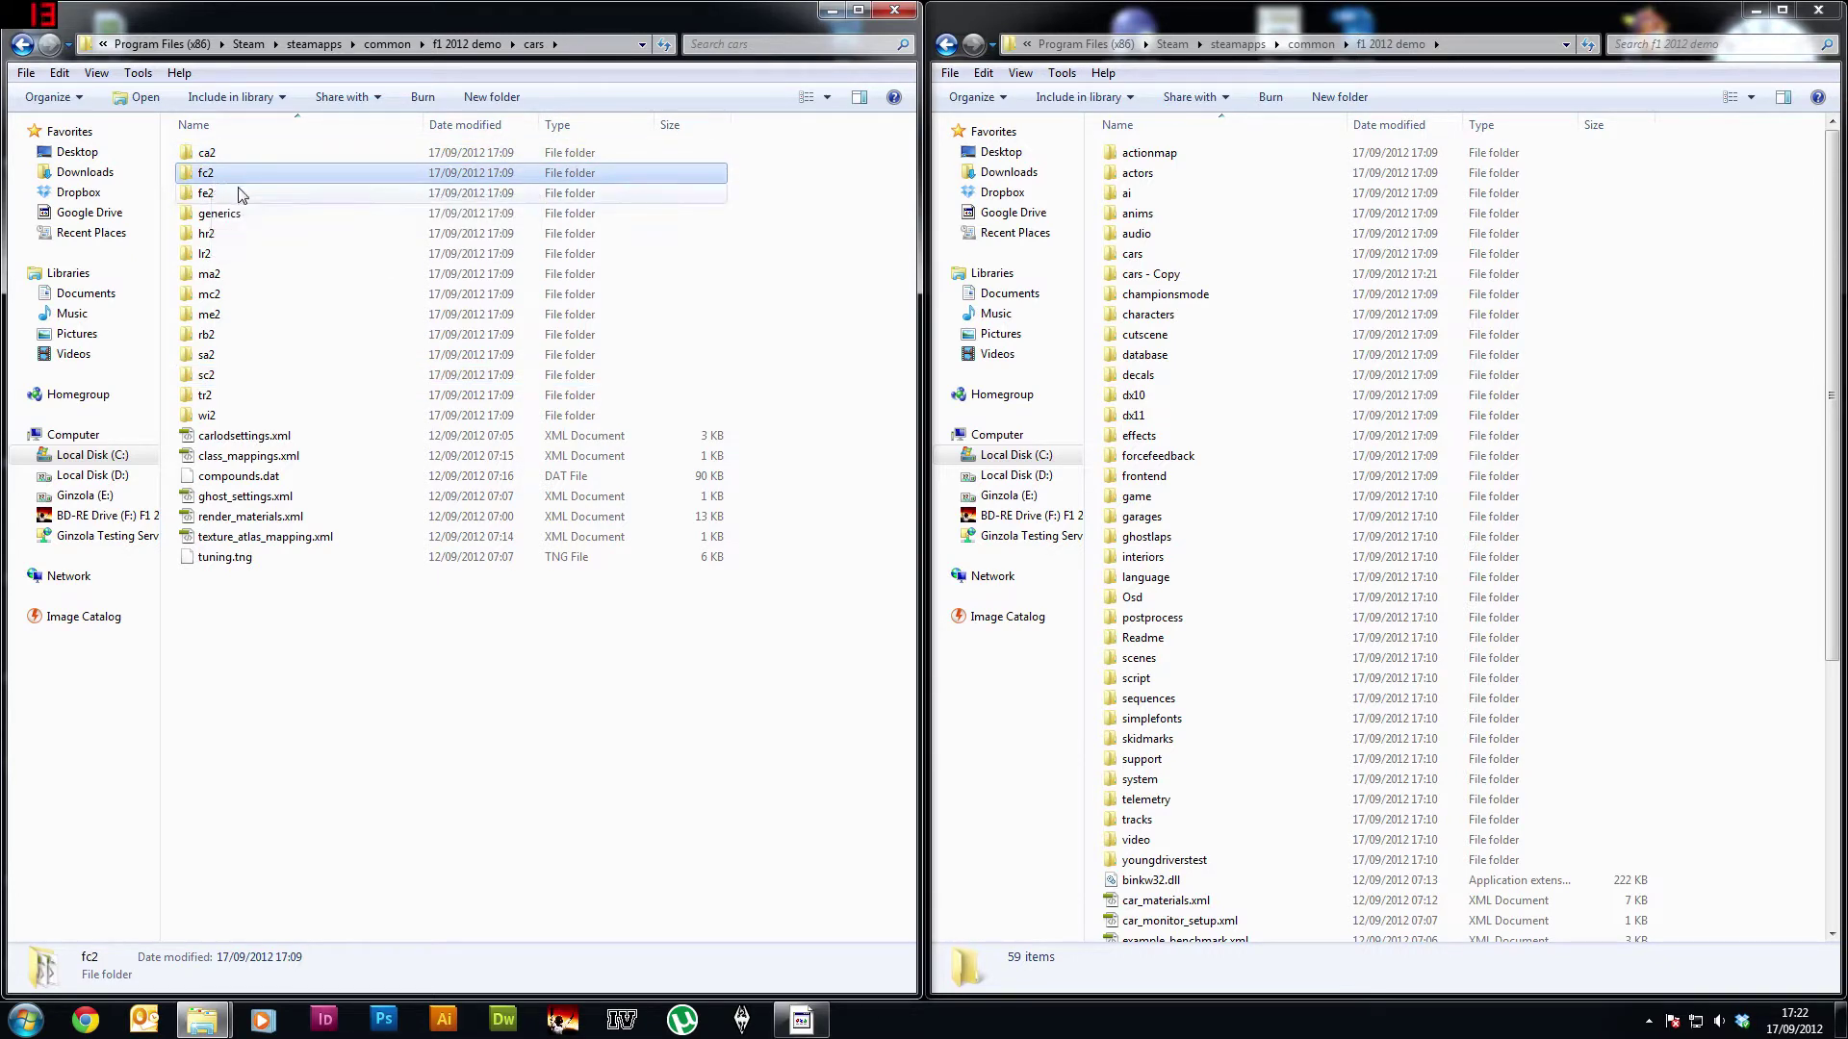
click(242, 194)
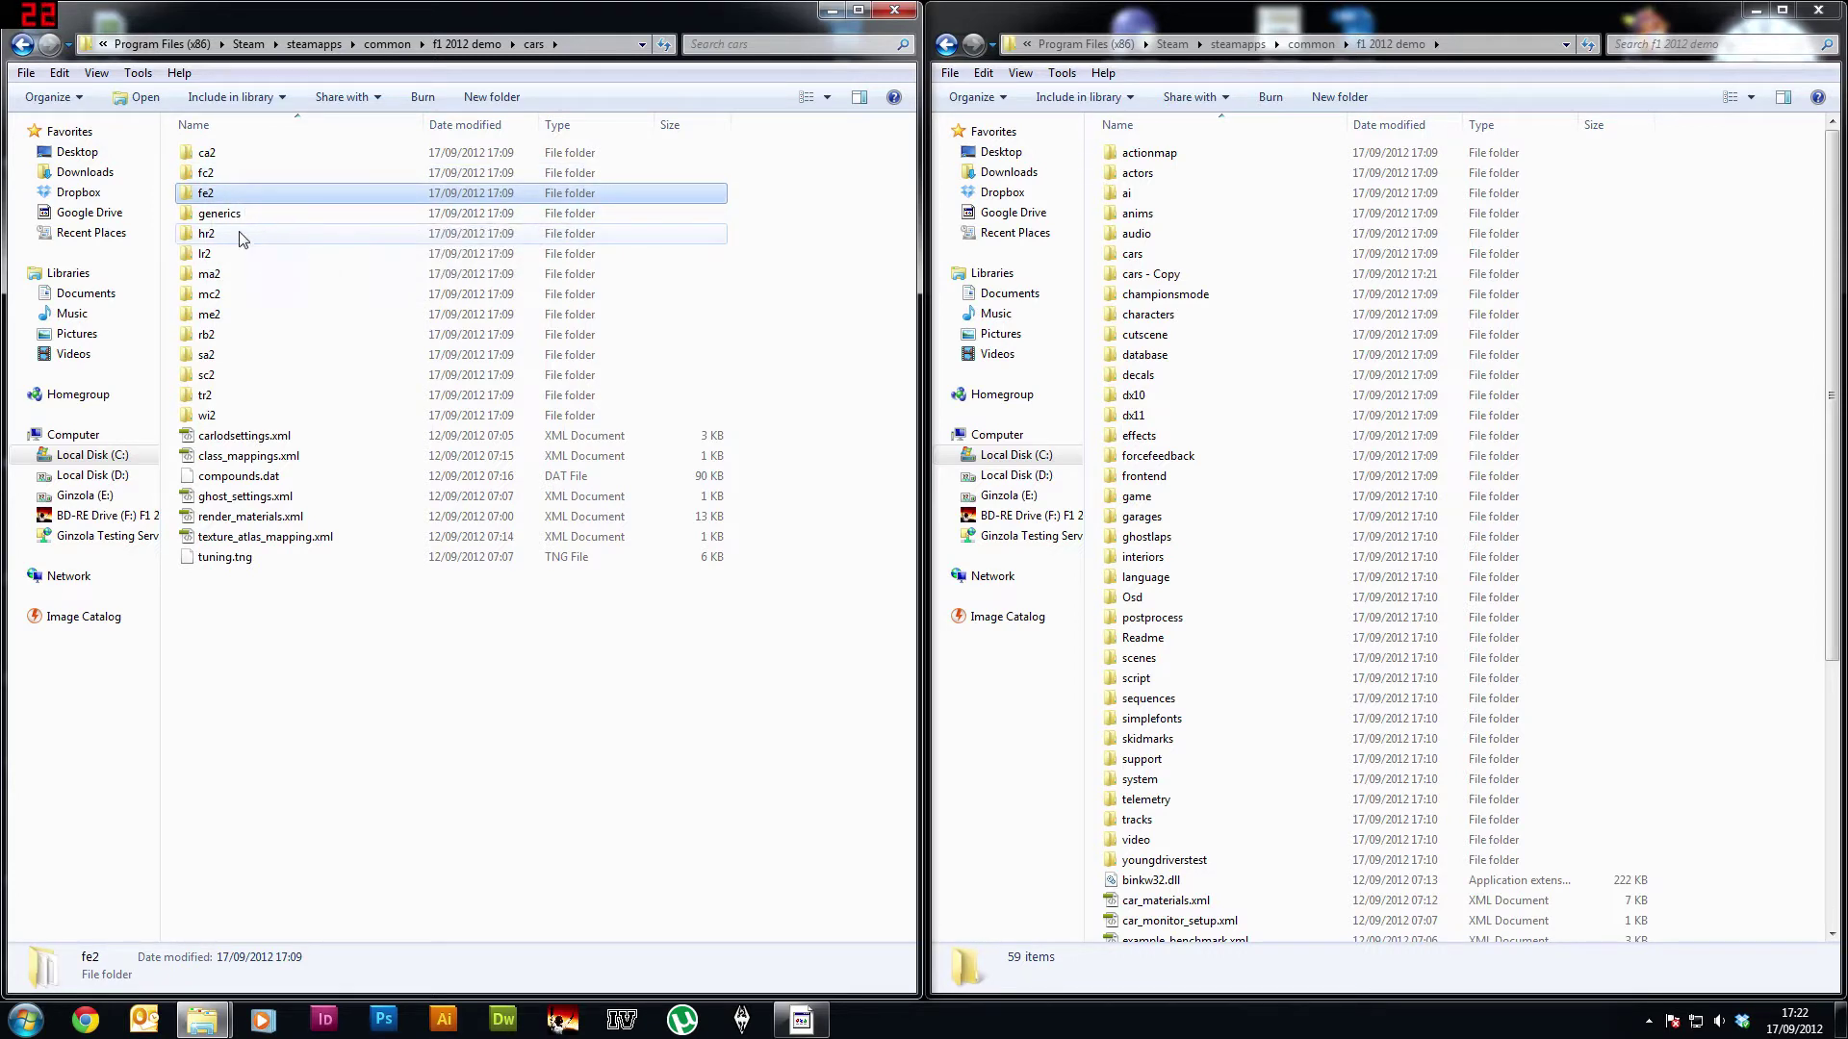
click(310, 421)
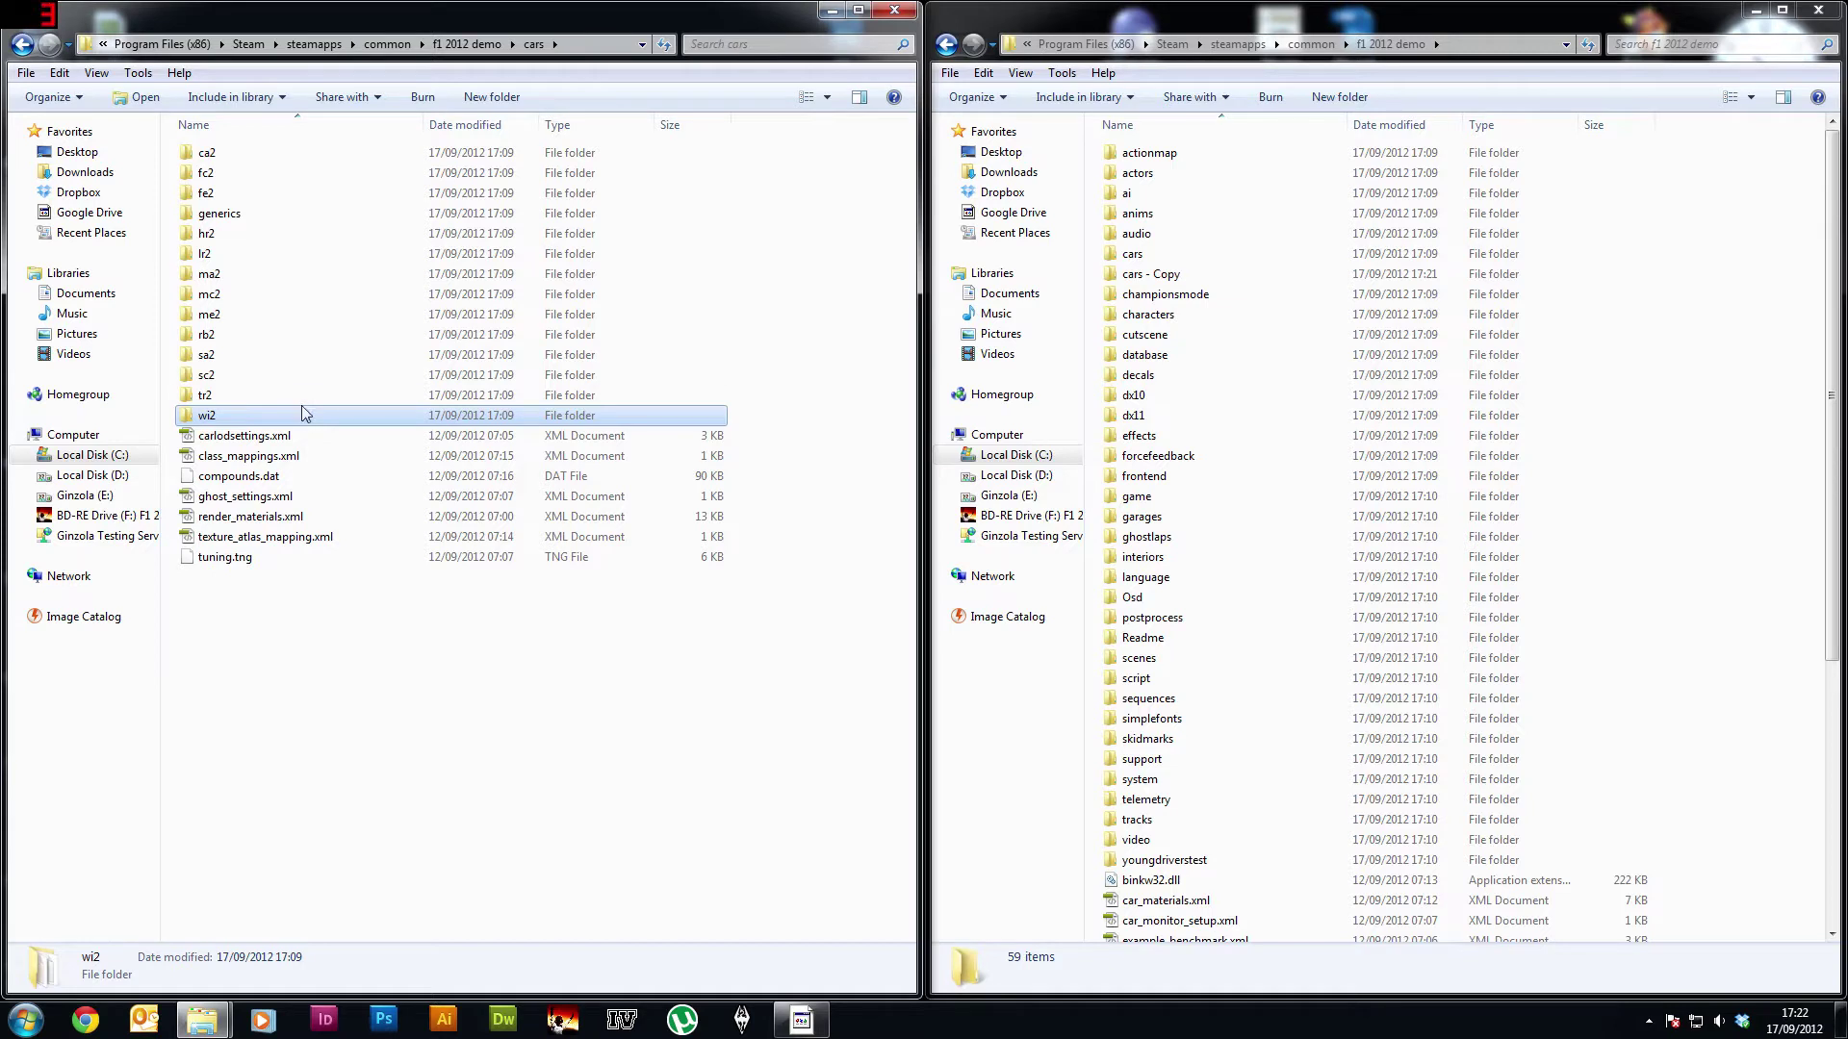
right_click(240, 423)
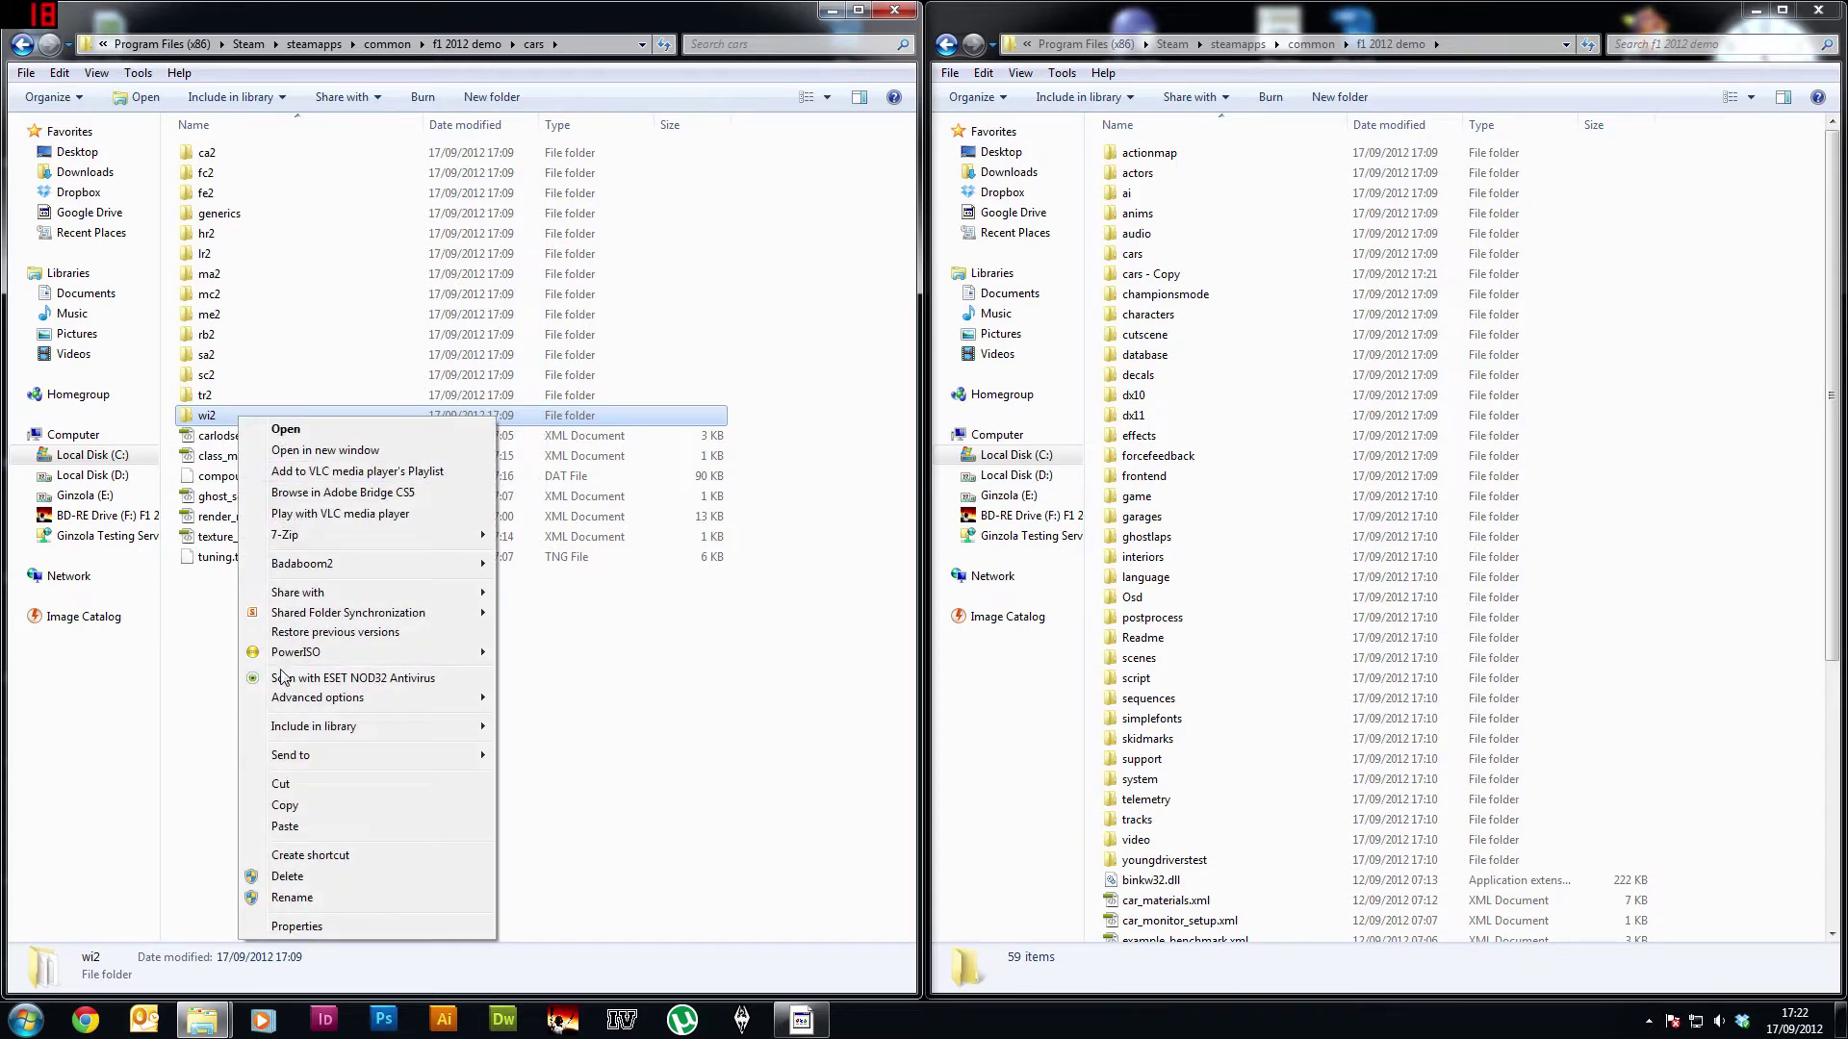
click(304, 876)
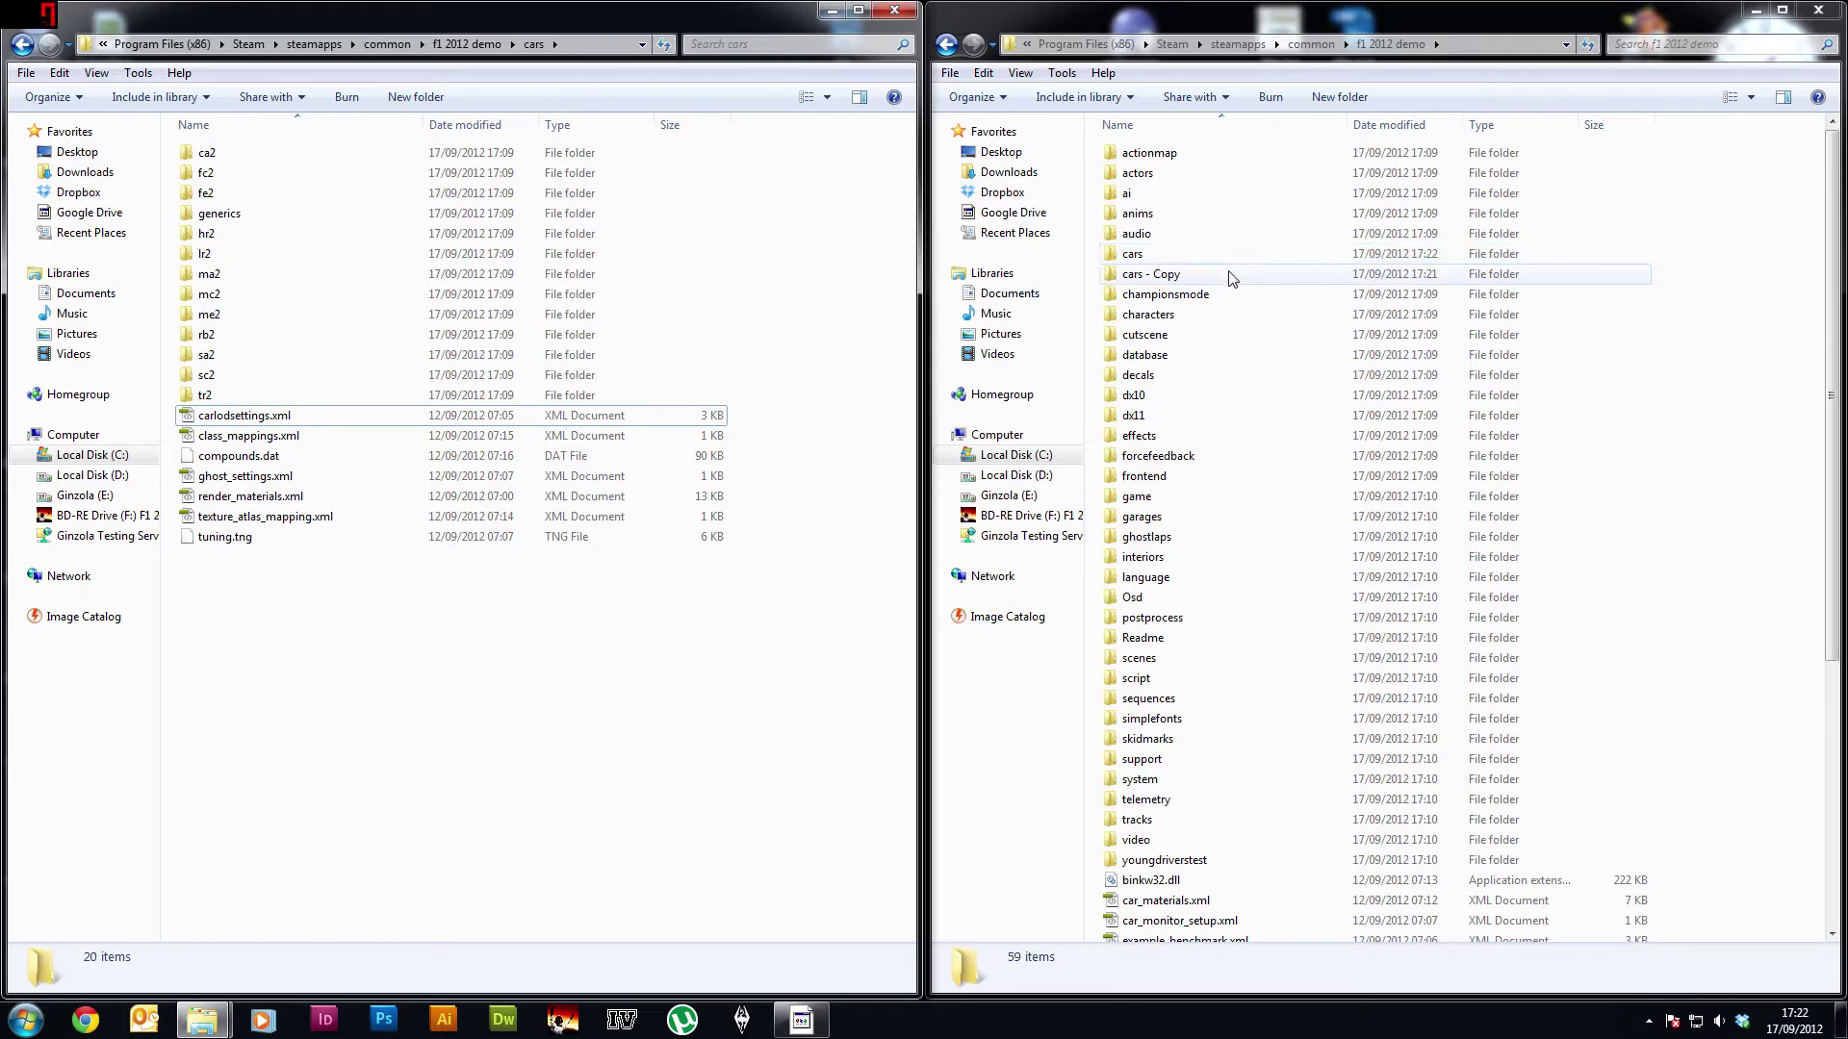
Step: Copy the mc2 folder and paste it into cars as 'mc2 - Copy', approving administrator access
double_click(1205, 258)
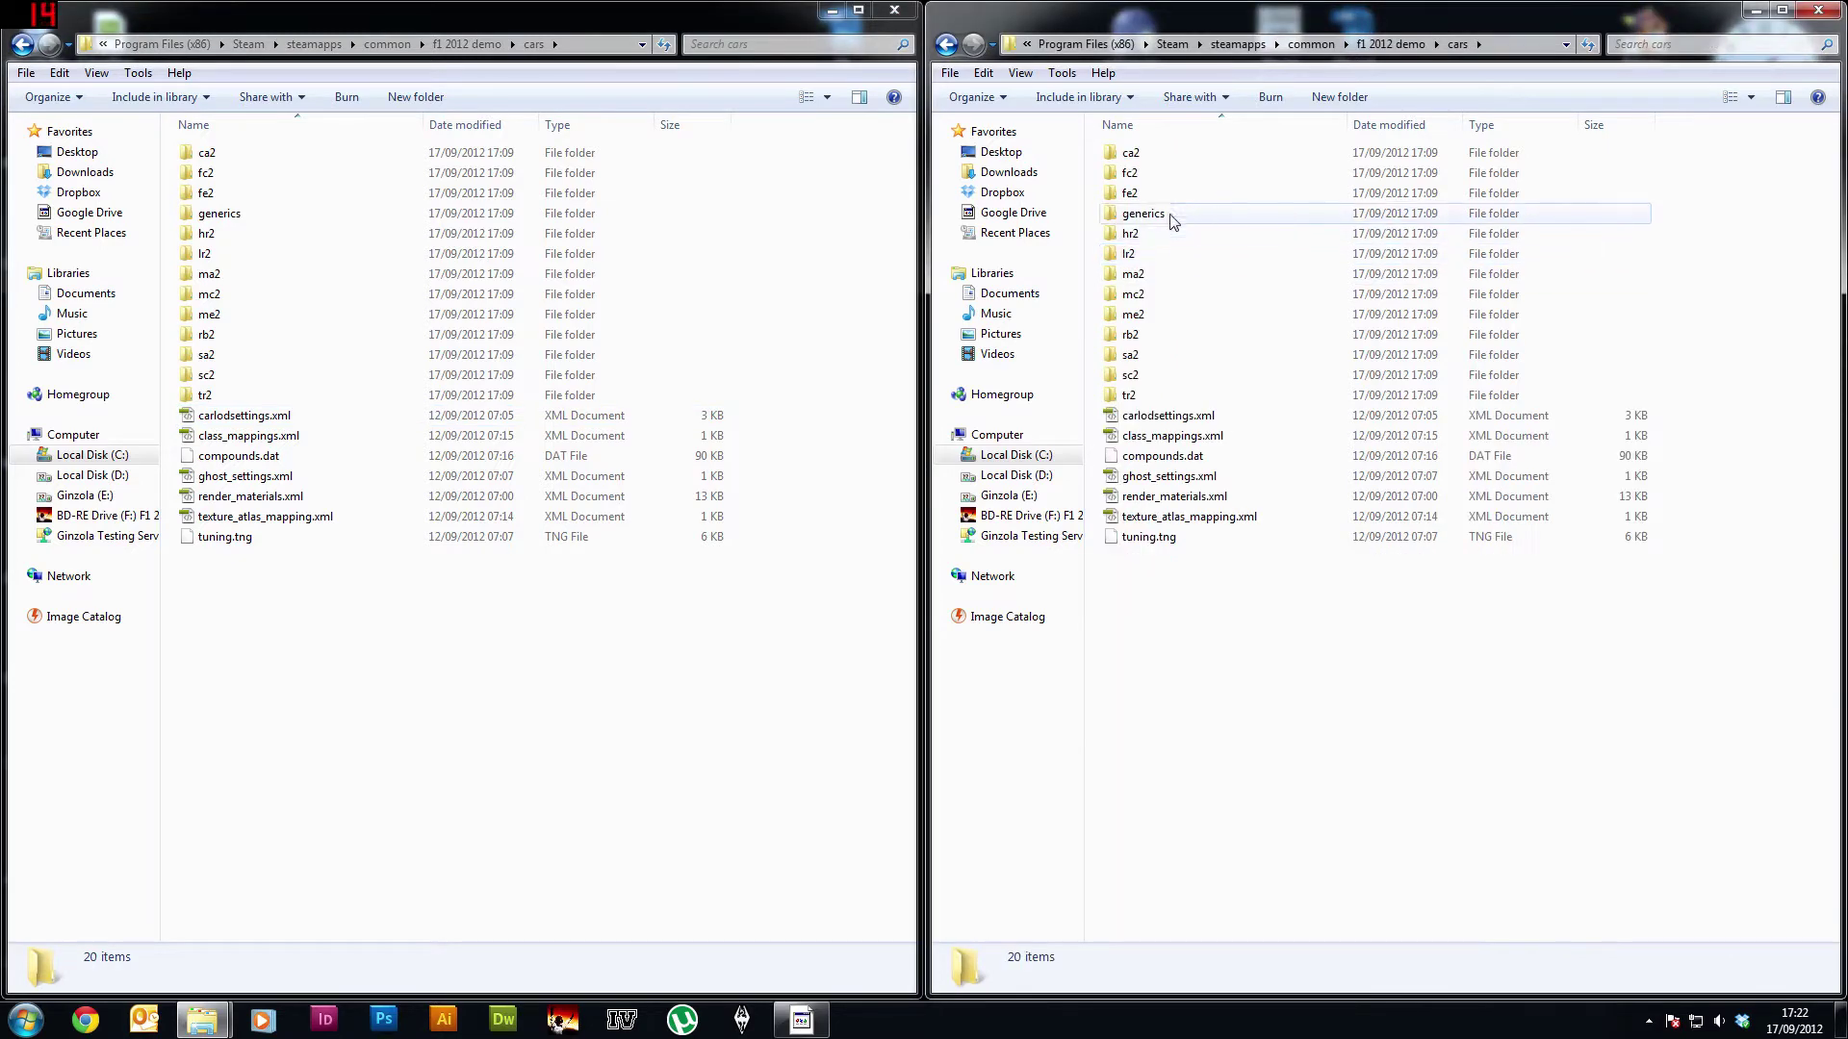
click(1172, 299)
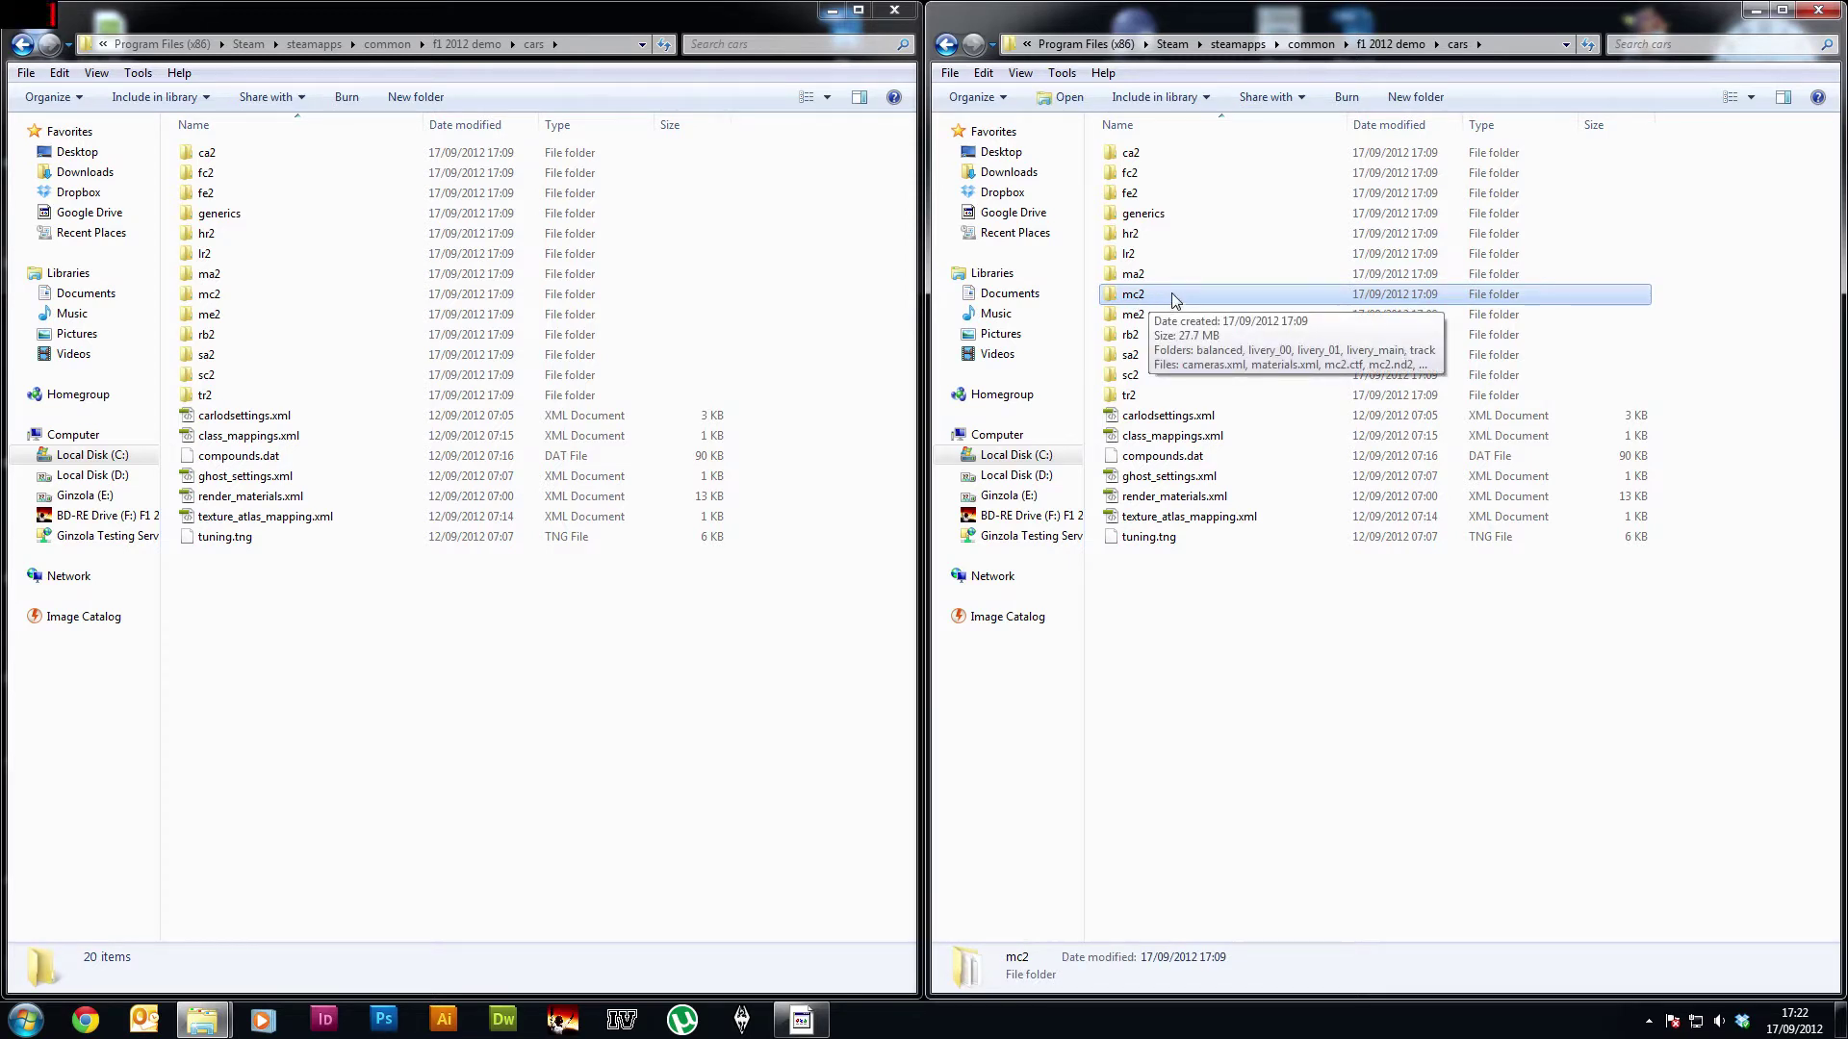
right_click(1174, 301)
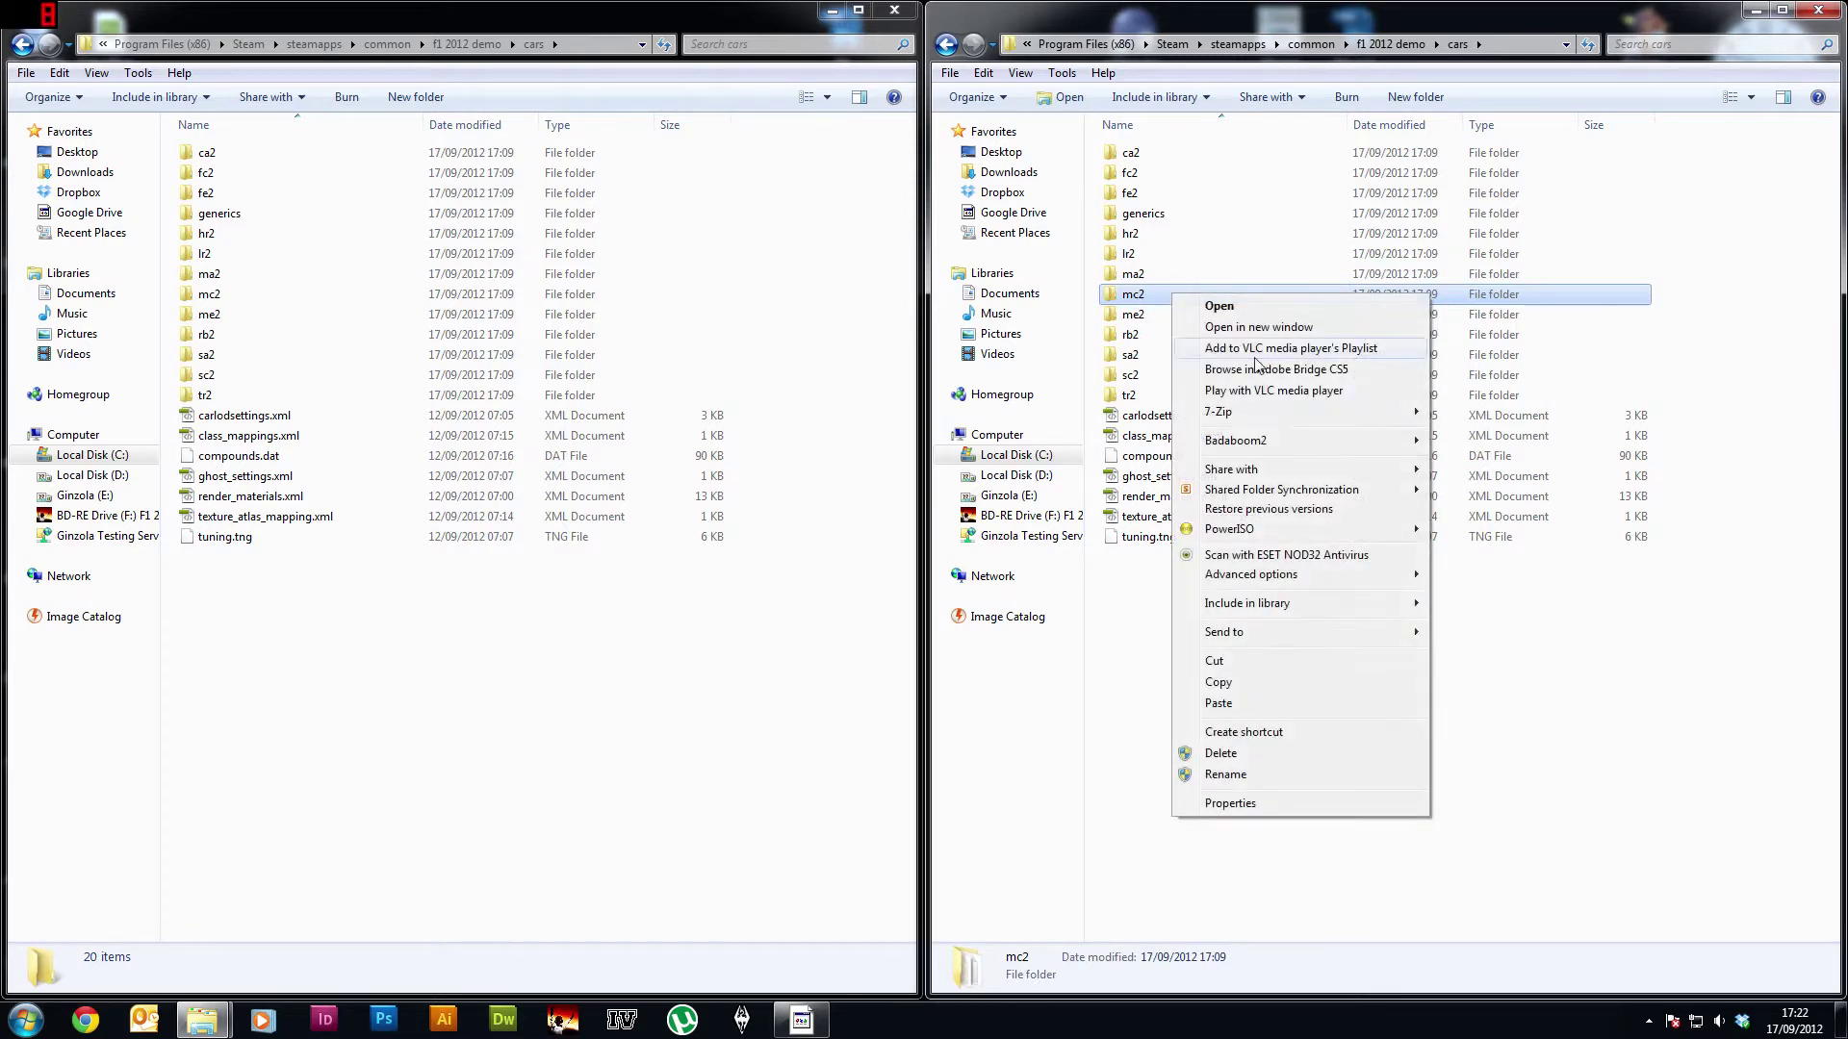
click(1280, 676)
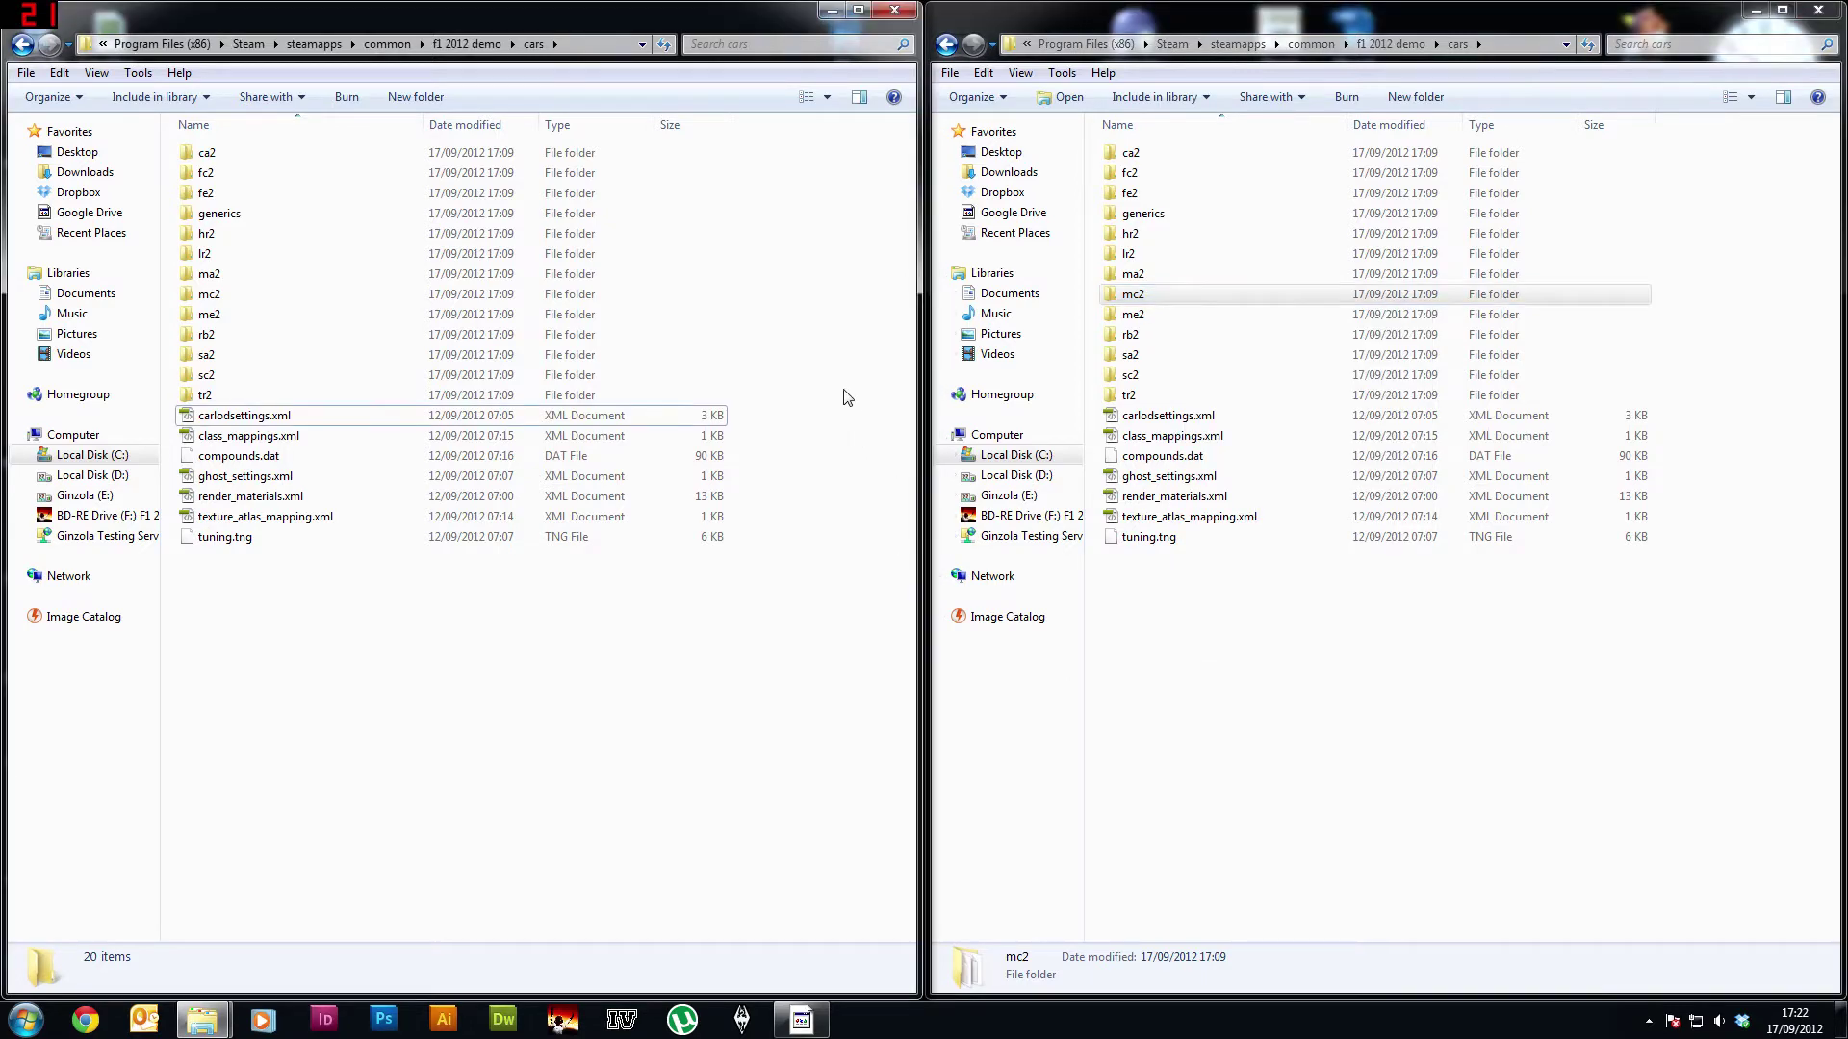
right_click(845, 386)
click(940, 543)
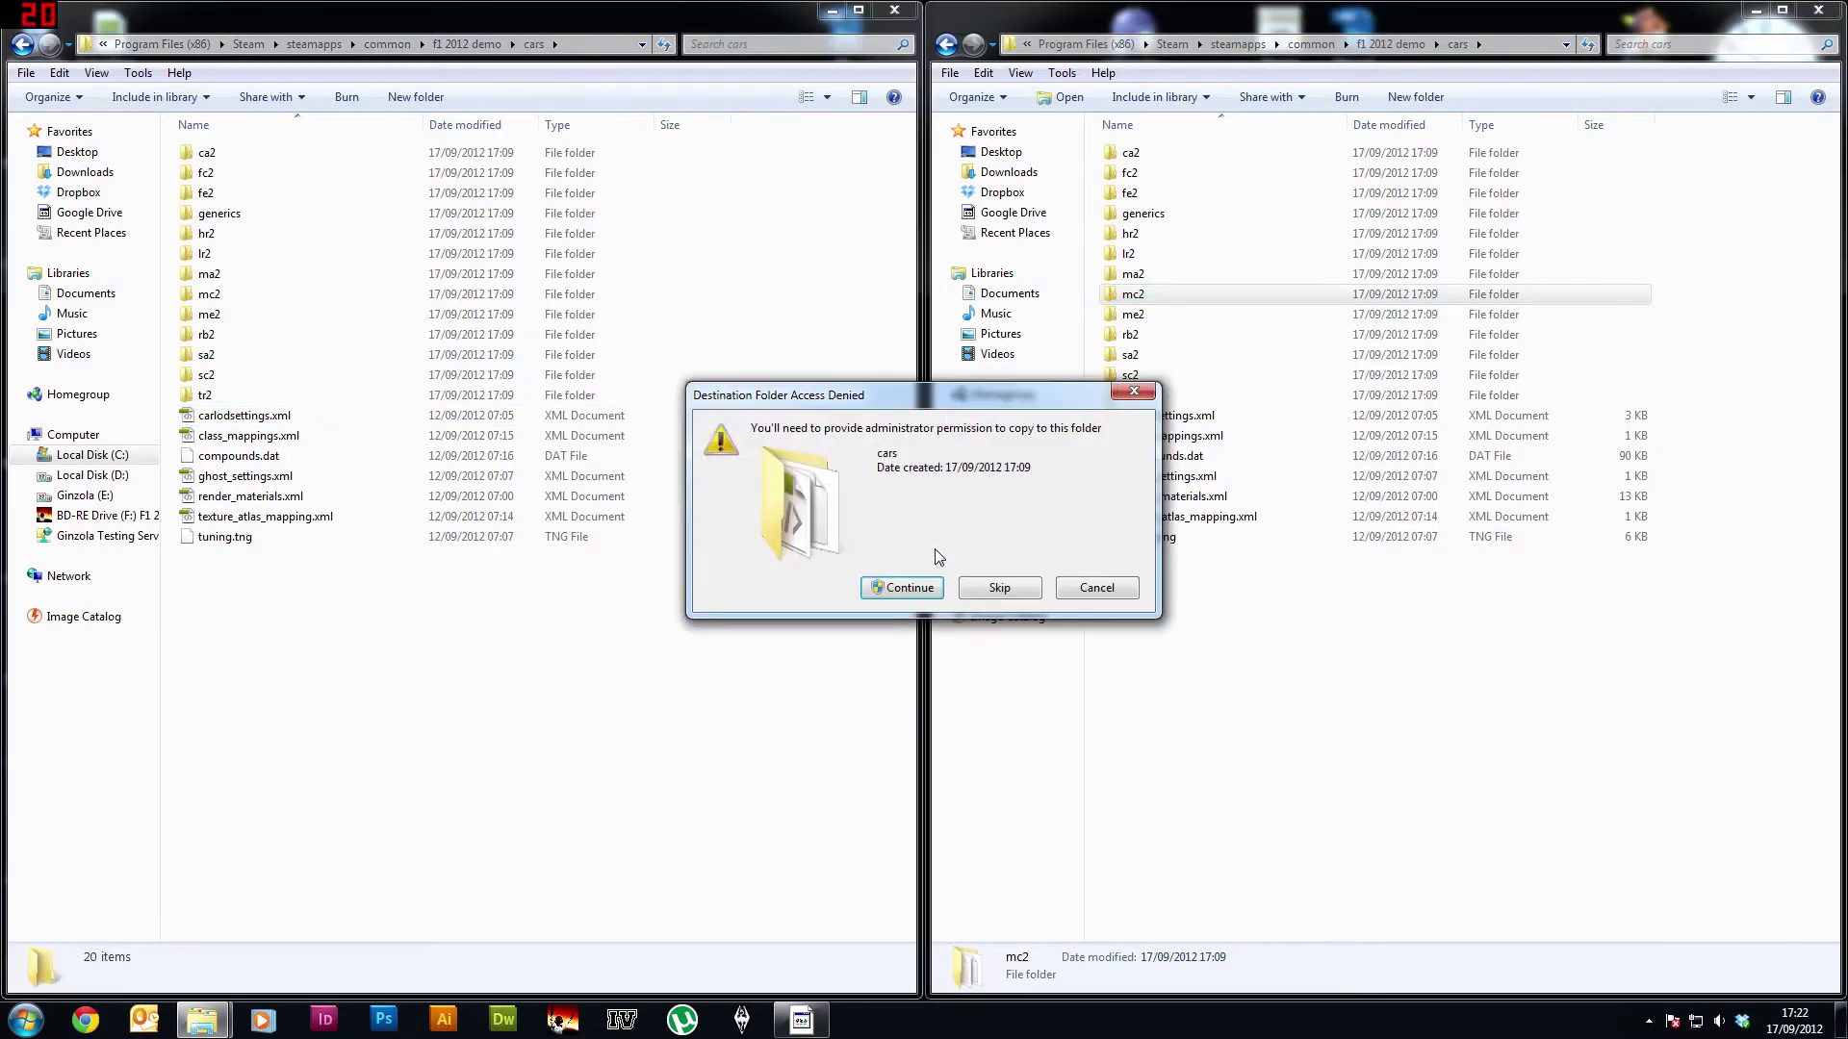
click(922, 588)
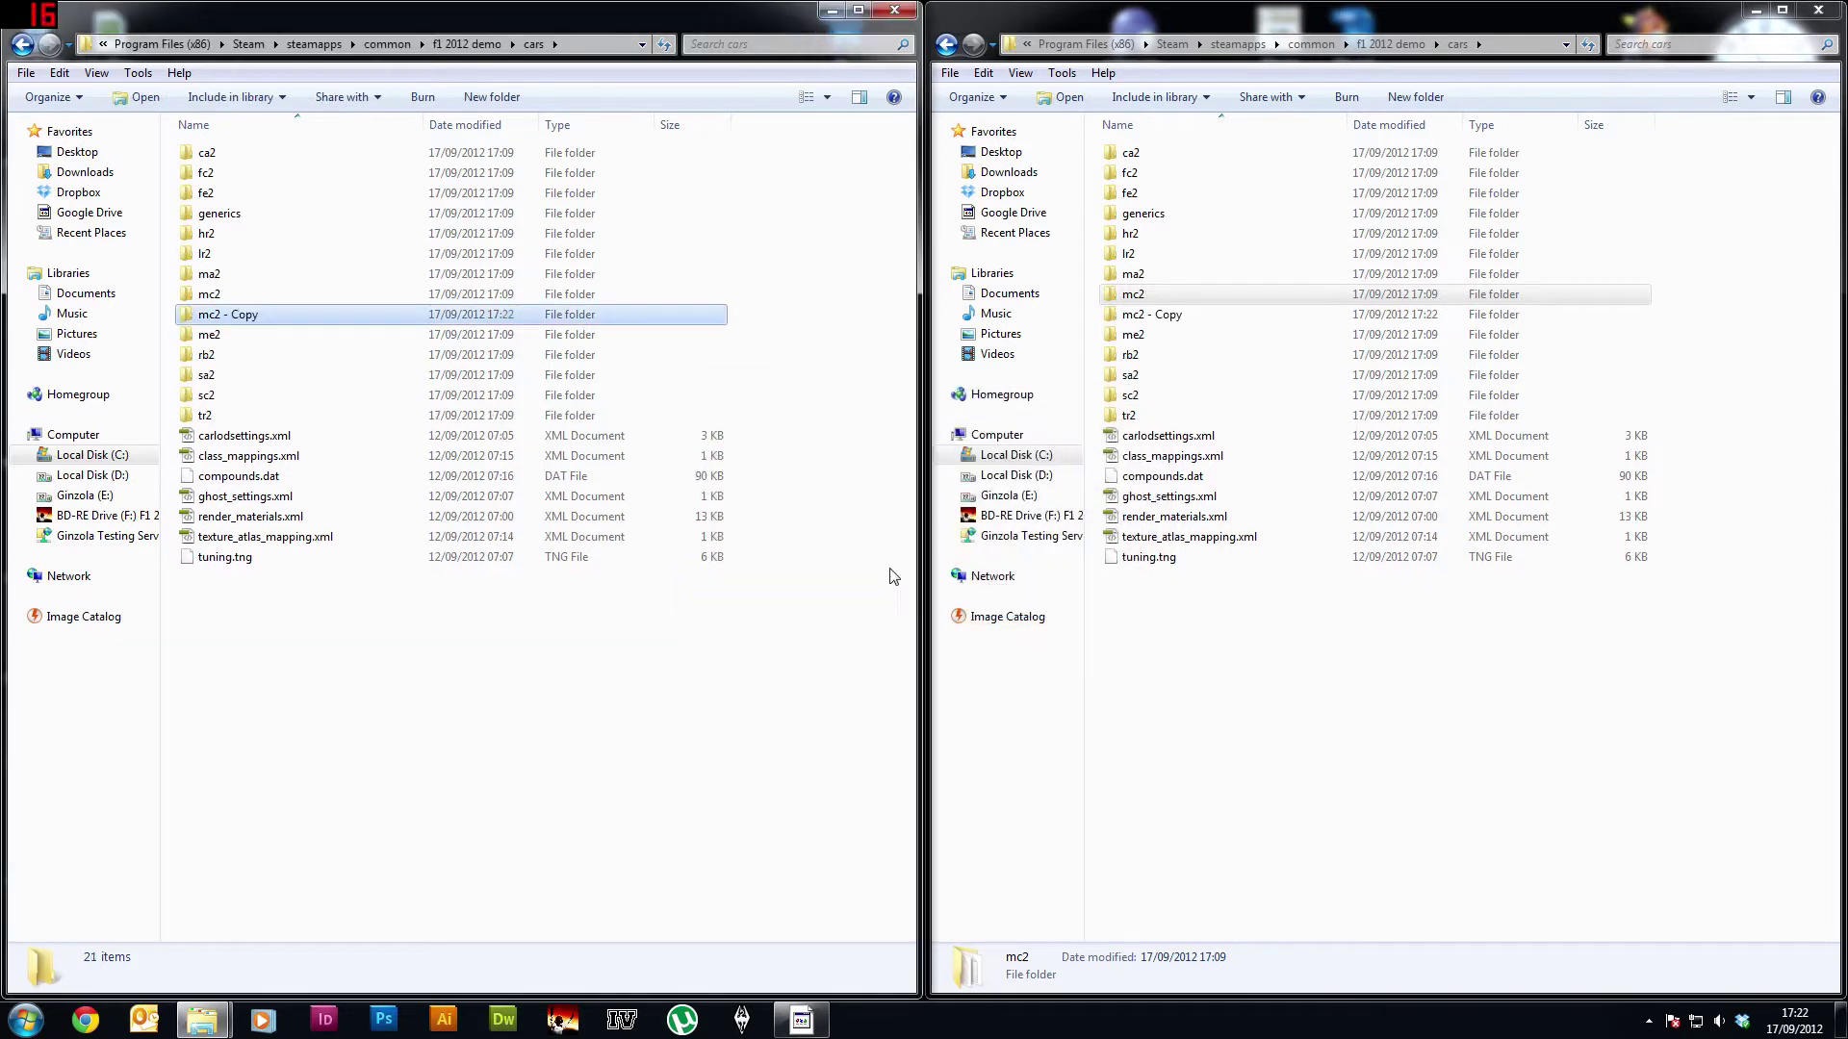
Step: Rename 'mc2 - Copy' to wi2 and open the wi2 folder
click(222, 321)
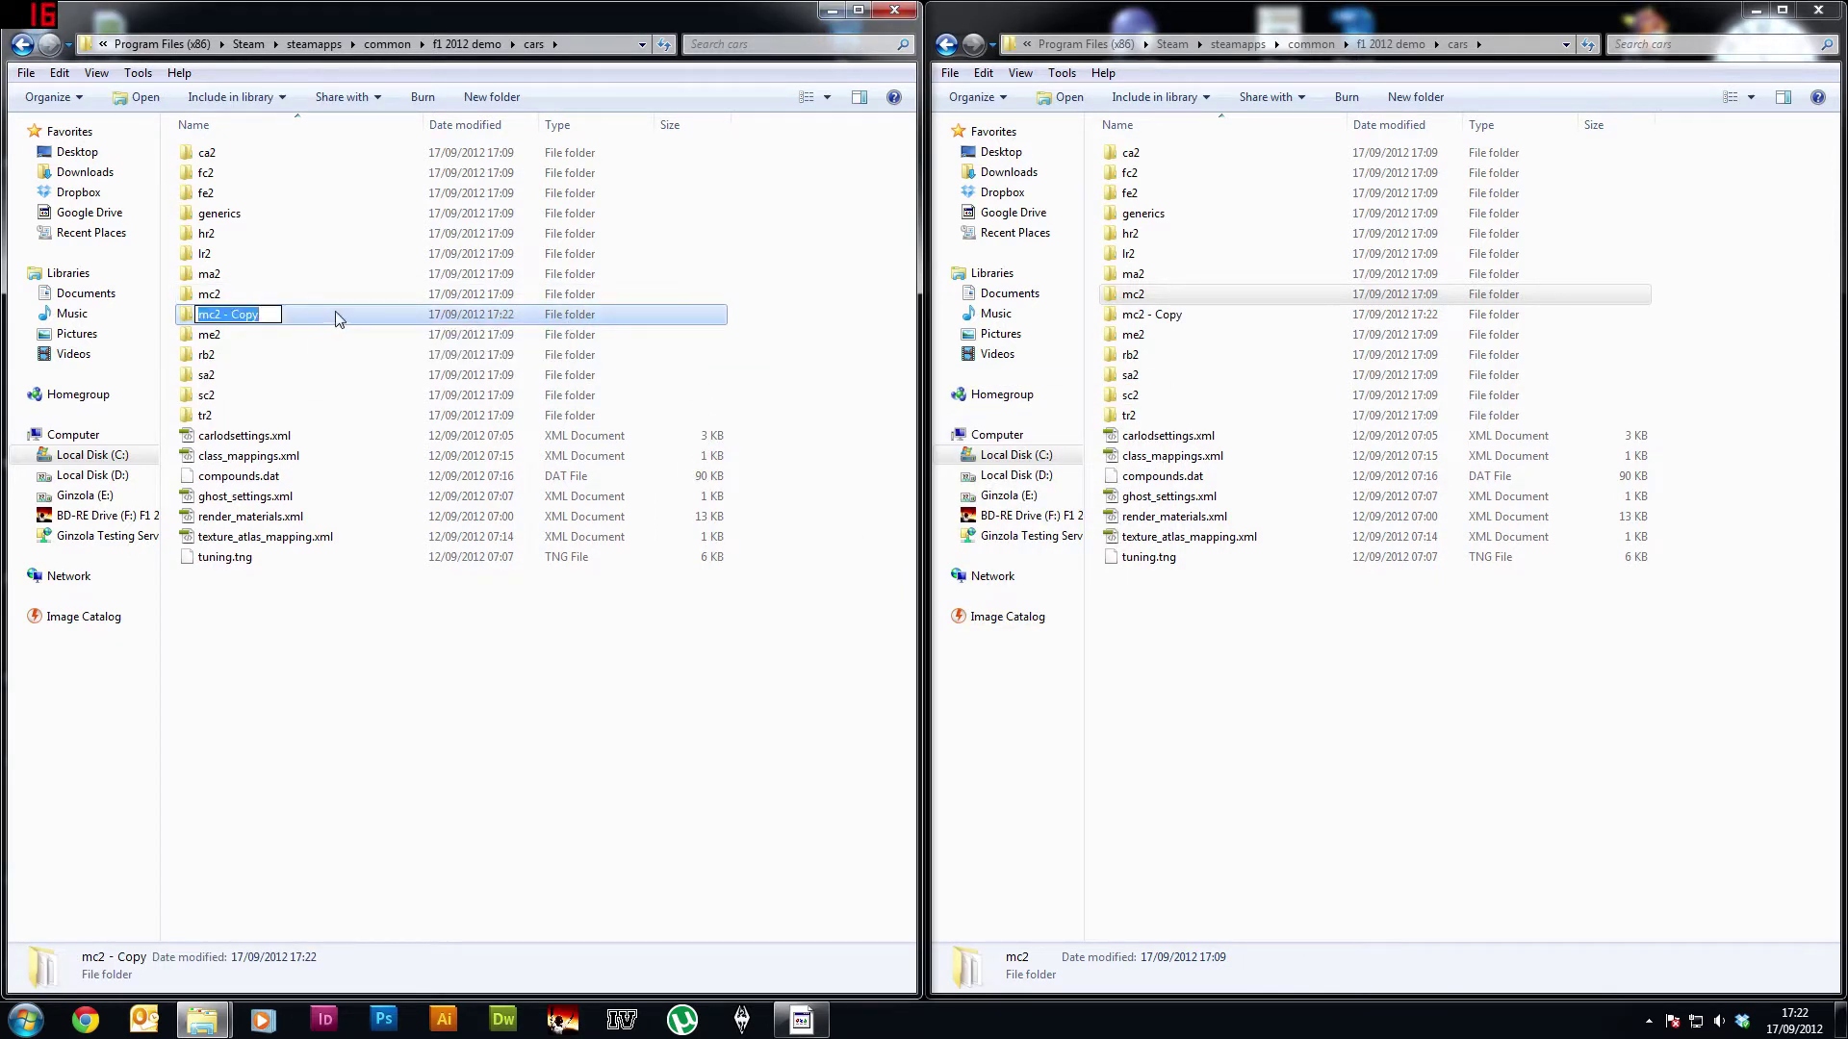
text(wi2)
key(Return)
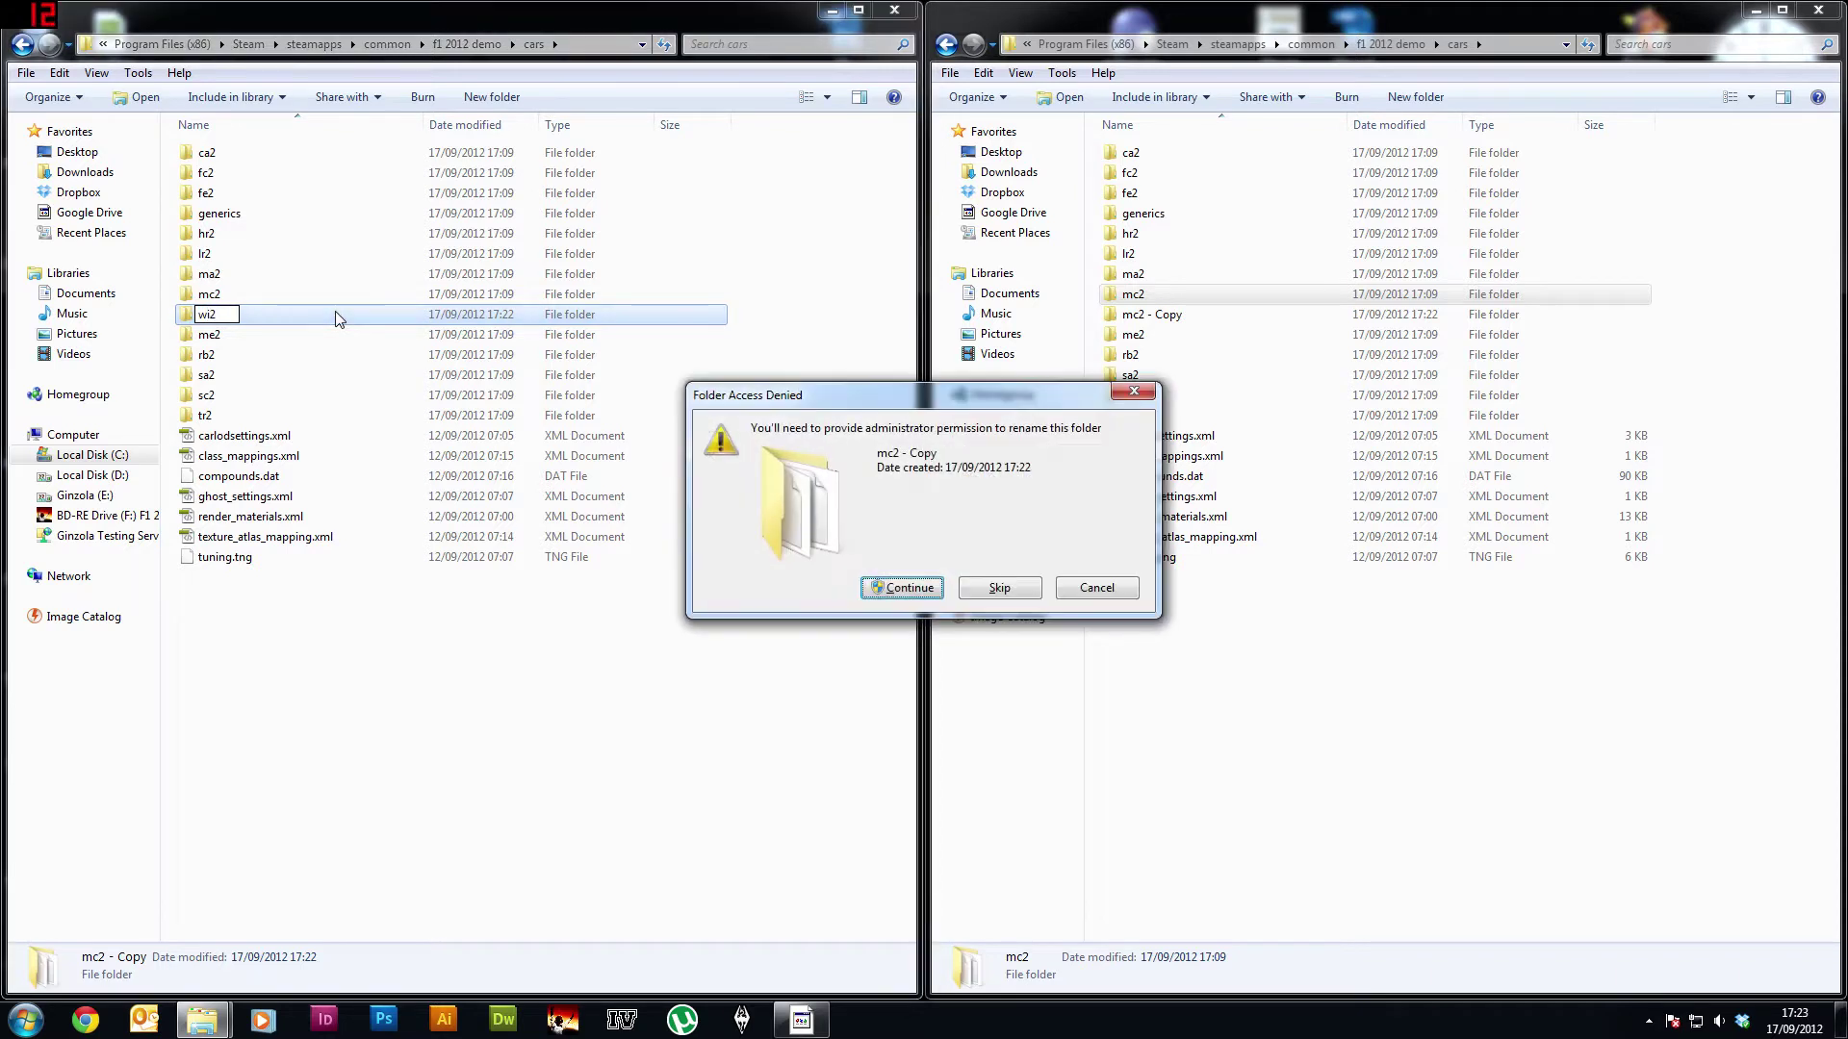
click(902, 588)
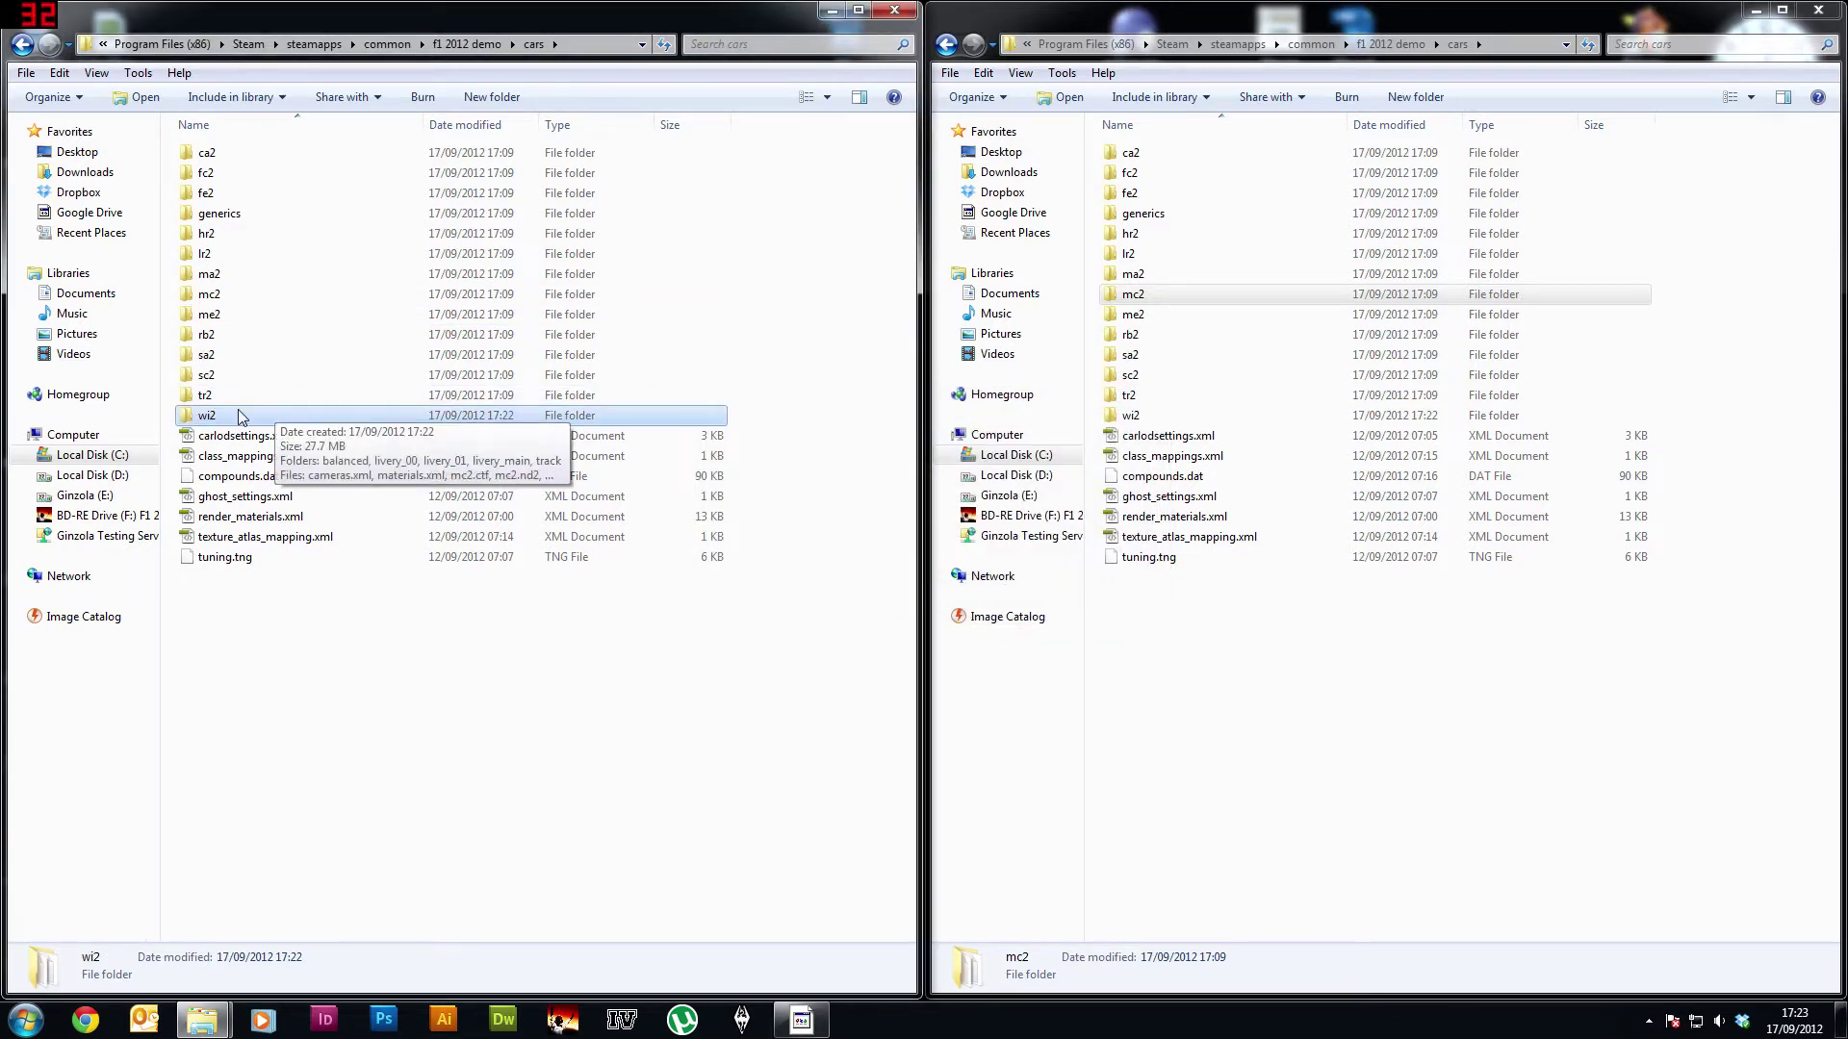
double_click(228, 416)
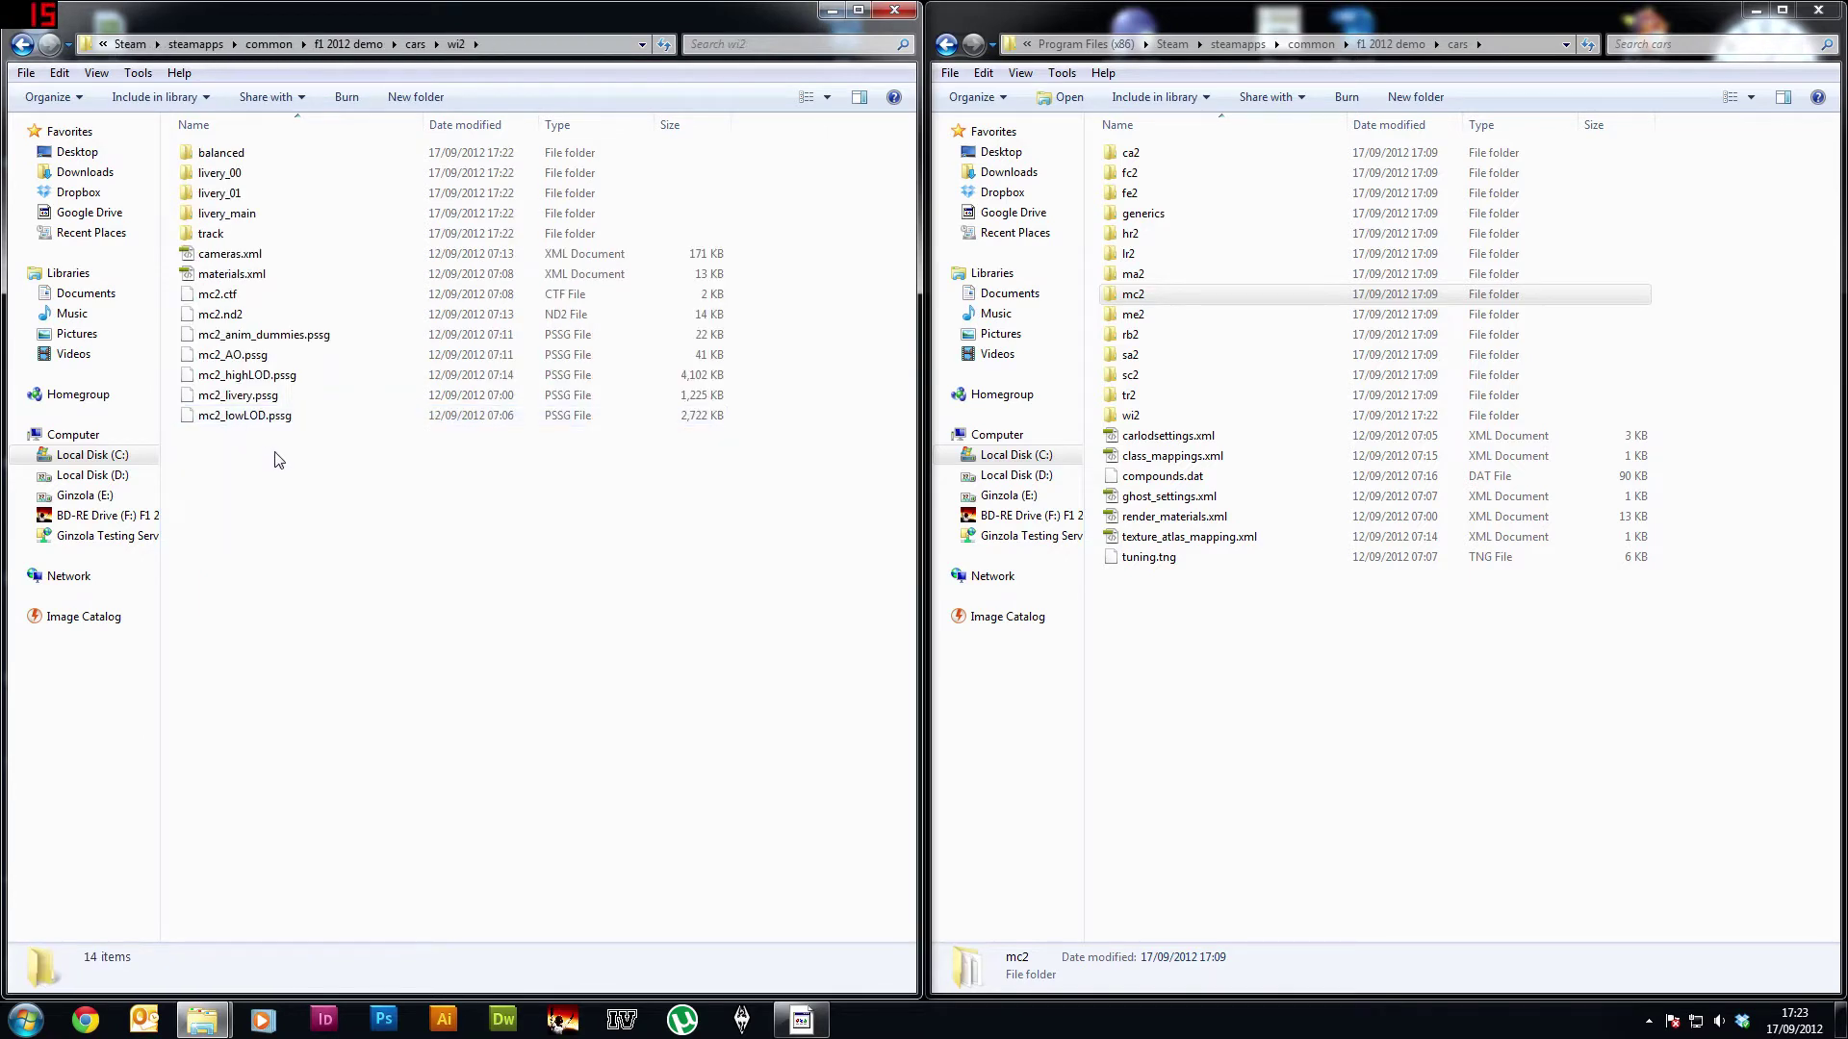
Step: Rename mc2.ctf to wi2.ctf, approving the administrator prompt
click(219, 420)
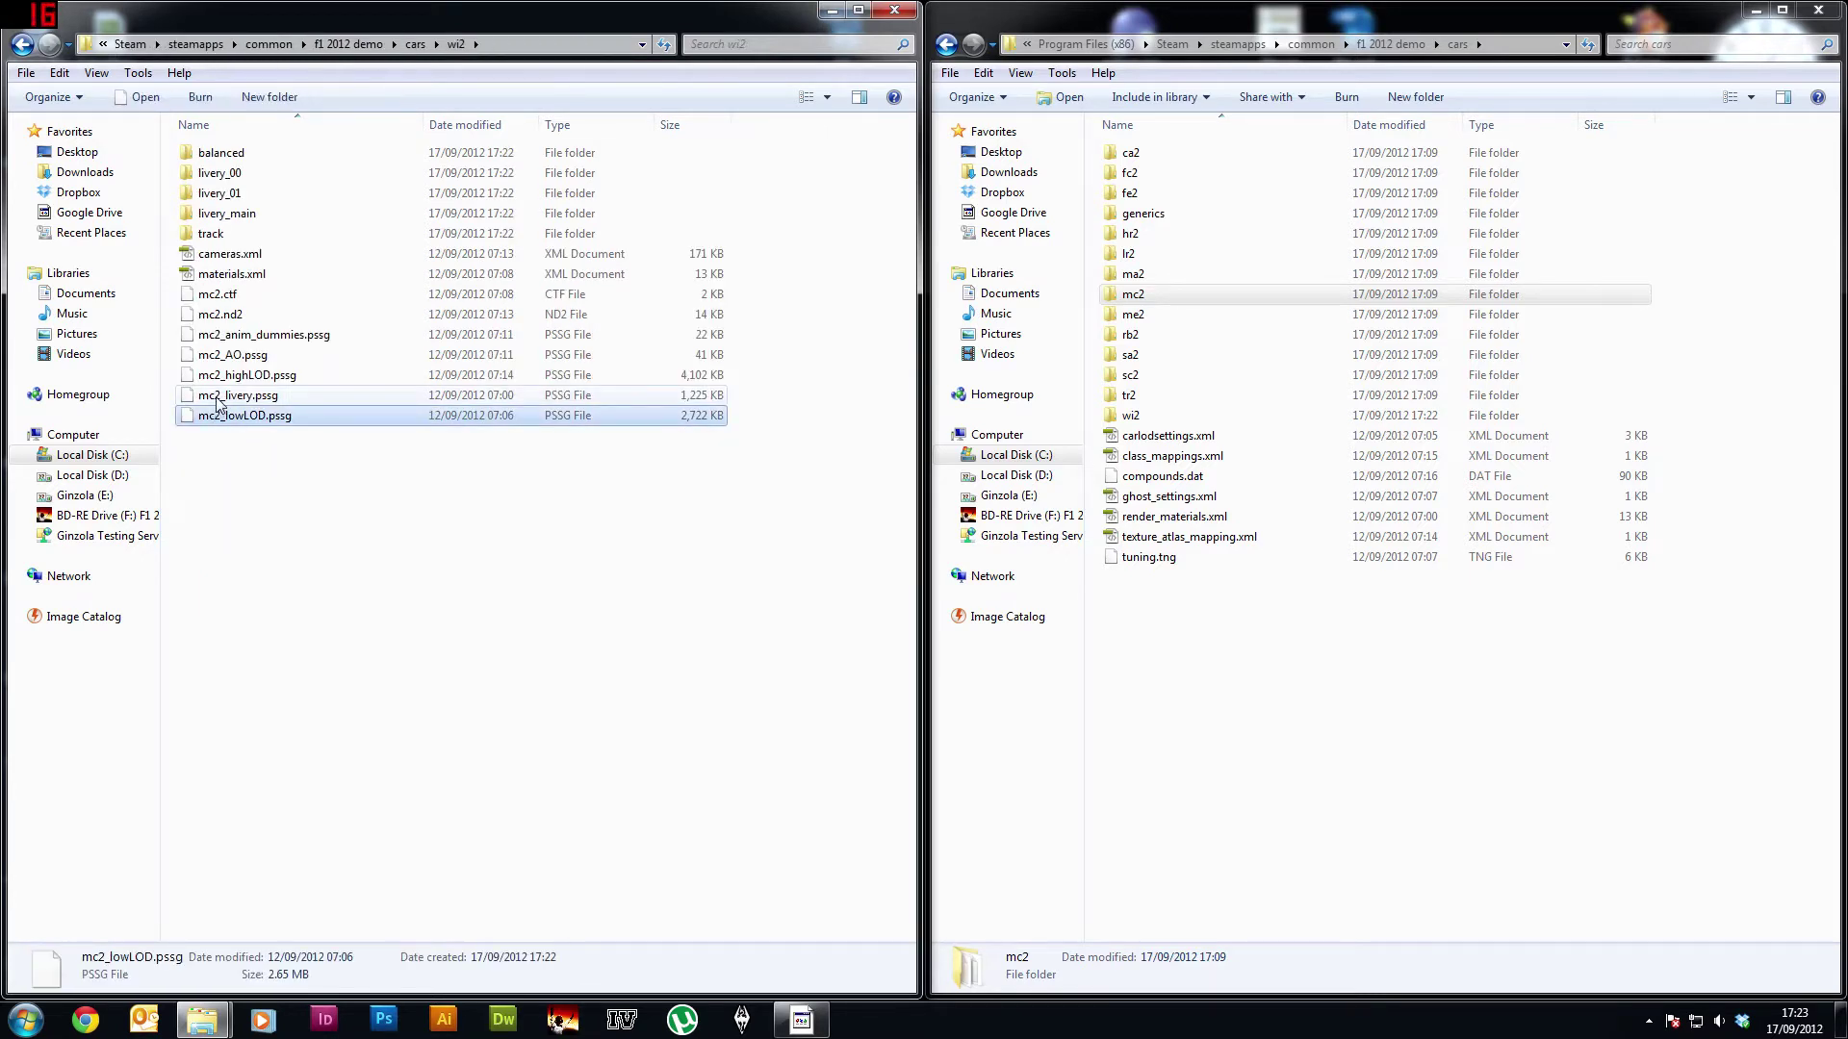
click(219, 395)
click(218, 376)
click(219, 355)
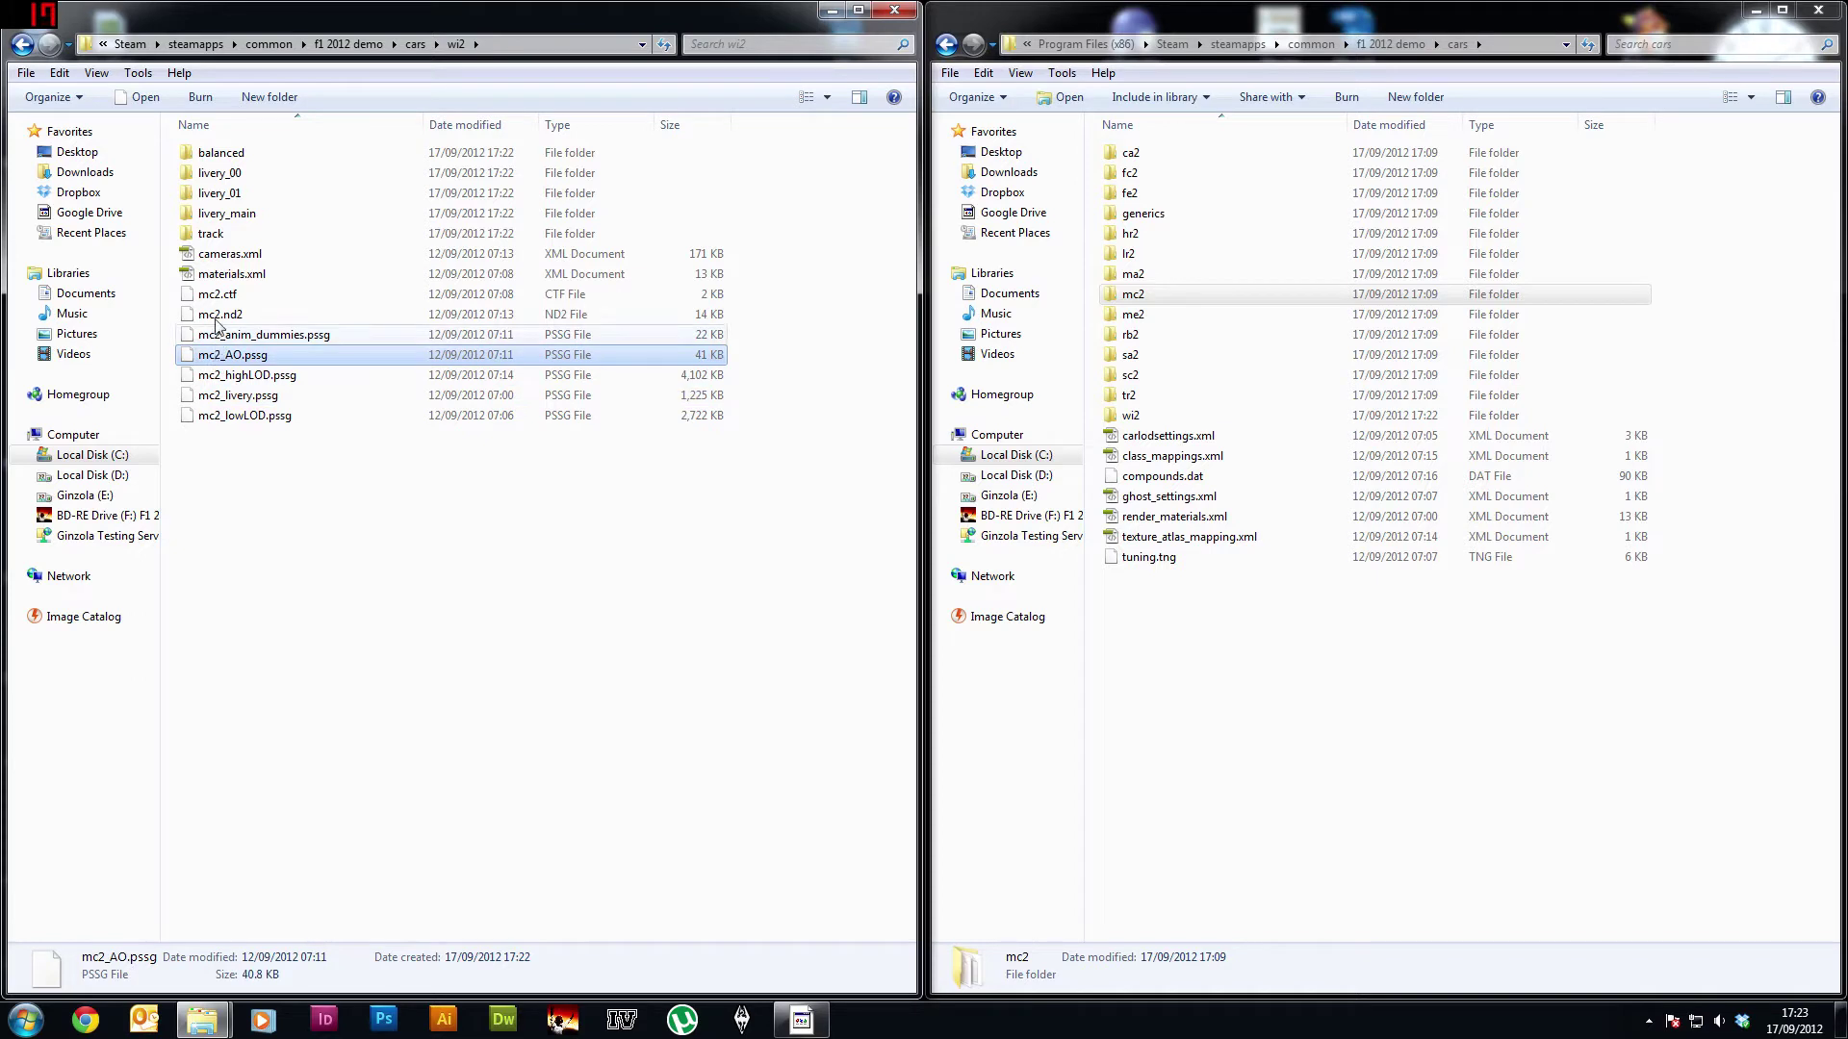
click(234, 295)
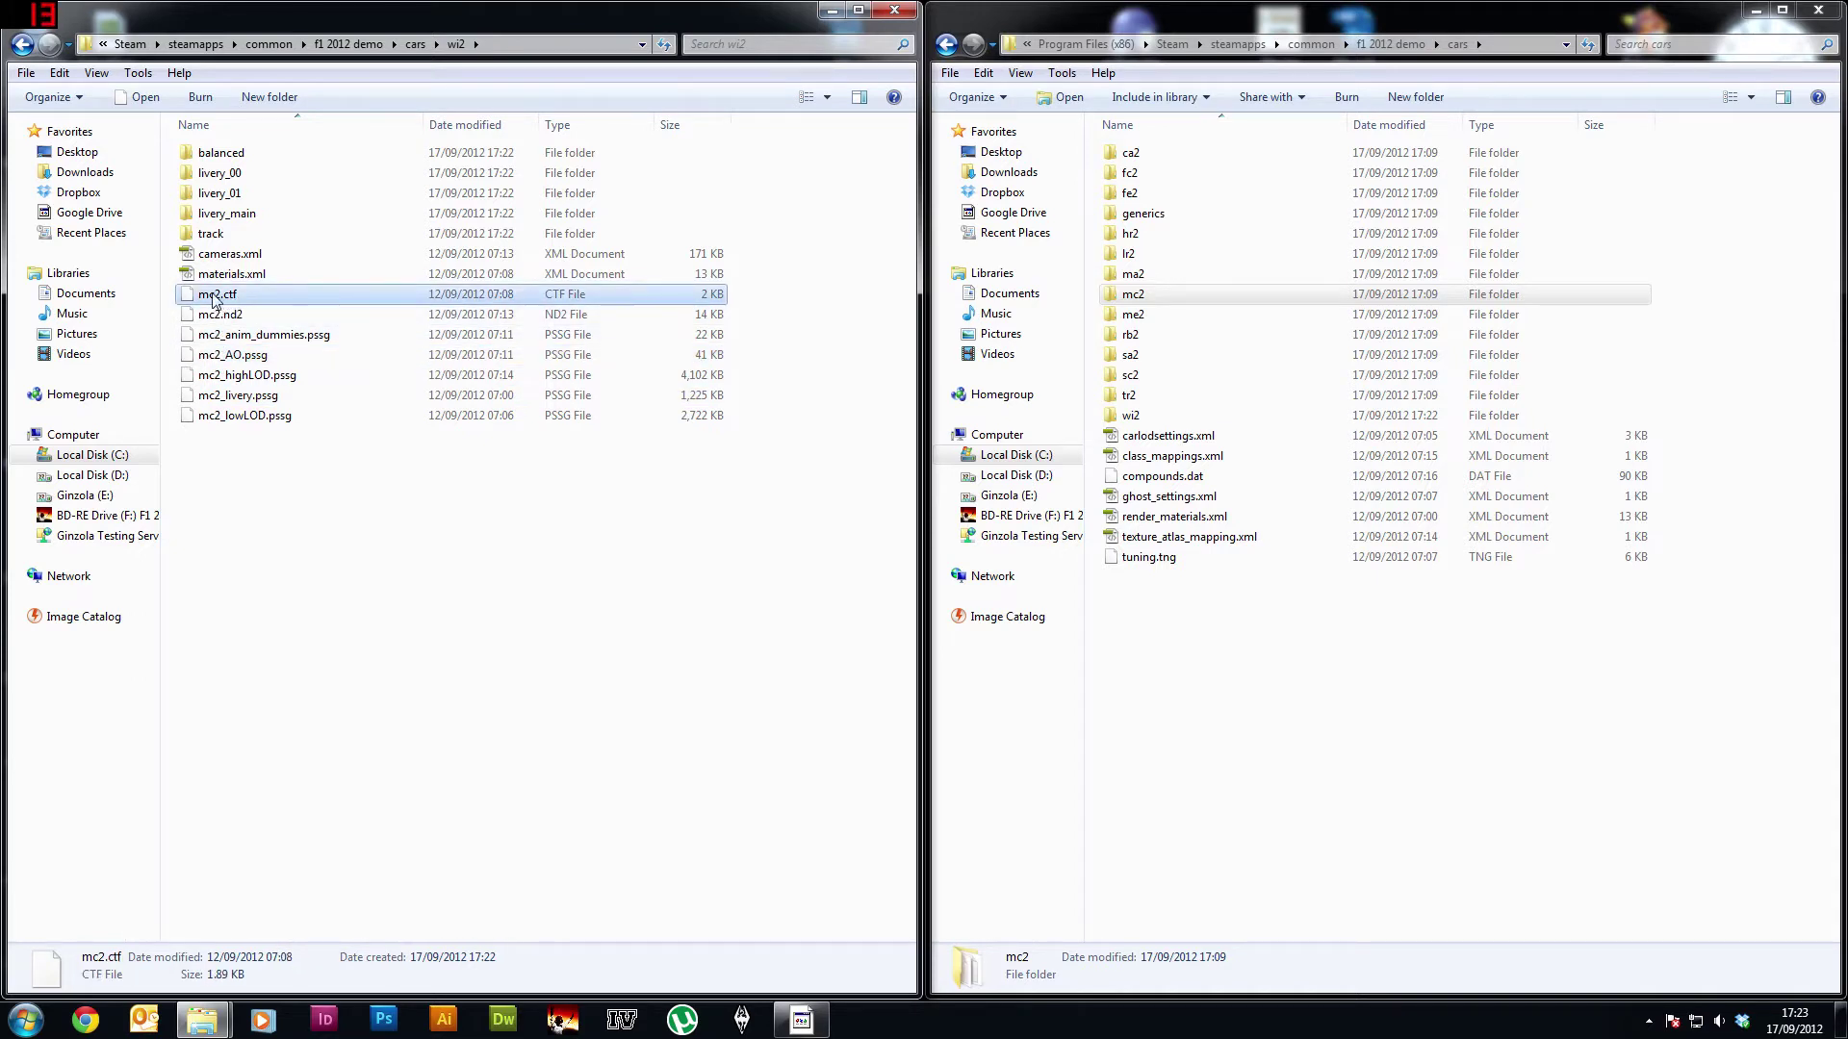
click(213, 302)
text(wi2)
key(Return)
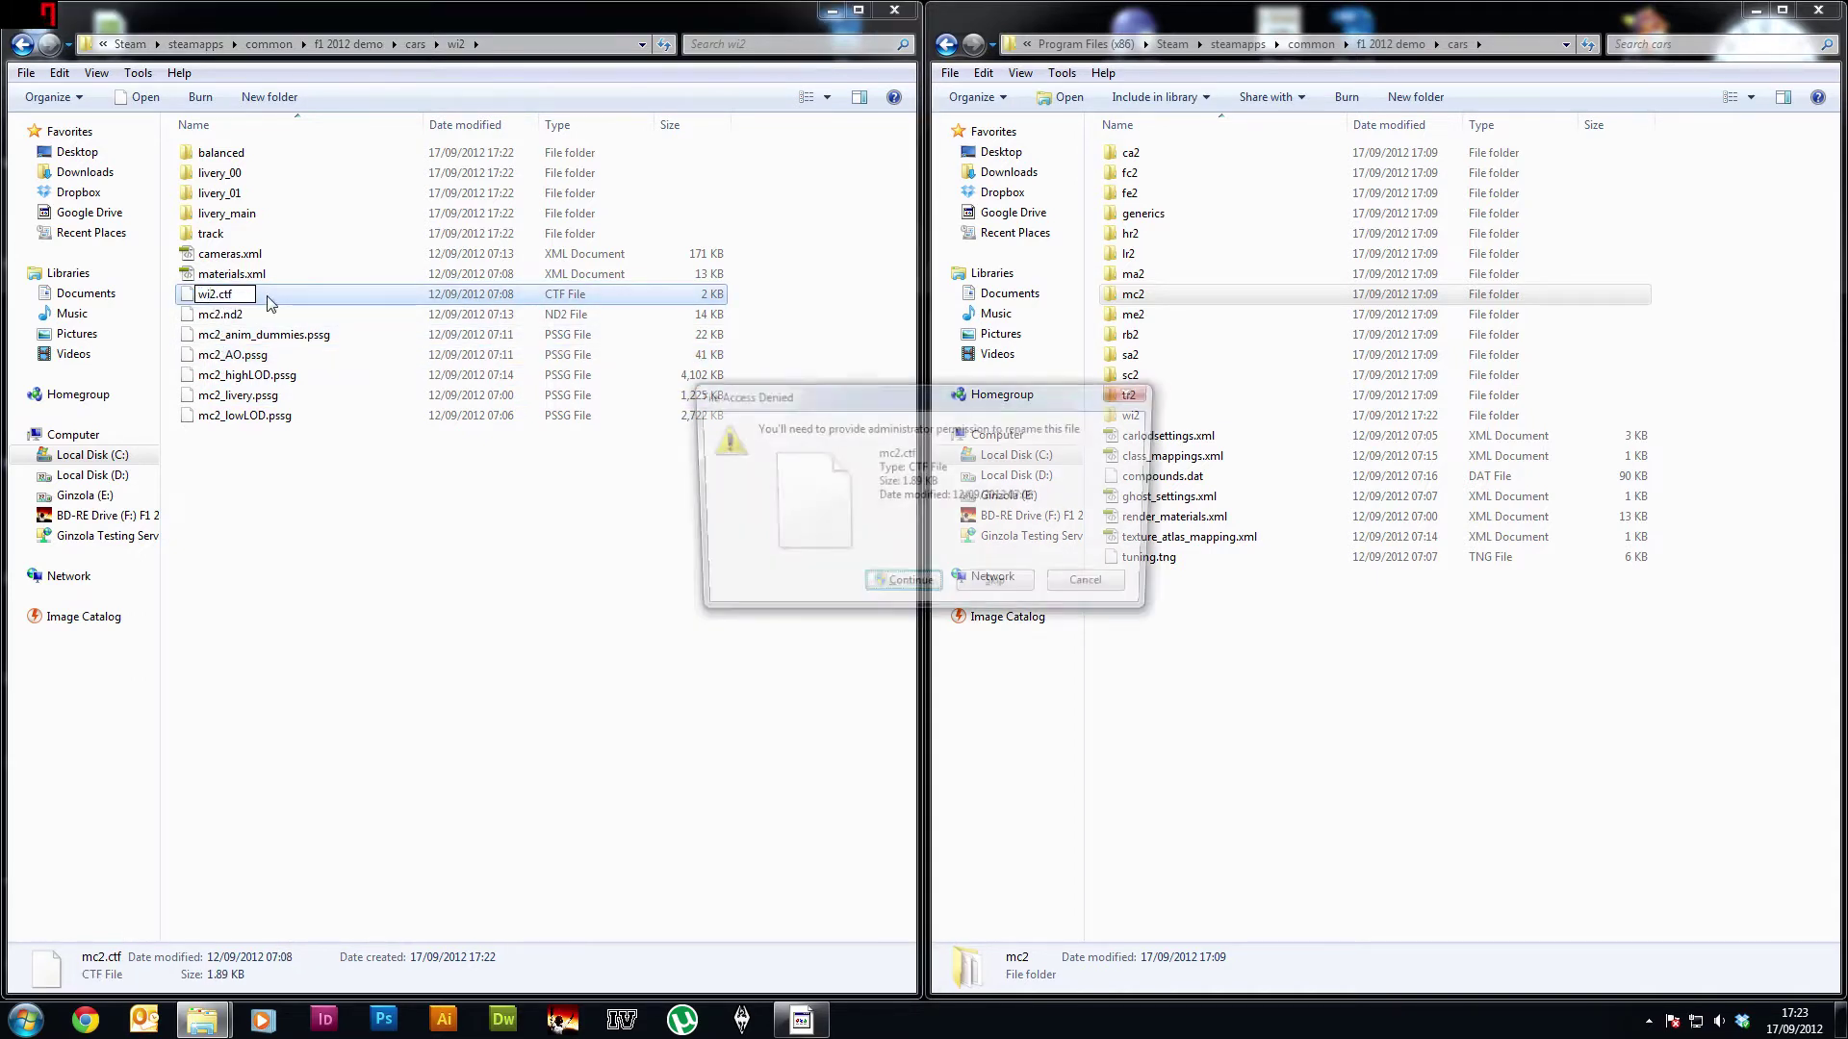
key(Return)
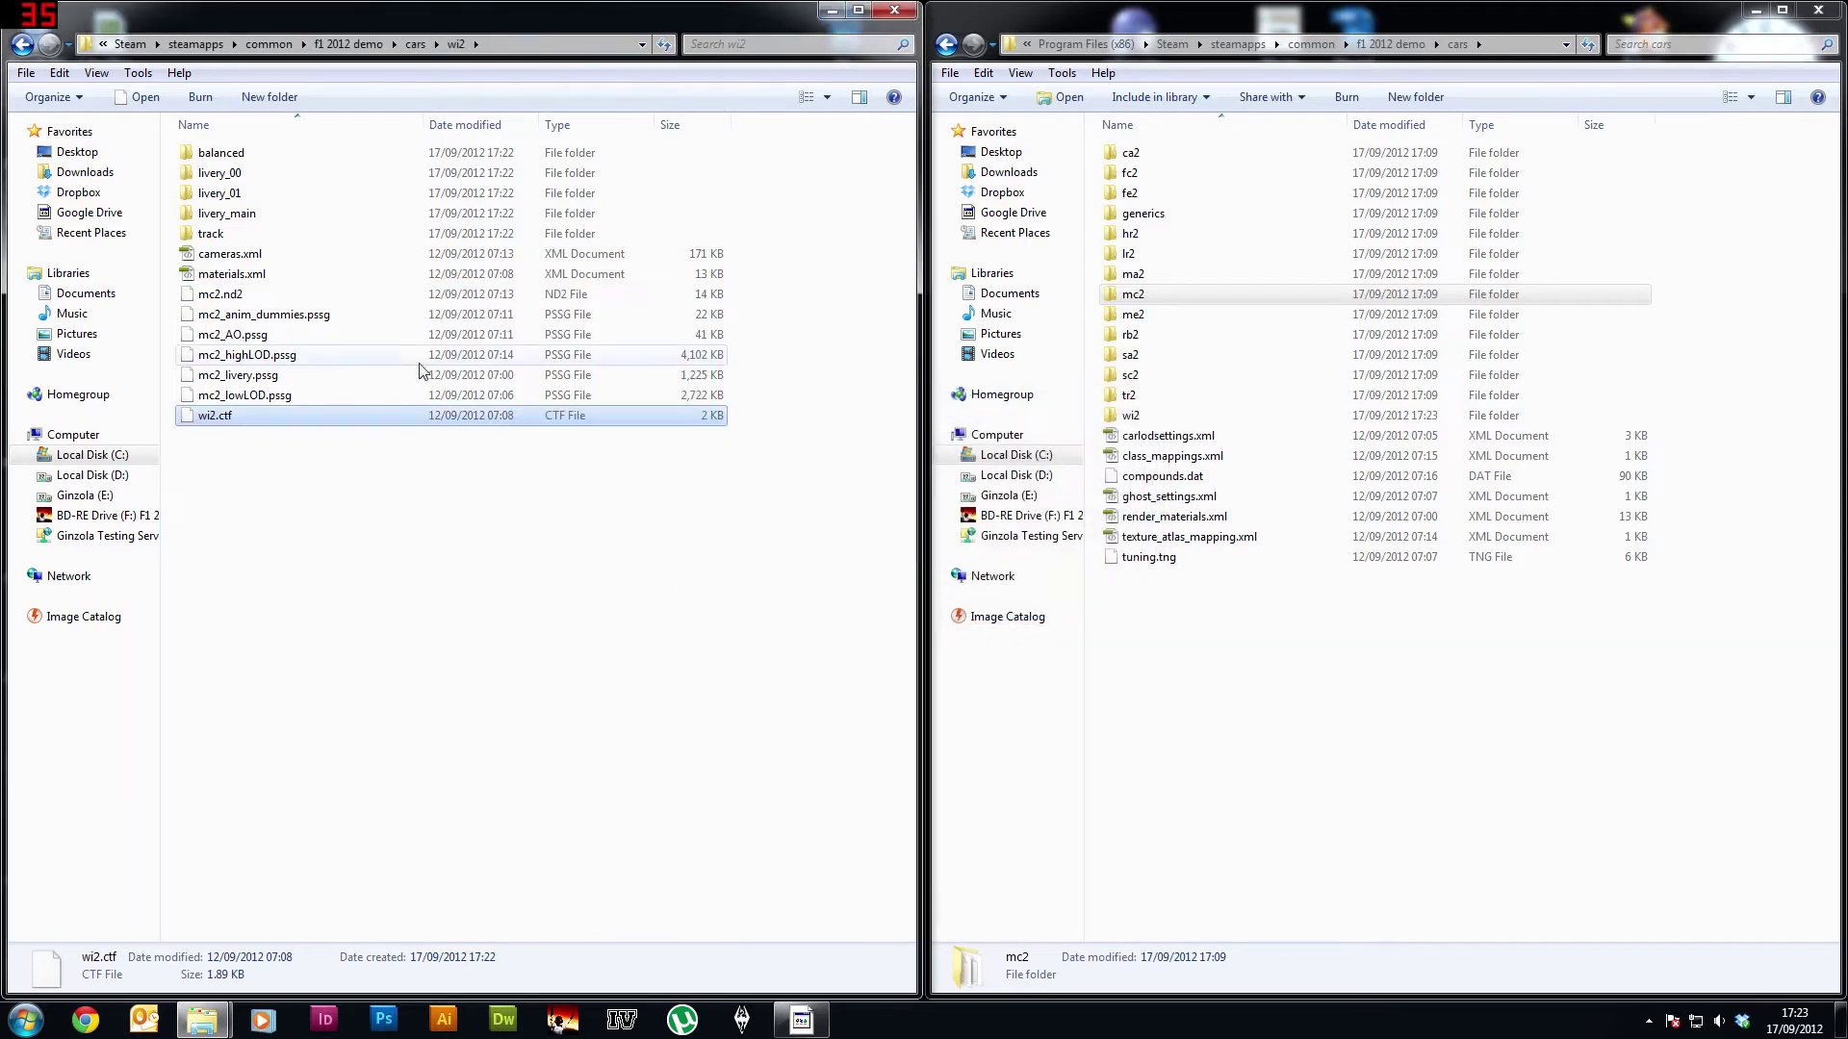
Step: Rename mc2.nd2 to wi2.nd2, approving the administrator prompt
click(199, 296)
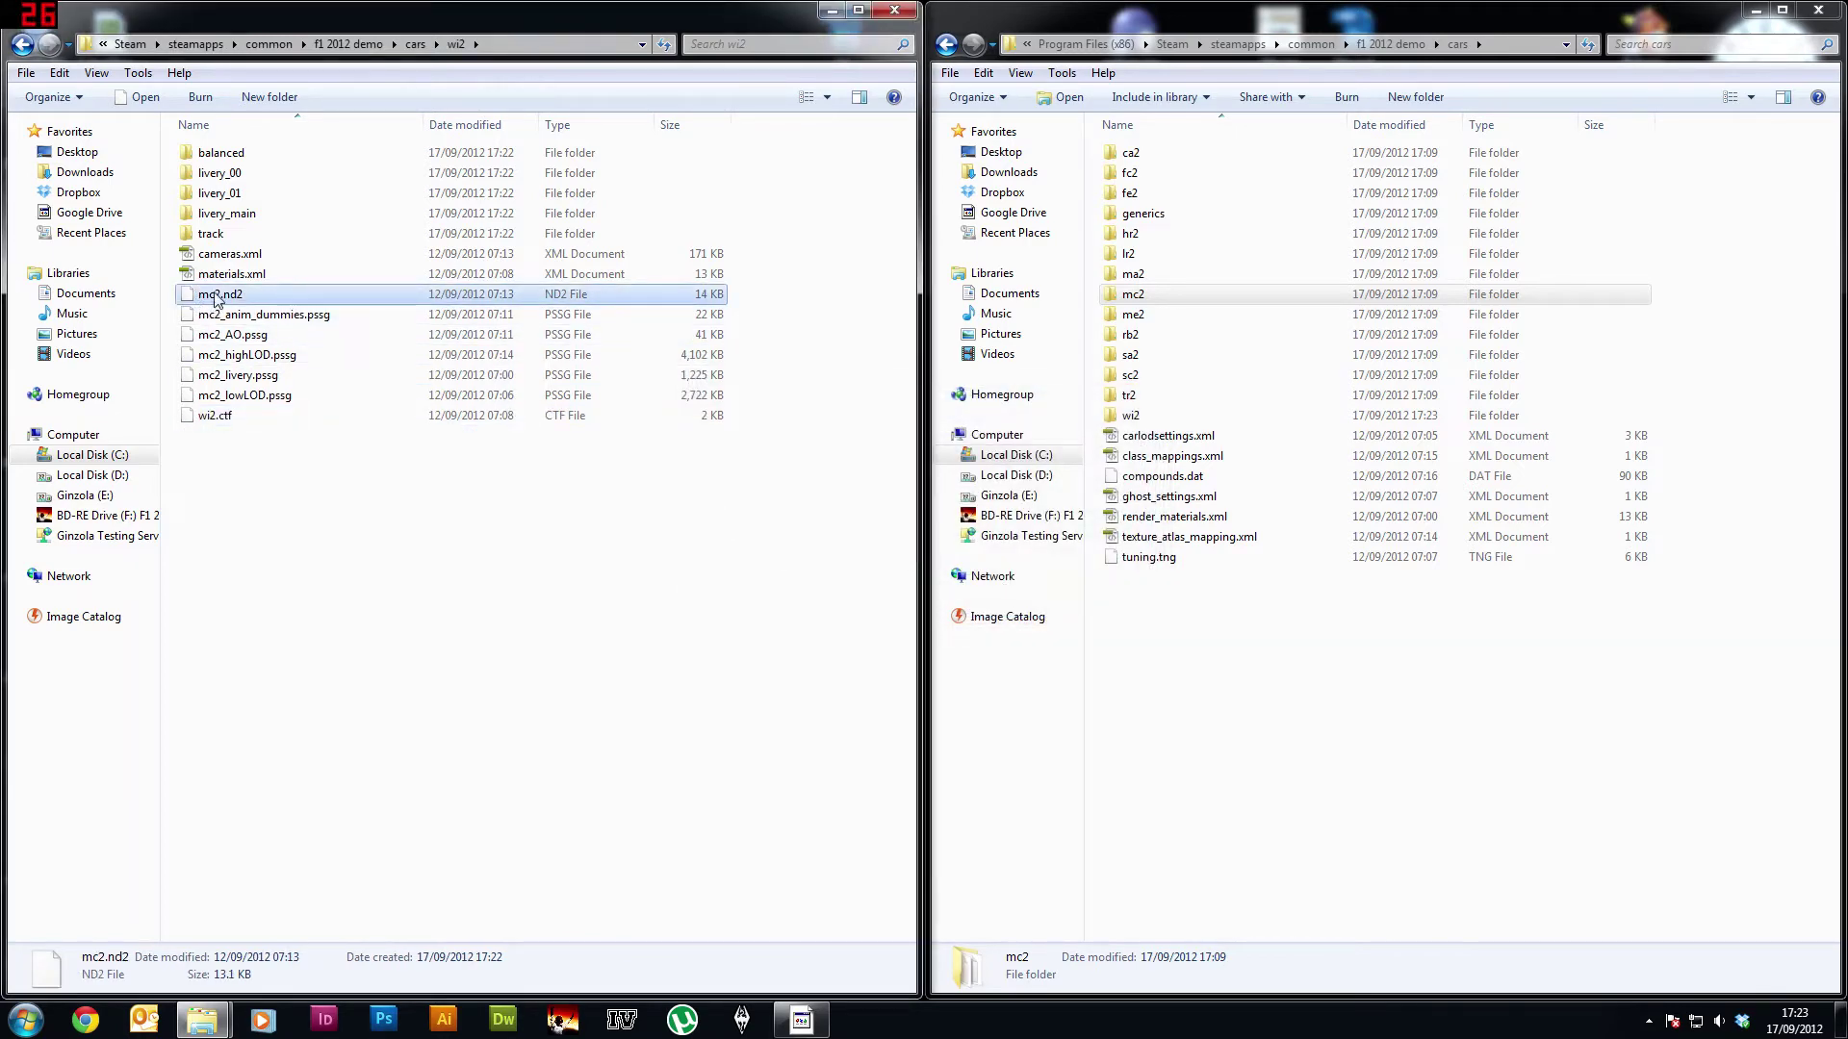
click(215, 301)
text(wi2)
key(Return)
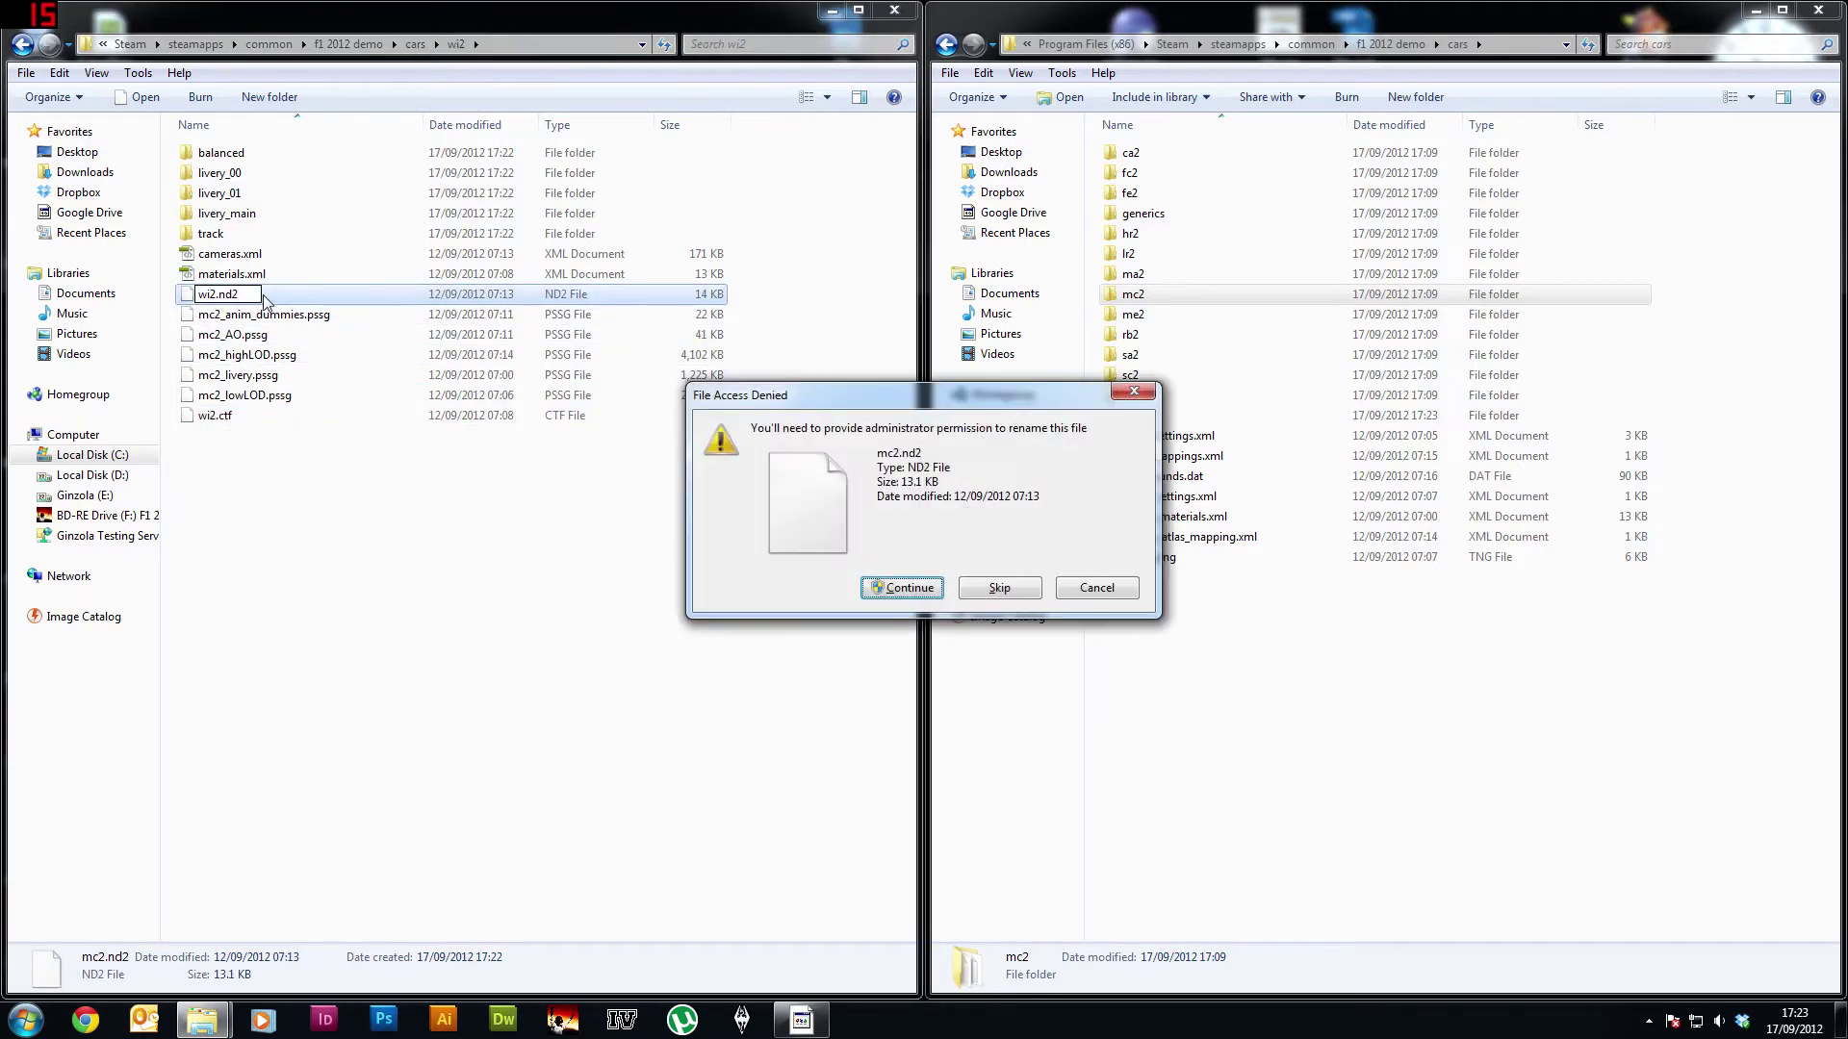
click(904, 589)
Step: Rename mc2_anim_dummies.pssg and mc2_AO.pssg to wi2_anim_dummies.pssg and wi2_AO.pssg
click(219, 298)
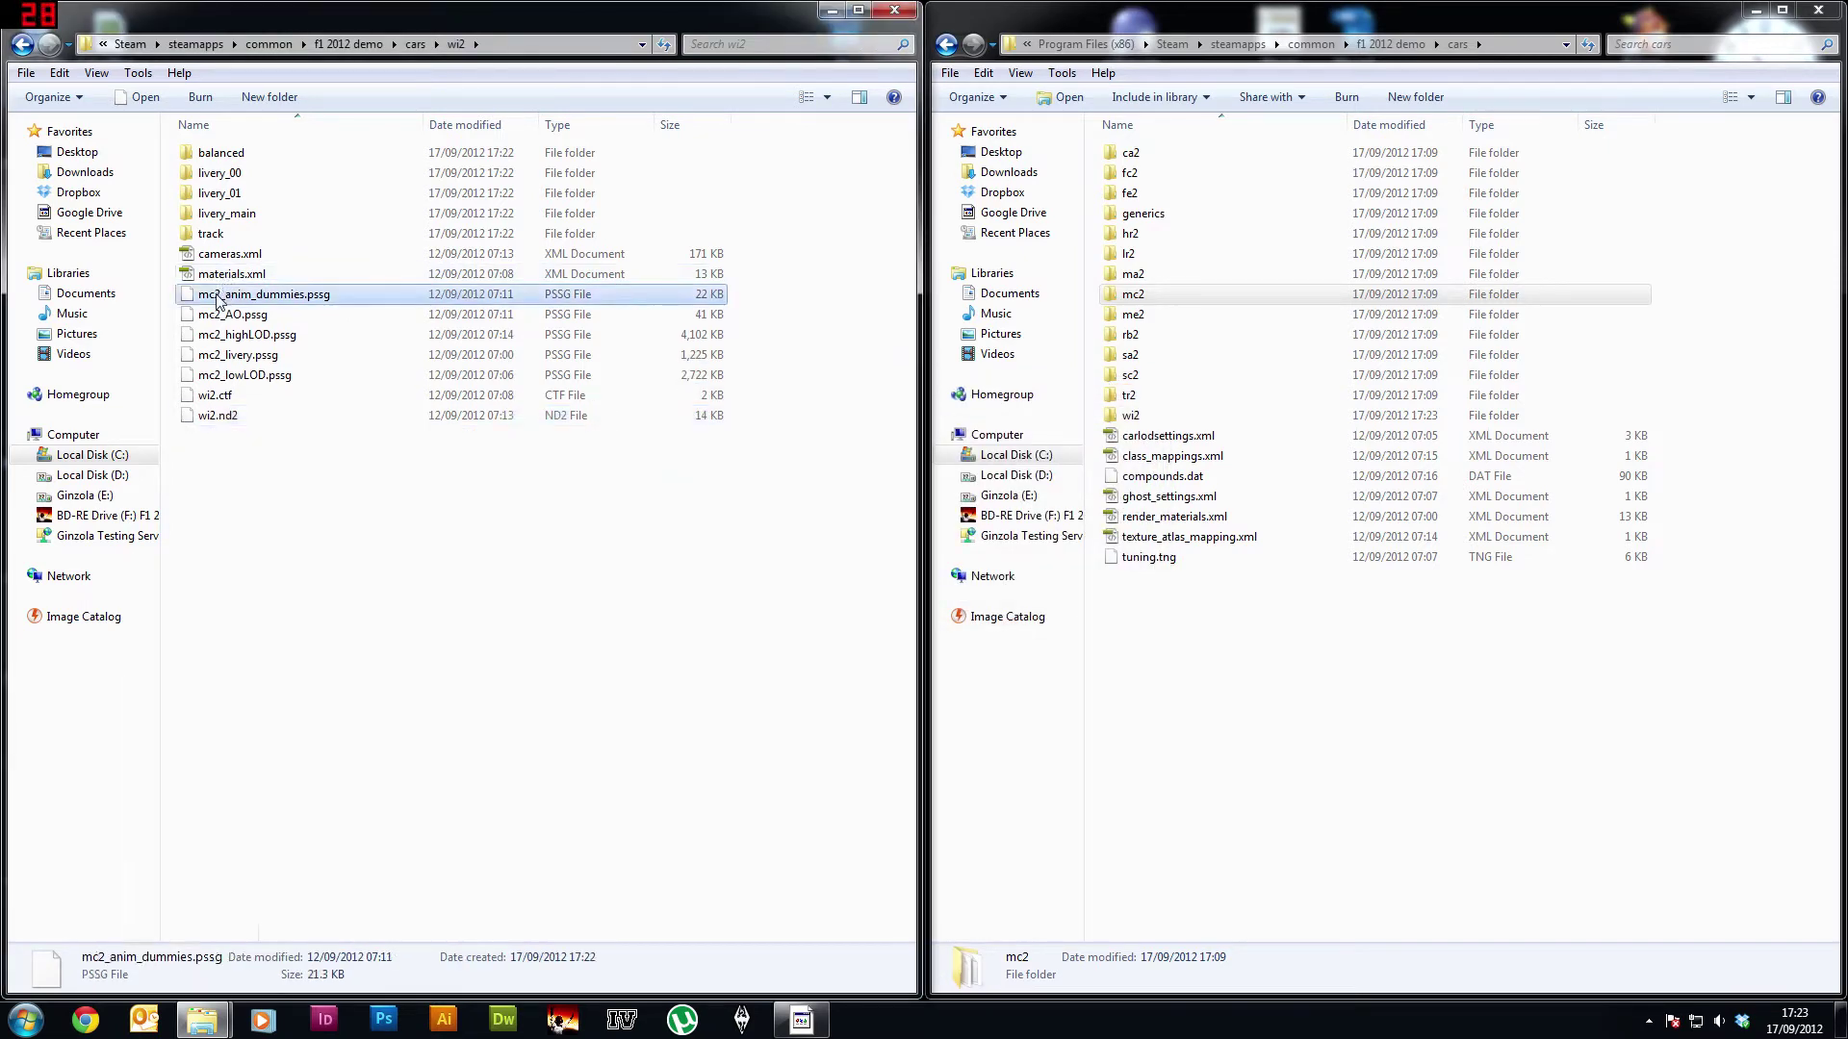
click(217, 298)
key(BackSpace)
key(BackSpace)
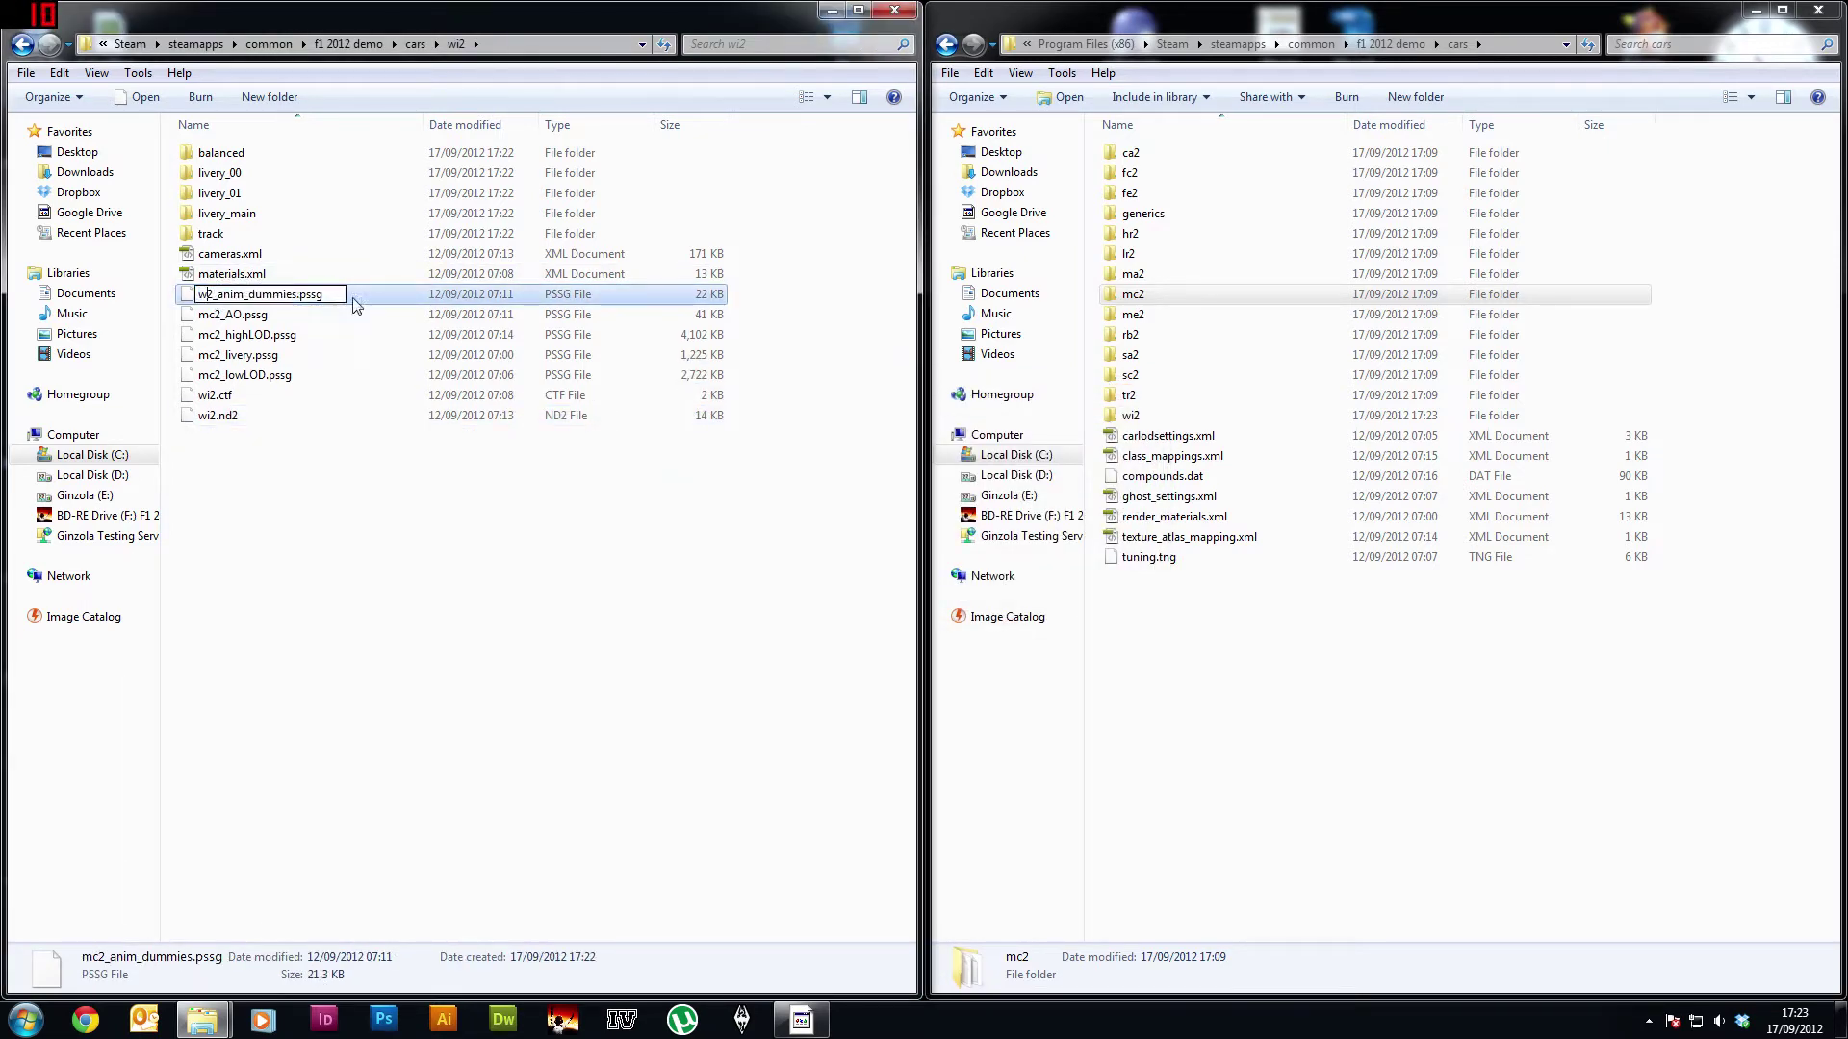
text(wi)
key(Return)
key(Return)
click(327, 296)
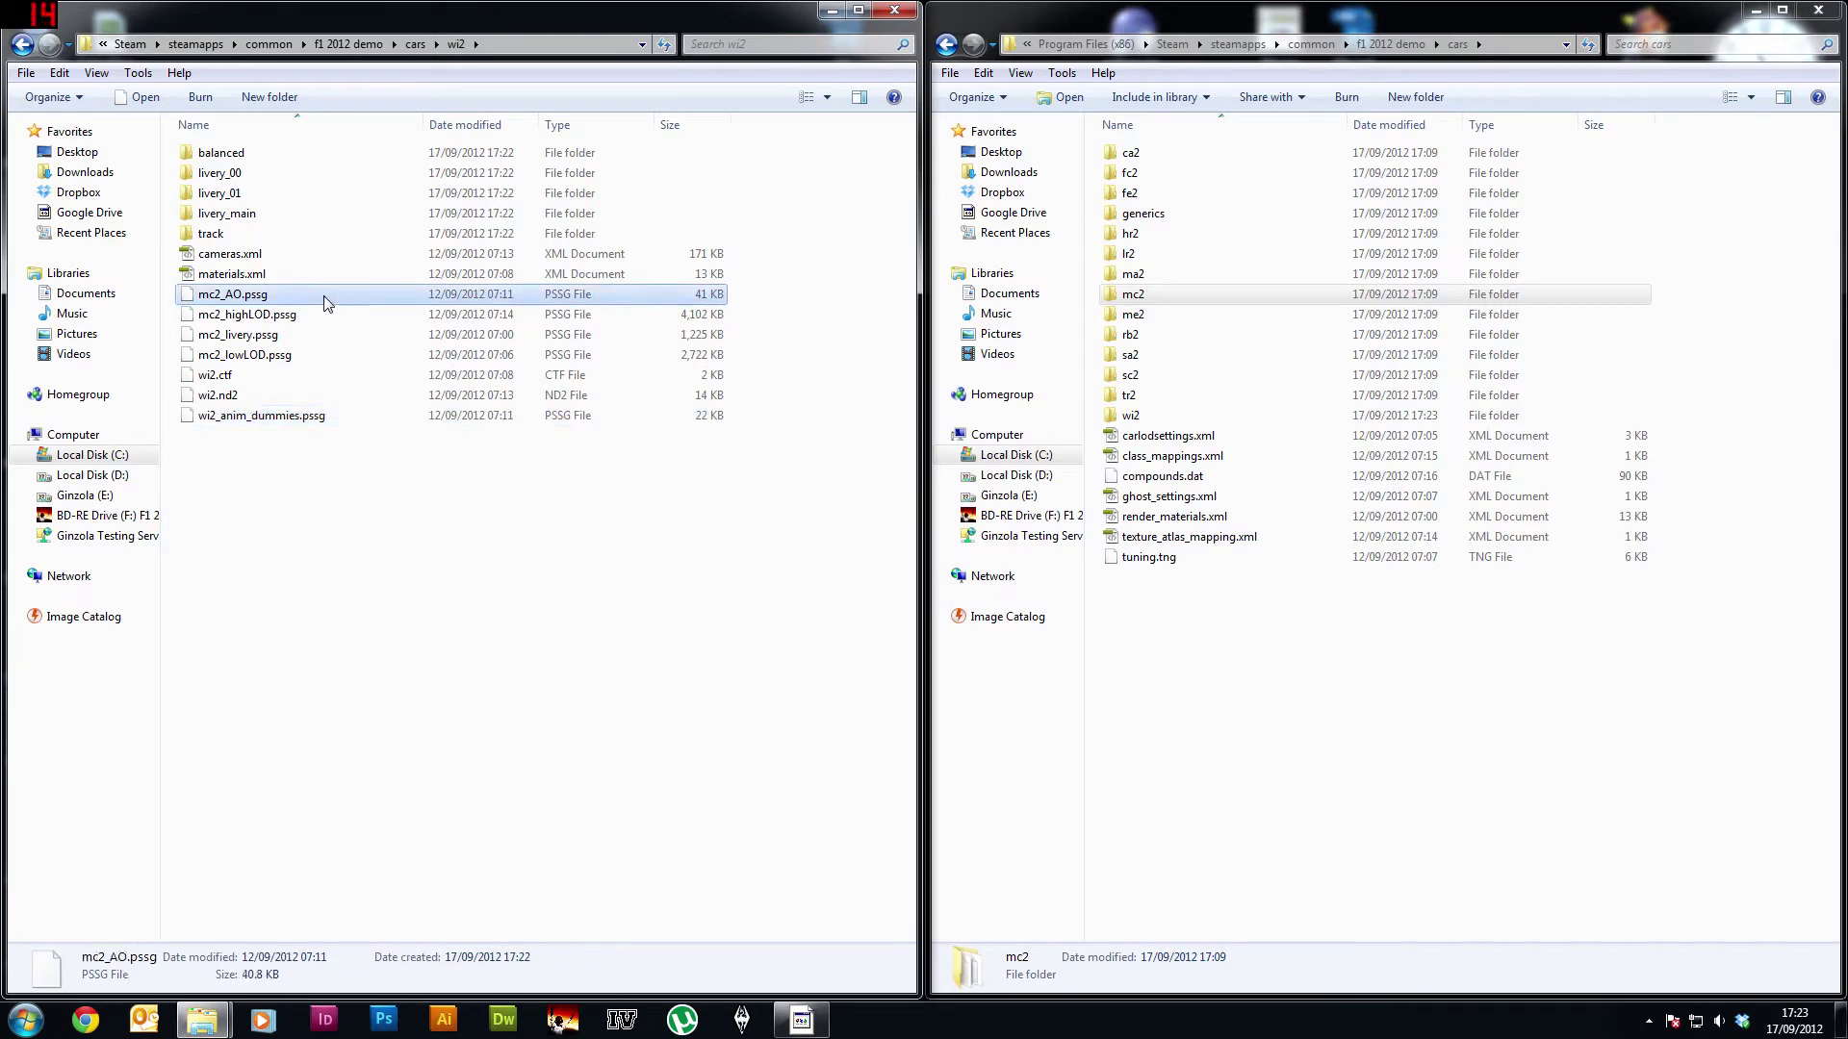
click(241, 298)
key(BackSpace)
key(BackSpace)
text(wi)
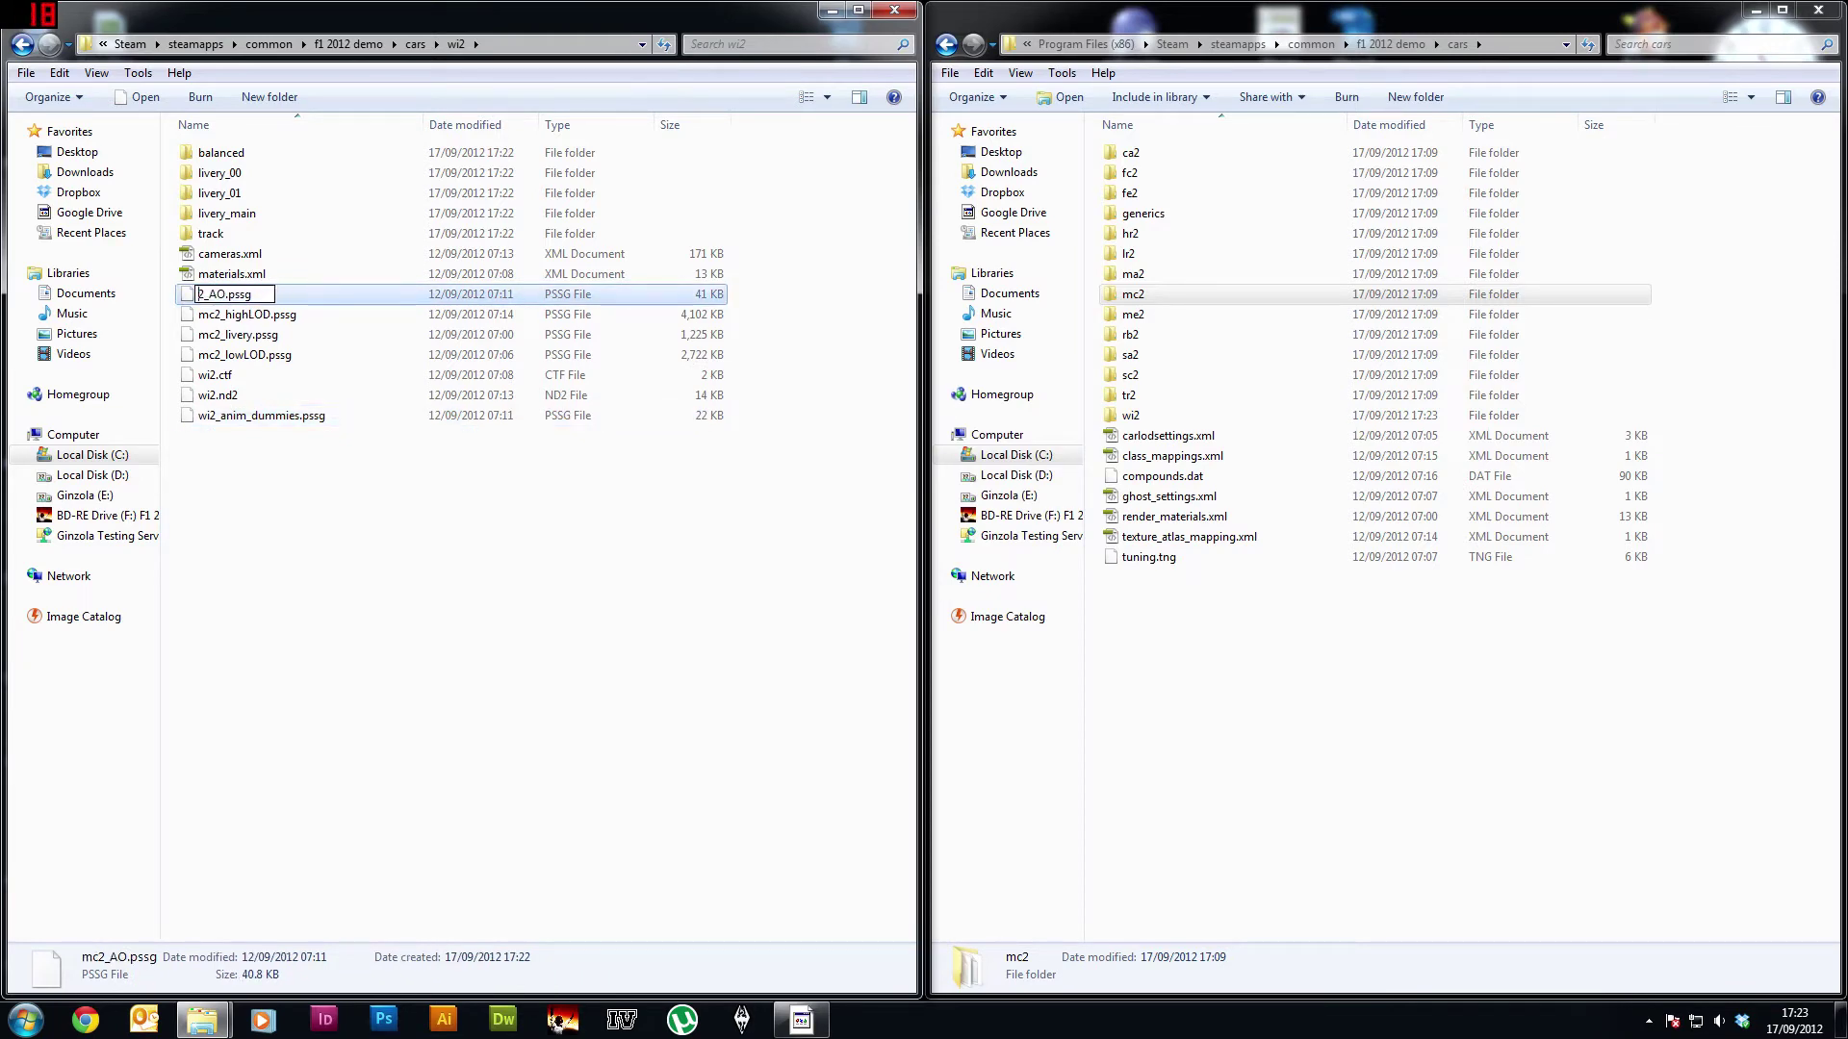
key(Return)
key(Return)
Step: Rename mc2_highLOD.pssg to wi2_highLOD.pssg
click(223, 300)
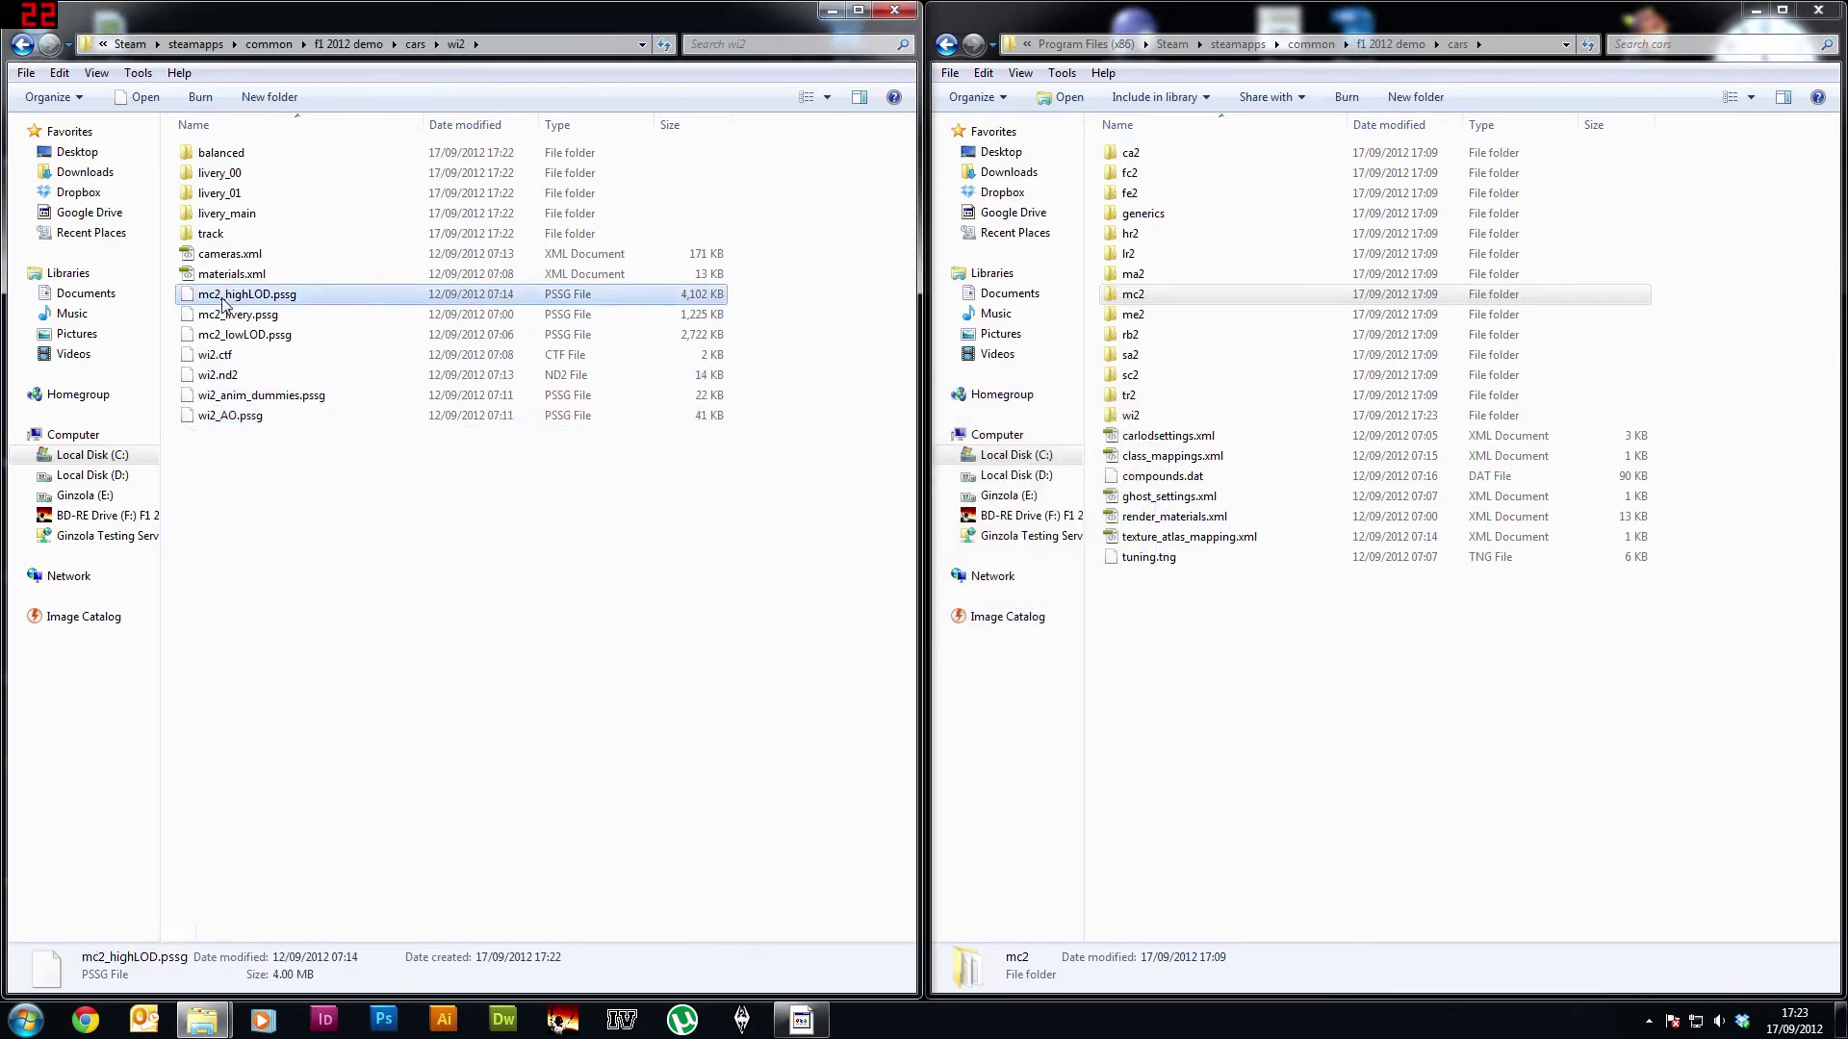
click(223, 302)
click(215, 294)
key(BackSpace)
key(BackSpace)
text(wi)
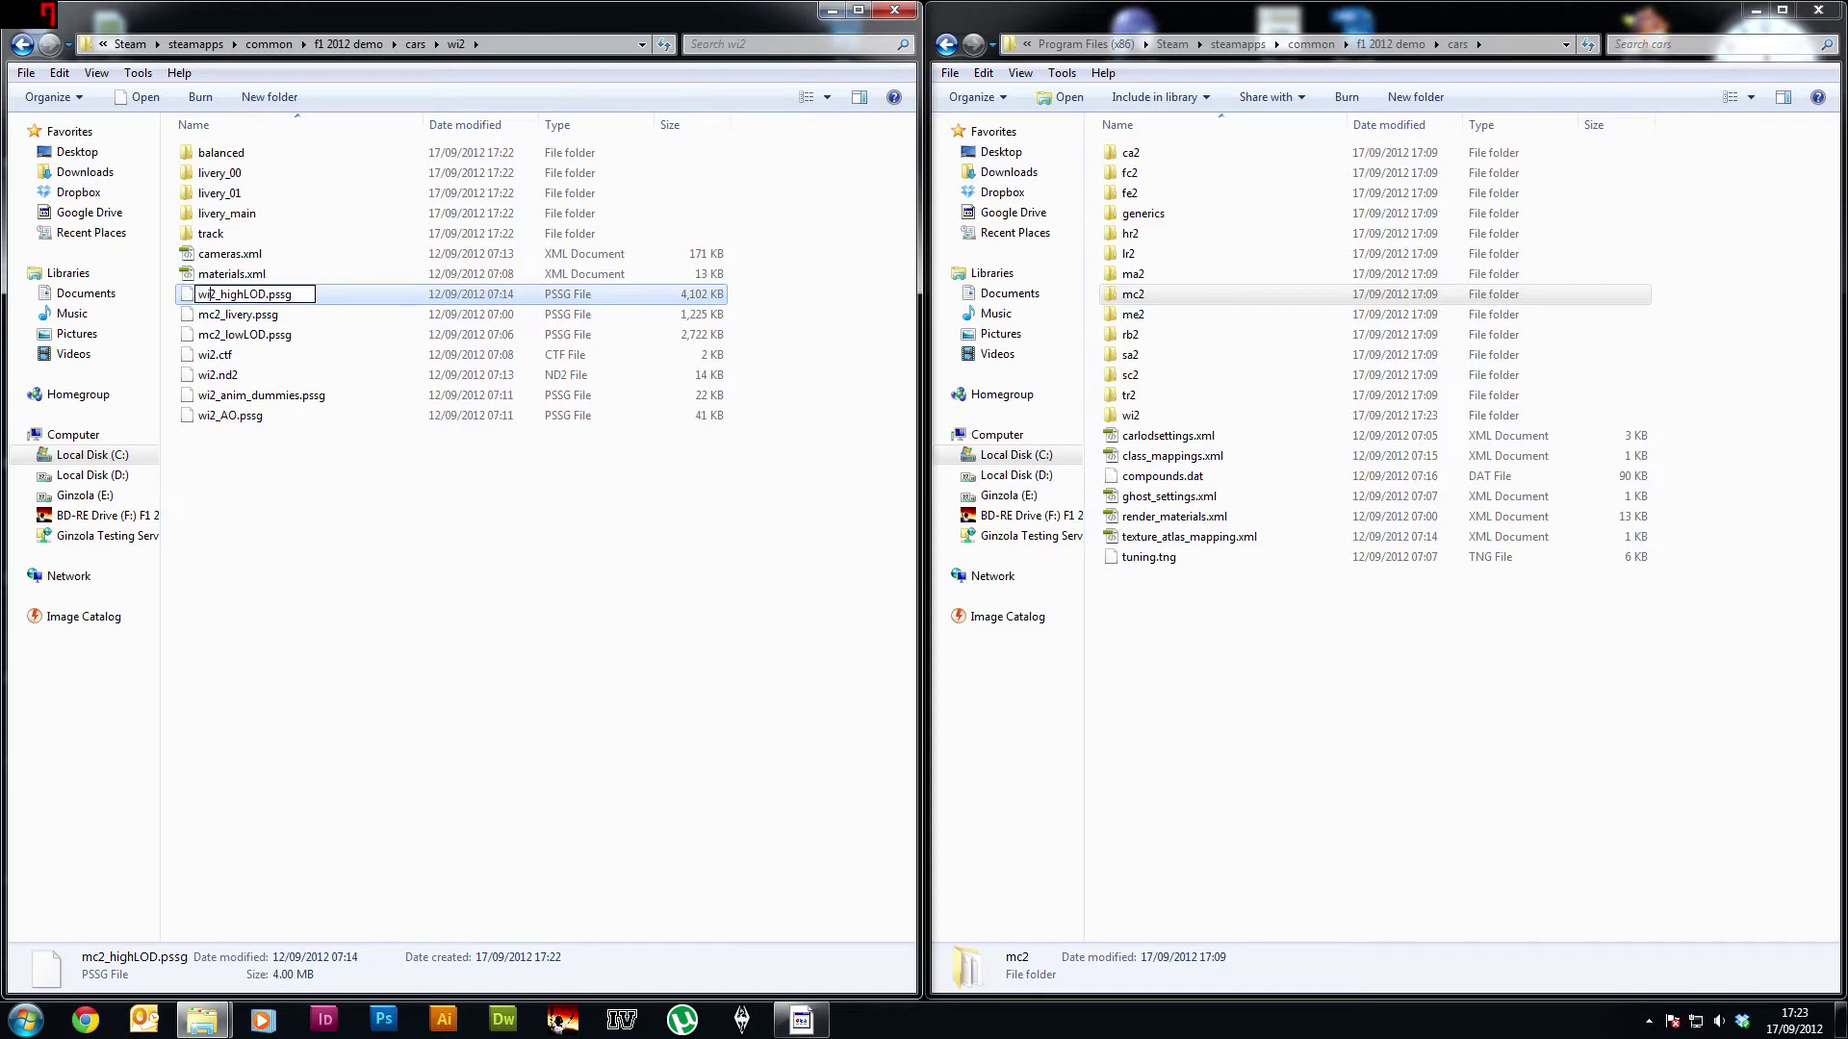
key(Return)
key(Return)
Step: Rename mc2_livery.pssg to wi2_livery.pssg, approving the administrator prompt
click(219, 301)
double_click(217, 301)
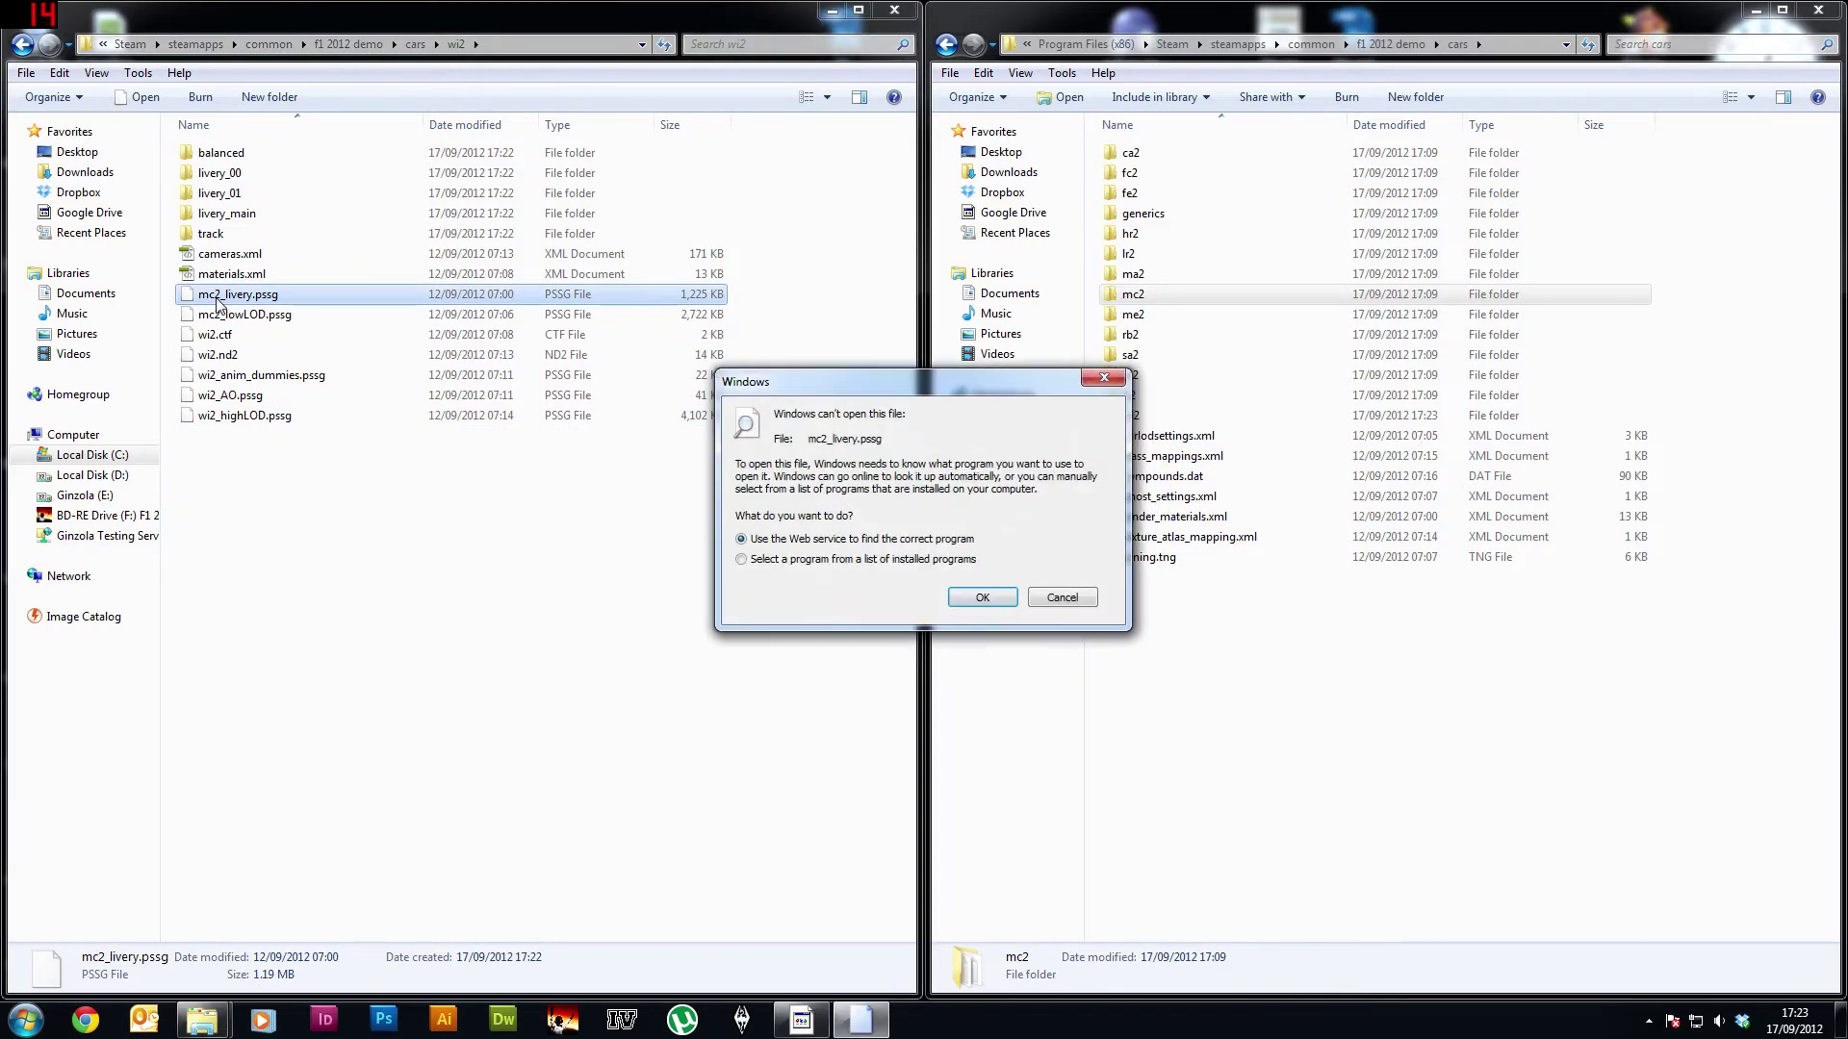
key(Escape)
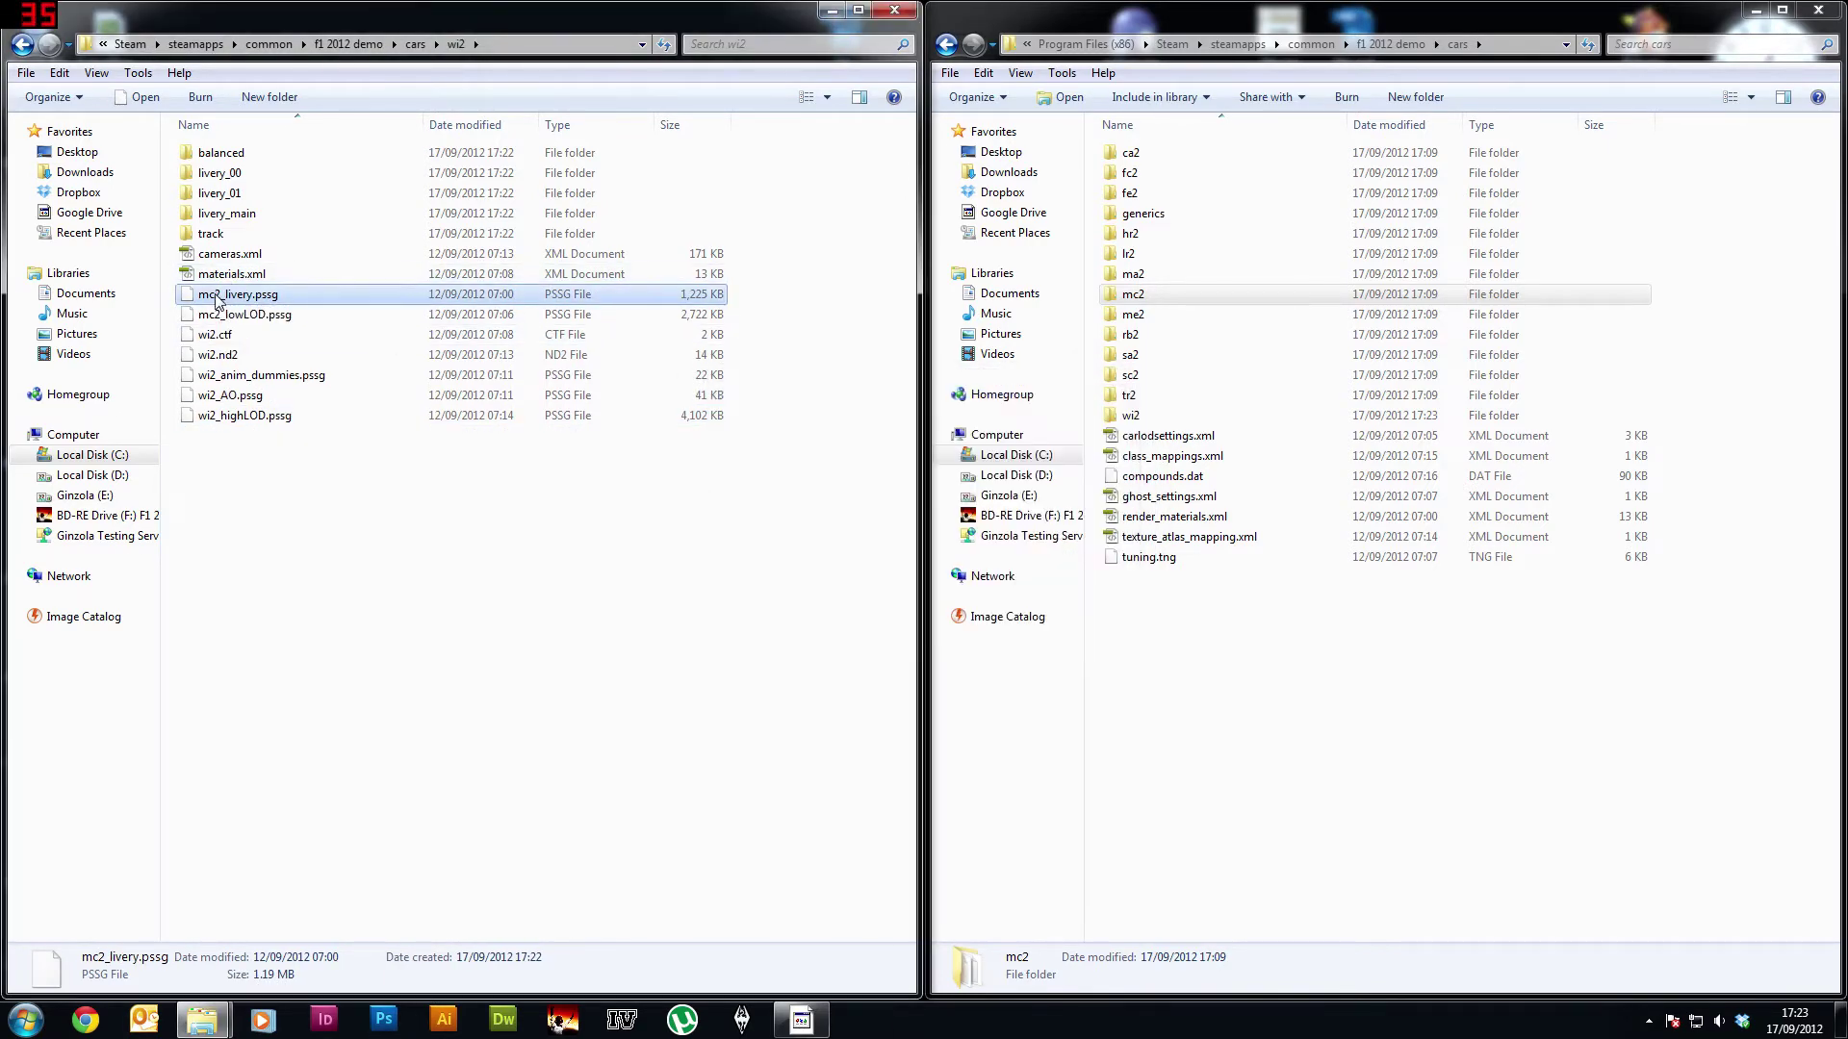
click(217, 301)
click(215, 294)
key(BackSpace)
key(BackSpace)
text(wi)
key(Return)
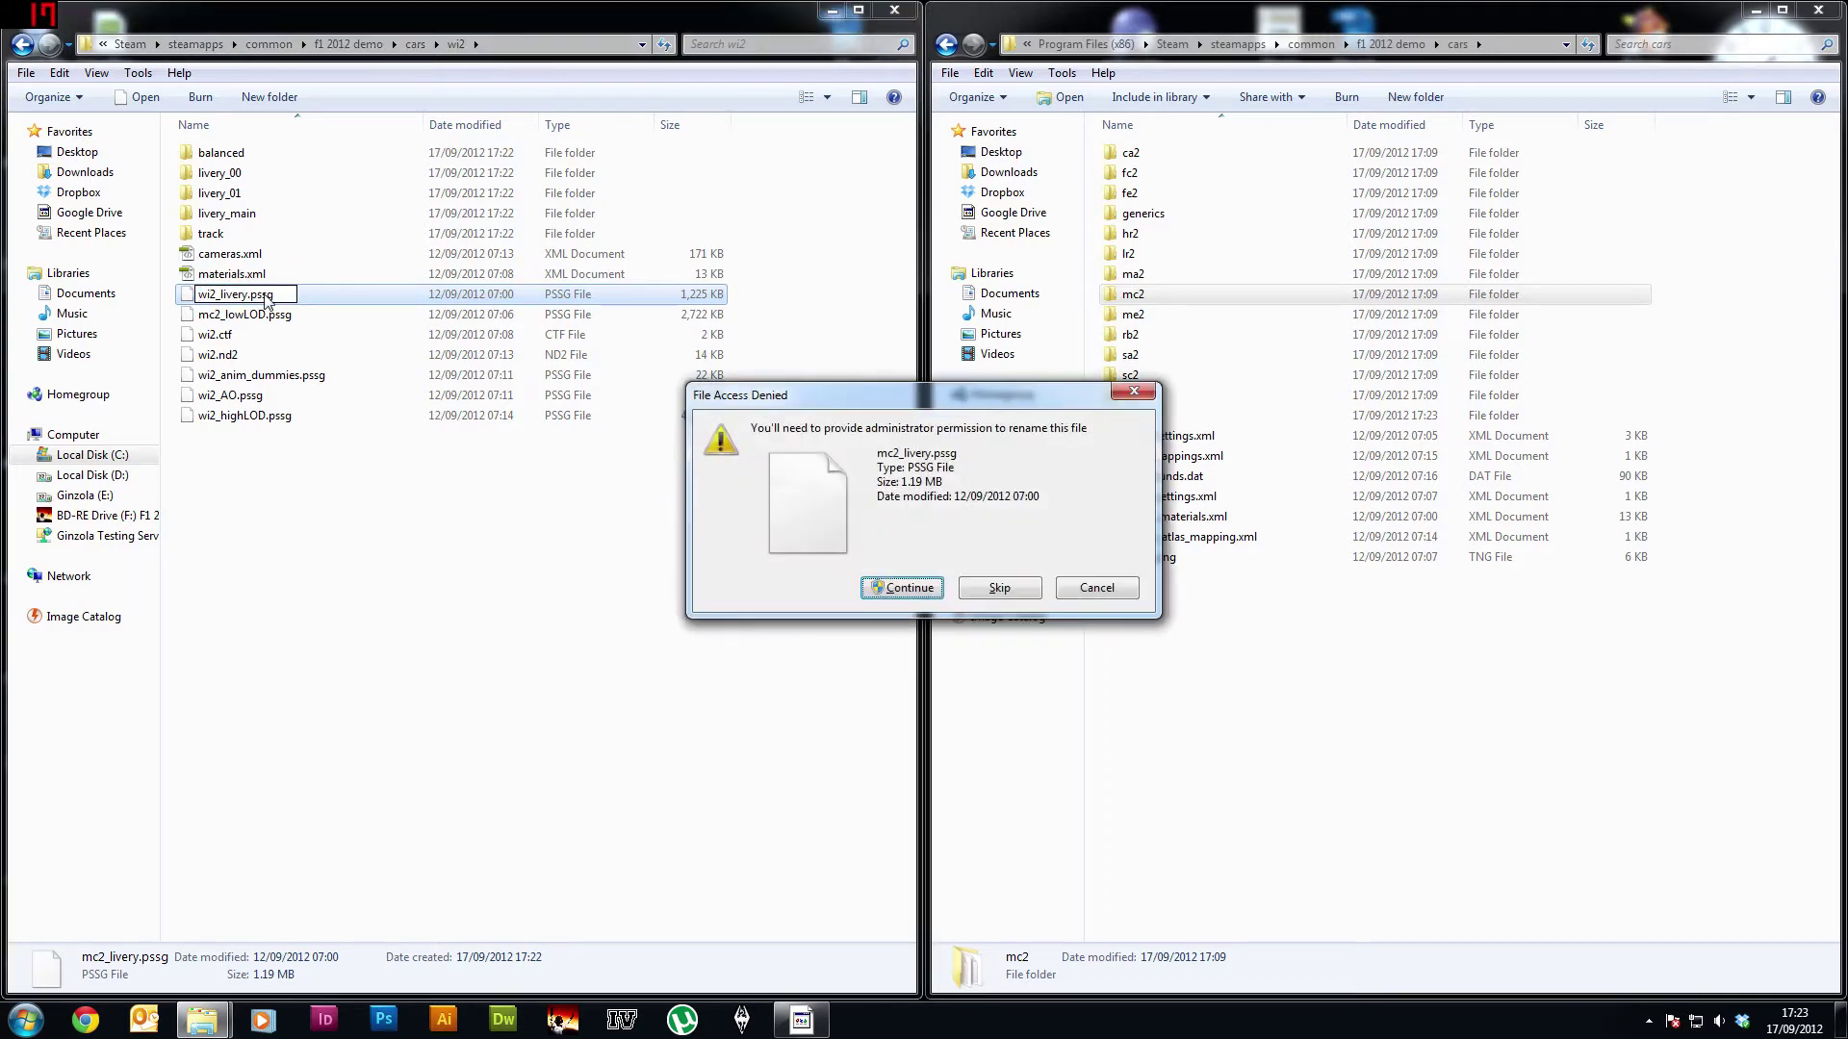
key(Return)
Step: Rename mc2_lowLOD.pssg to wi2_lowLOD.pssg and open the balanced subfolder
click(223, 299)
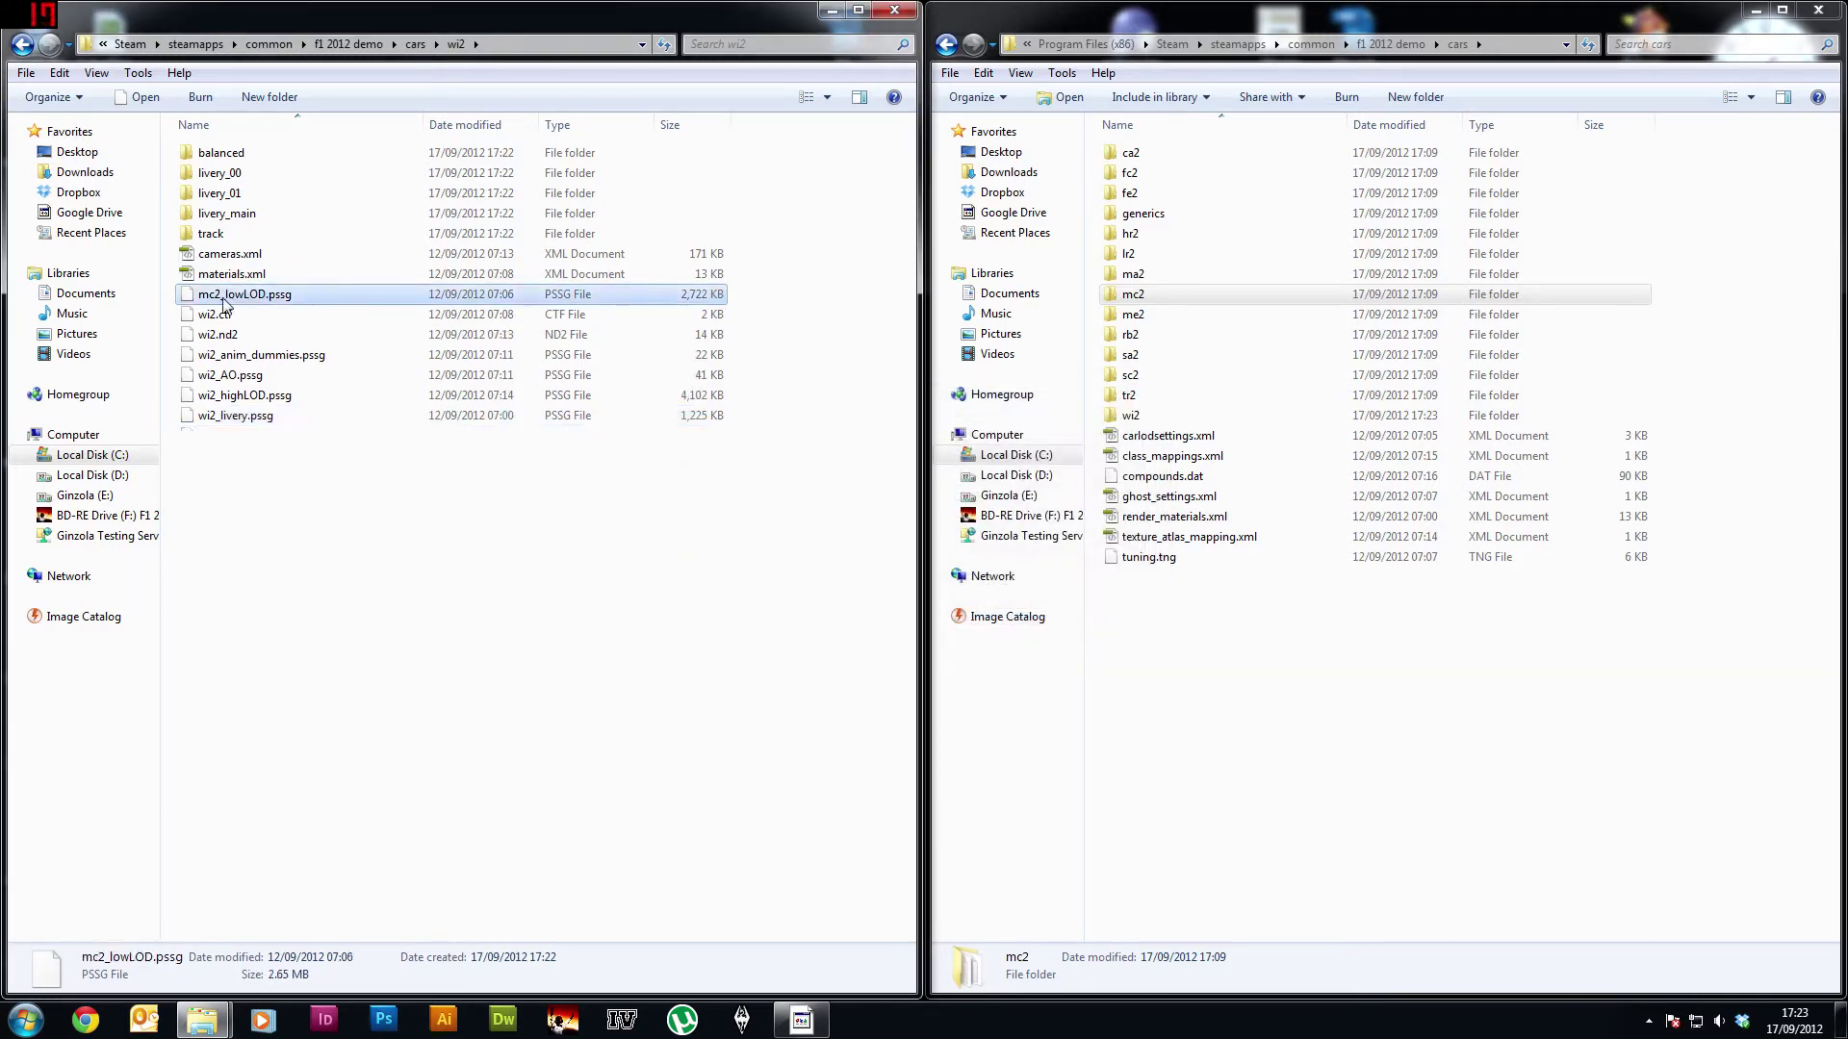
click(215, 294)
key(BackSpace)
key(BackSpace)
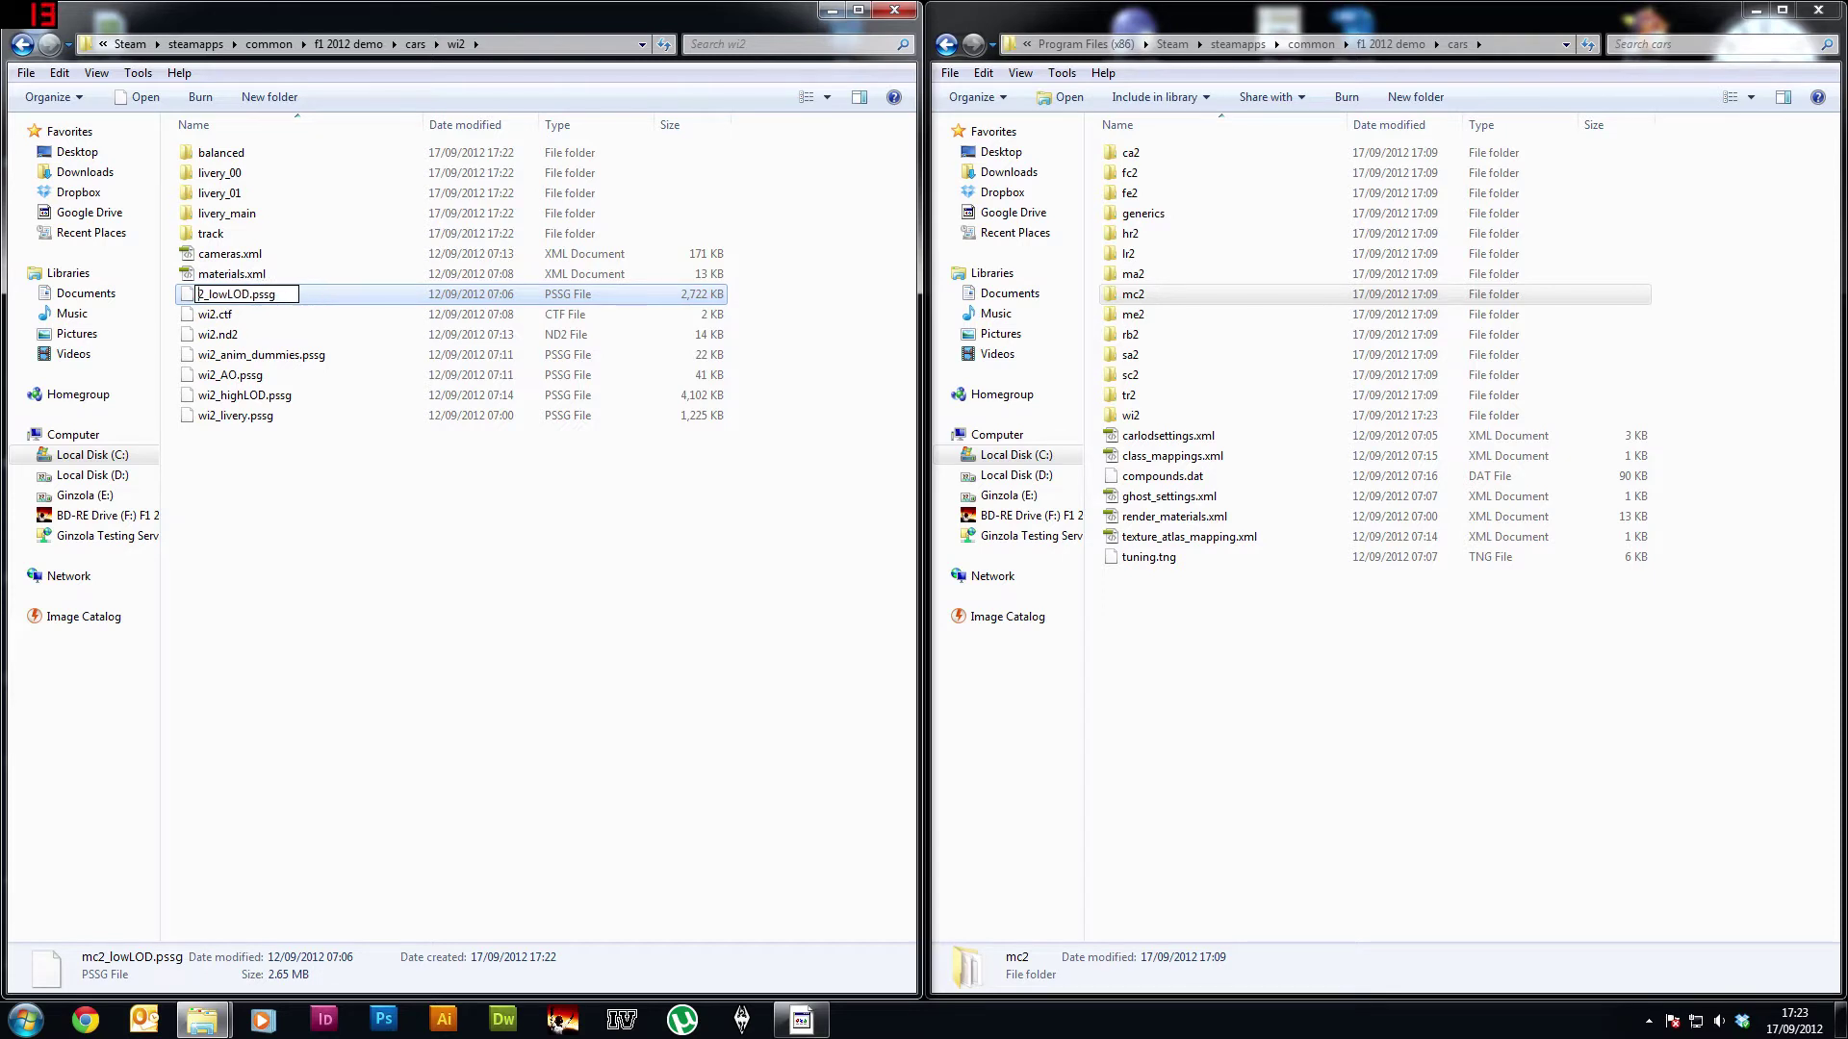
text(wi)
key(Return)
key(Return)
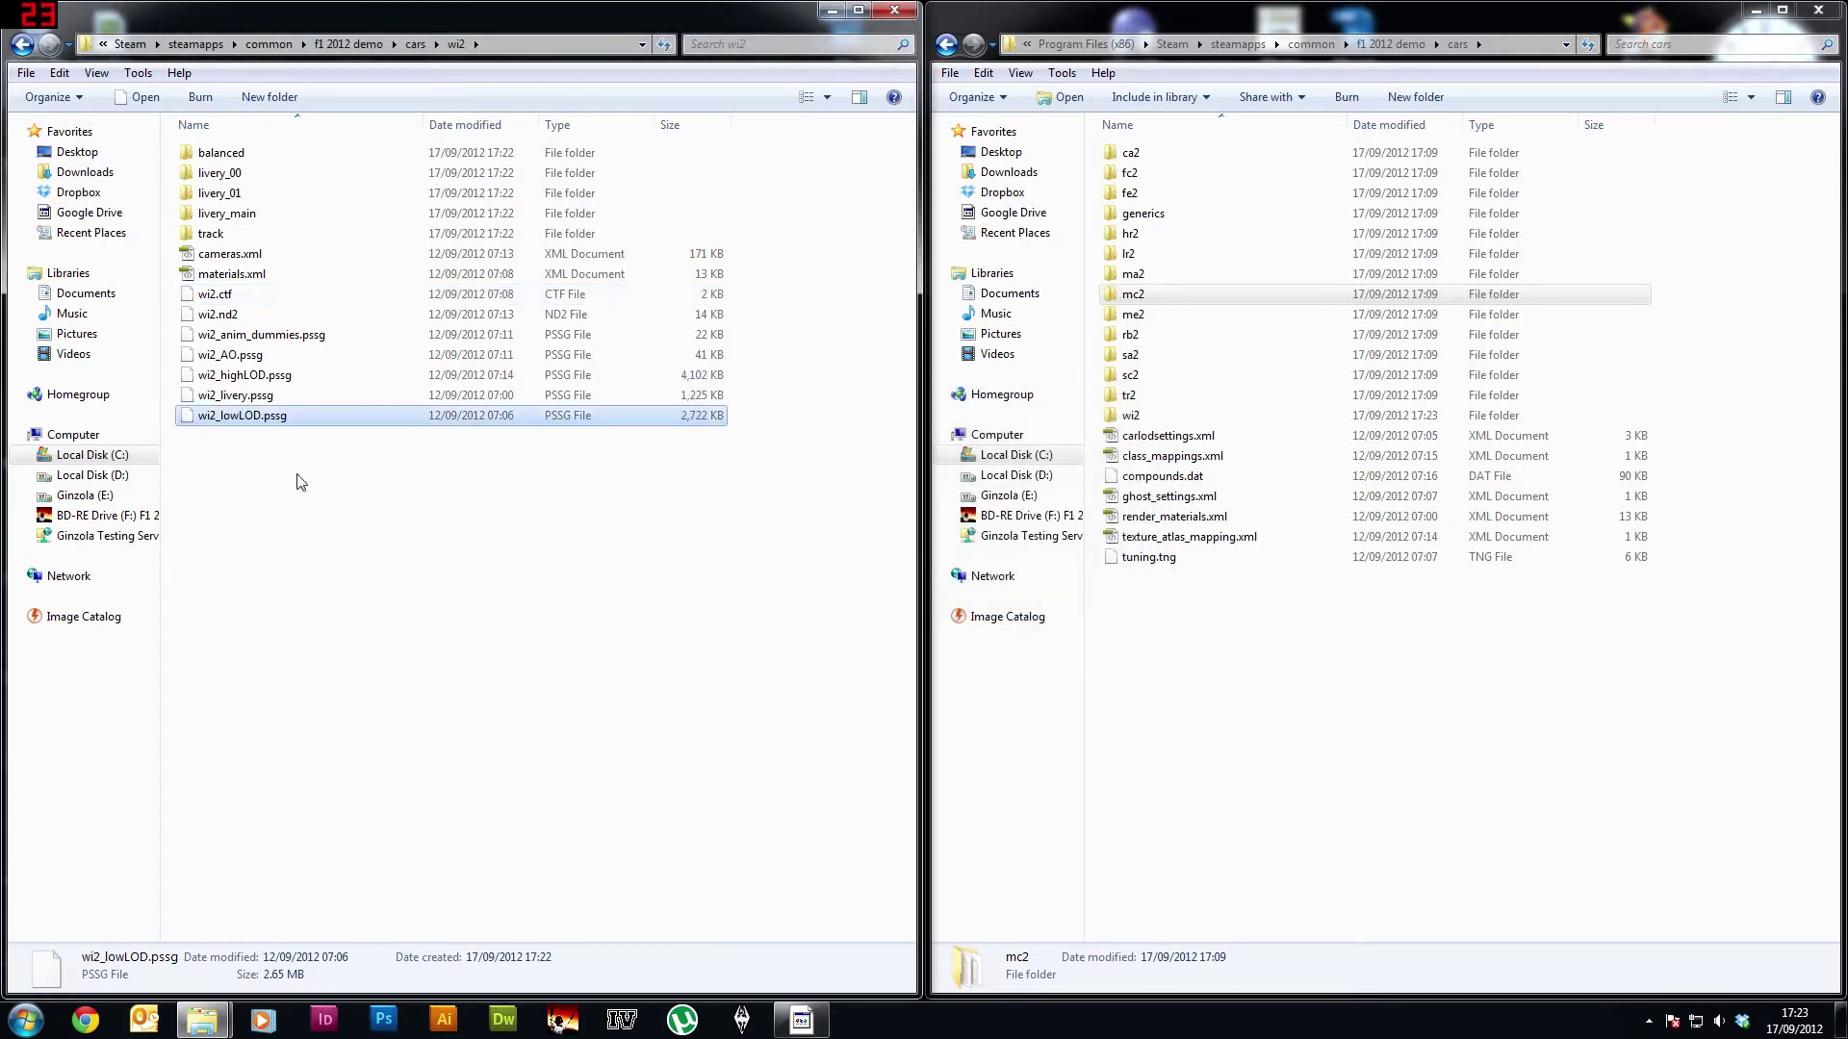
click(294, 474)
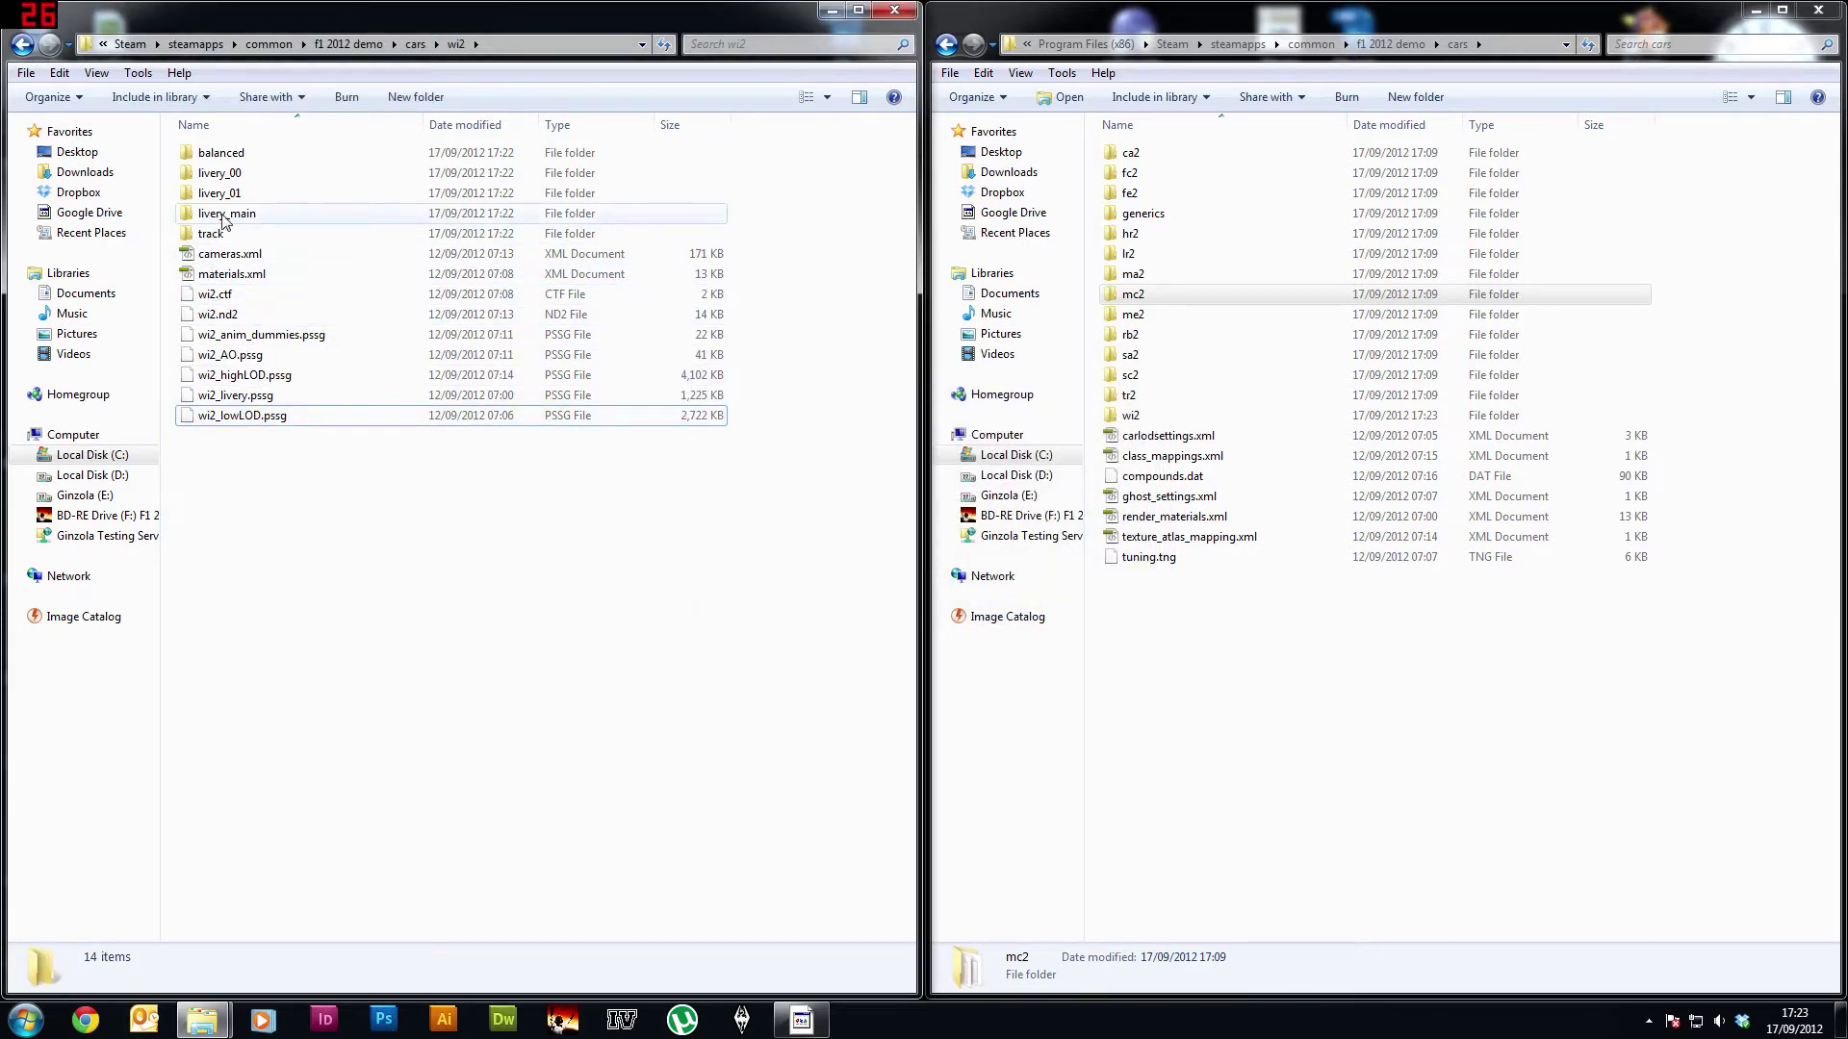
double_click(245, 154)
Step: Rename mc2_abu_dhabi.ctf and mc2_monza.ctf in balanced to wi2_abu_dhabi.ctf and wi2_monza.ctf
click(224, 157)
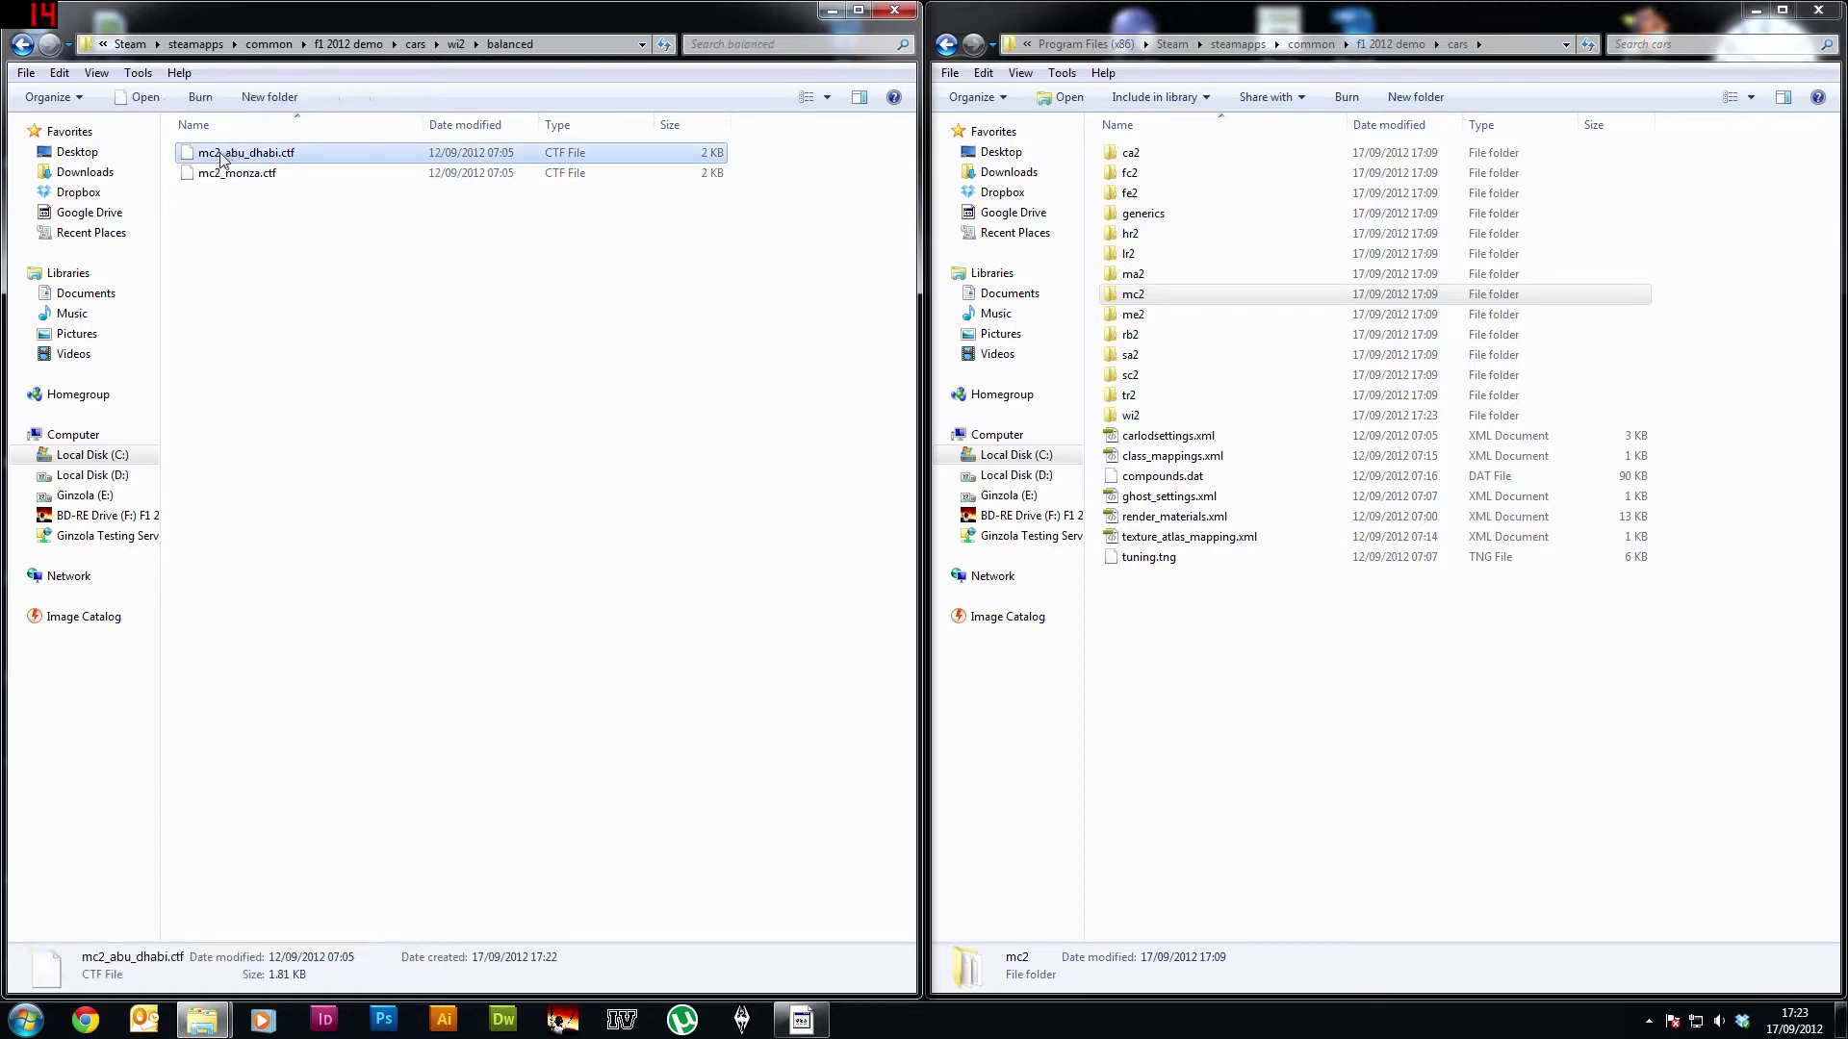
click(219, 159)
key(Home)
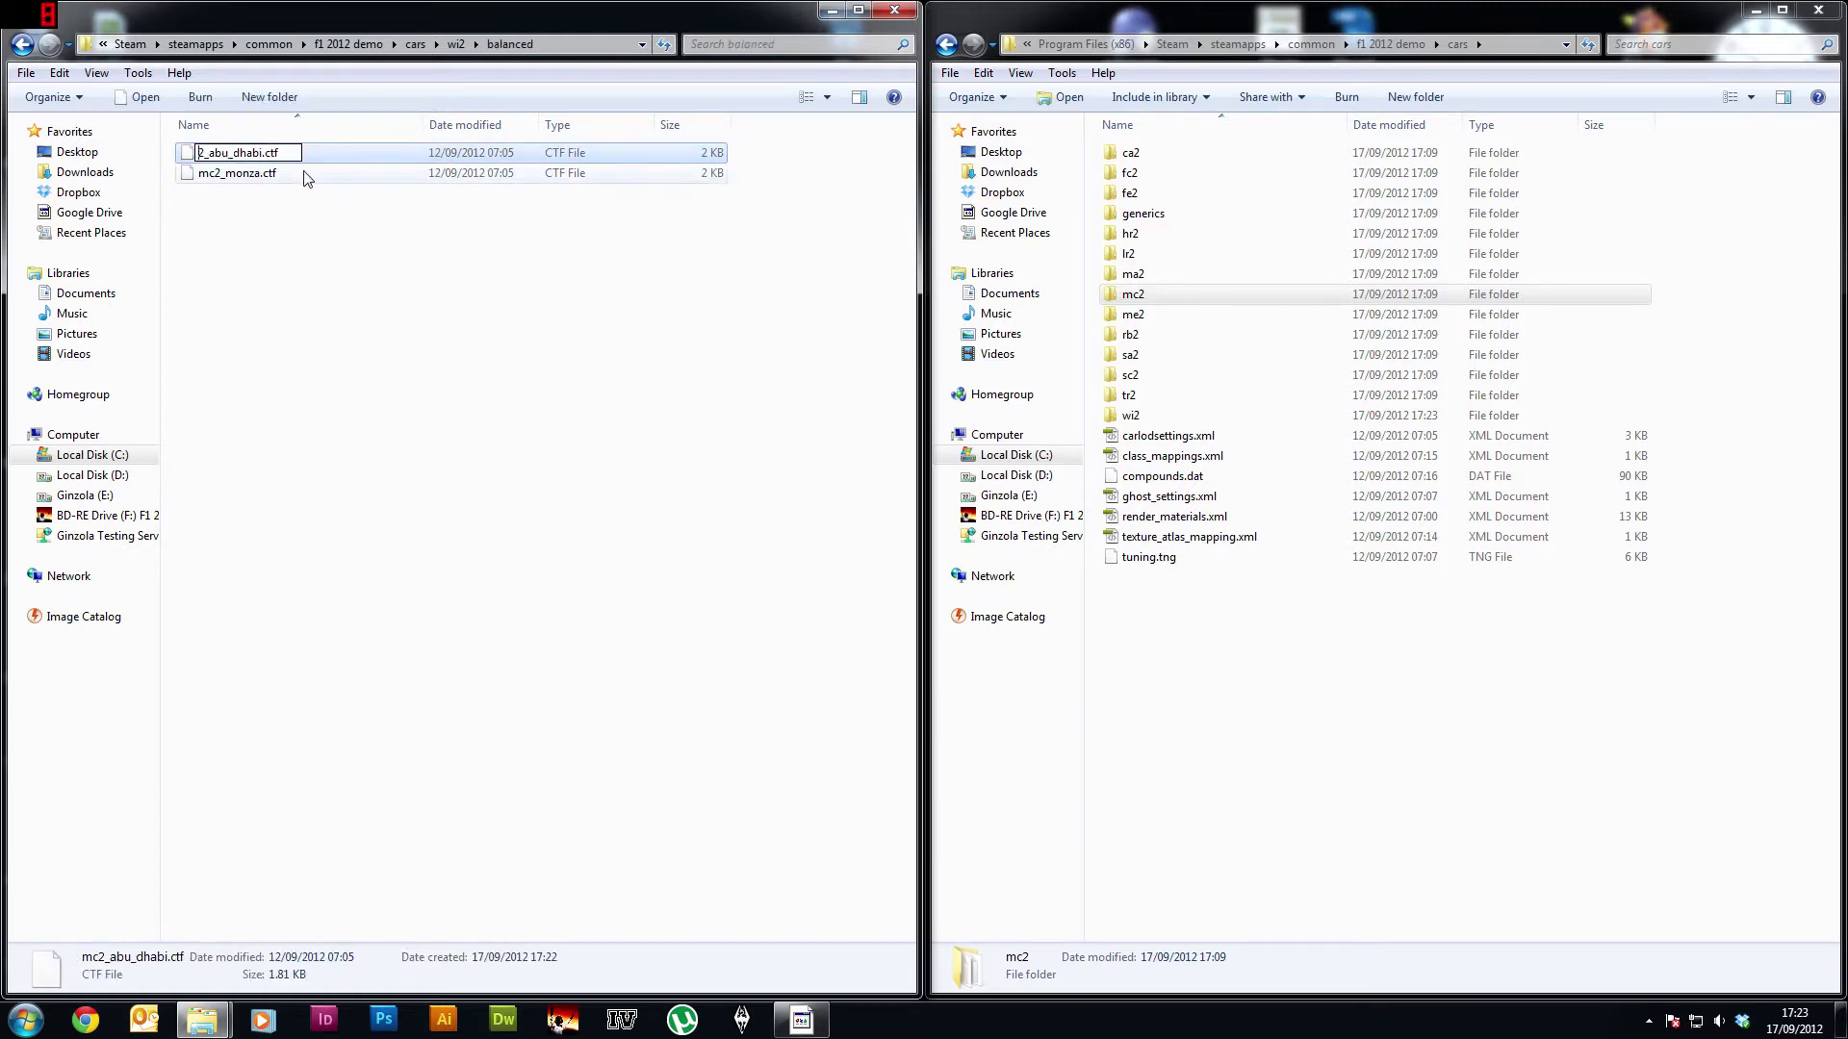
key(Delete)
key(Delete)
key(Delete)
text(wi2)
key(Return)
key(Return)
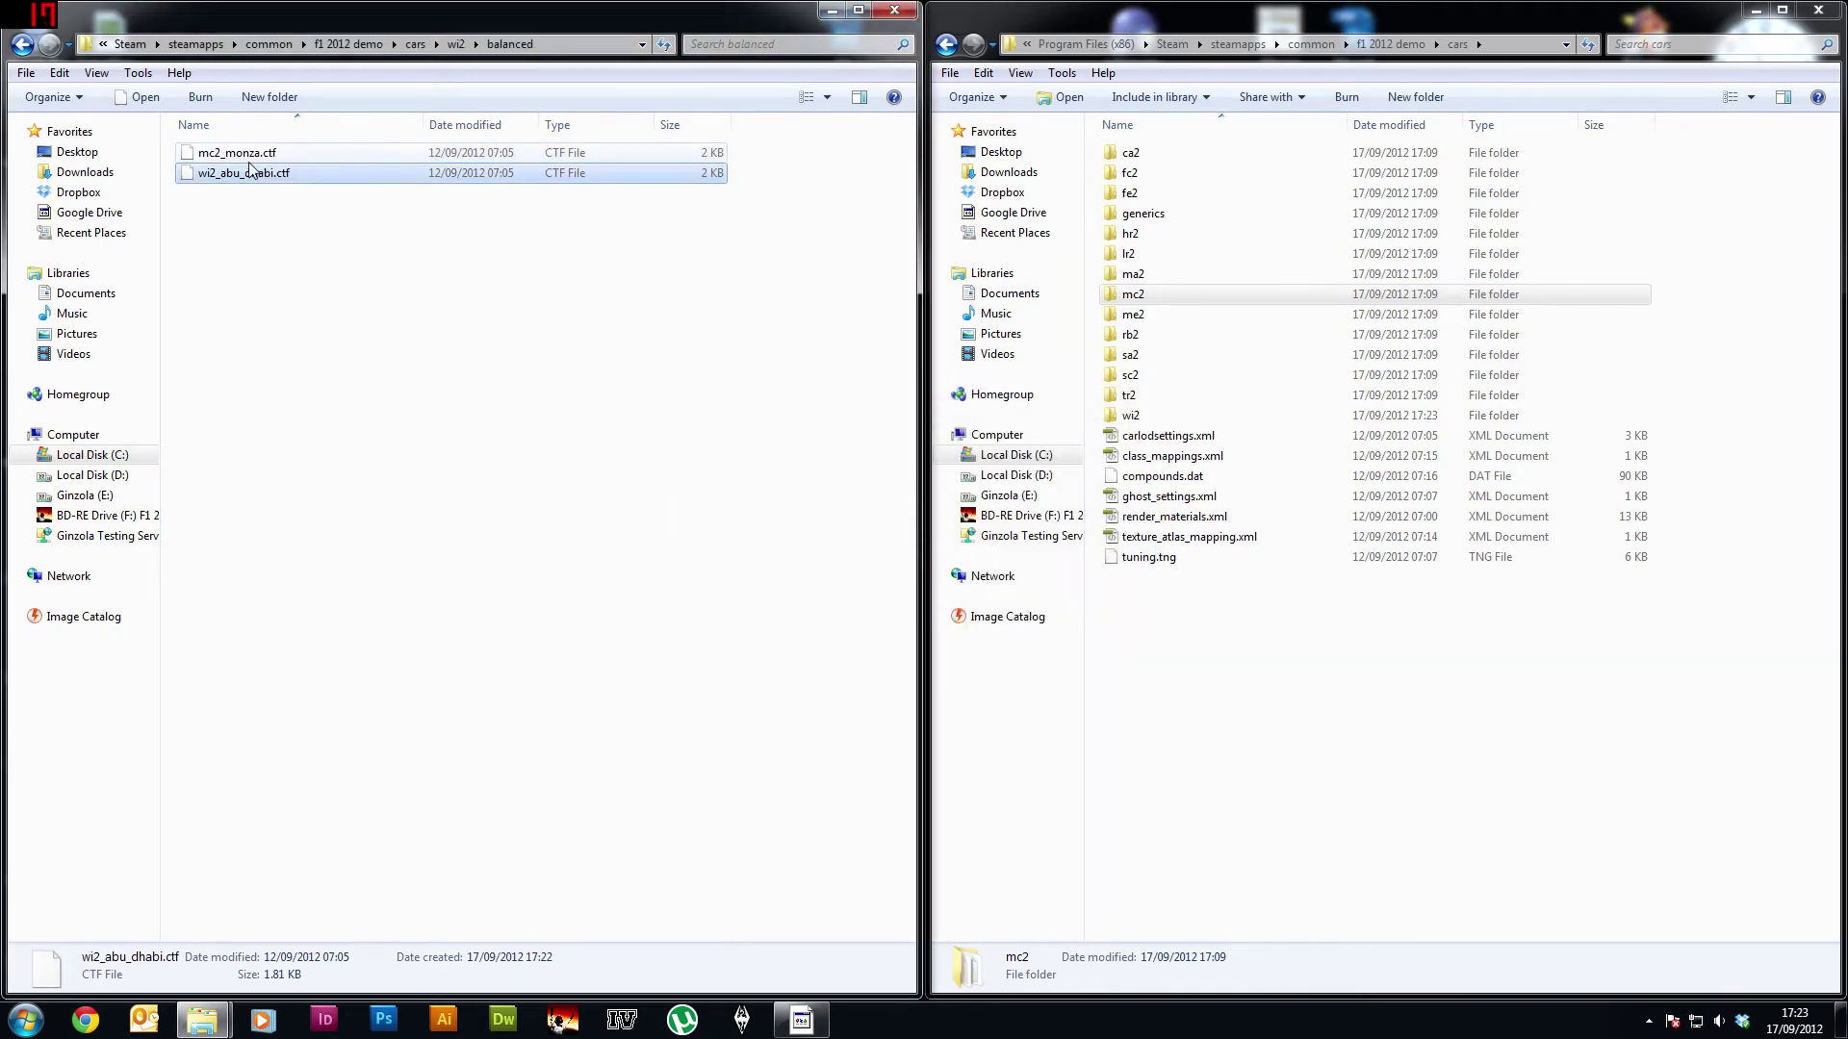
click(227, 159)
click(210, 159)
key(Home)
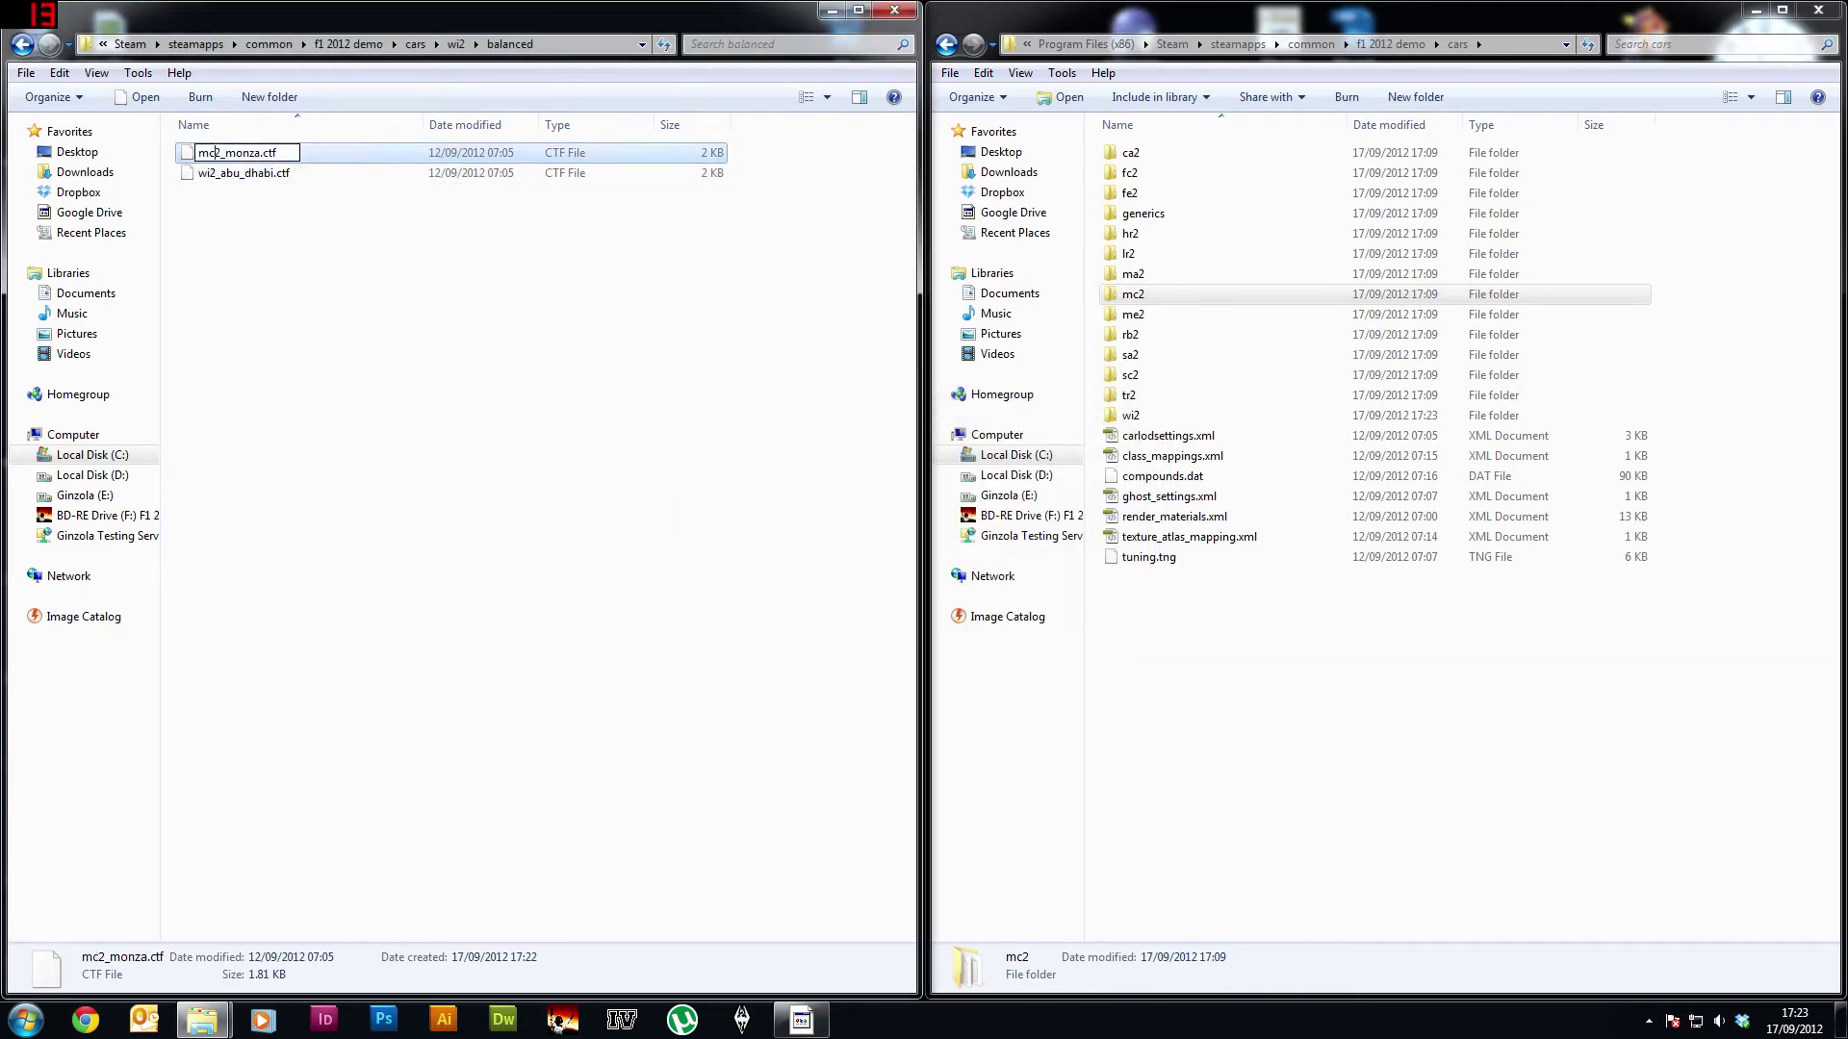
key(Delete)
key(Delete)
key(Delete)
text(wi2)
key(Return)
key(Return)
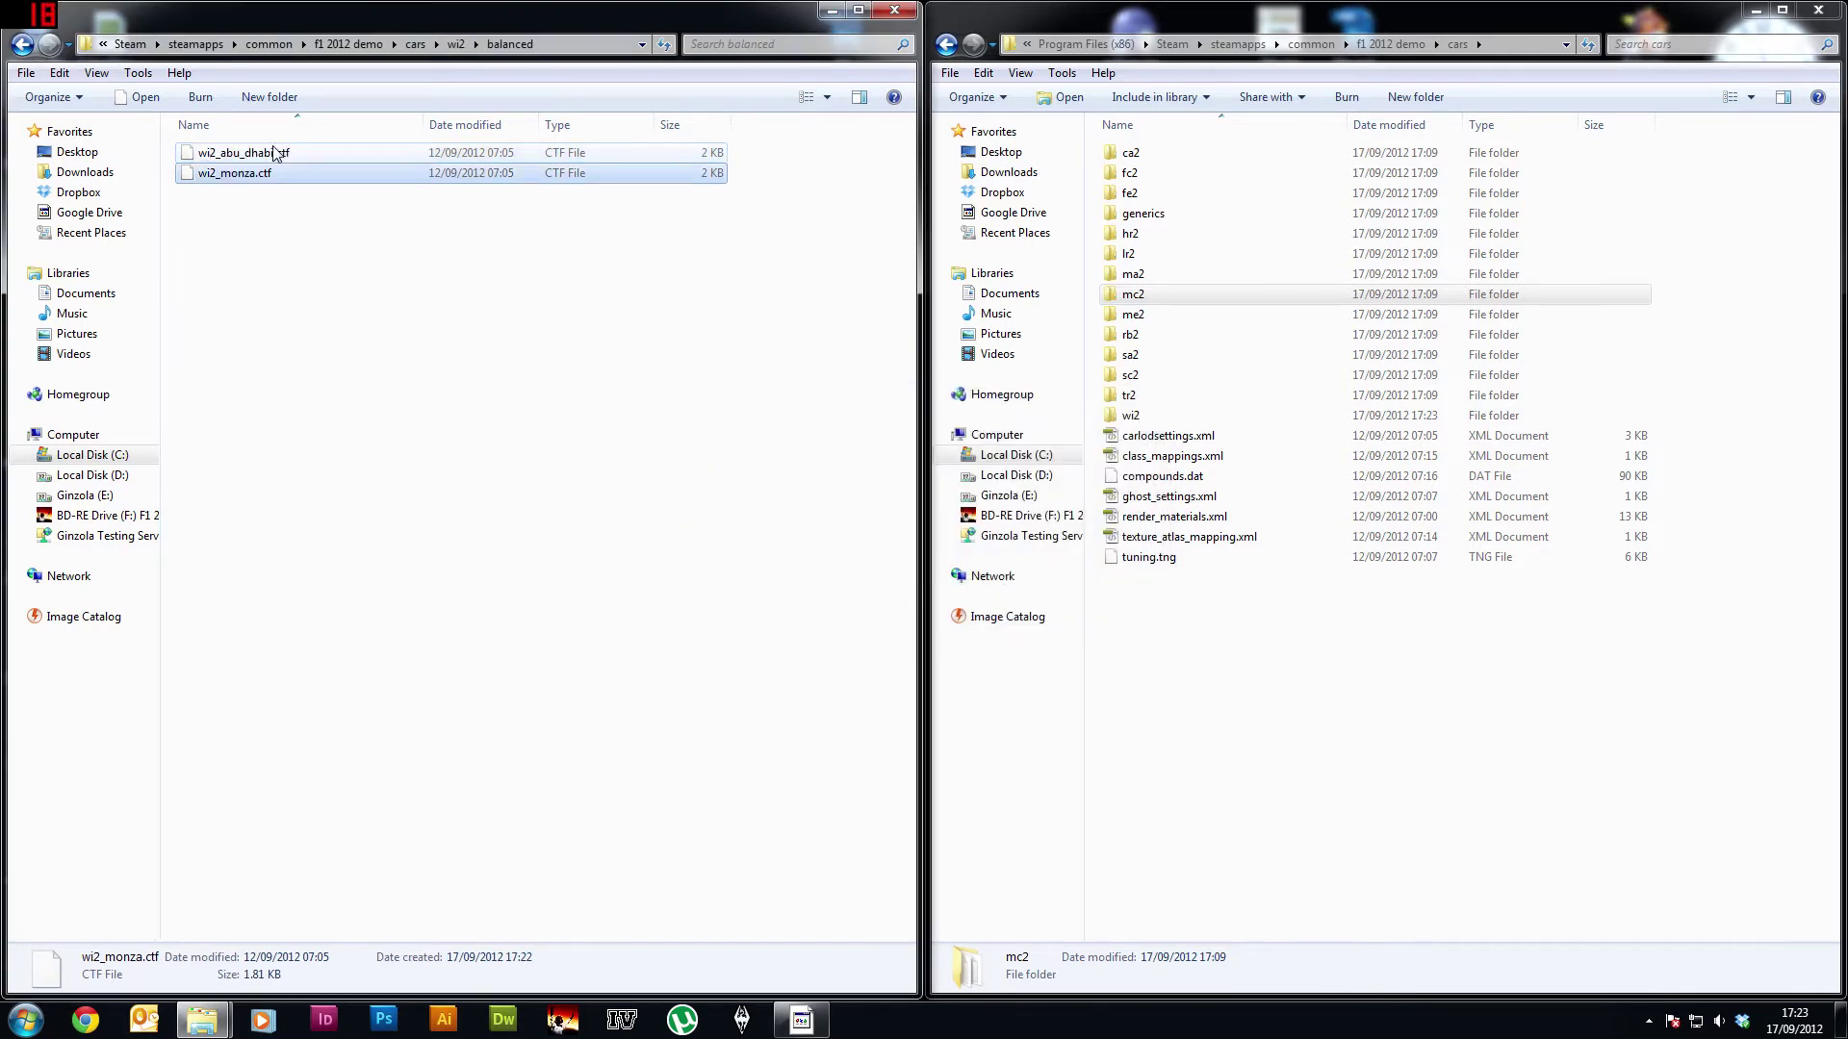
Step: In livery_00's textures_high folder, rename mc2_tex_high_00.pssg to wi2_tex_high_00.pssg
click(21, 44)
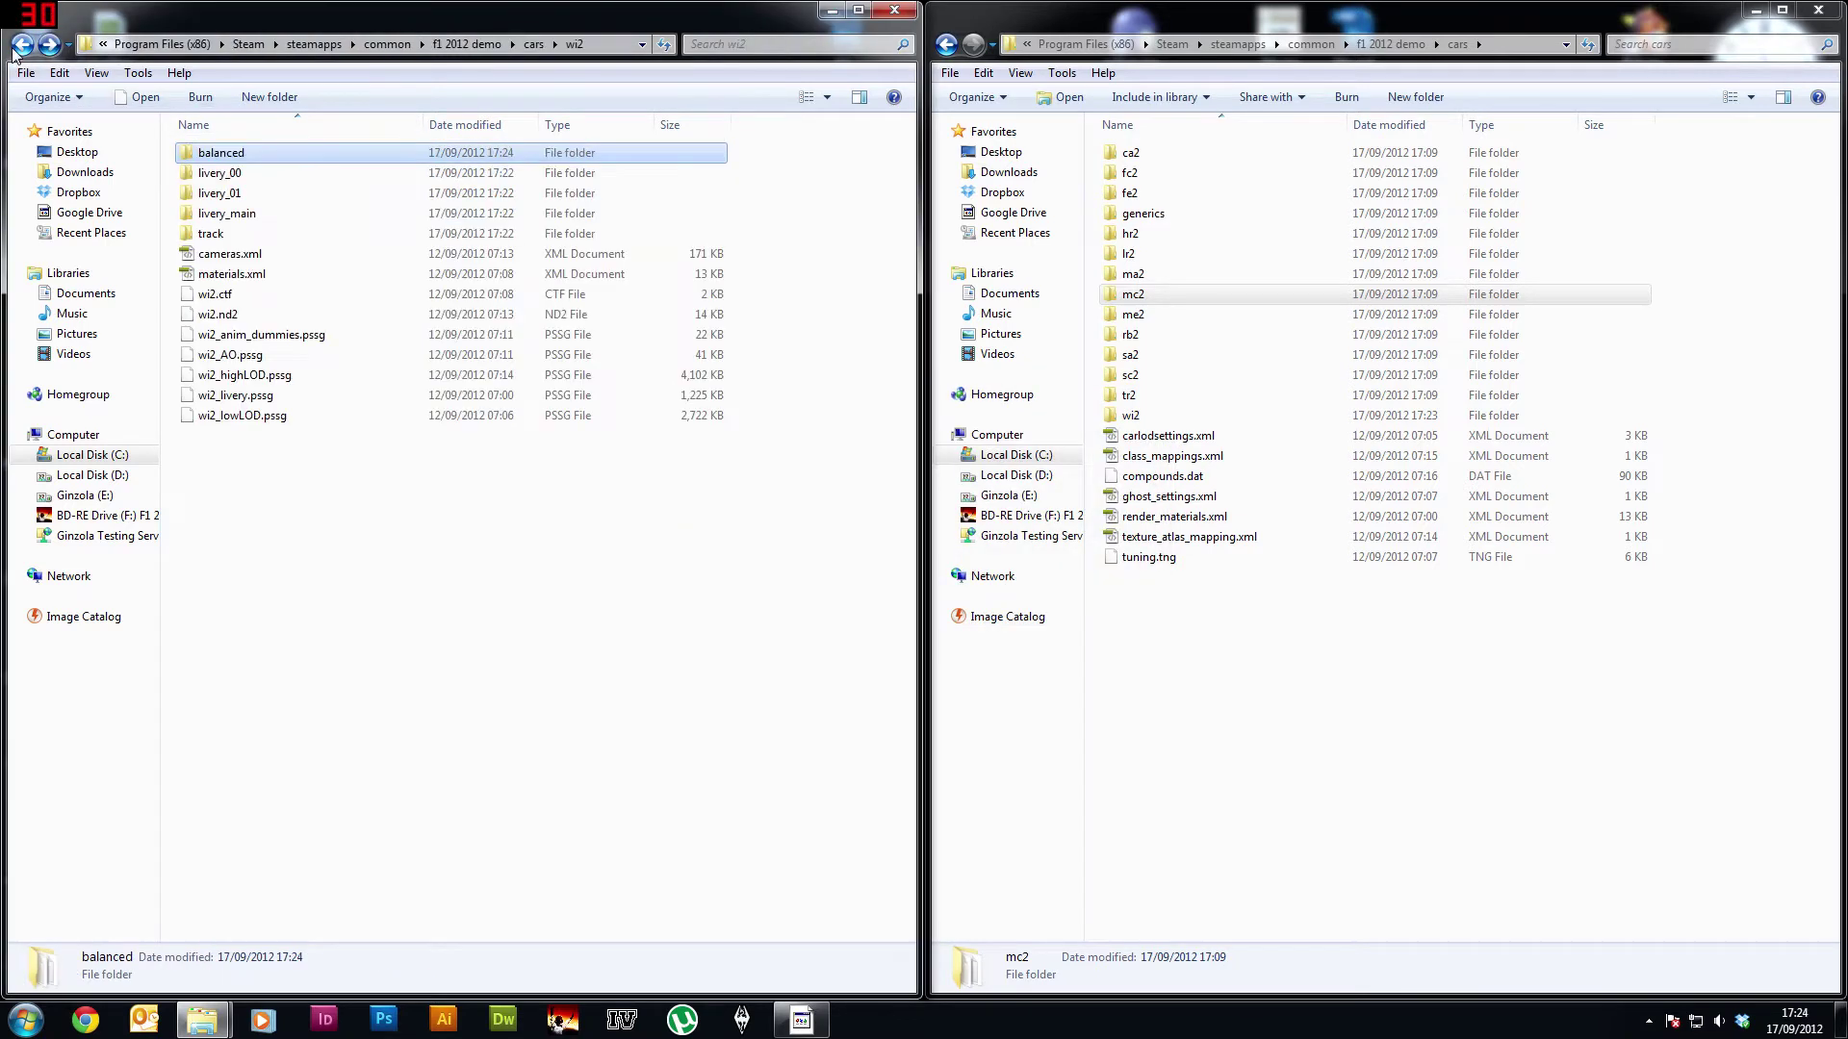
double_click(255, 174)
double_click(214, 156)
click(213, 160)
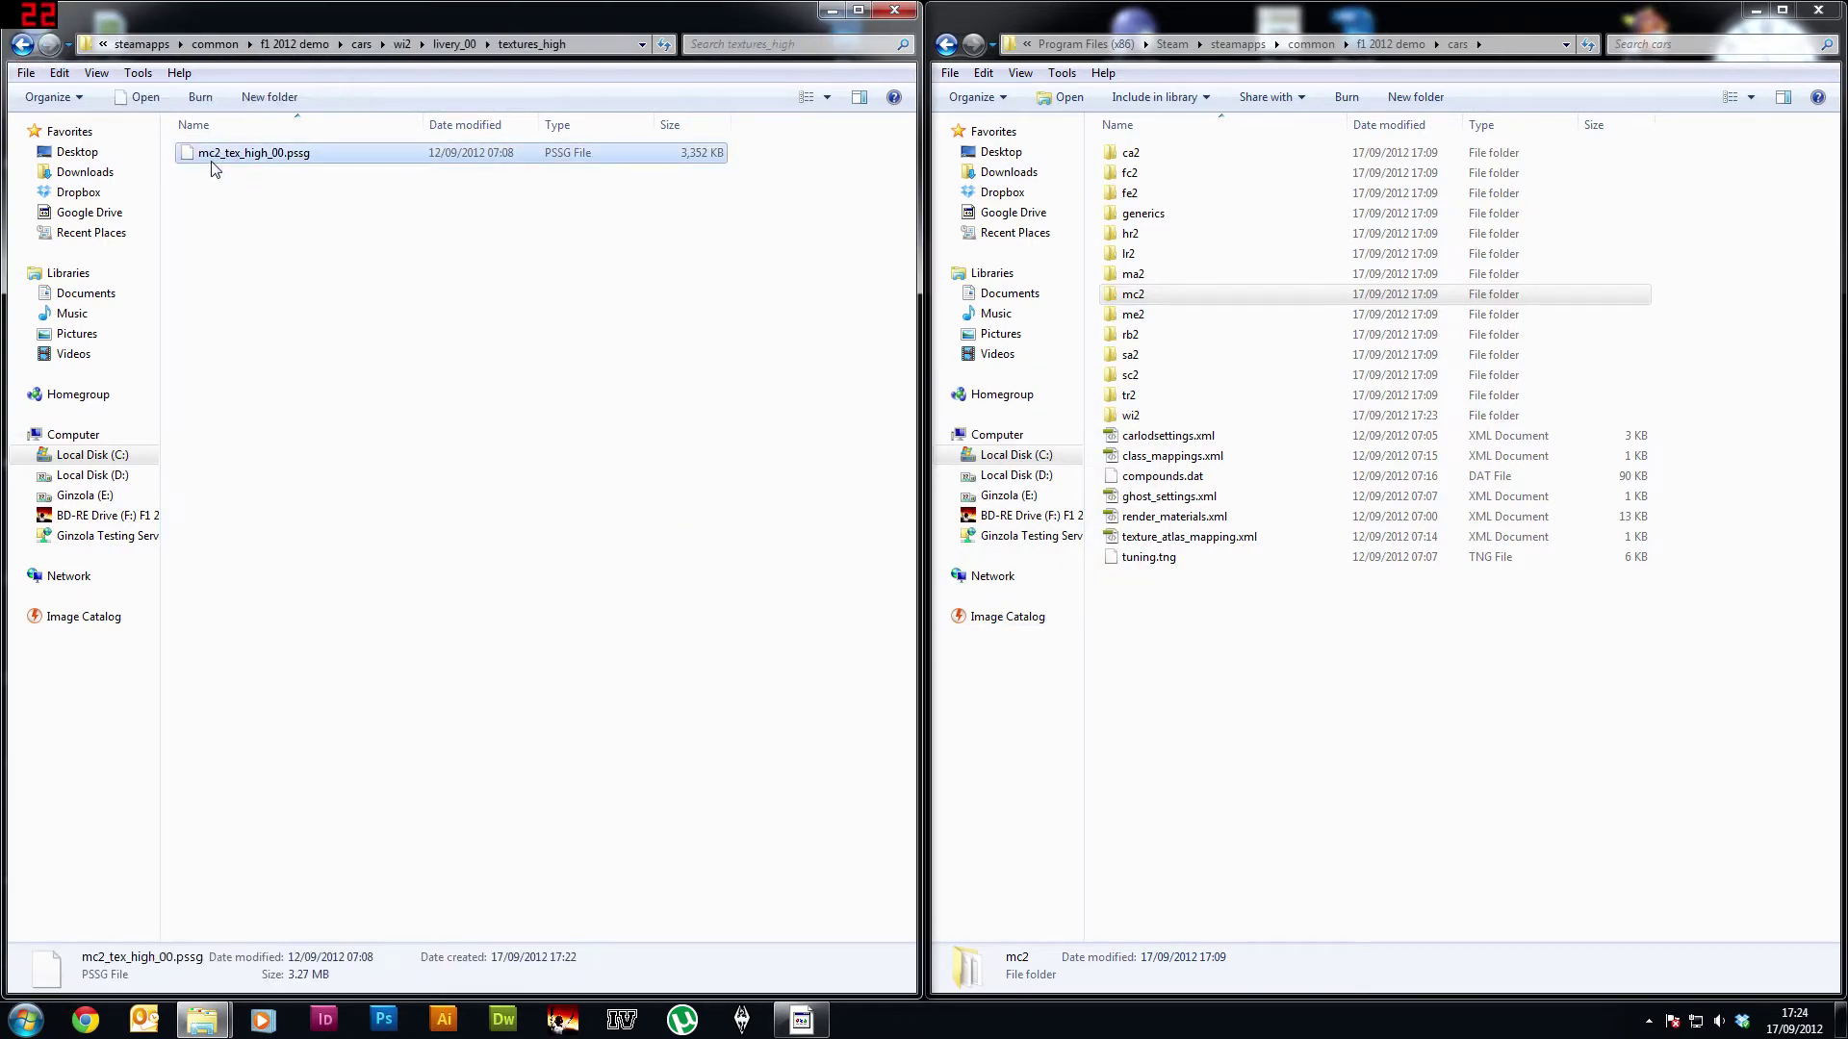
click(220, 160)
key(Home)
key(Delete)
key(Delete)
key(Delete)
text(wi2)
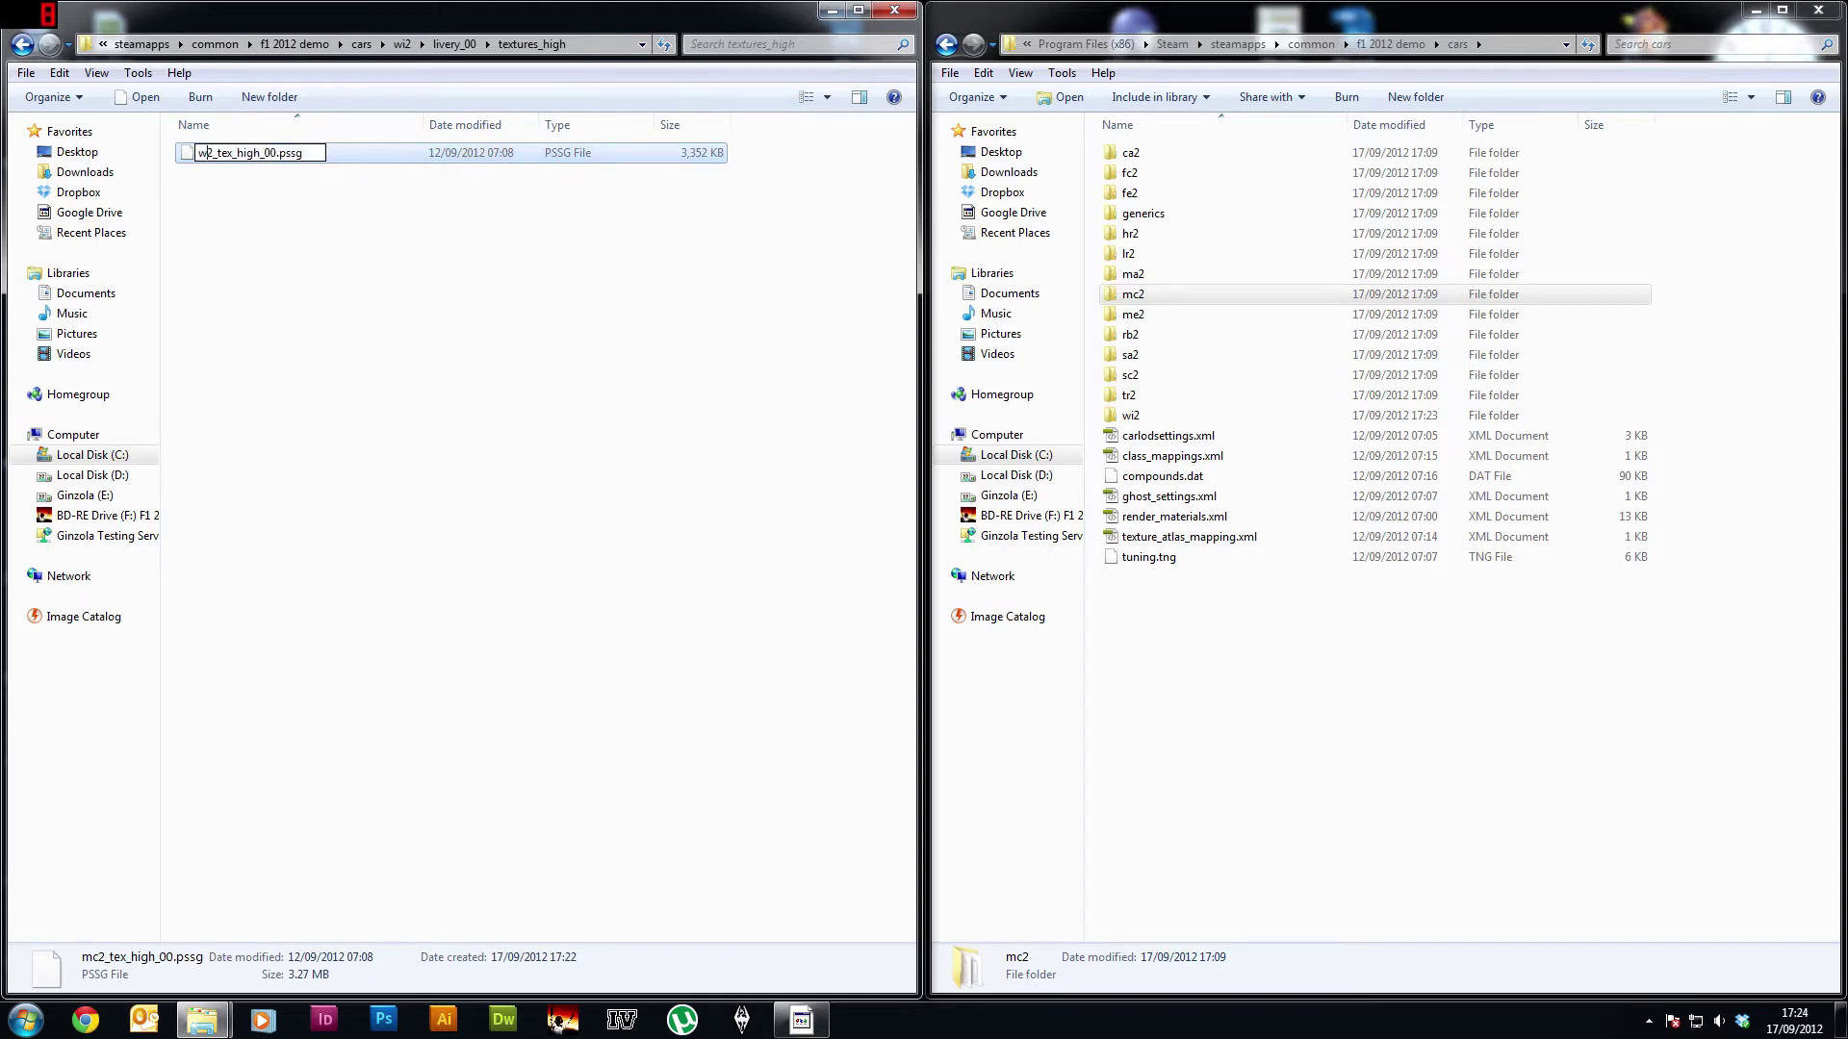
key(Return)
key(Return)
key(BackSpace)
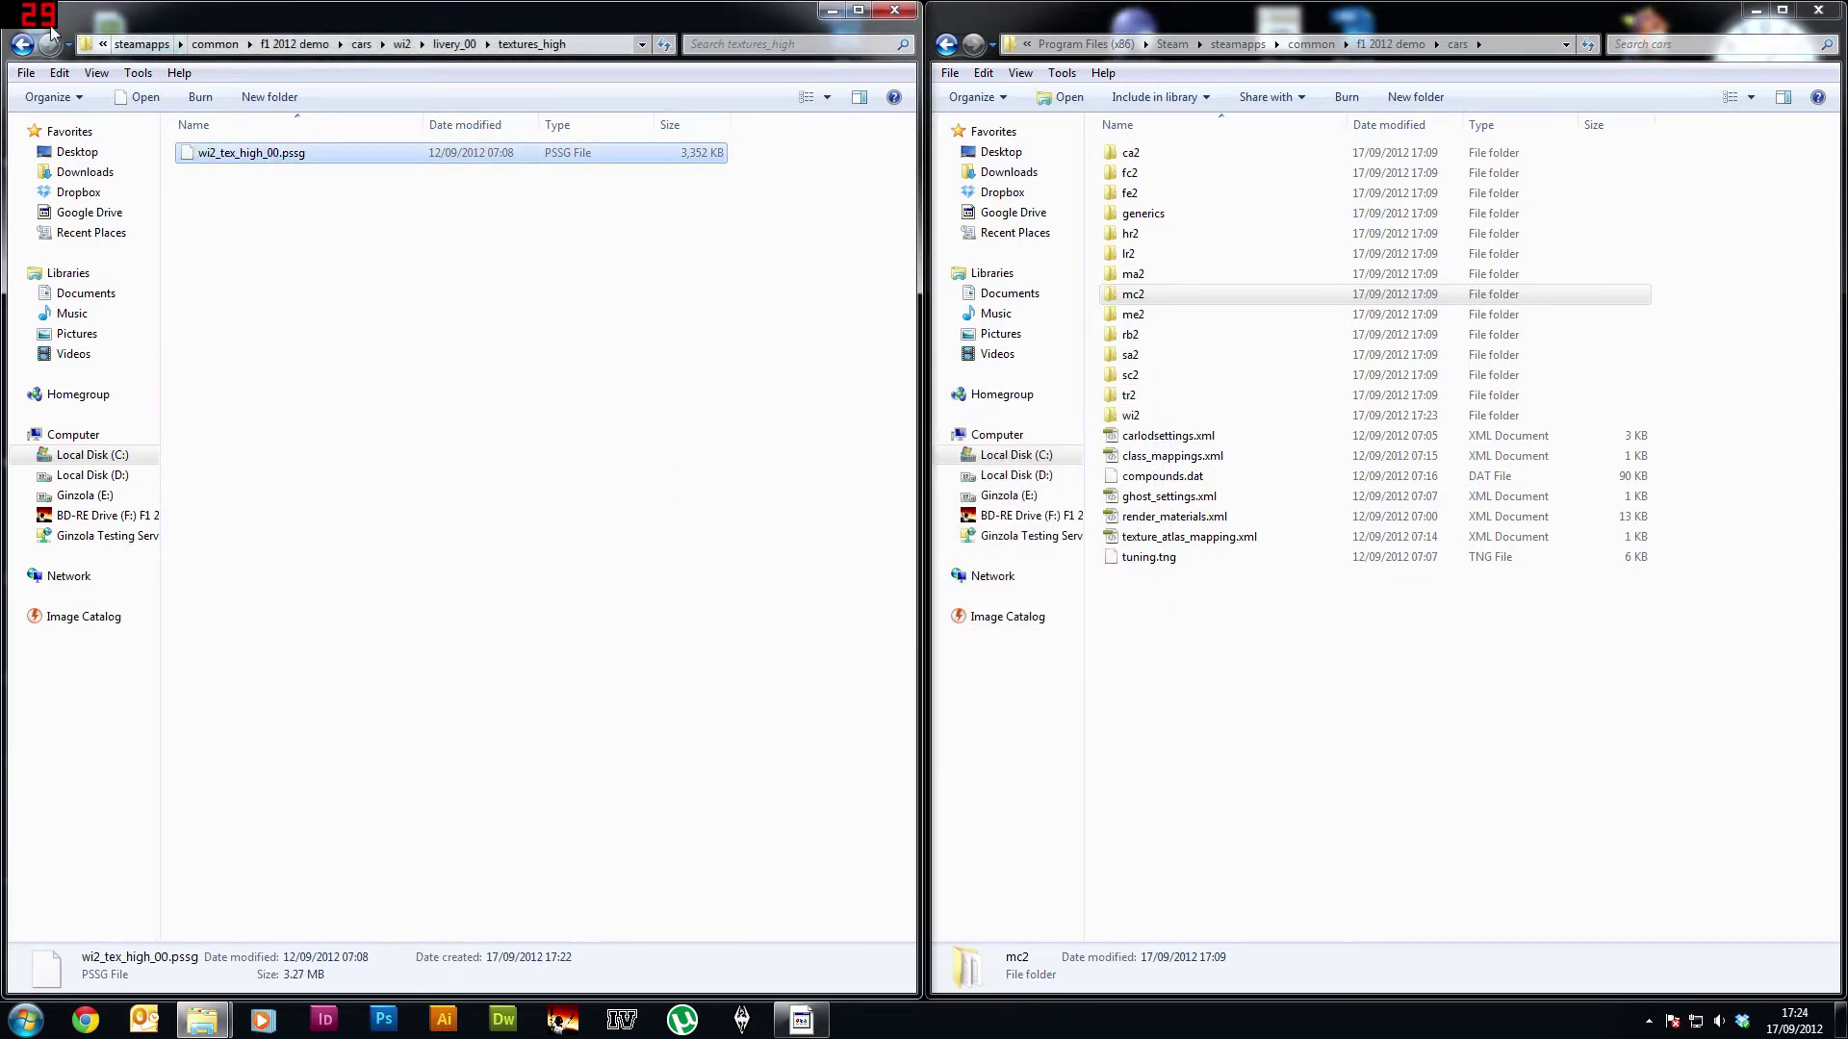
Step: In the textures_low folder, rename mc2_tex_low_00.pssg to wi2_tex_low_00.pssg
double_click(216, 170)
click(216, 158)
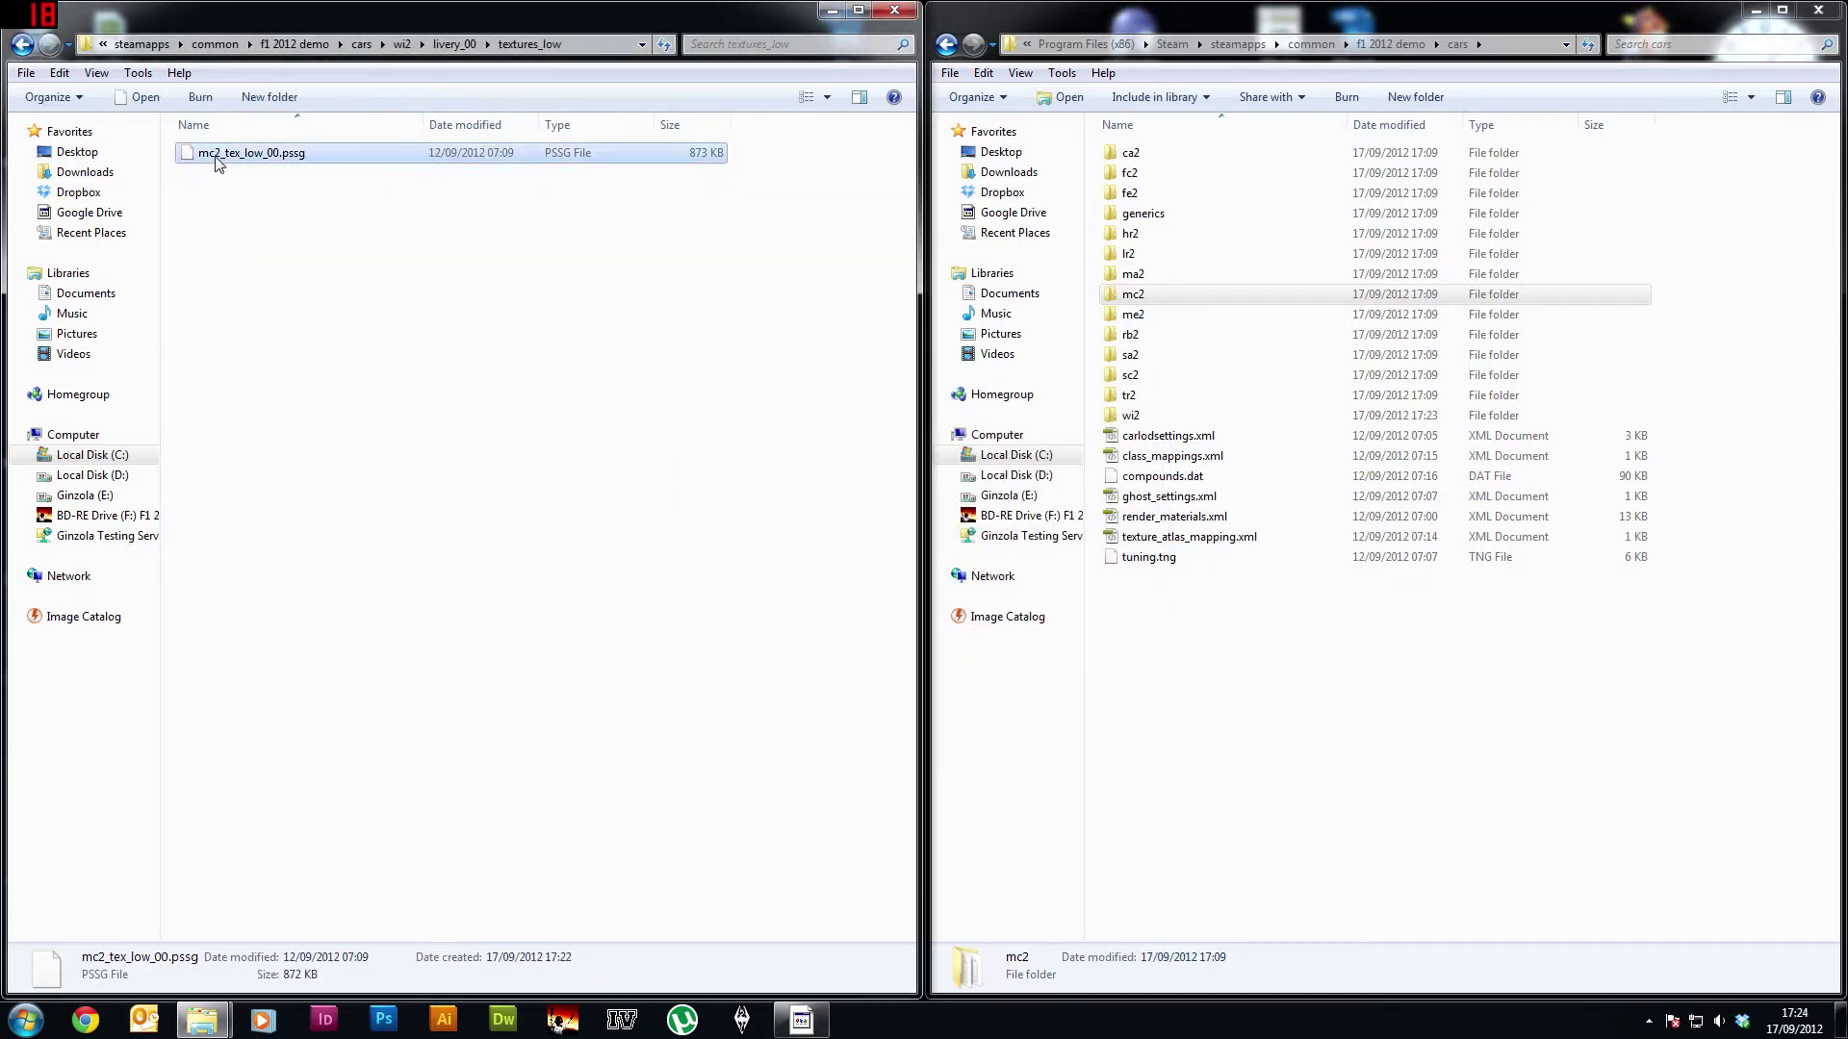
click(223, 159)
key(Home)
key(Delete)
key(Delete)
key(Delete)
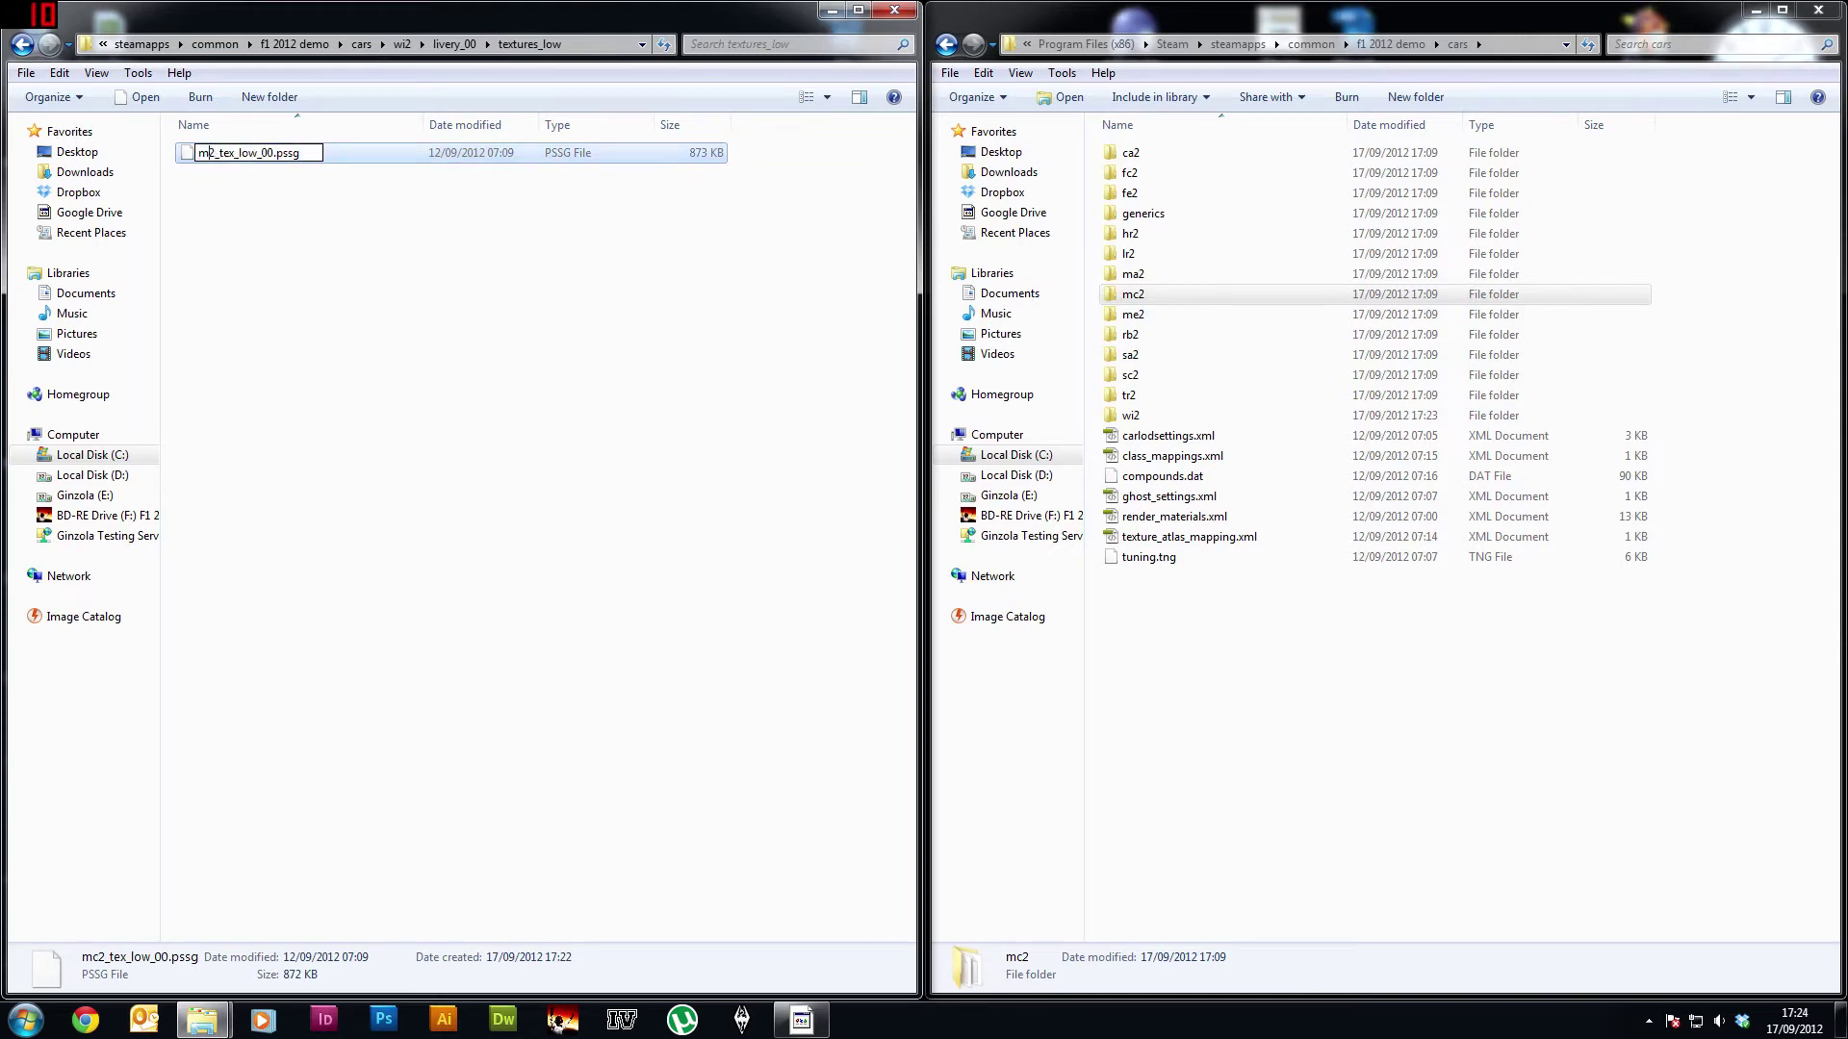
text(wi2)
key(Return)
key(Return)
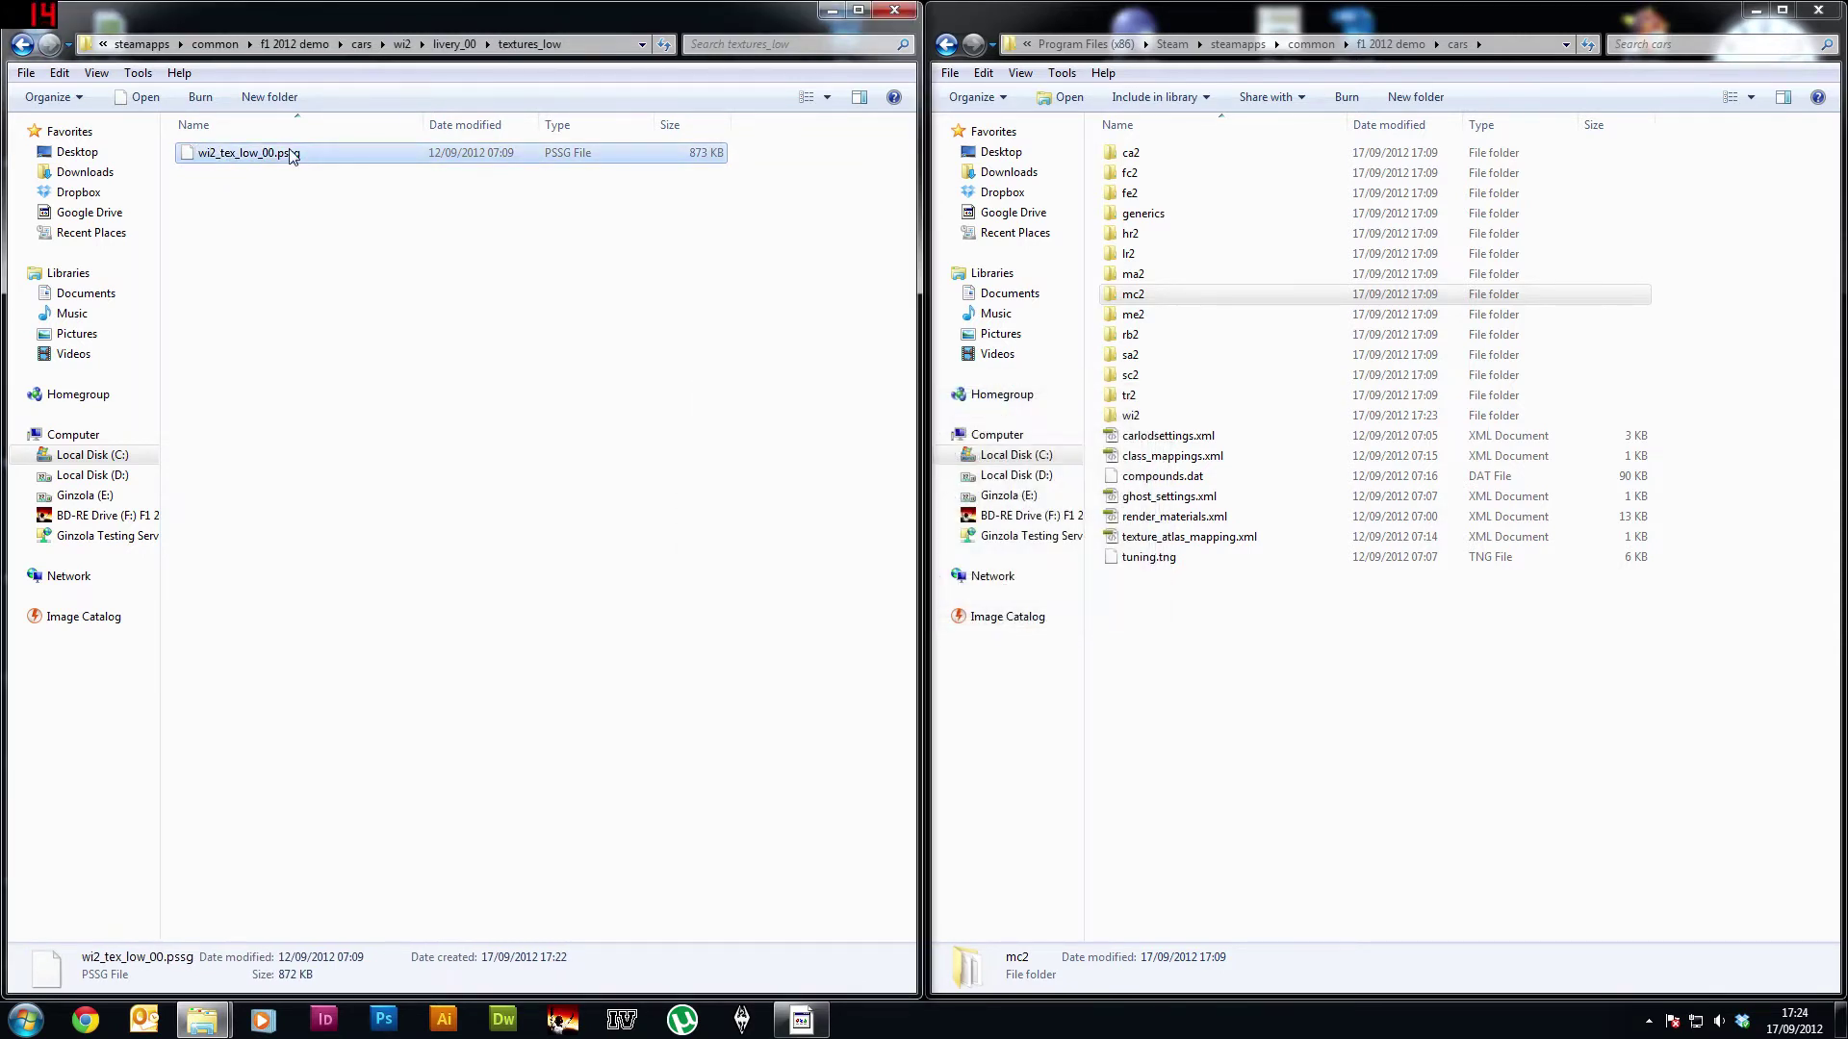
Step: Return to the wi2 folder and open livery_01
click(23, 53)
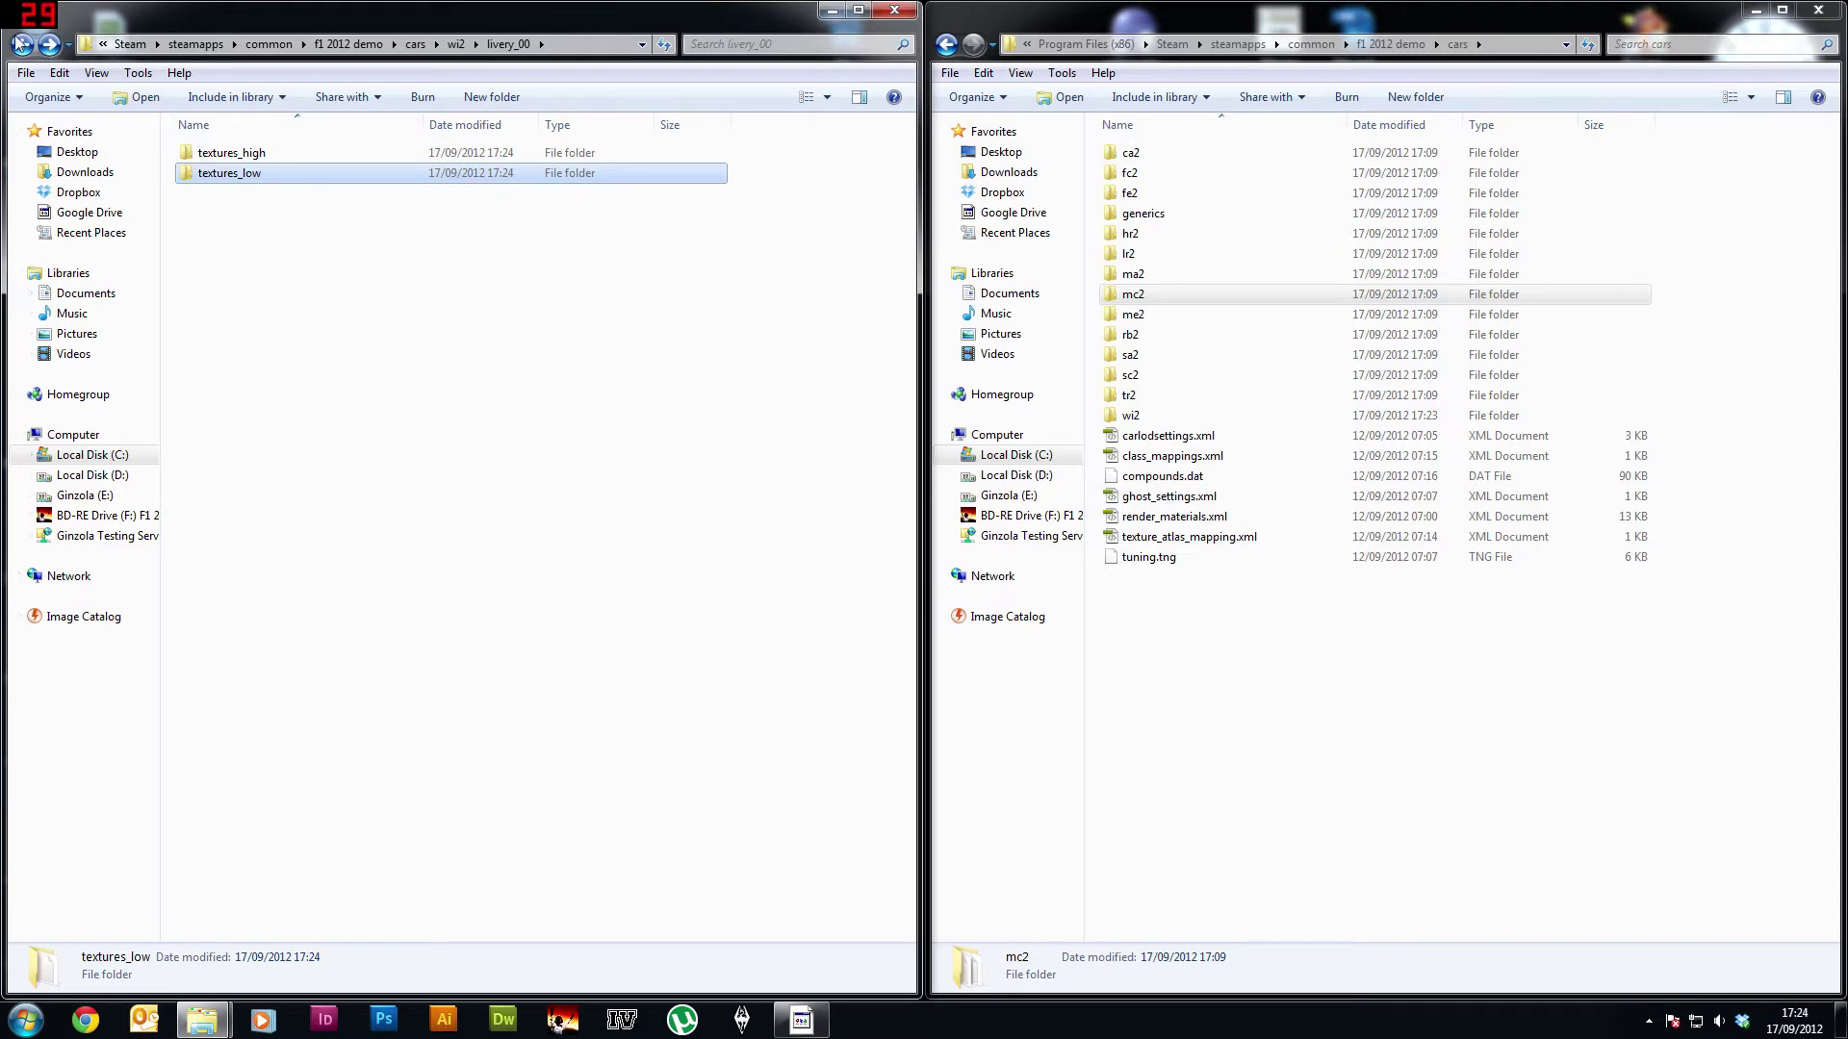
key(BackSpace)
double_click(247, 196)
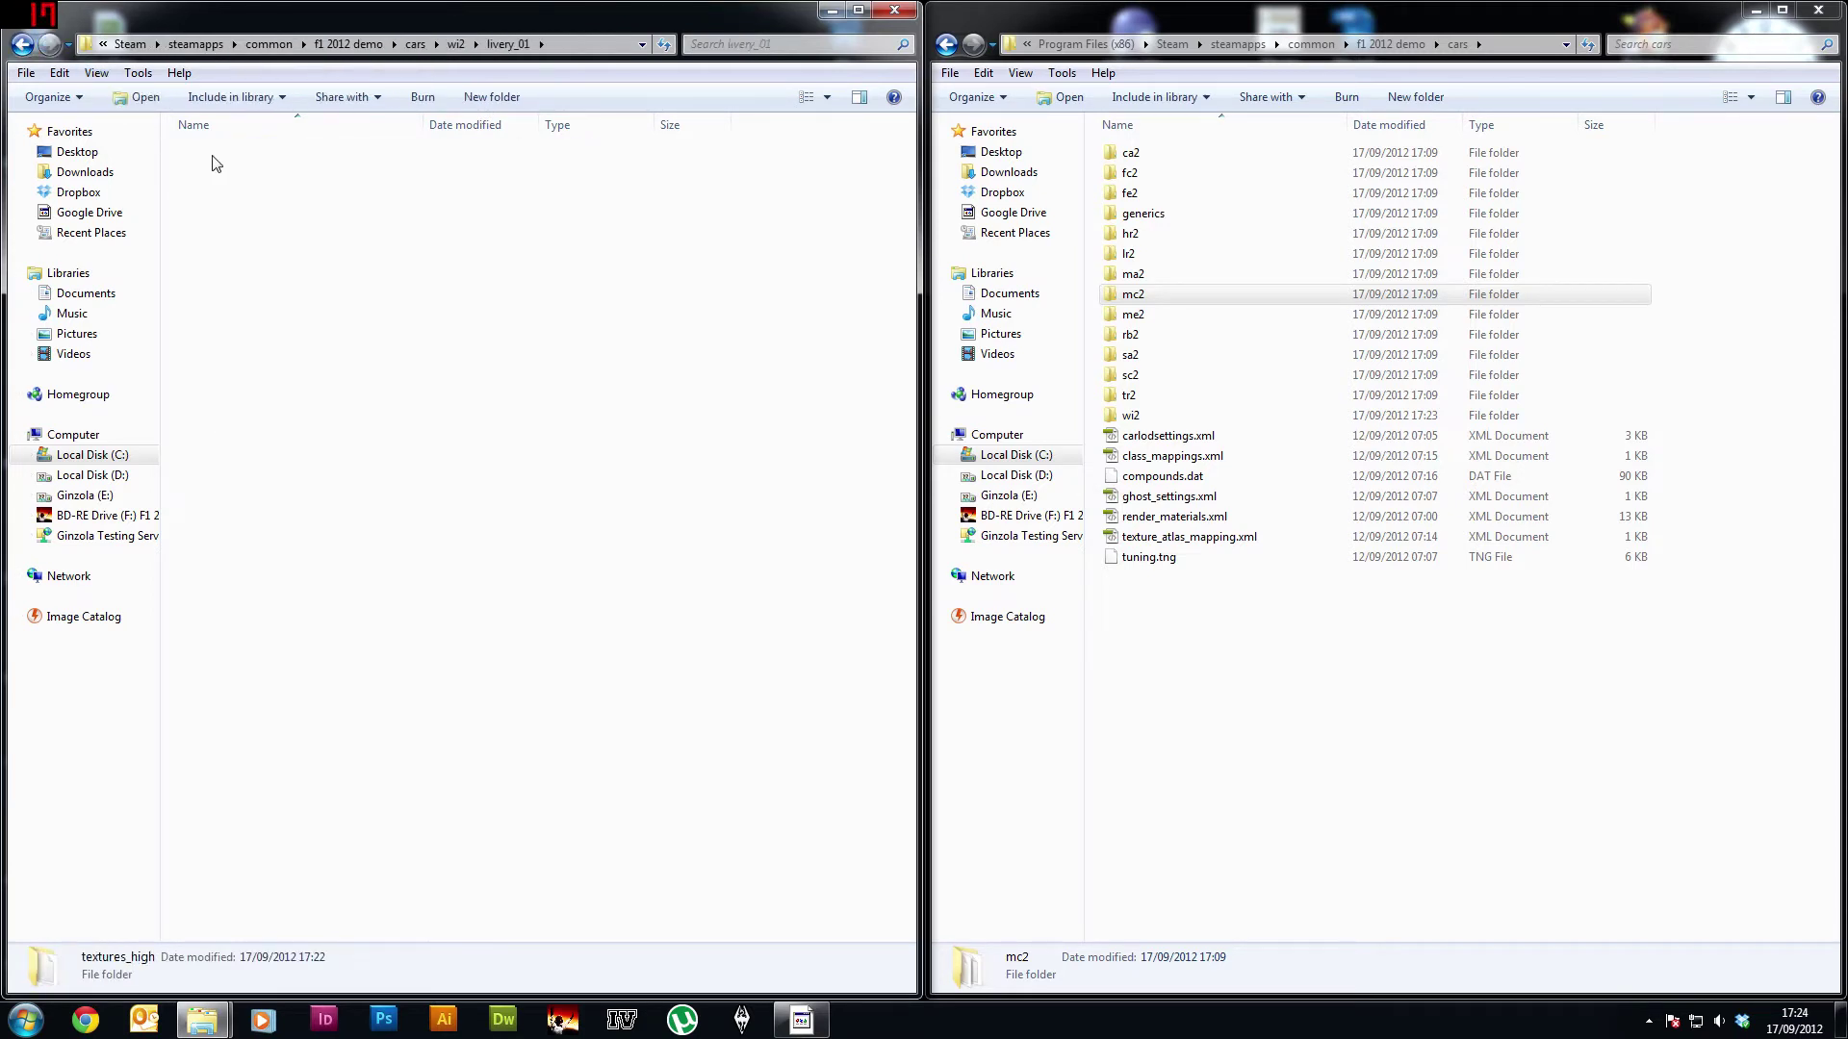
Step: Rename livery_01's texture files to wi2_tex_high_01.pssg and wi2_tex_low_01.pssg
click(213, 157)
click(214, 154)
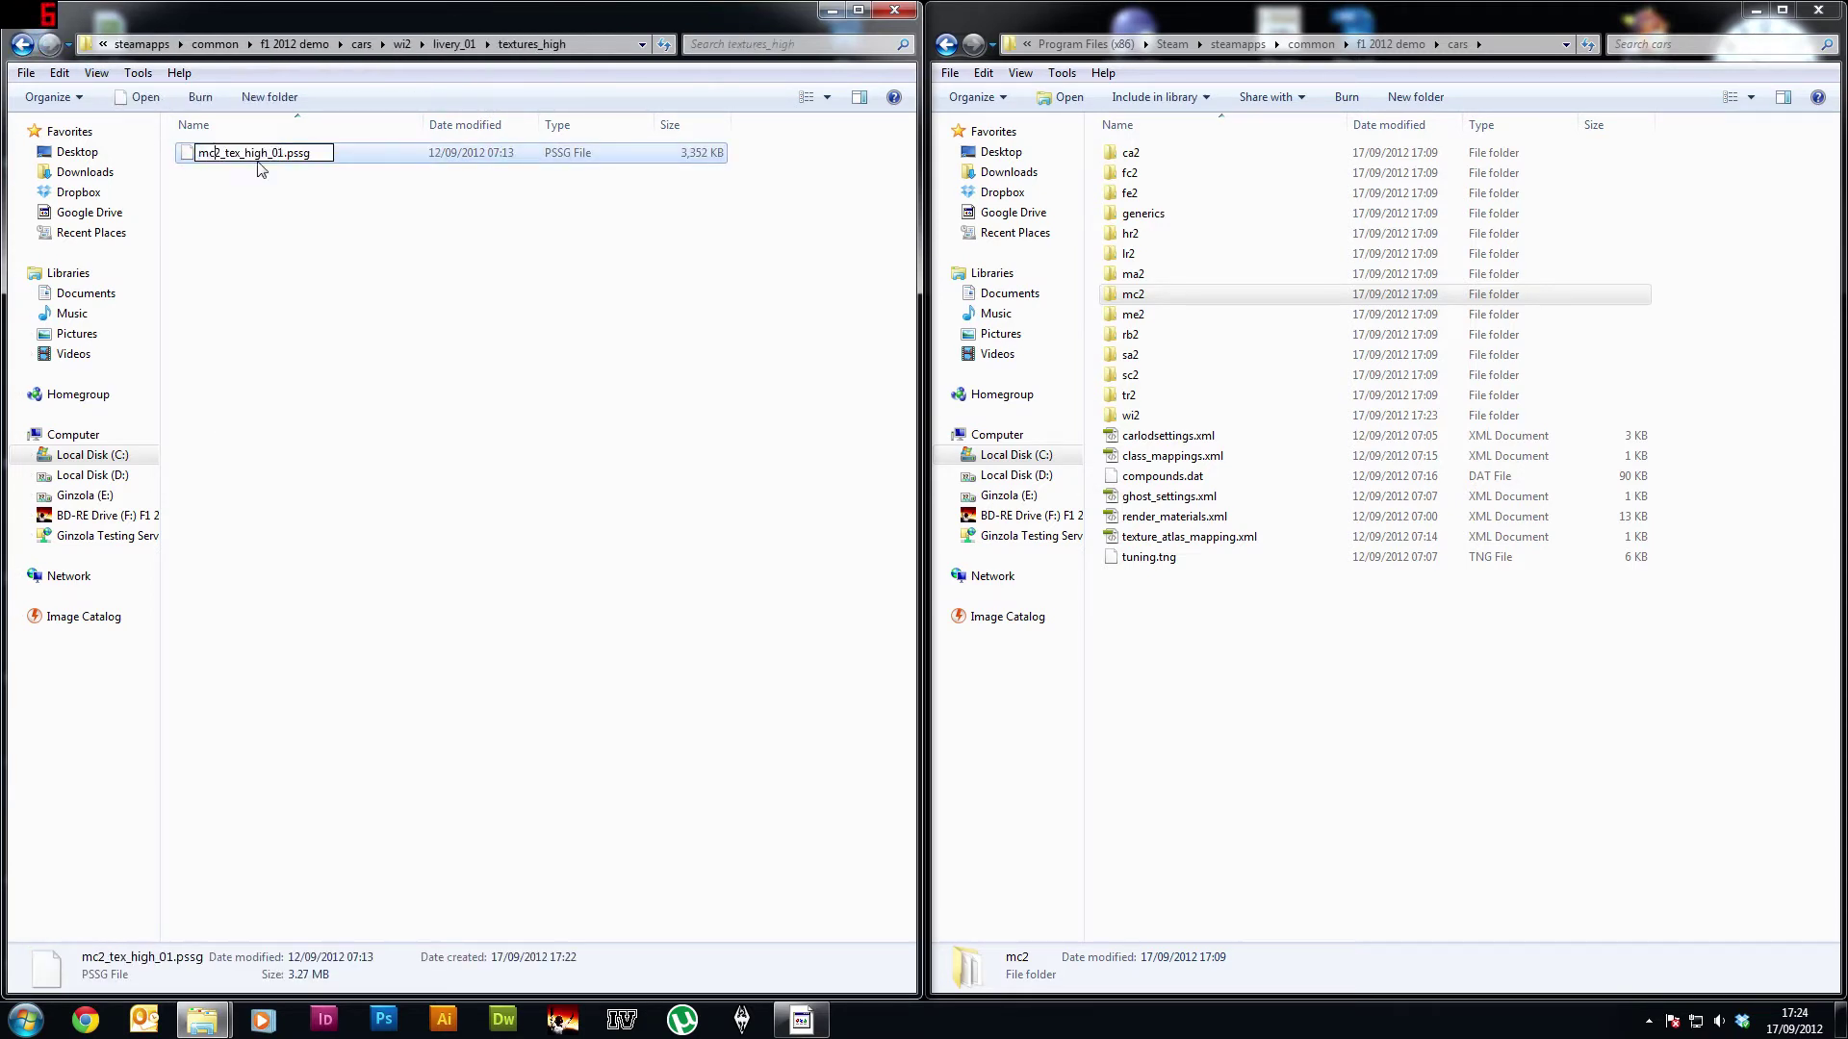
text(wi)
key(Return)
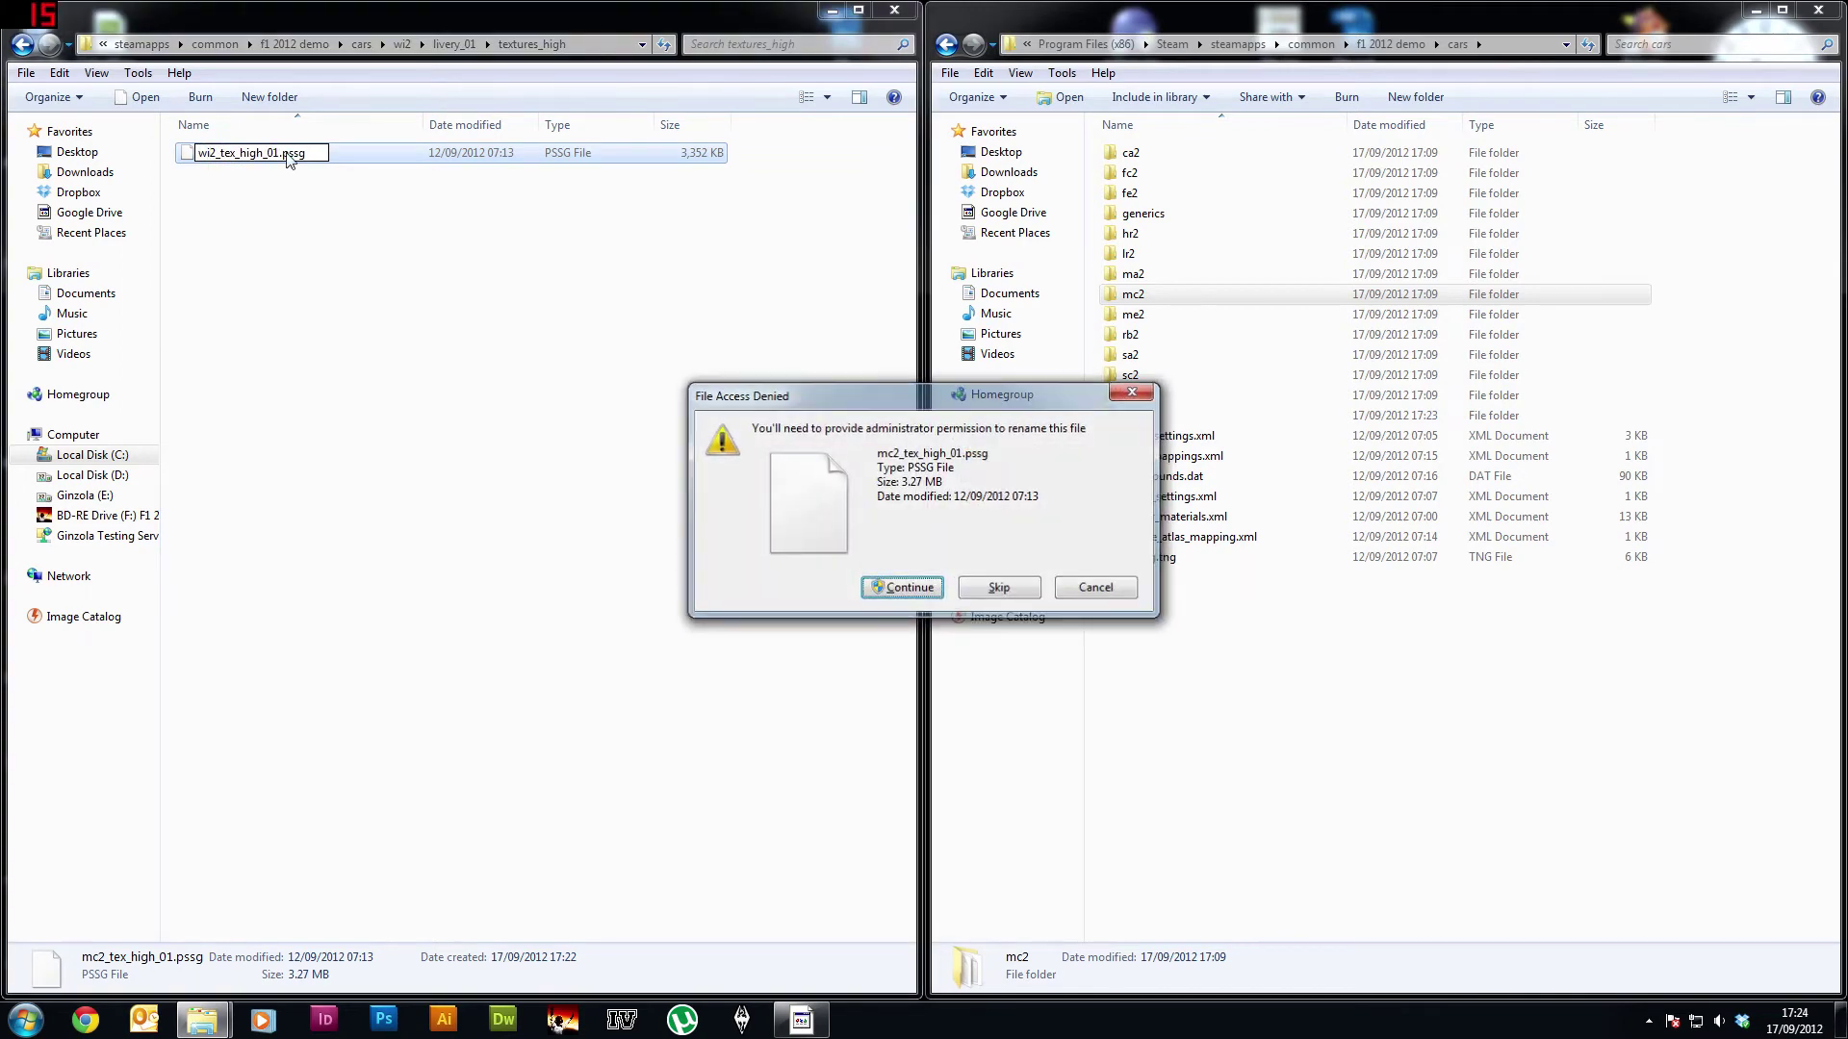
key(Return)
click(21, 44)
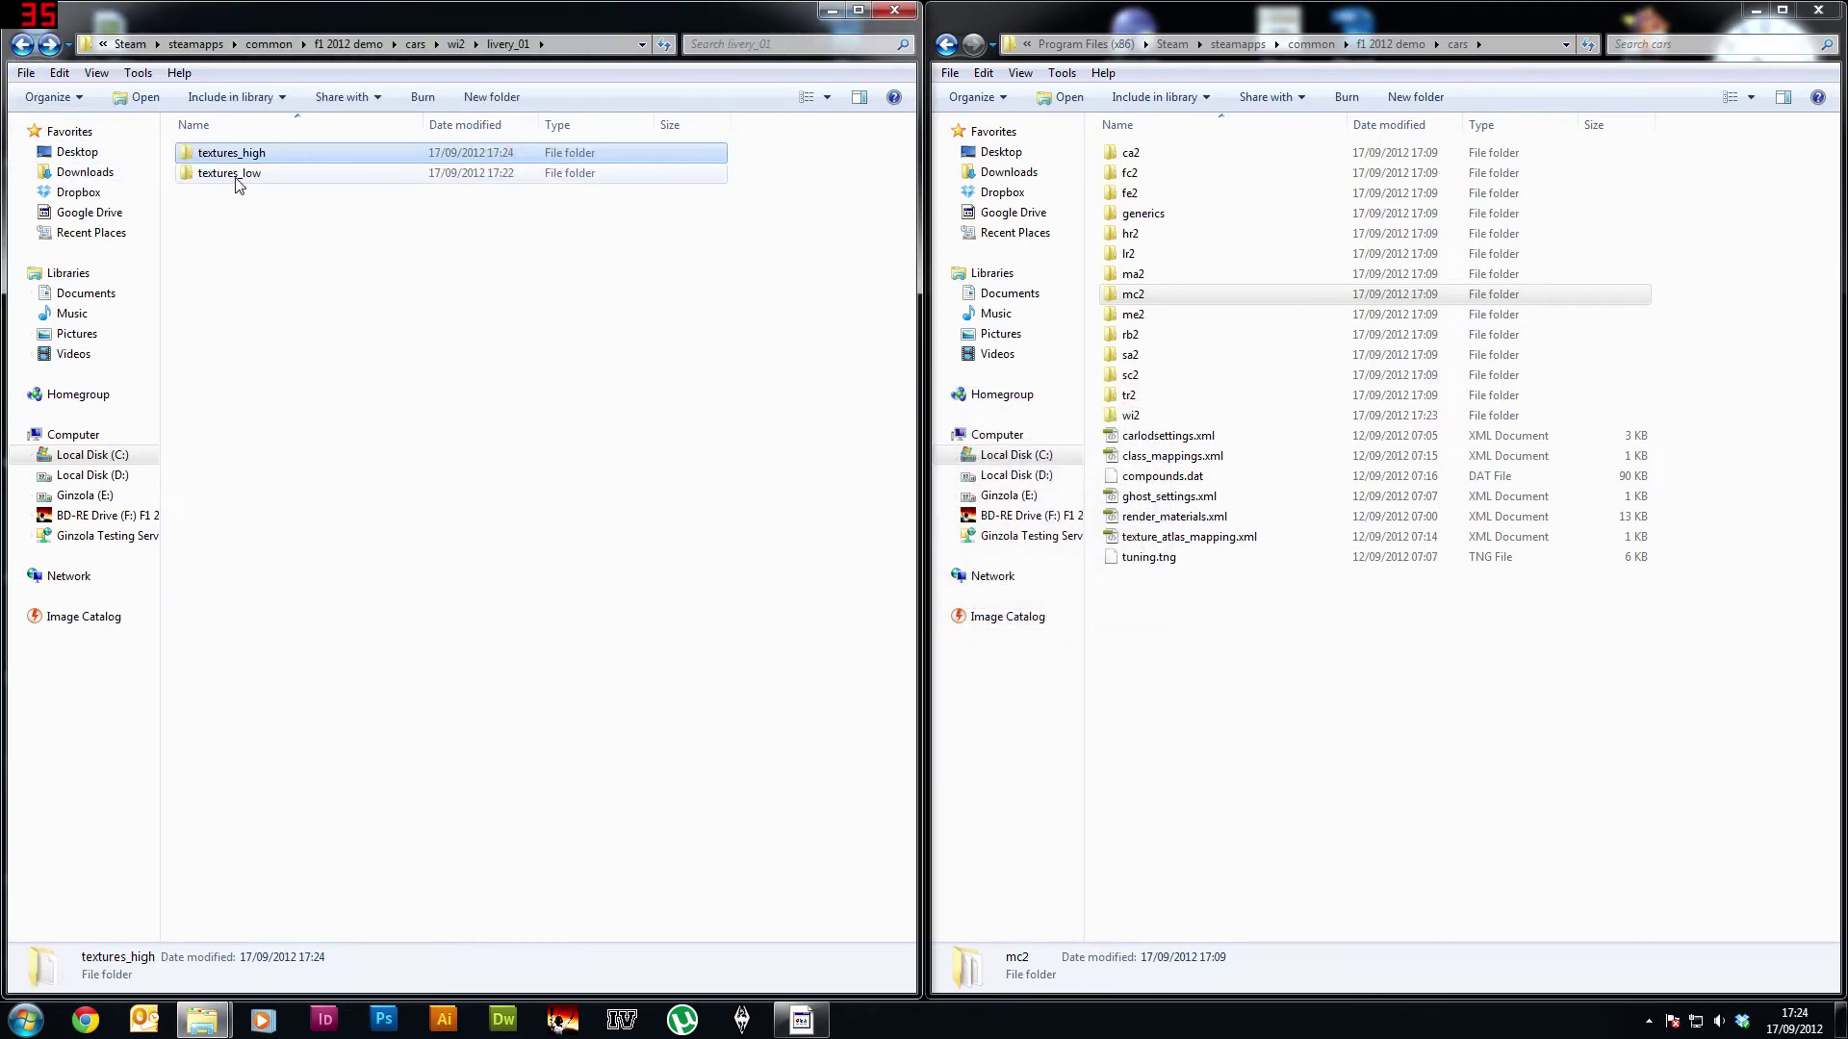
double_click(231, 173)
click(217, 157)
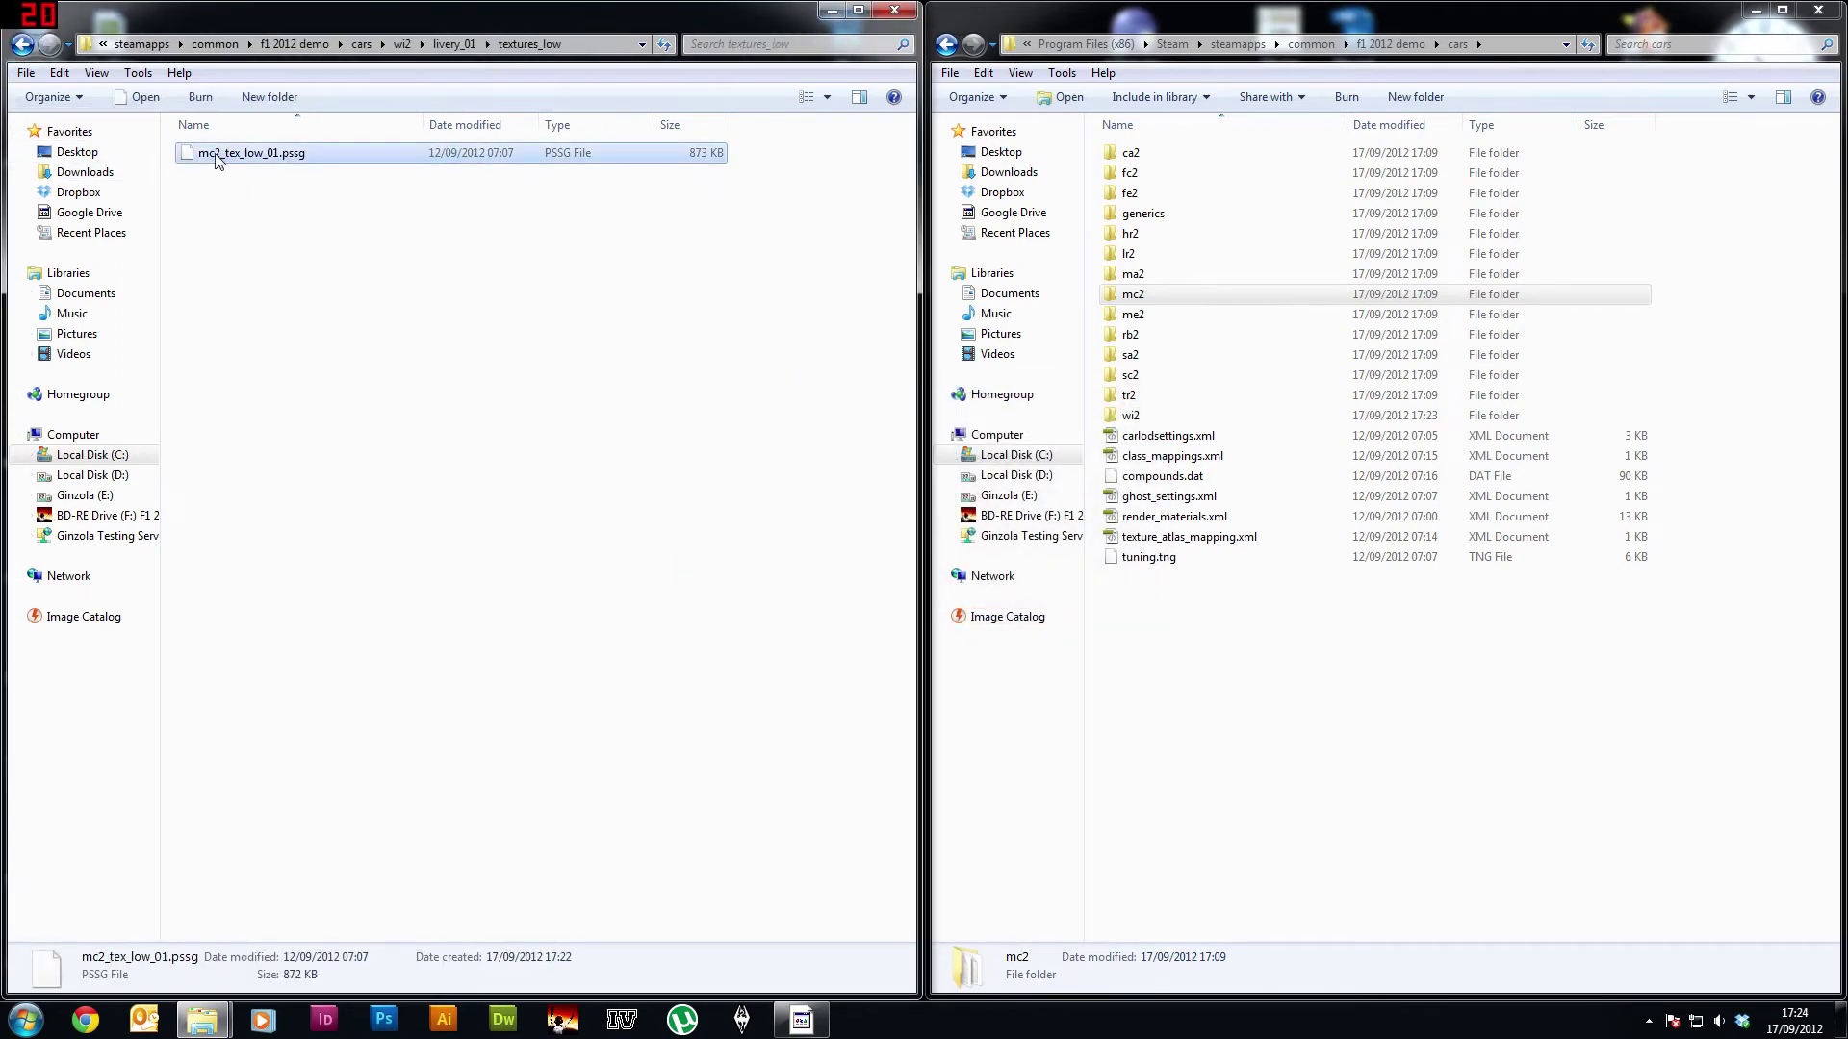
click(215, 156)
key(Return)
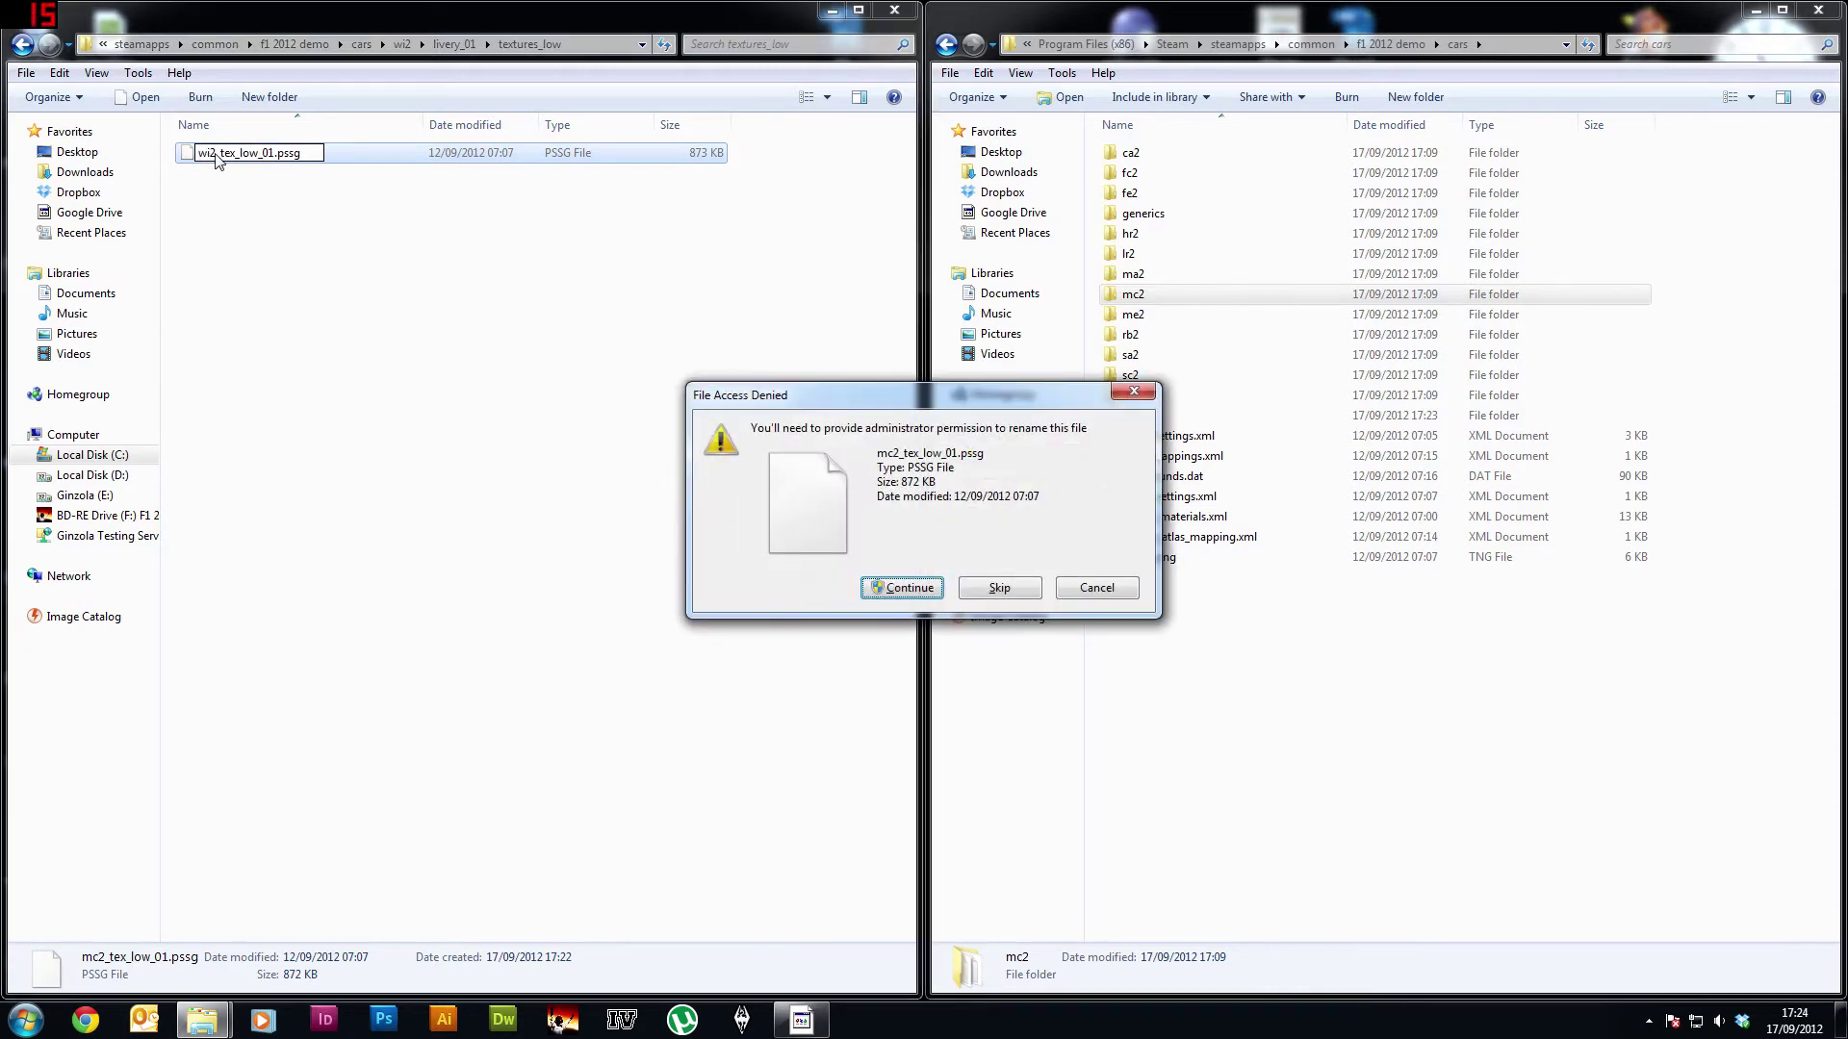
key(Return)
Step: In livery_main's textures_high folder, rename mc2_gen_high_main.pssg to wi2_gen_high_main.pssg
click(21, 44)
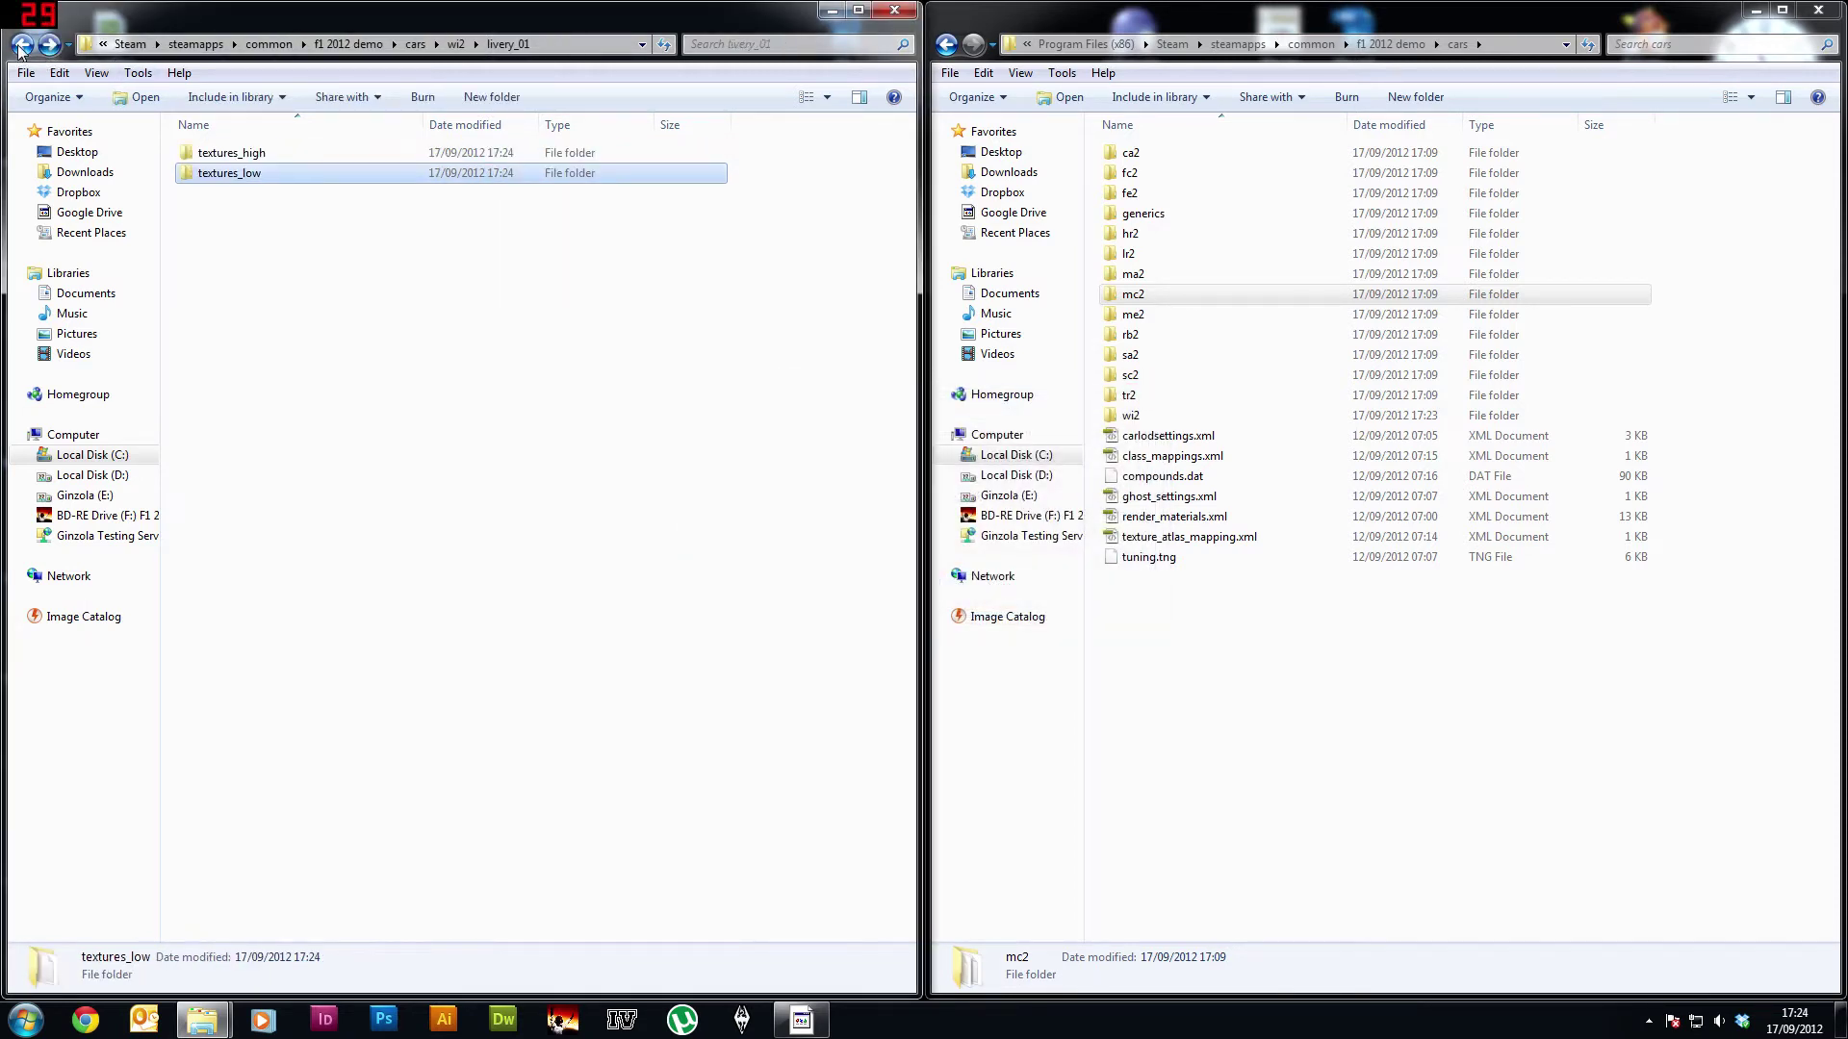
click(21, 44)
double_click(252, 192)
click(224, 158)
double_click(223, 159)
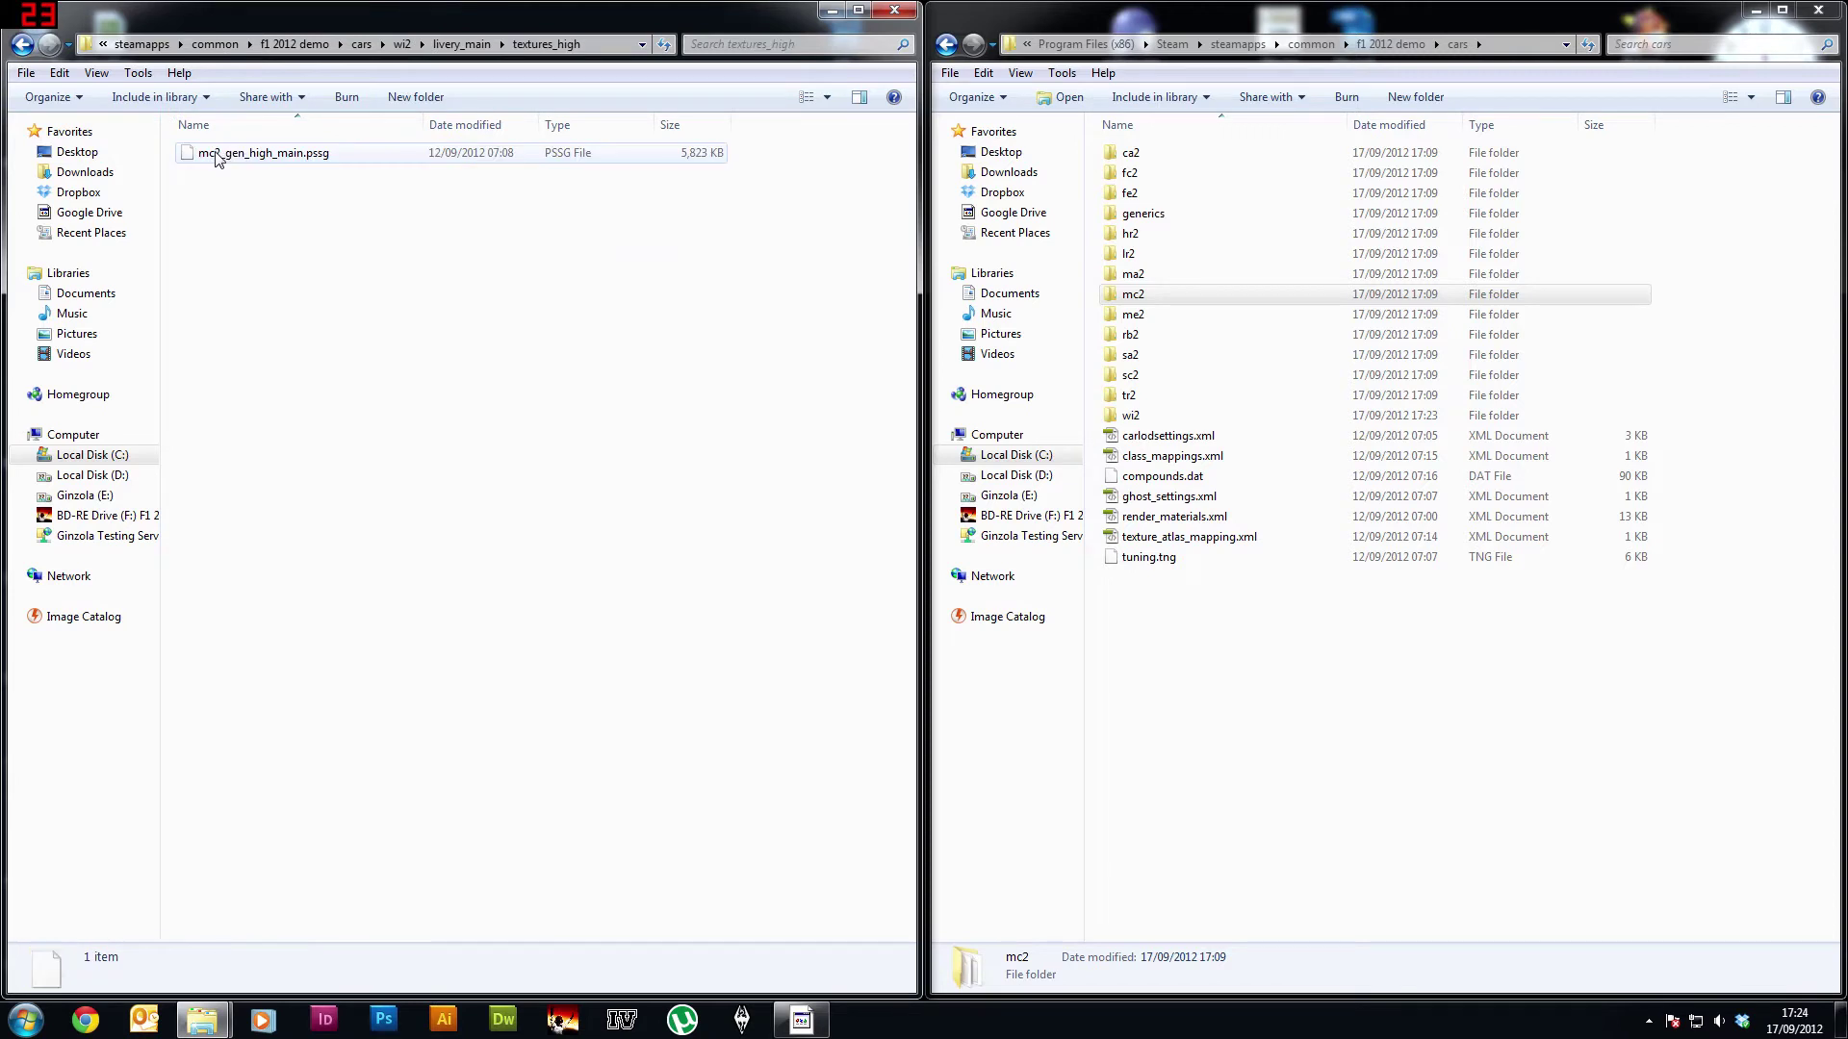
click(218, 160)
click(217, 160)
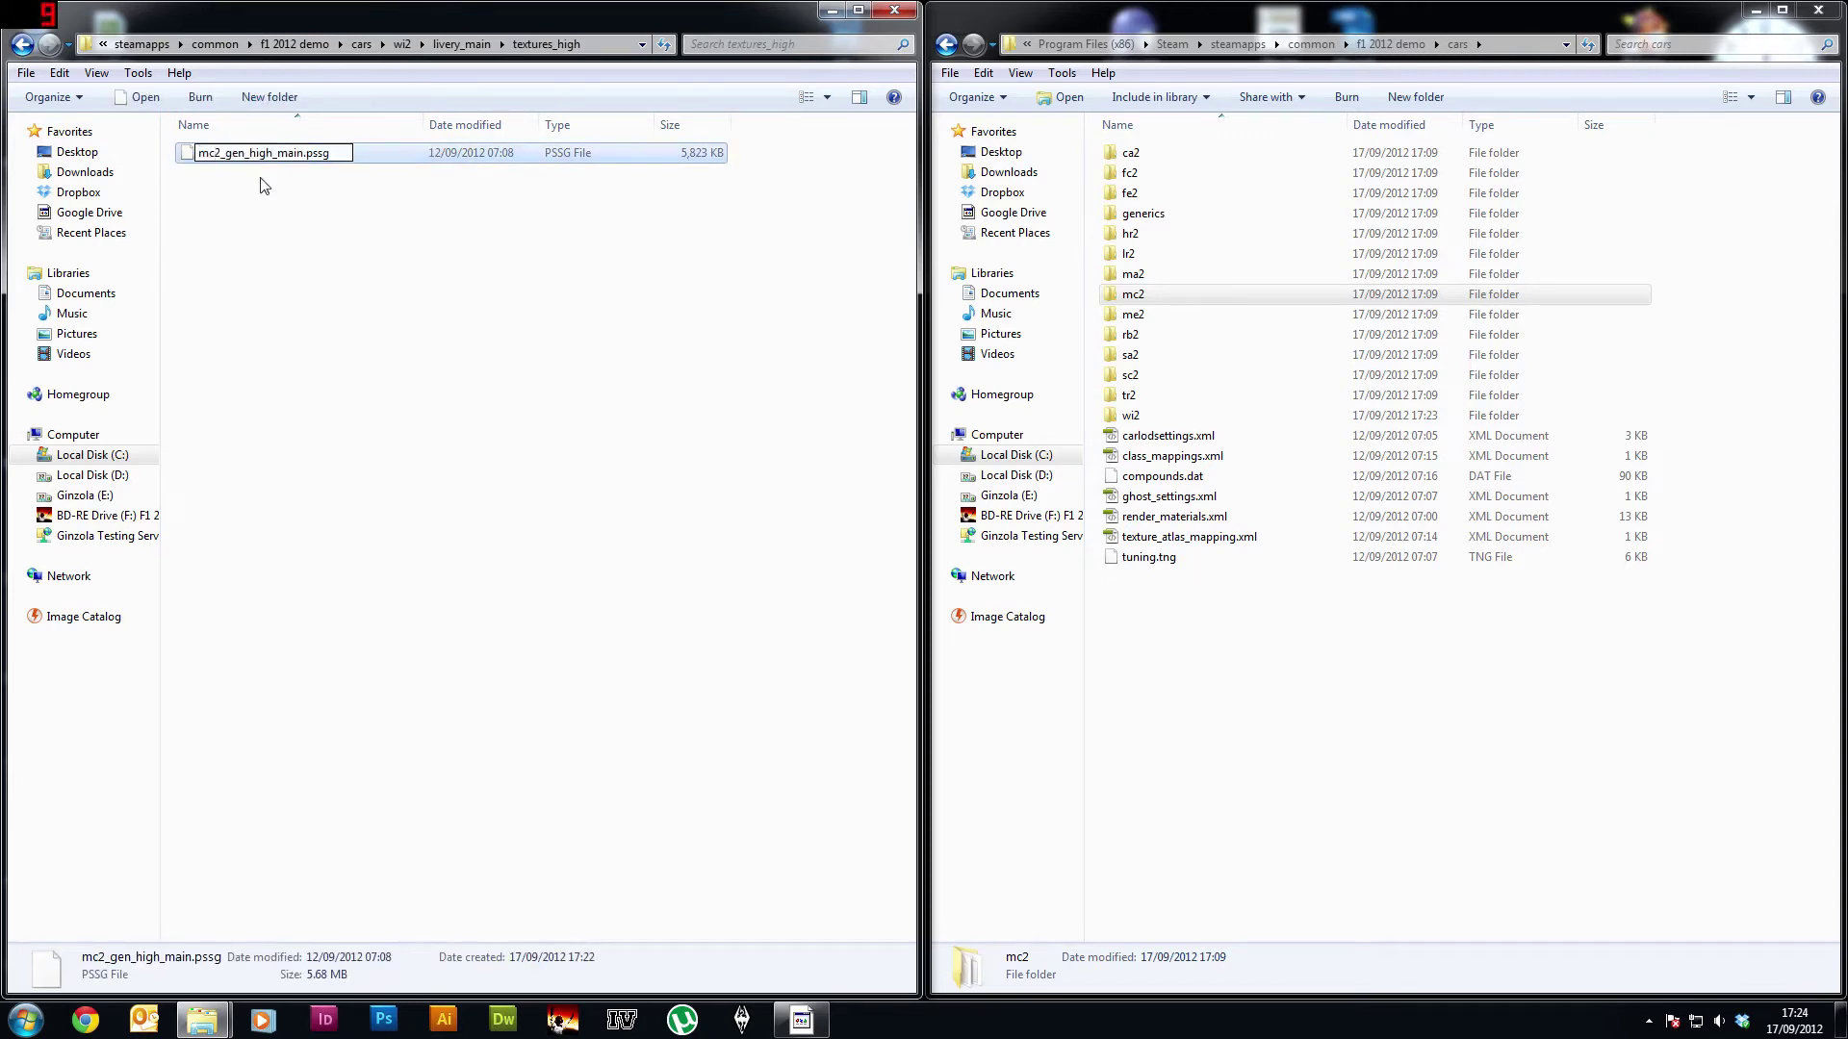
text(wi)
key(Return)
key(Return)
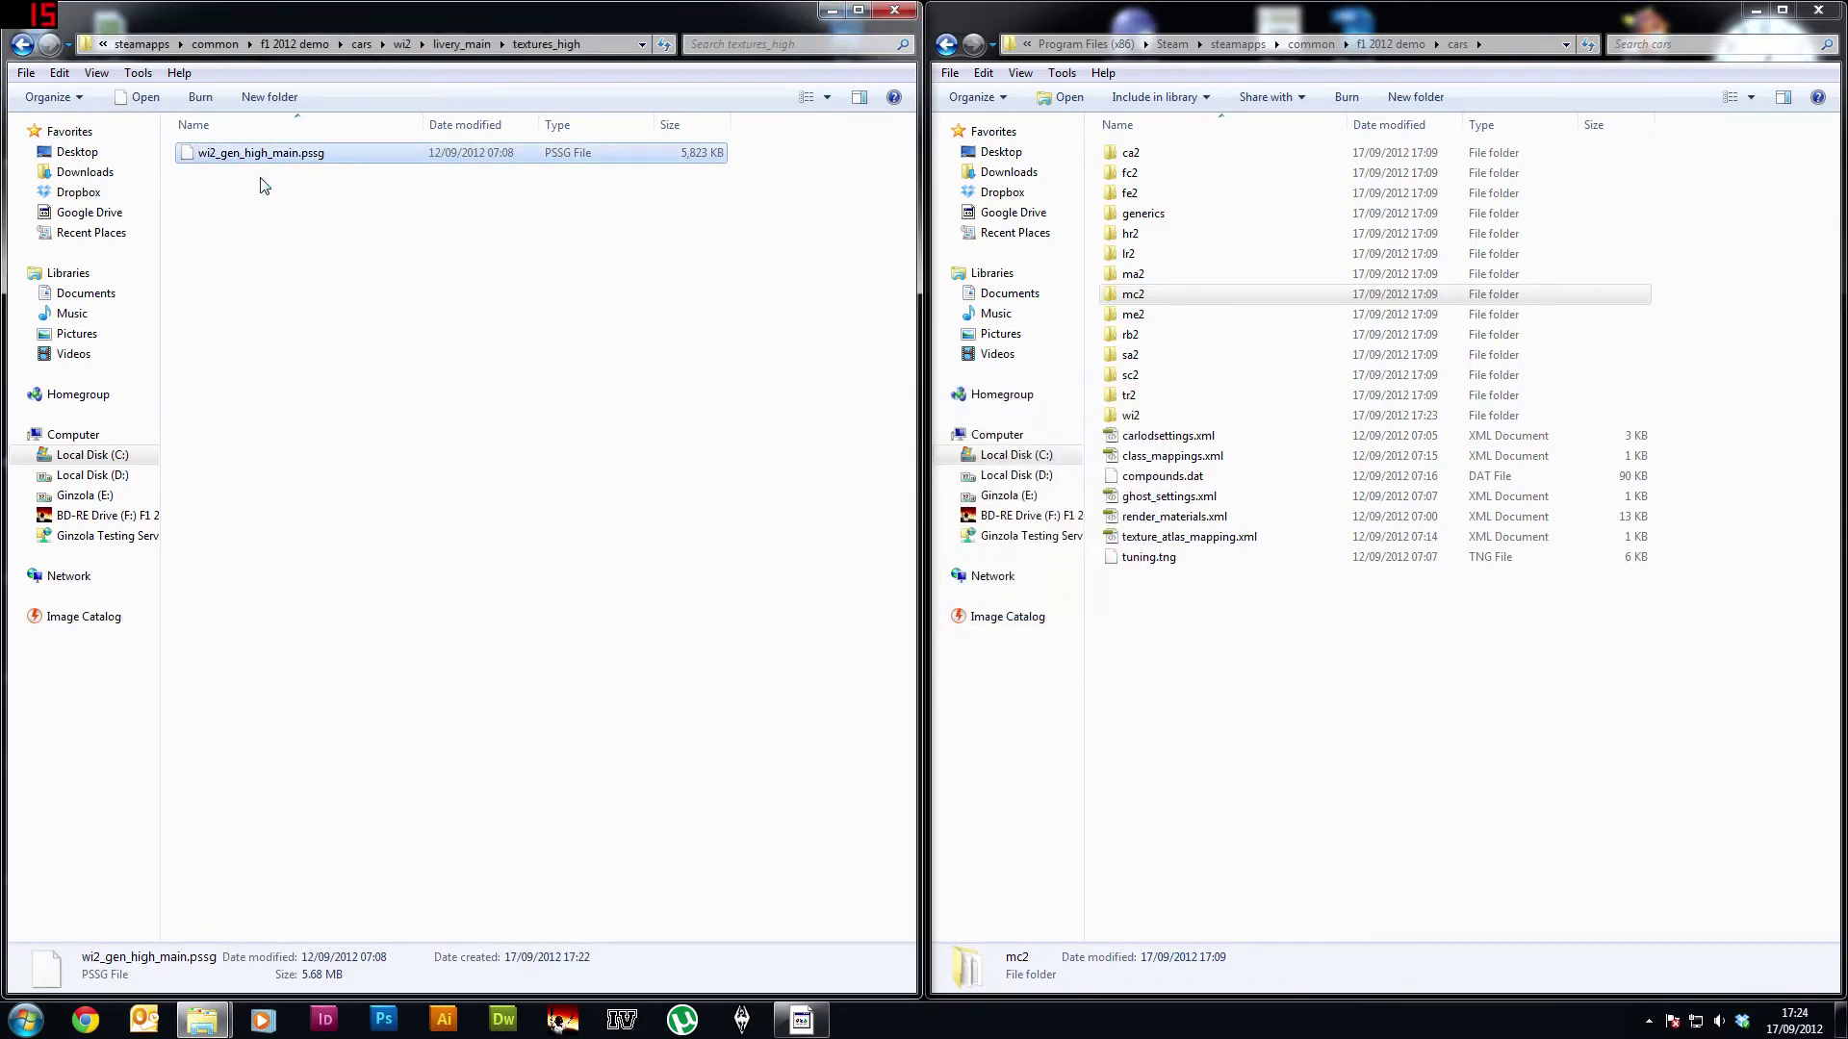
Step: In livery_main's textures_low folder, rename mc2_gen_low_main.pssg to wi2_gen_low_main.pssg
click(22, 45)
double_click(218, 174)
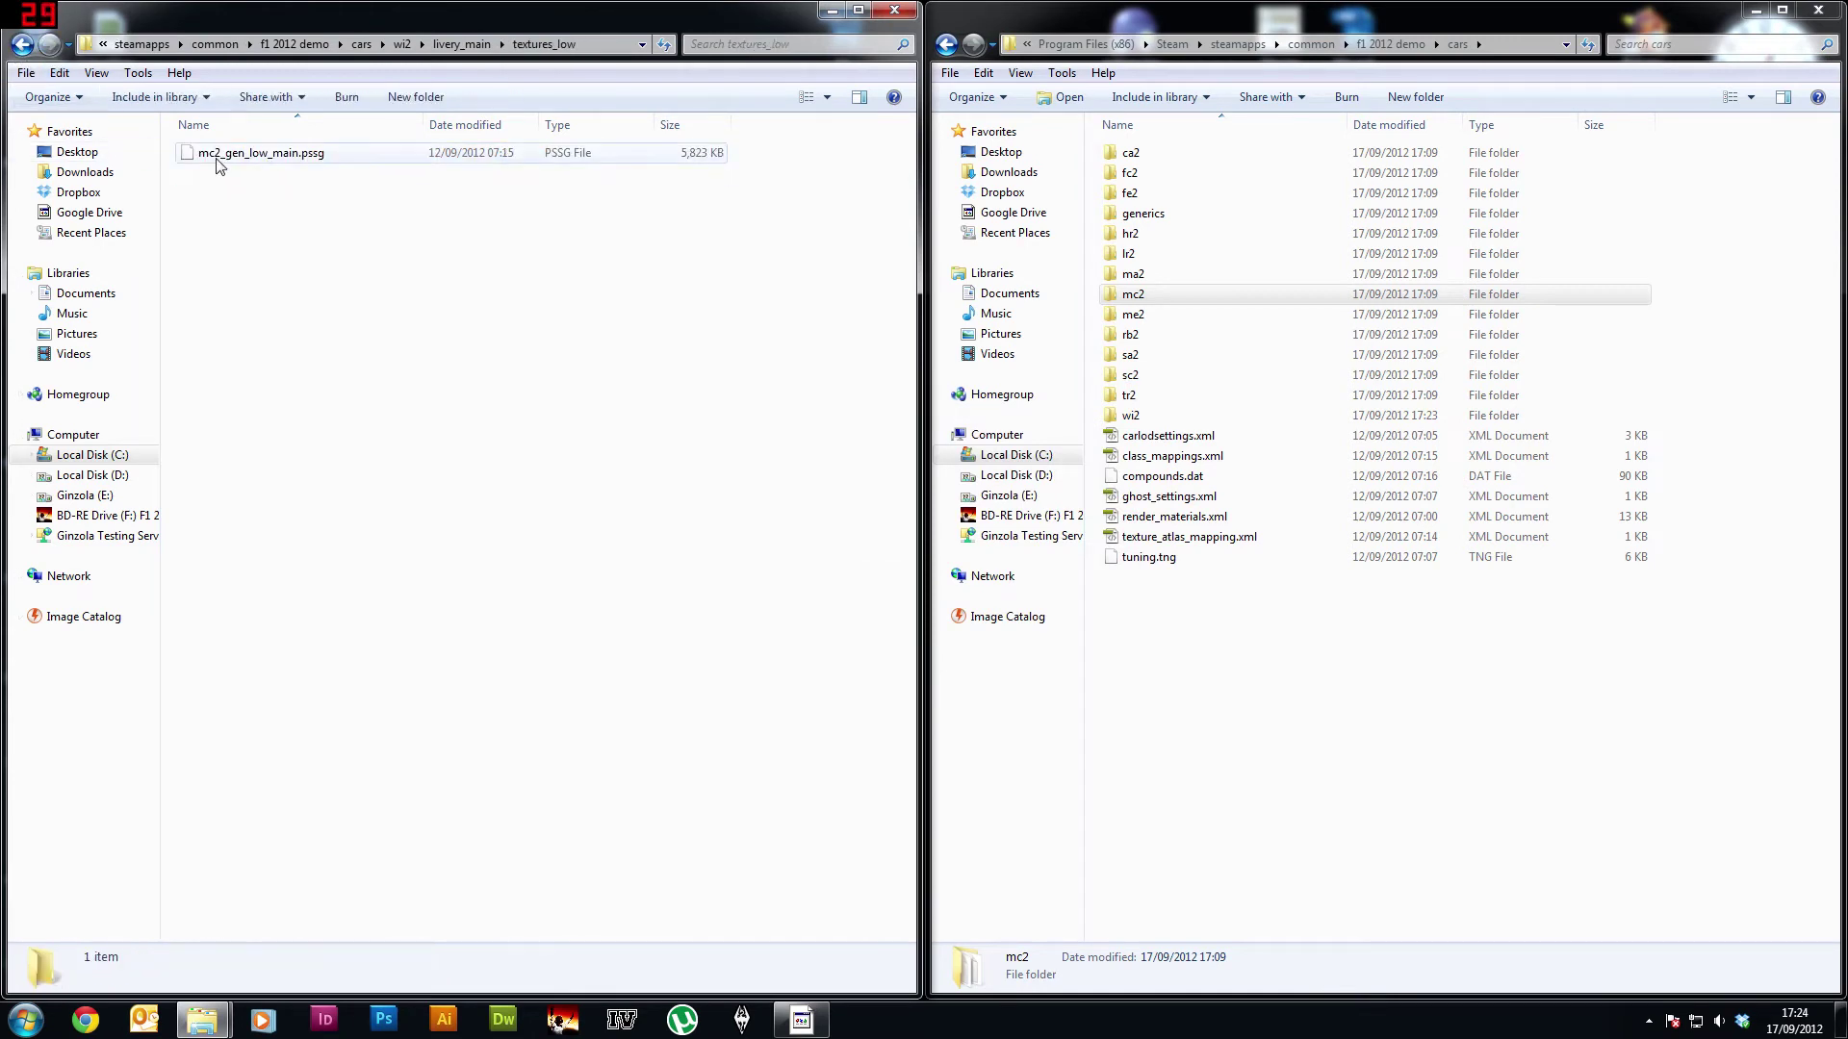
click(216, 156)
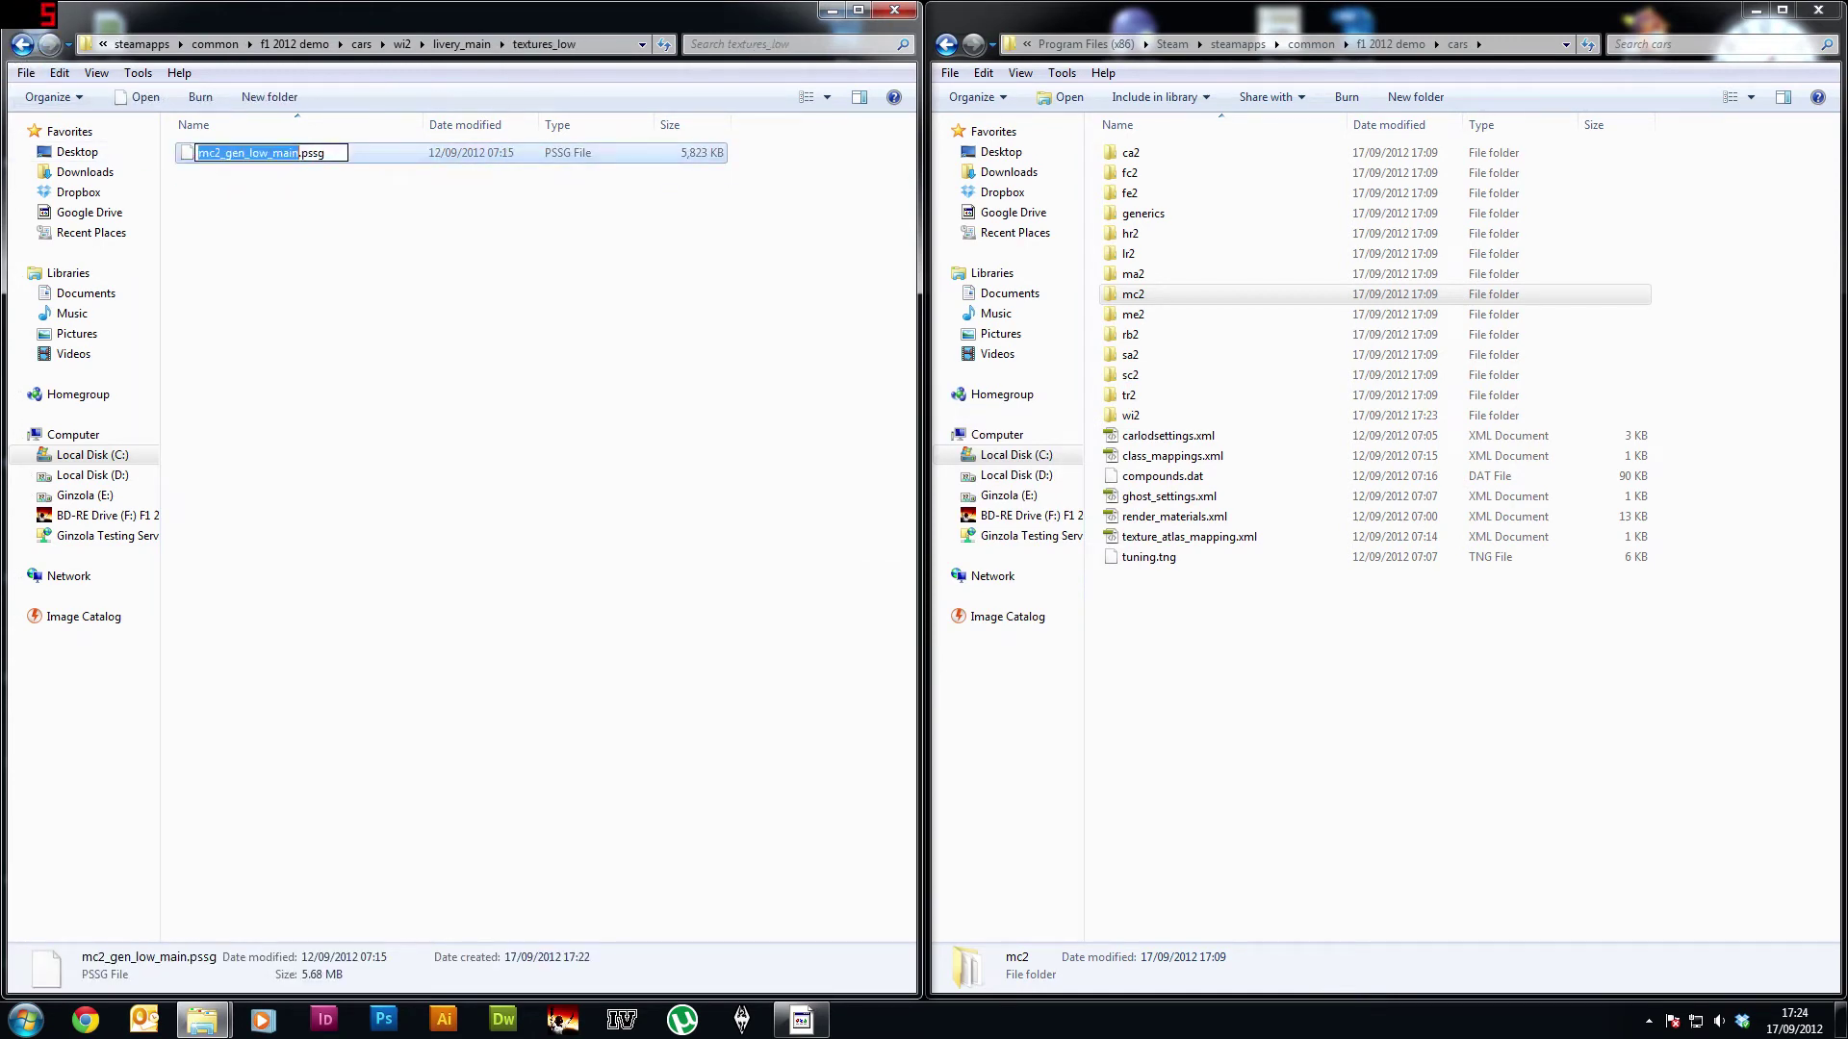
text(wi)
key(Return)
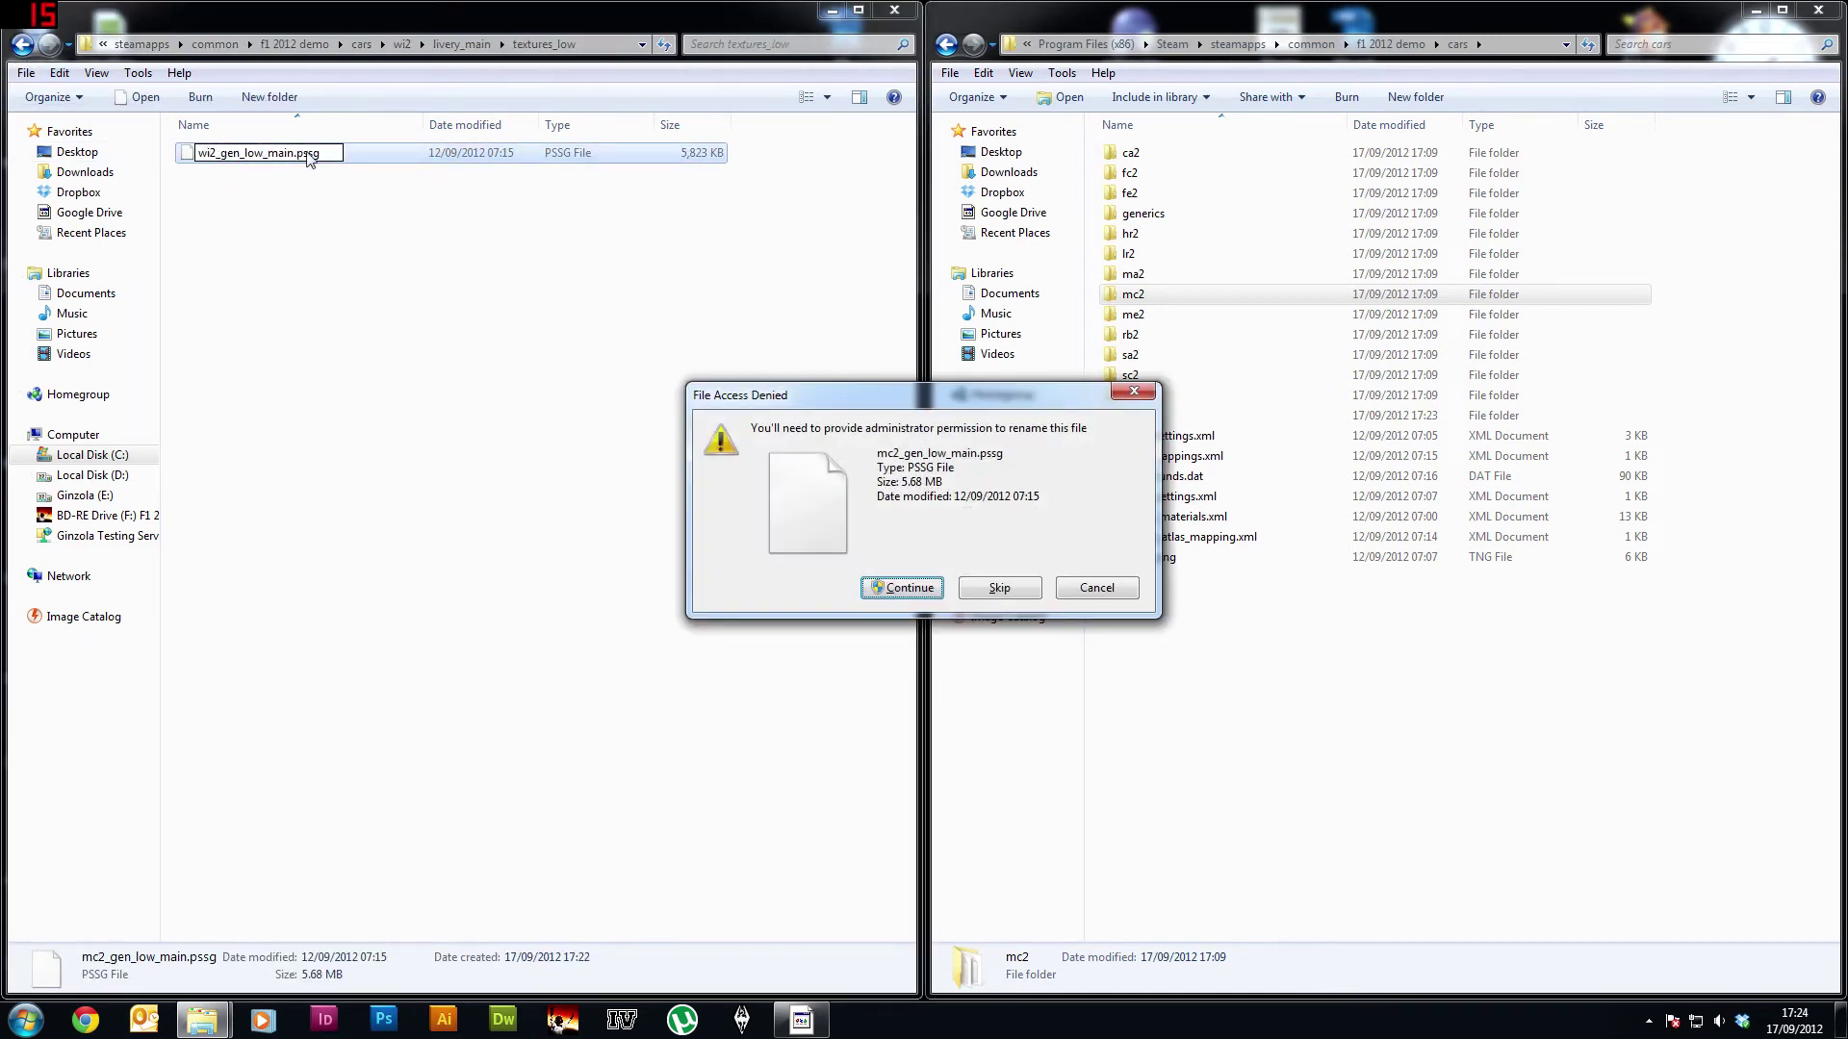
key(Return)
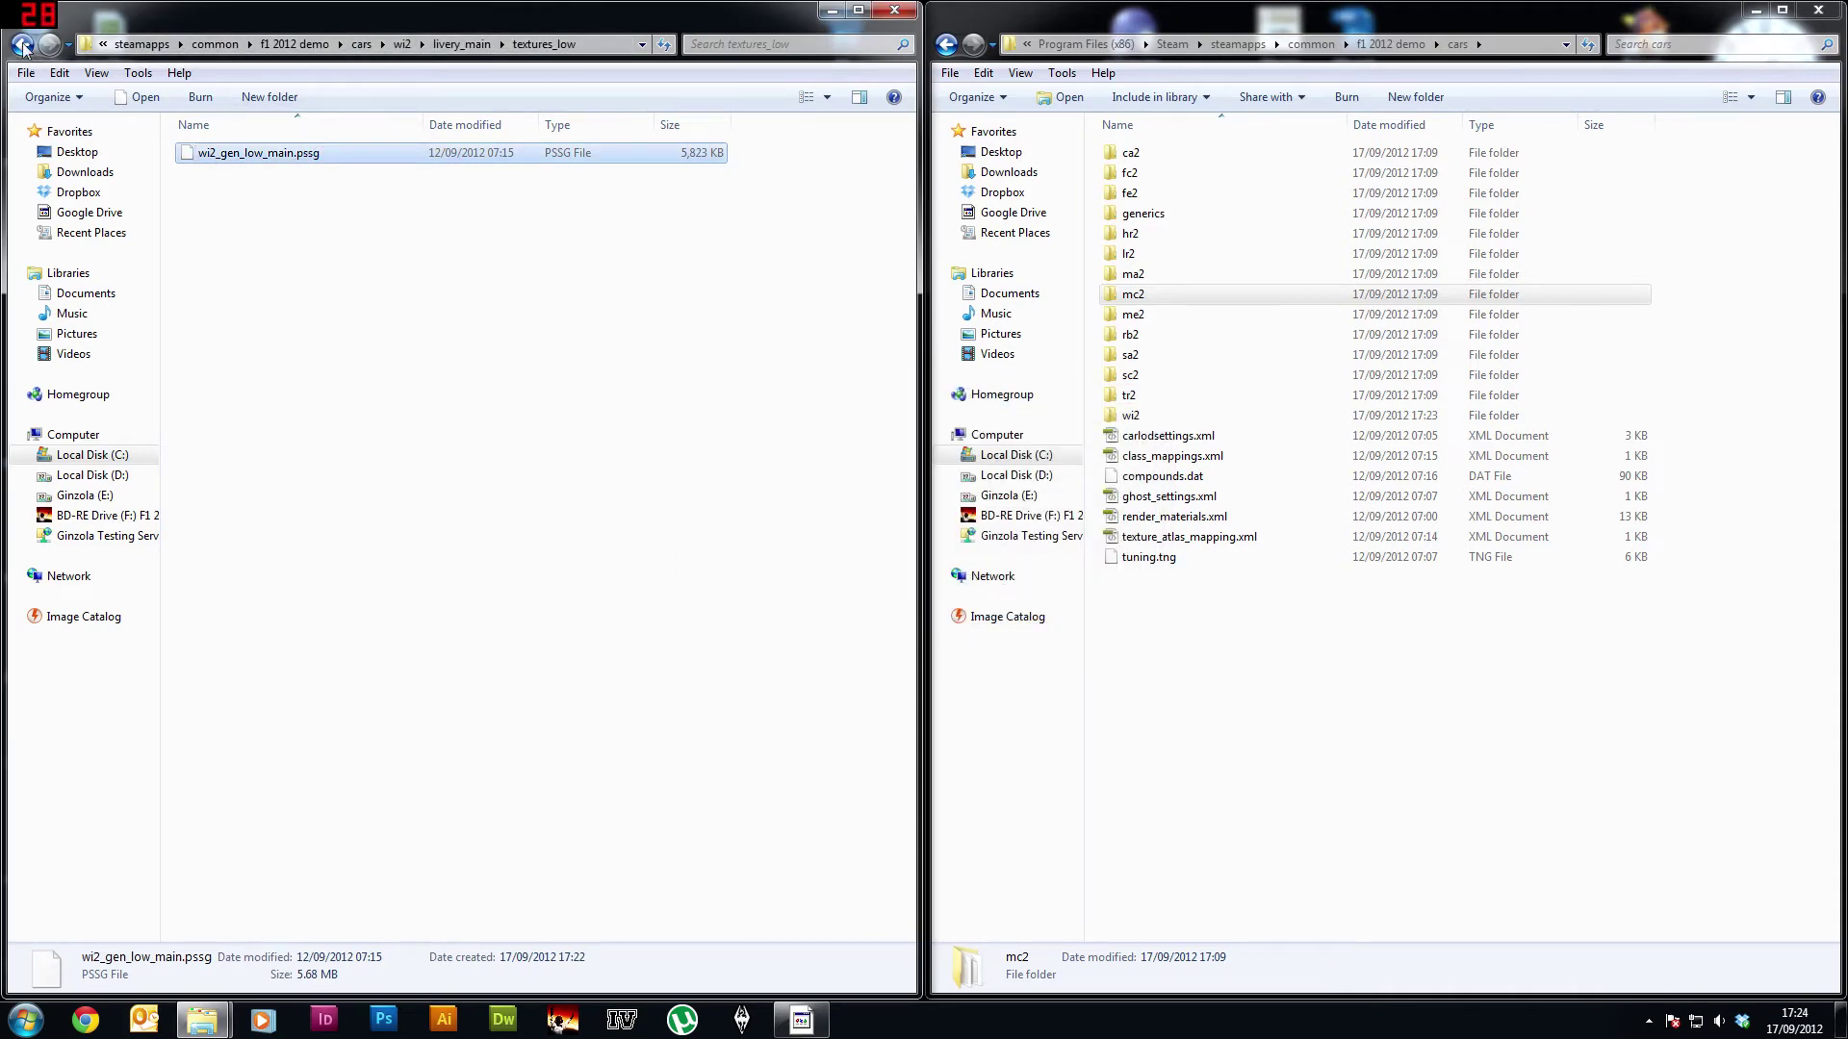
click(21, 45)
Step: In the track folder, rename mc2_abu_dhabi.ctf to wi2_abu_dhabi.ctf, granting permission
click(21, 45)
click(238, 235)
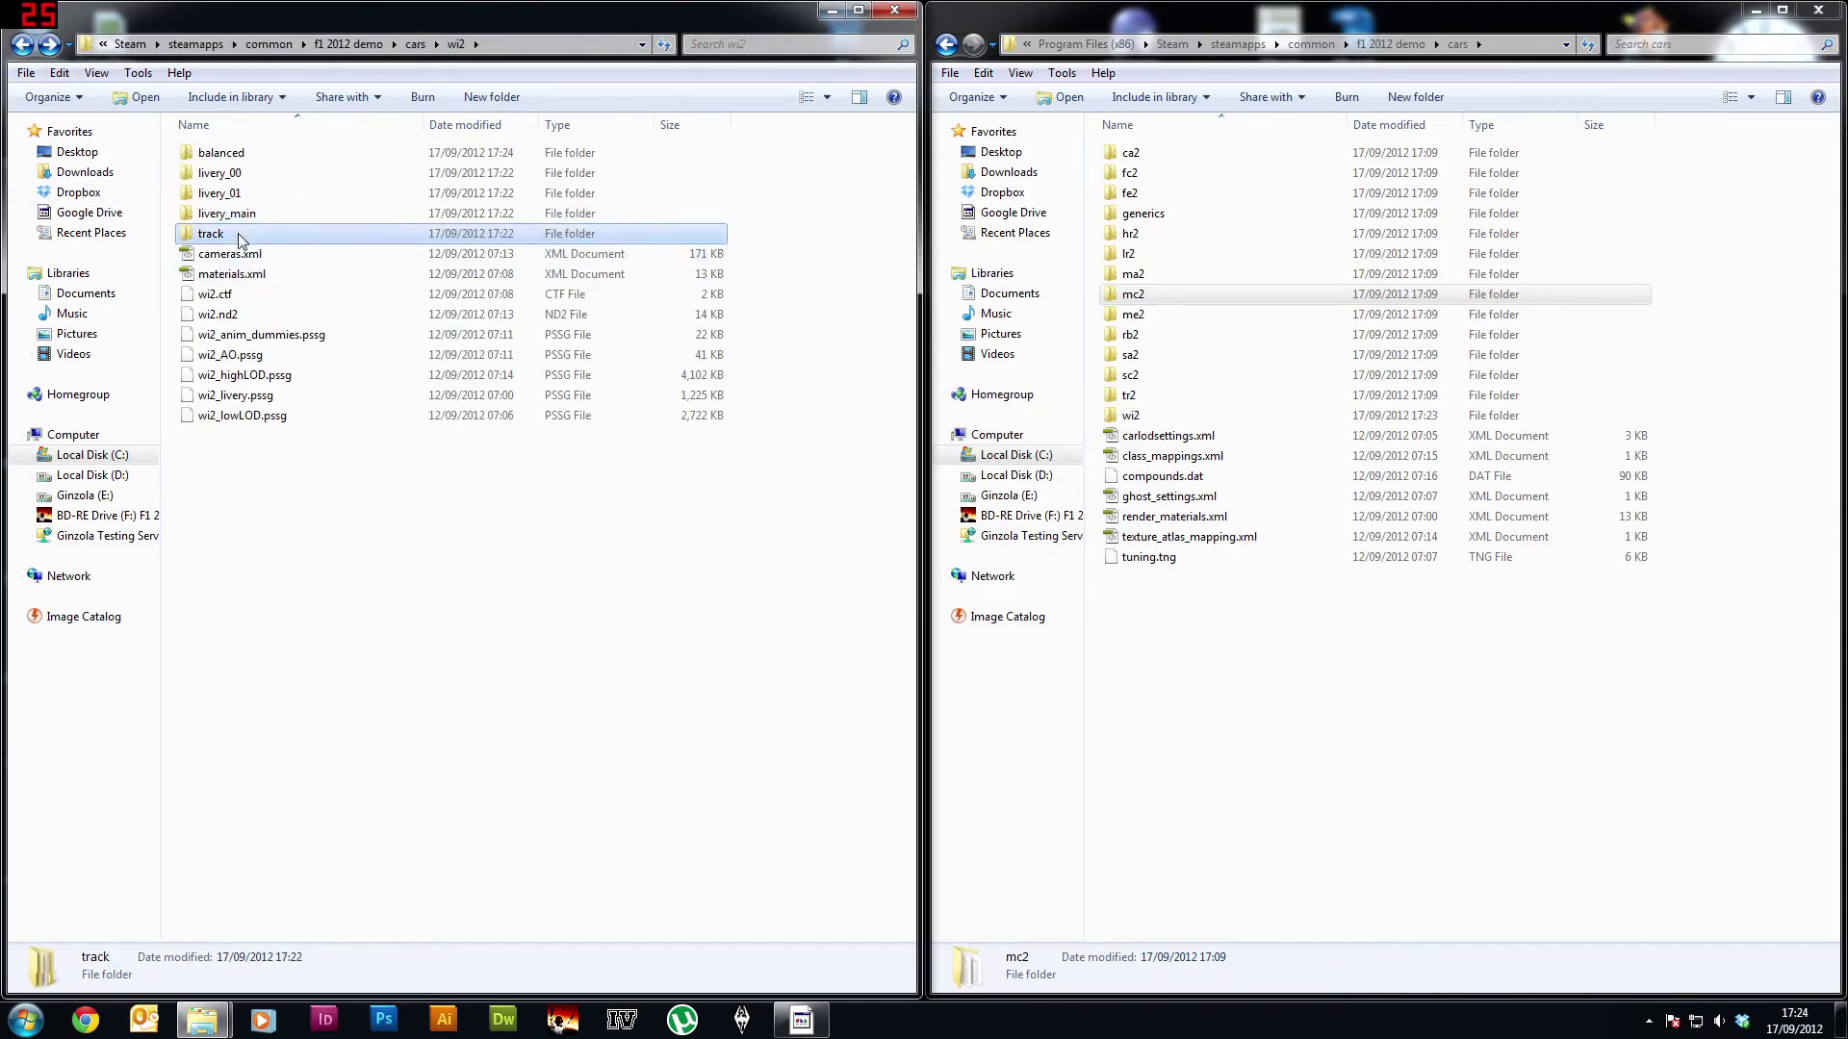
double_click(238, 234)
click(211, 157)
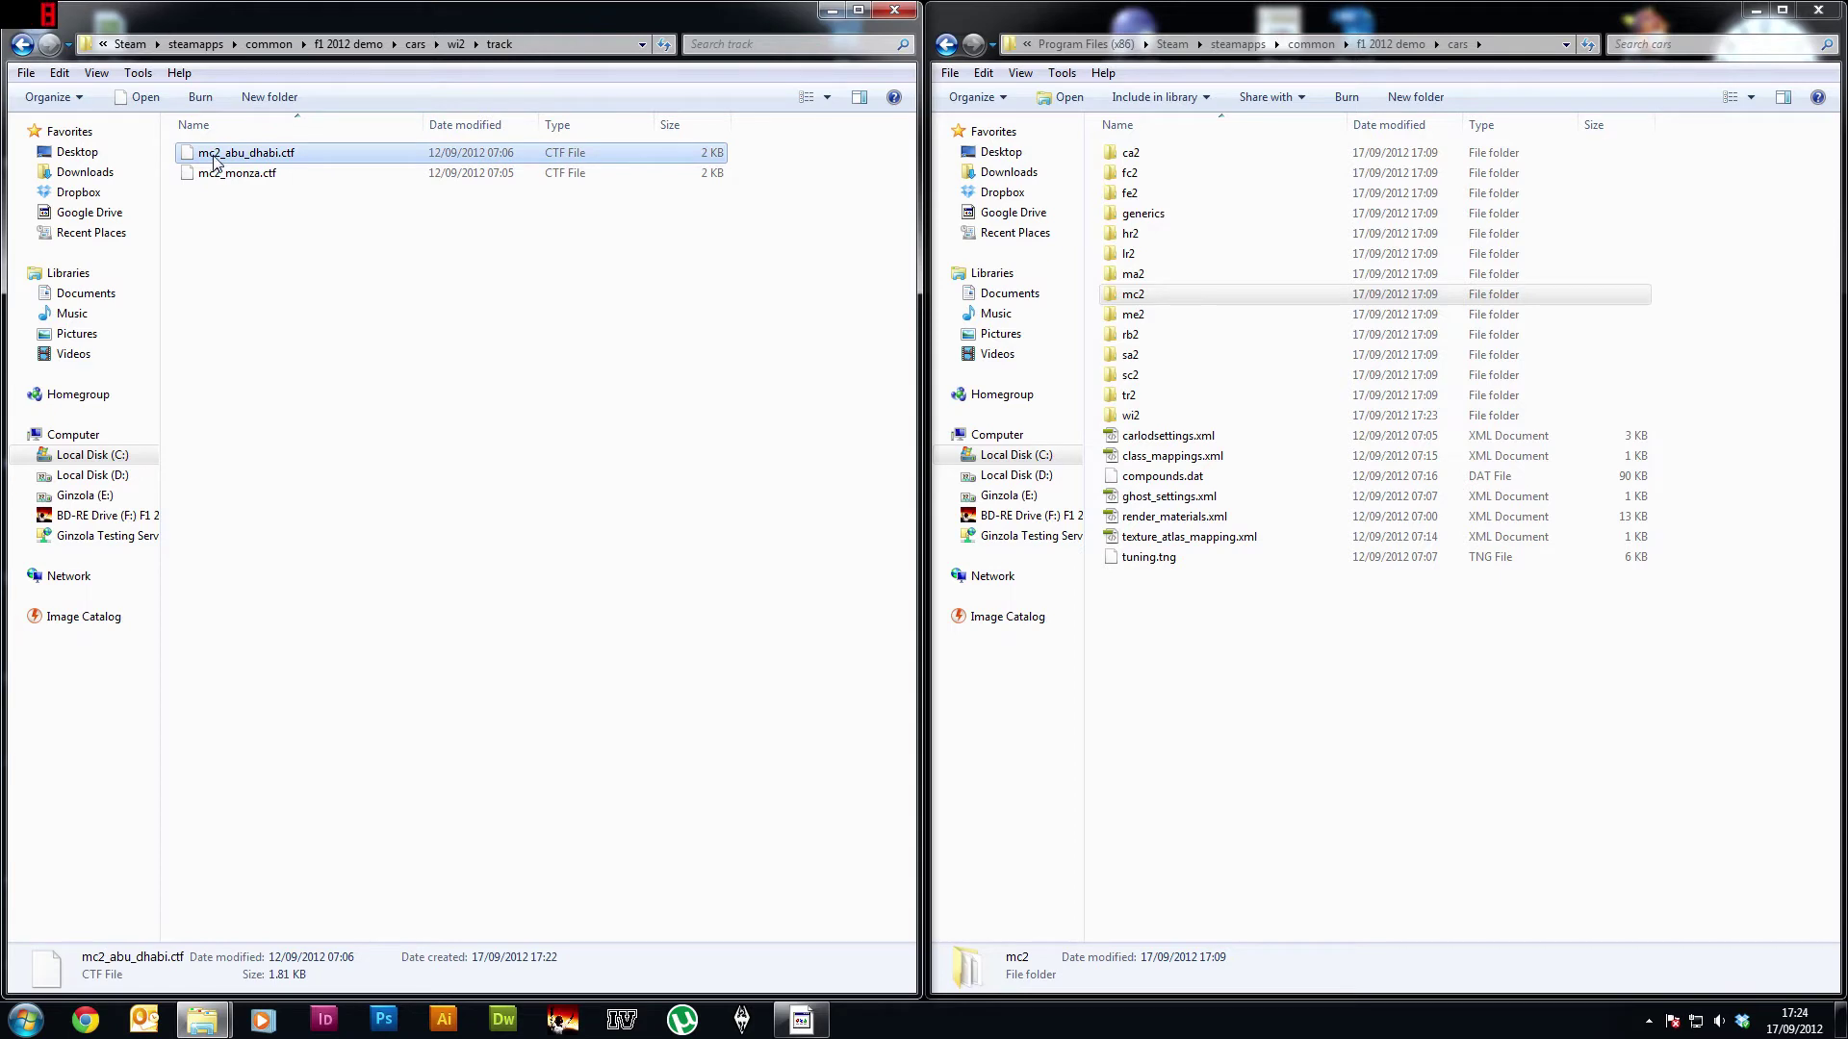
click(214, 154)
key(BackSpace)
text(wi)
key(Return)
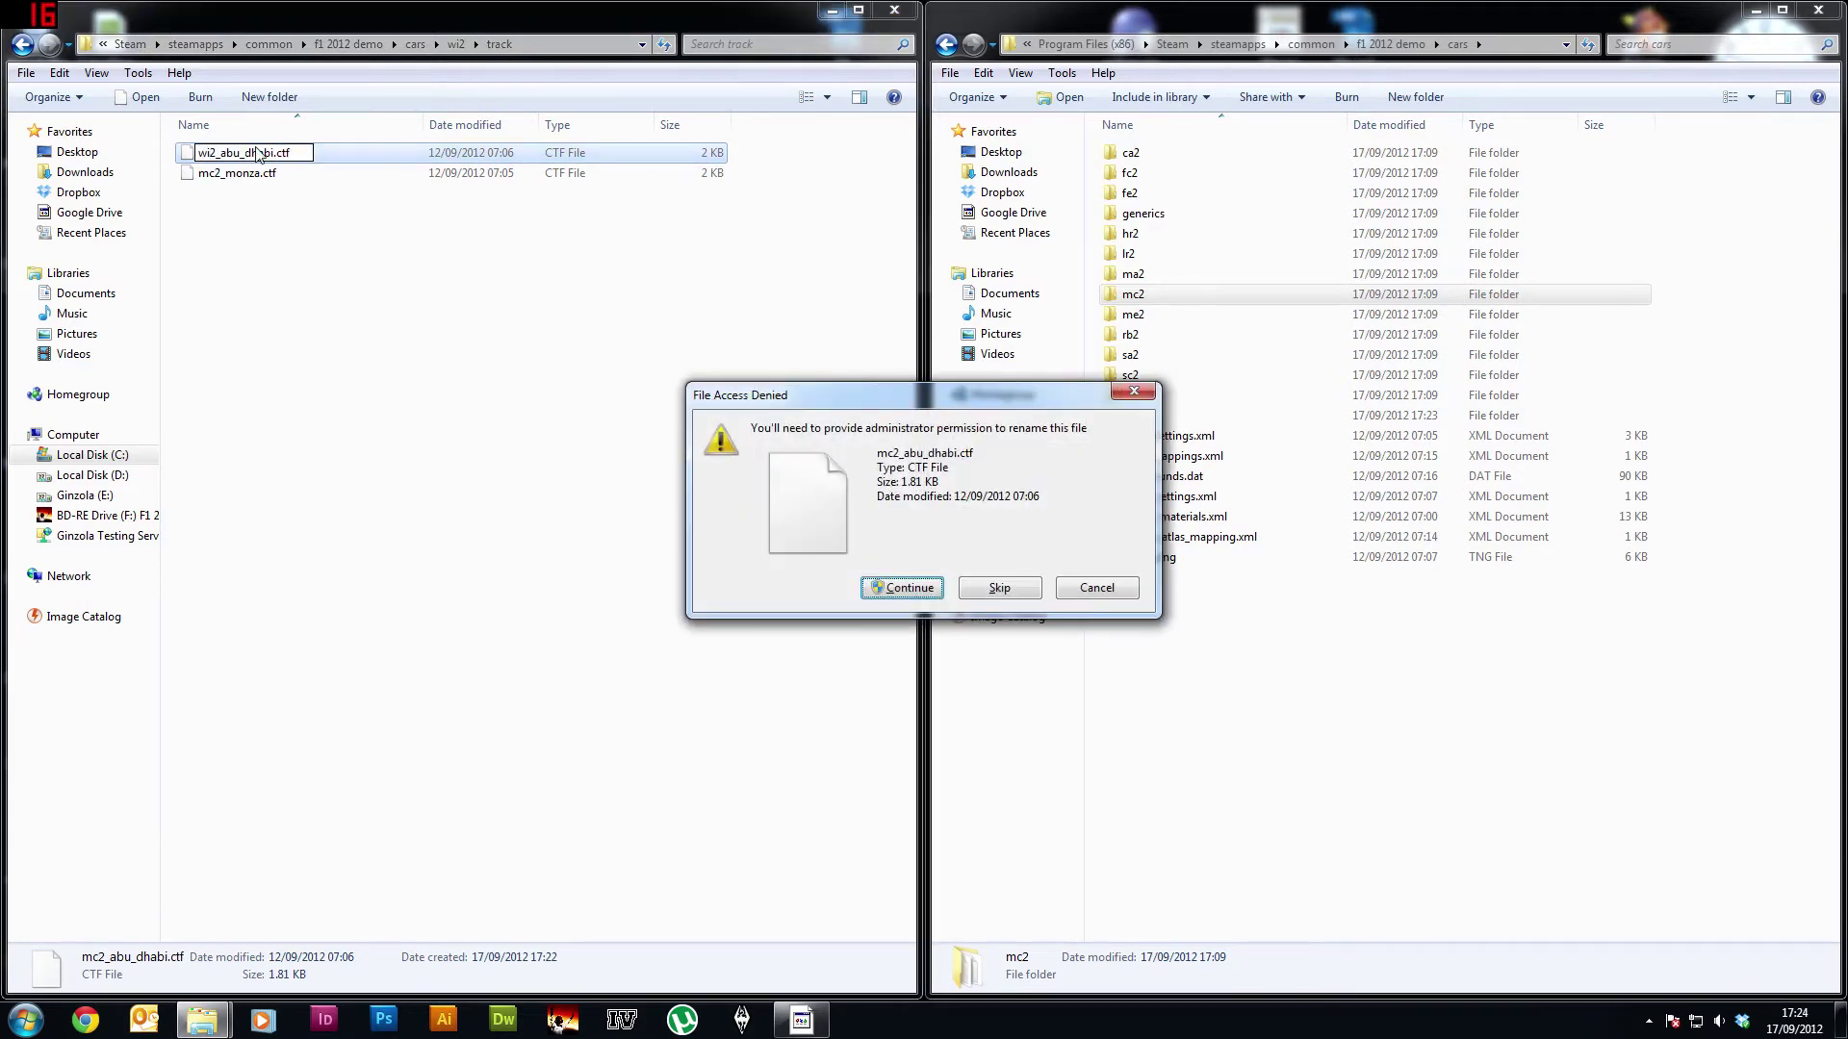
key(Return)
click(241, 156)
Step: Rename mc2_monza.ctf to wi2_monza.ctf and return to the wi2 folder
click(216, 157)
click(214, 154)
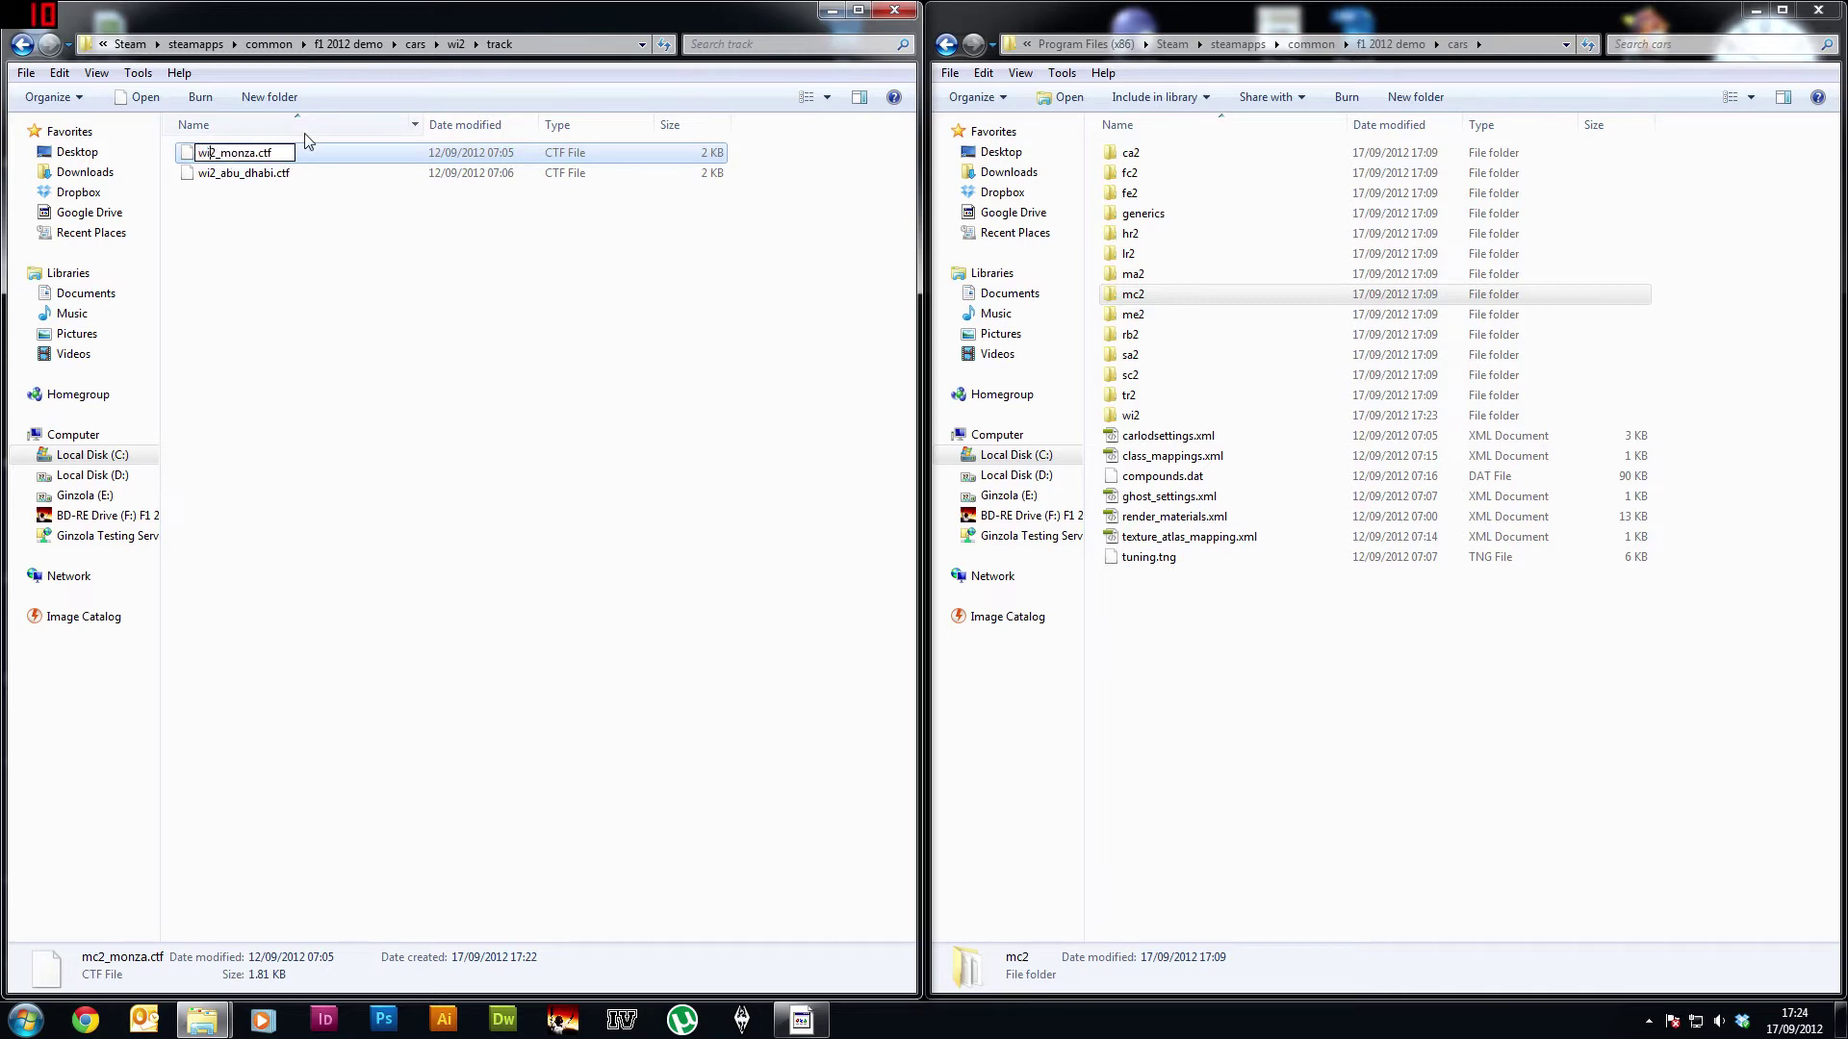
key(Return)
key(Return)
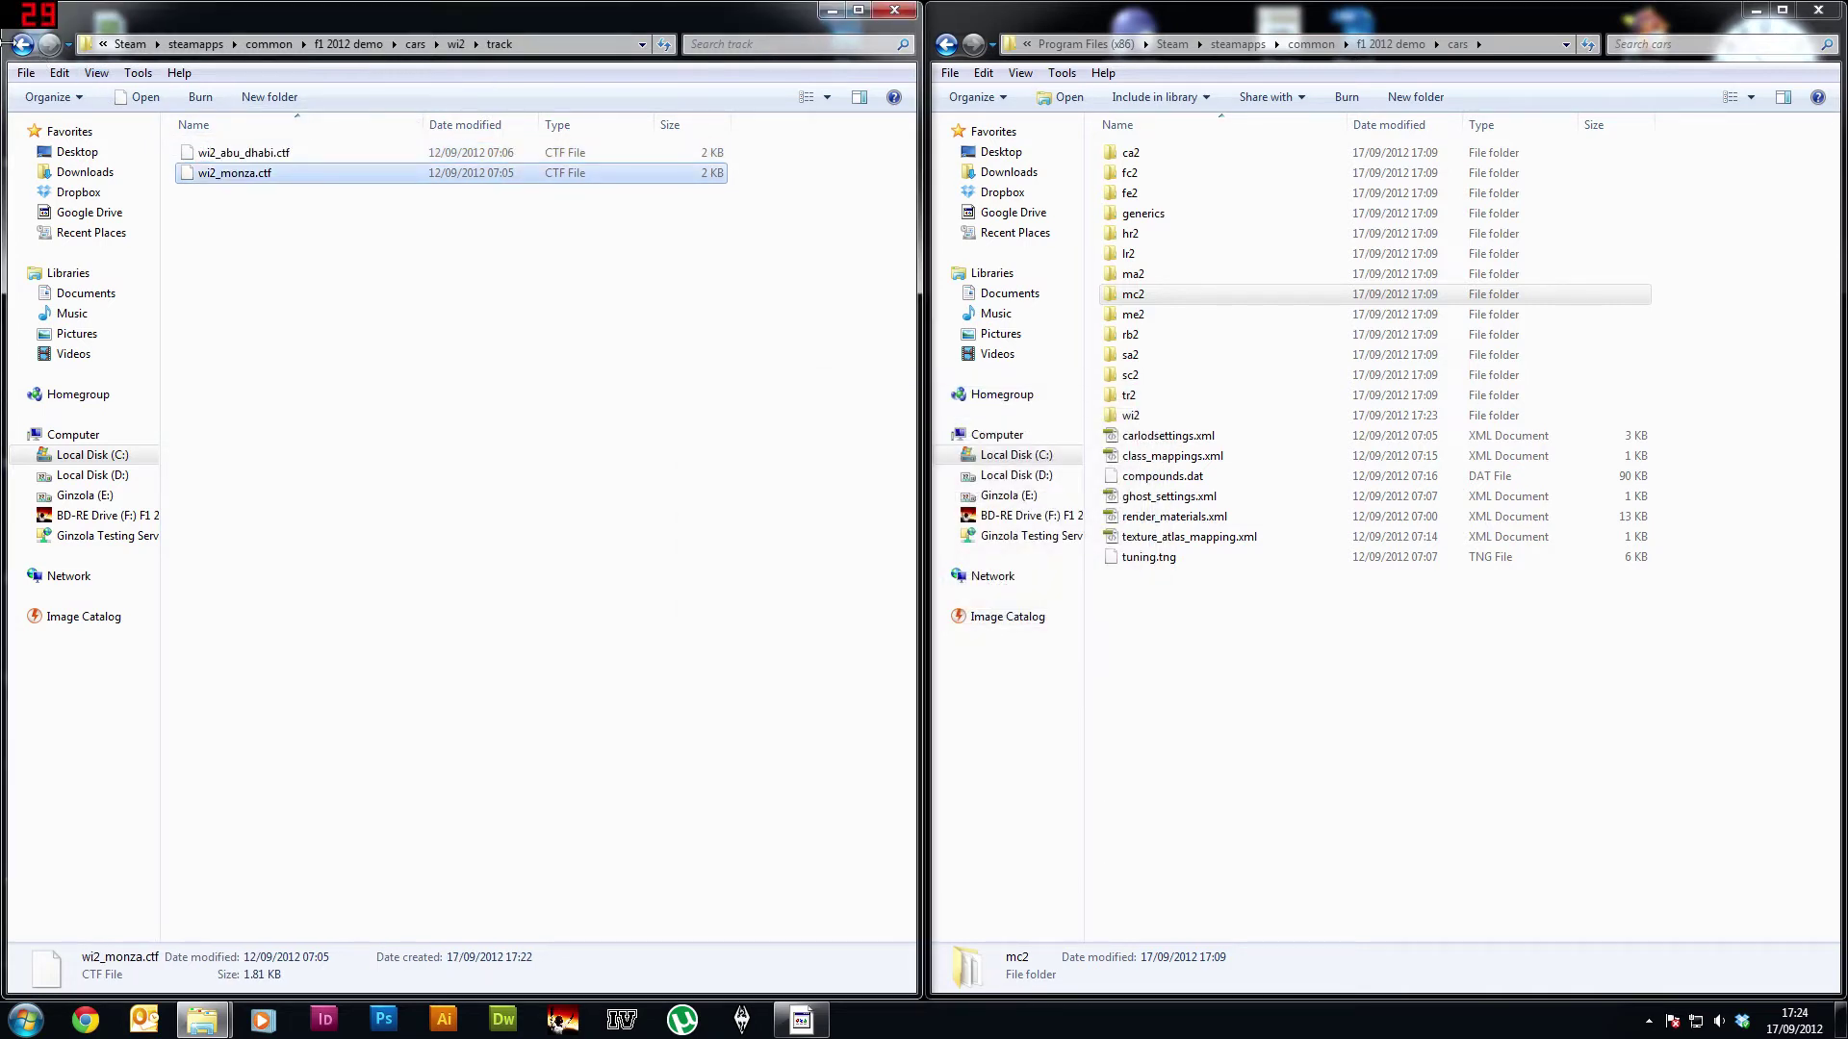
click(22, 45)
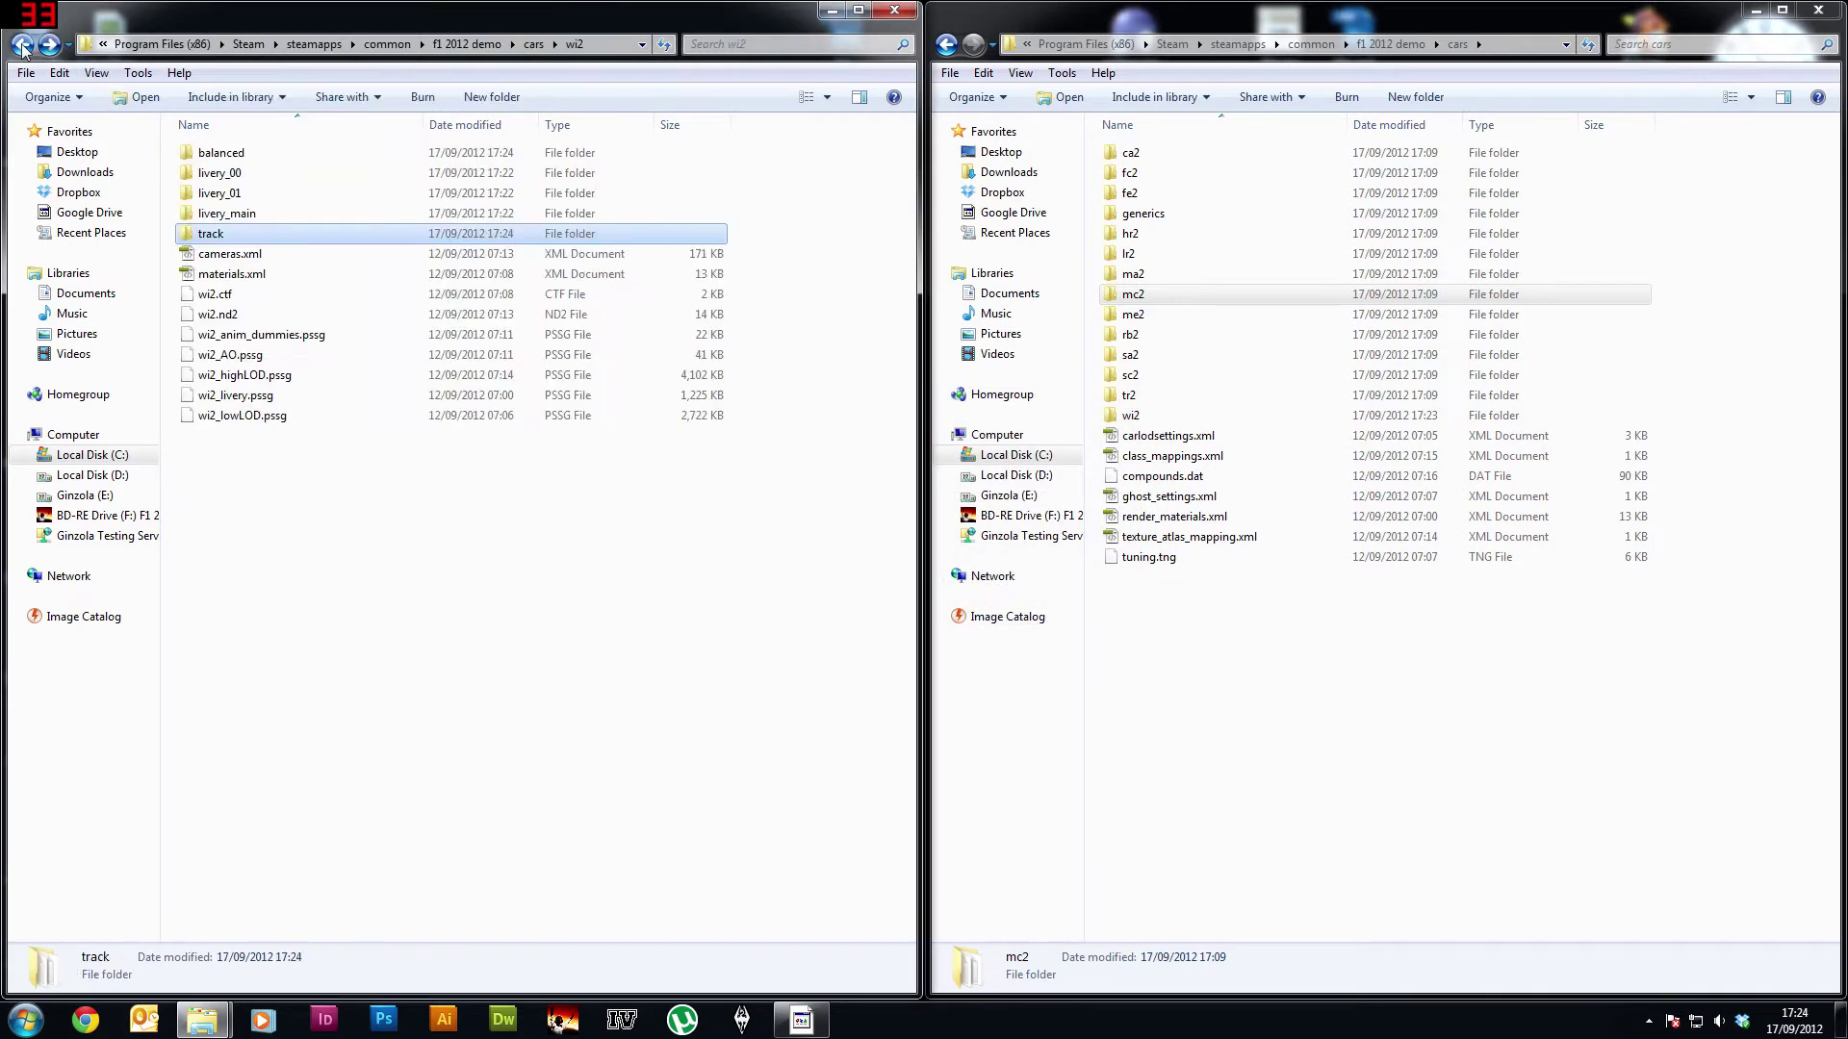
click(441, 546)
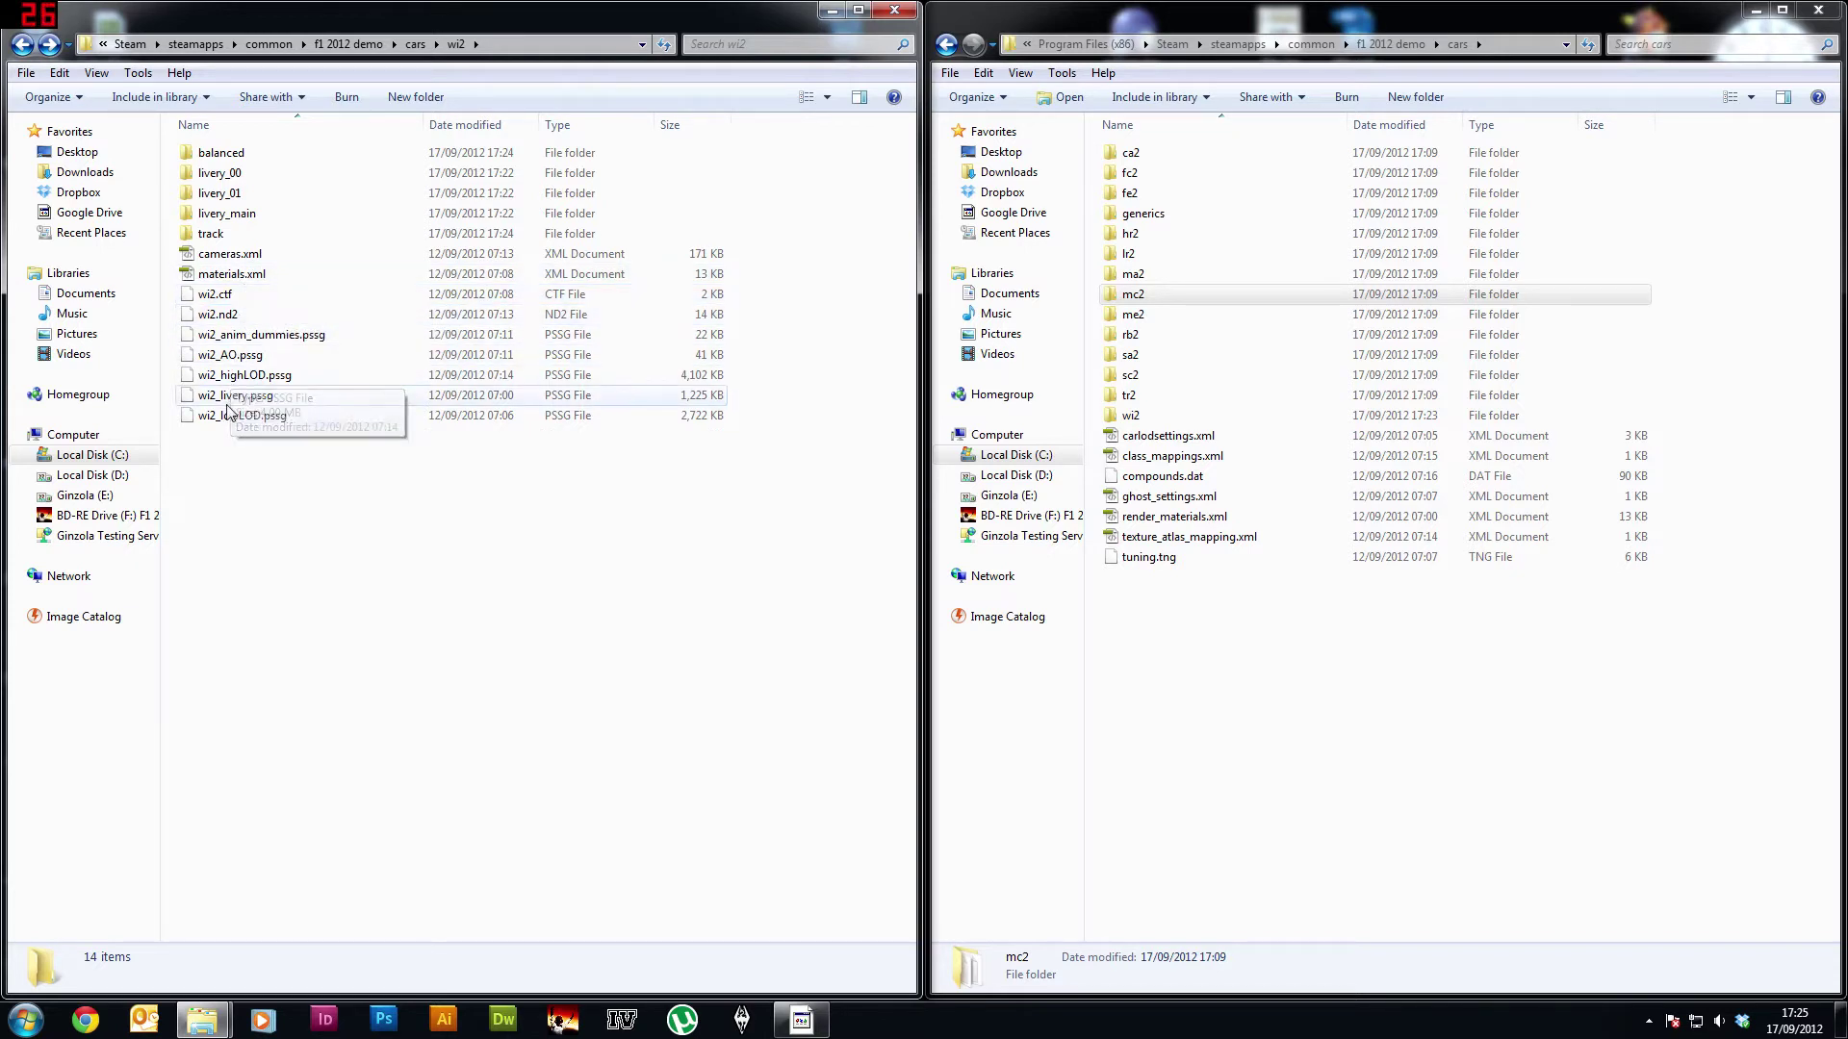
double_click(223, 157)
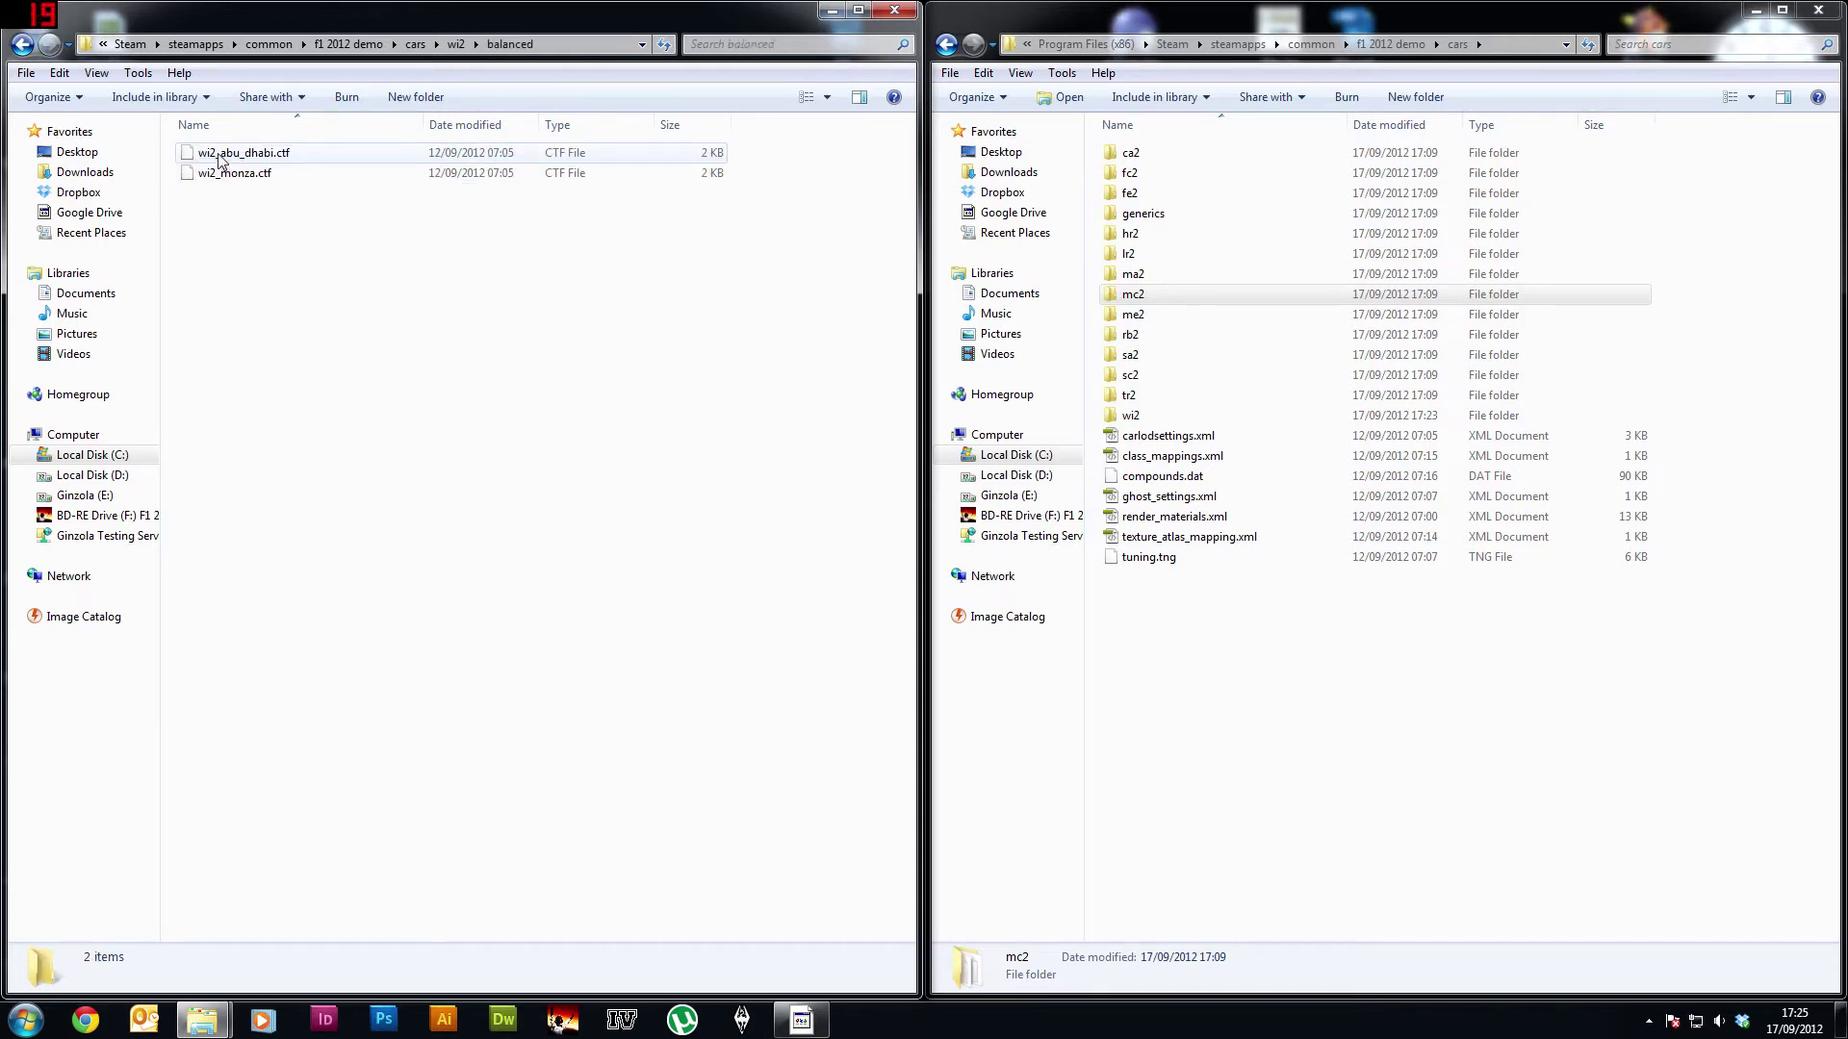
key(BackSpace)
double_click(233, 173)
click(247, 156)
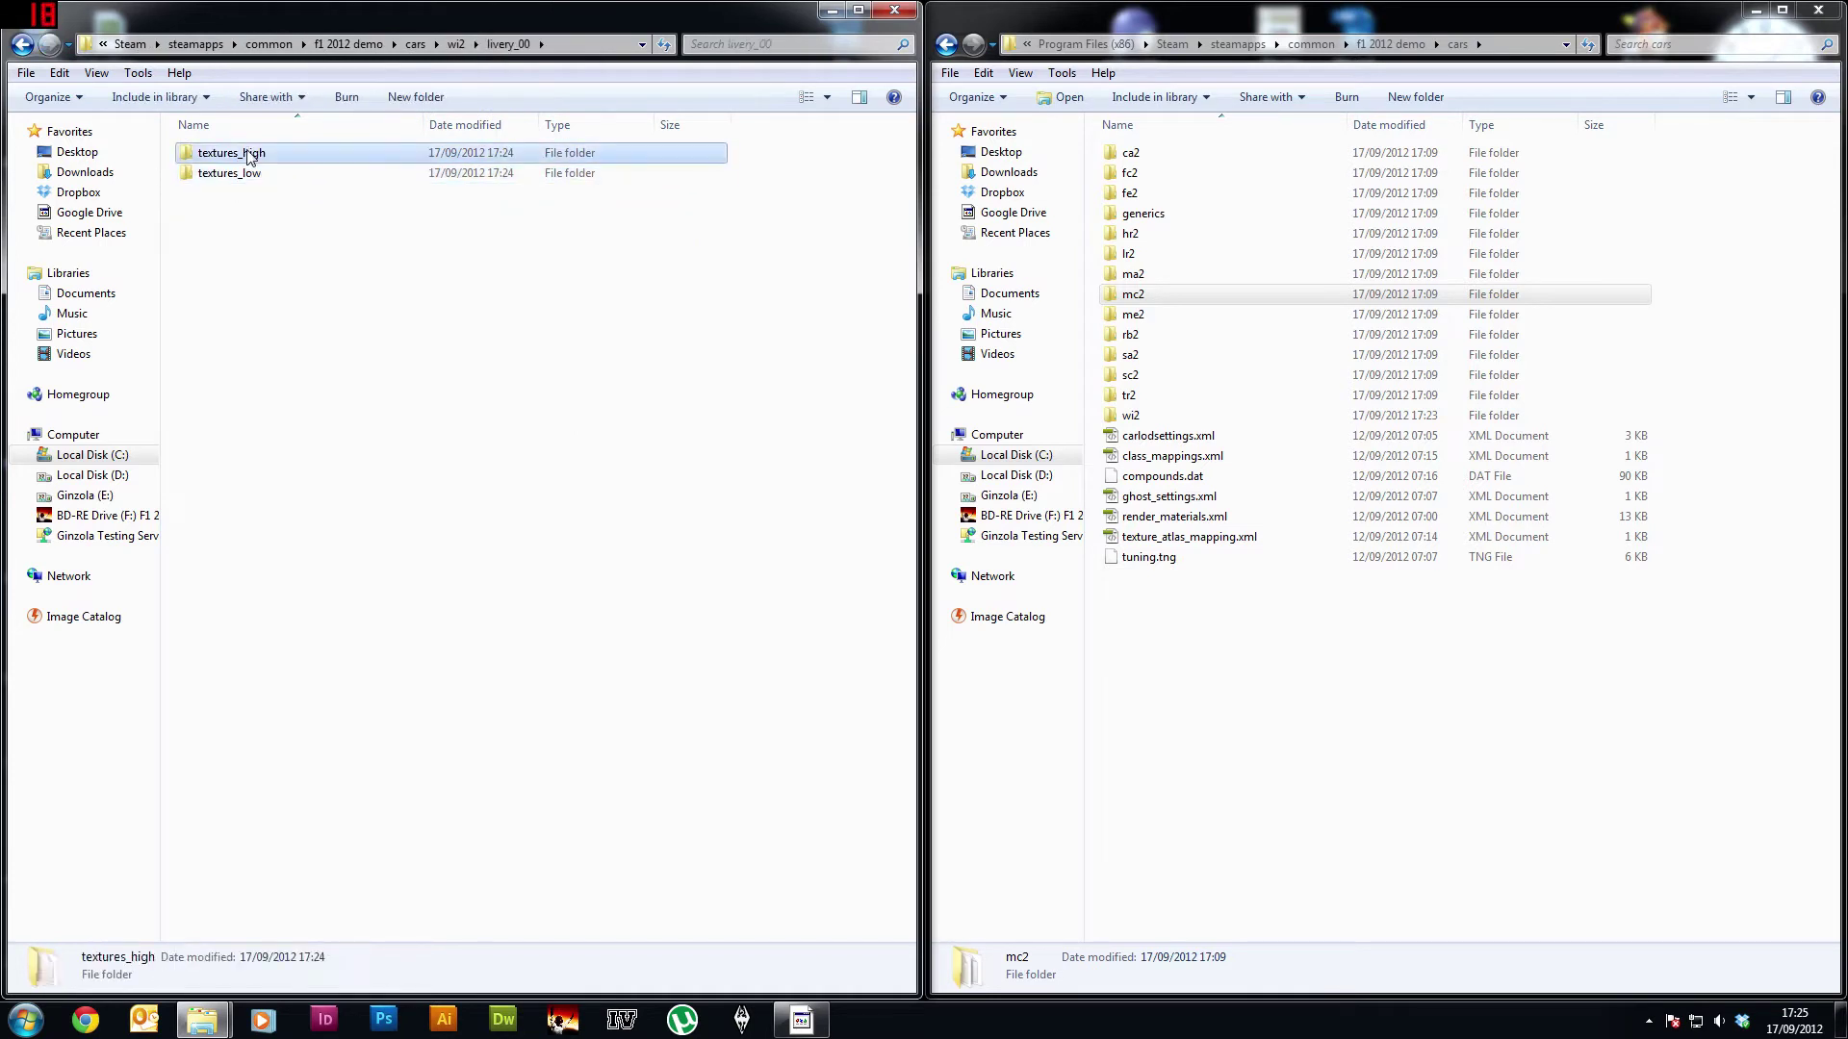
double_click(247, 157)
key(BackSpace)
double_click(273, 174)
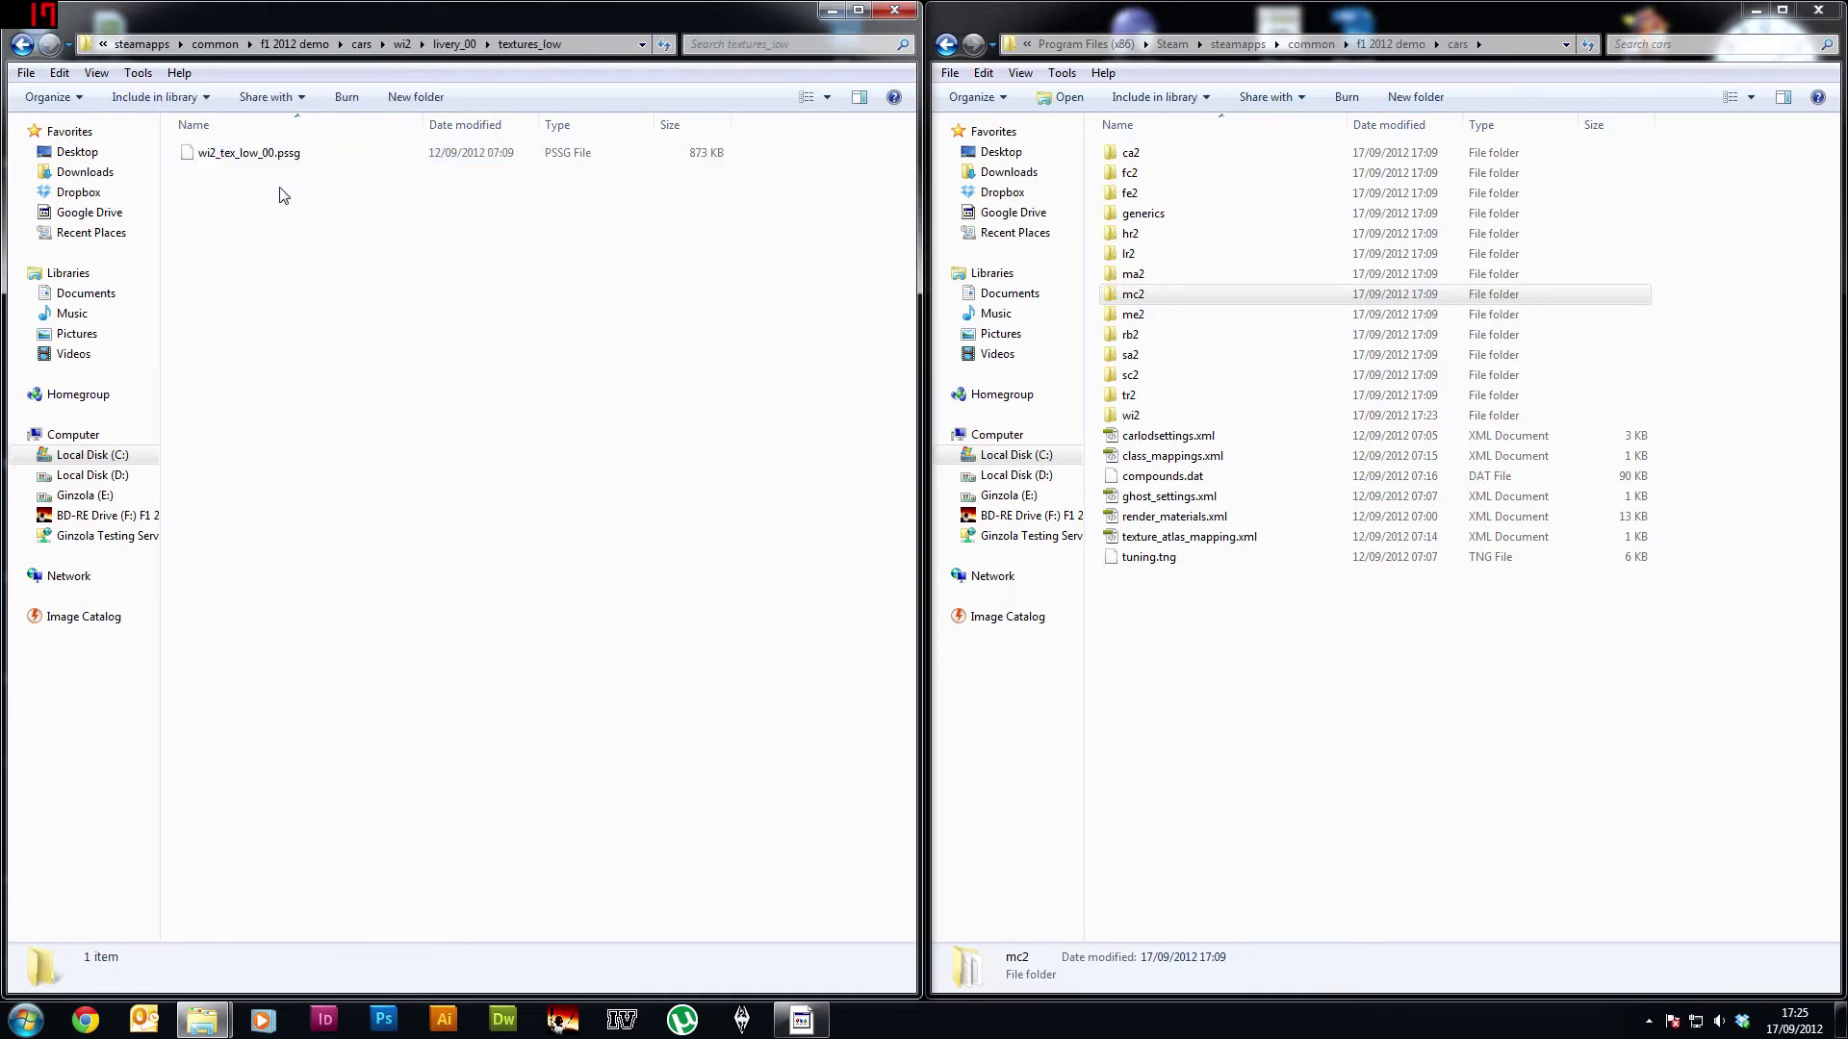
key(BackSpace)
key(BackSpace)
double_click(279, 192)
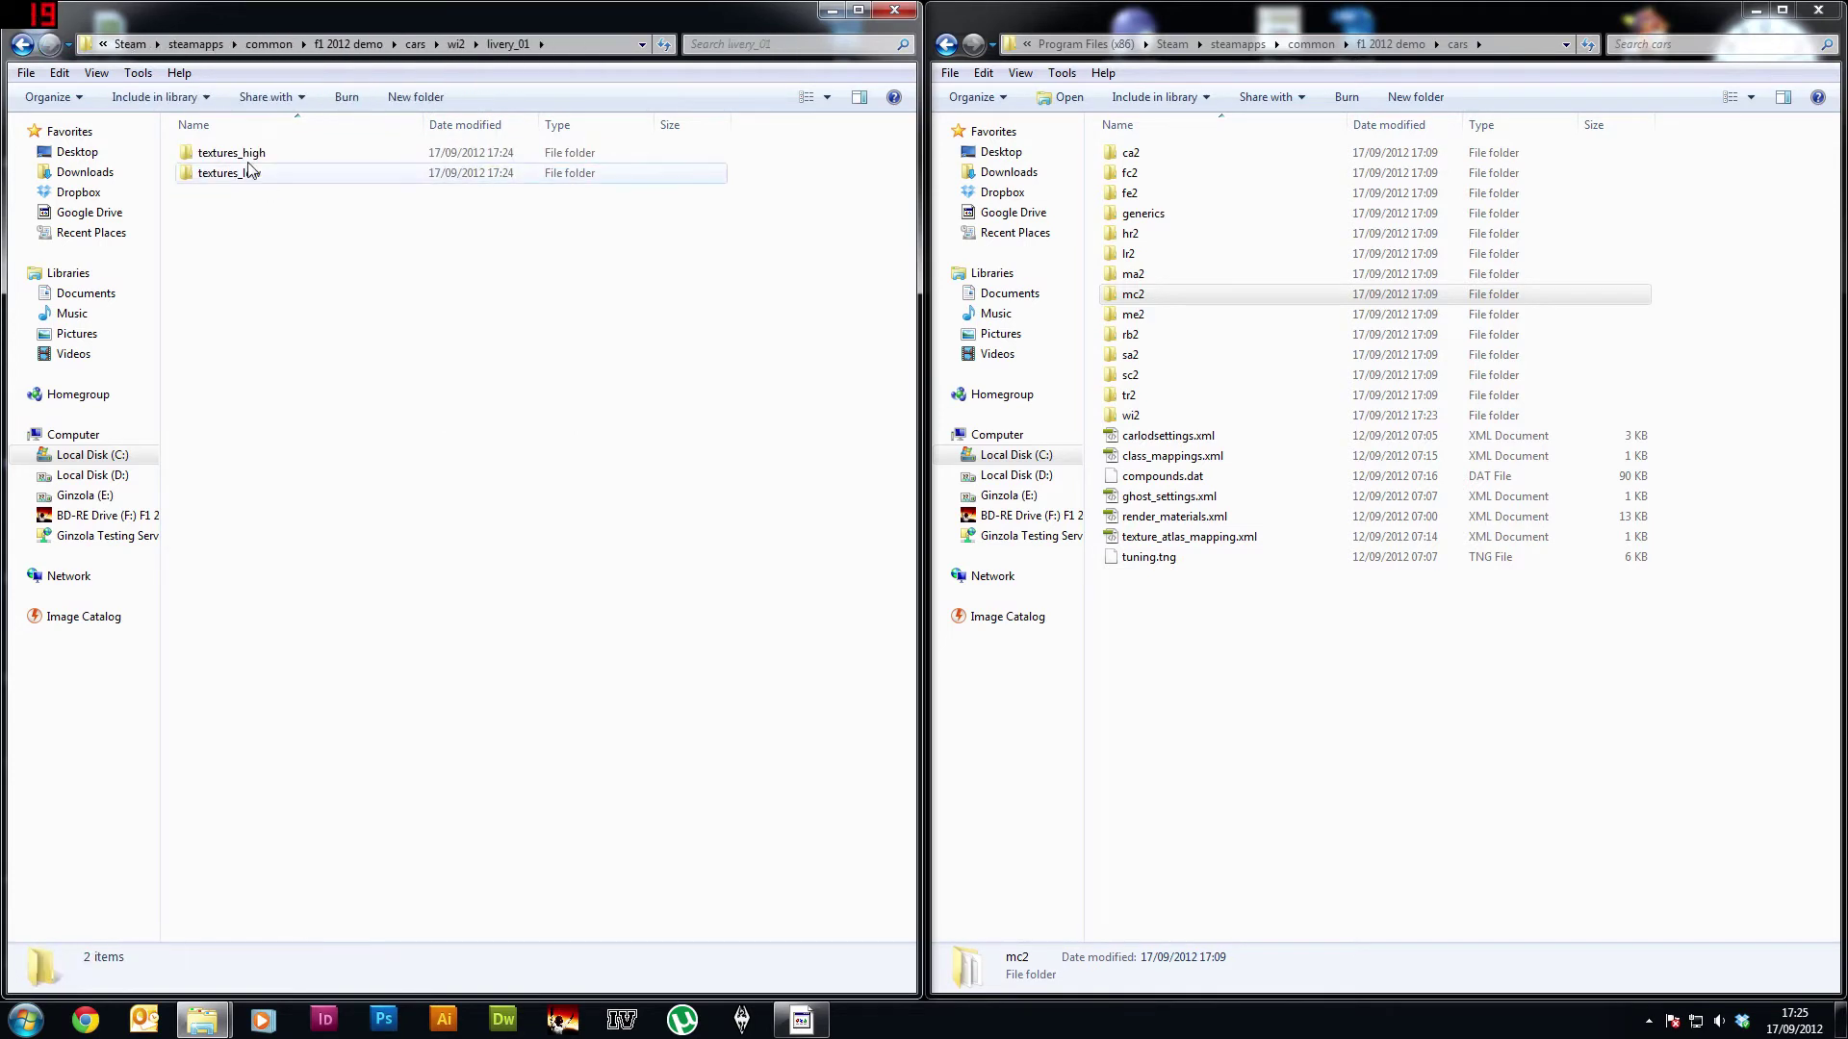
double_click(248, 171)
key(BackSpace)
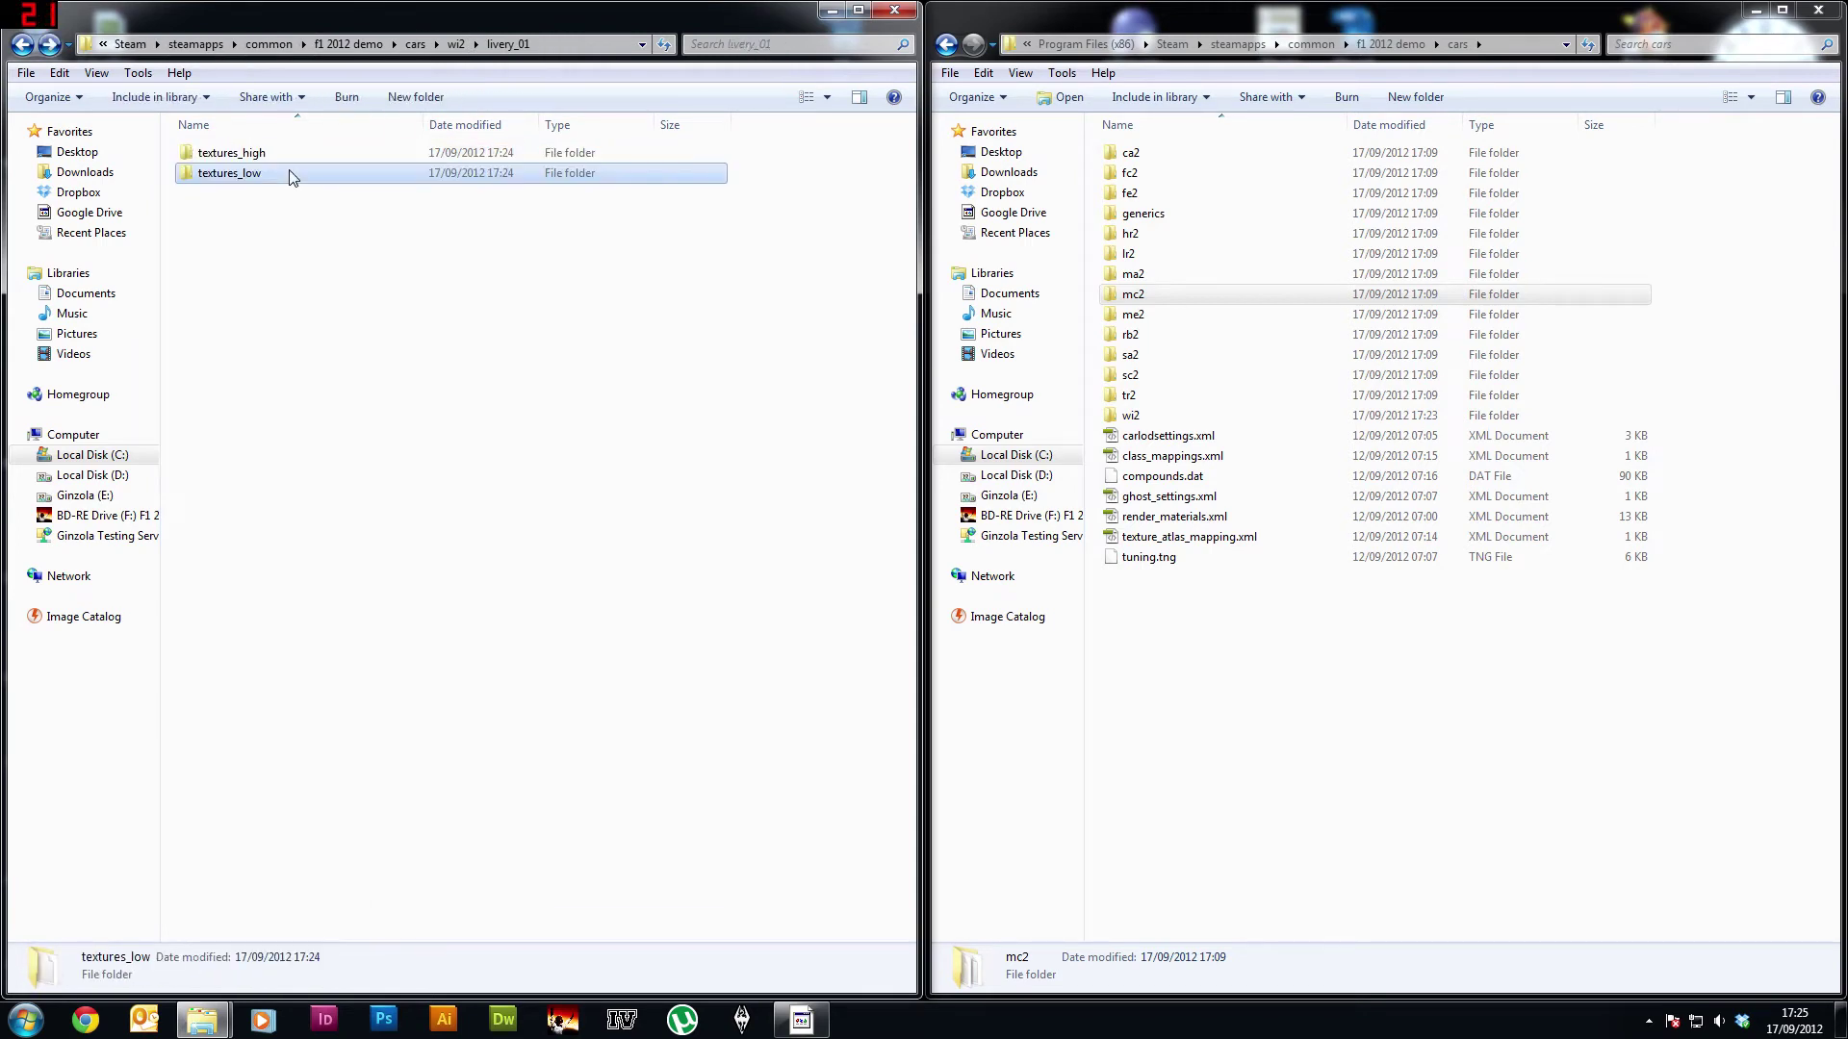
key(BackSpace)
double_click(279, 210)
double_click(260, 154)
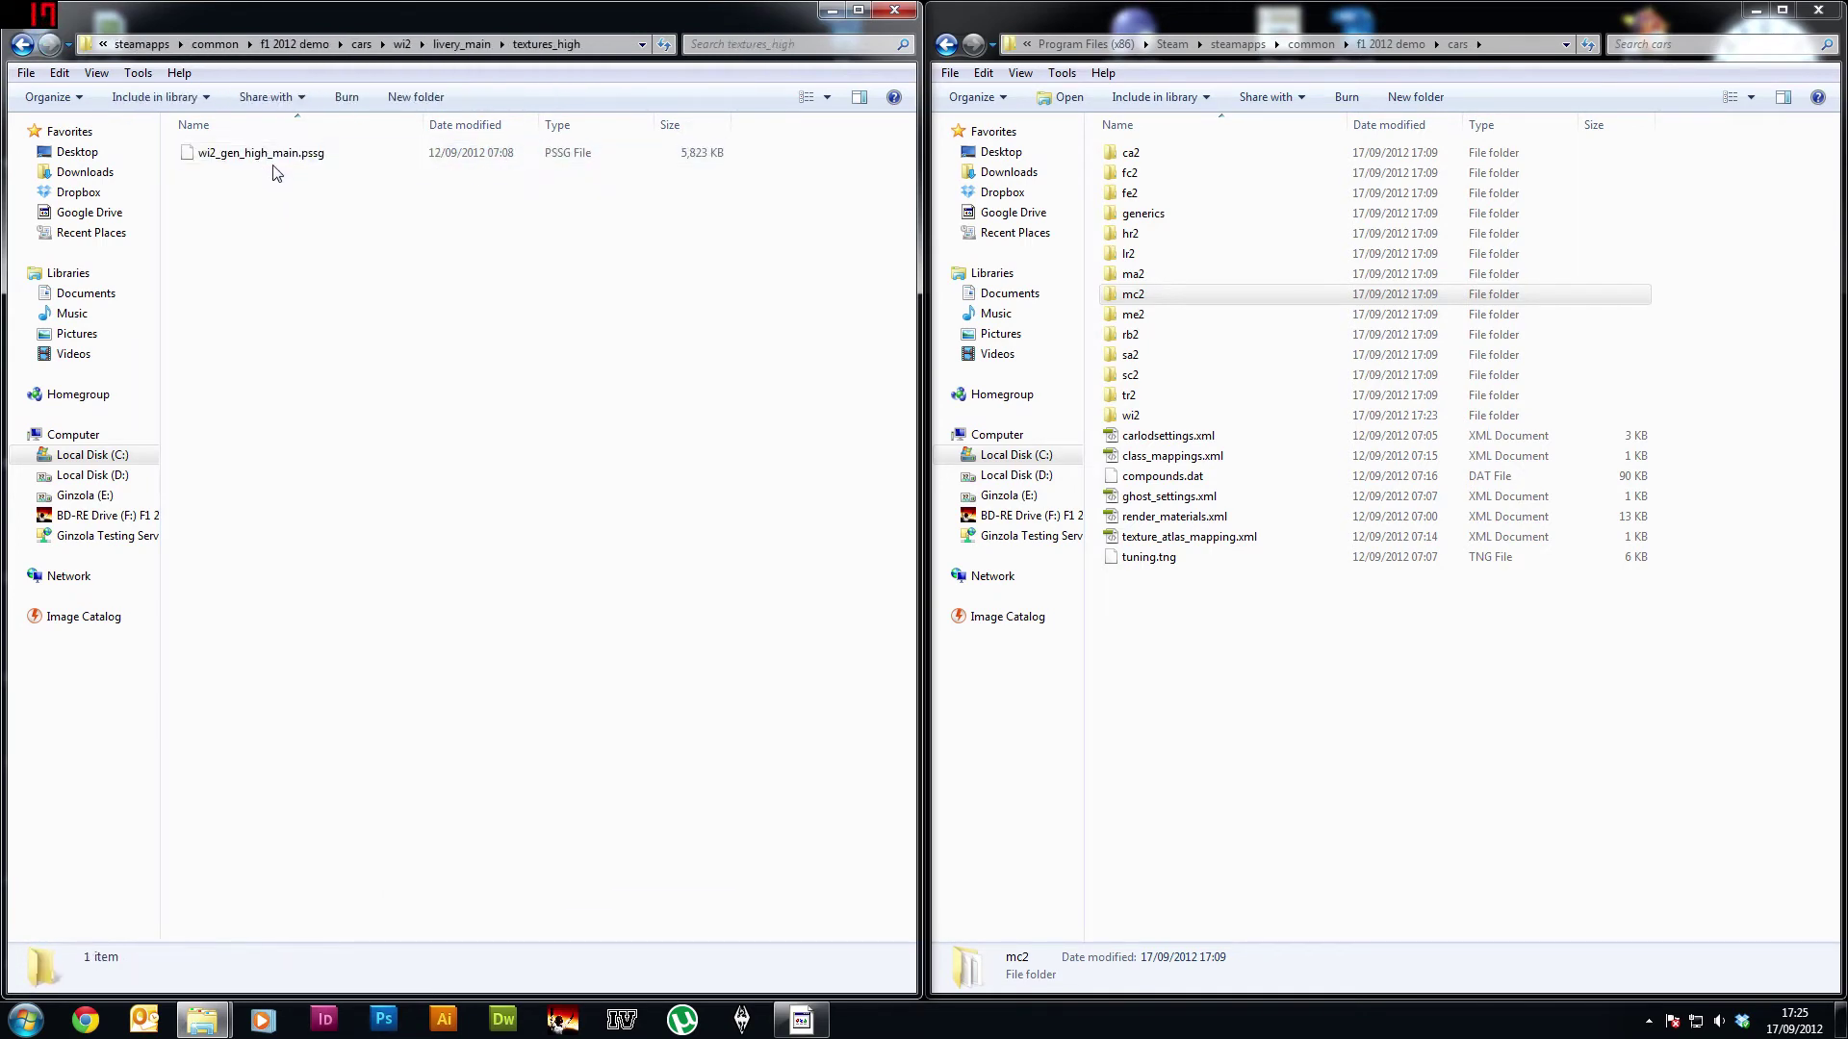
key(BackSpace)
double_click(277, 172)
key(BackSpace)
key(BackSpace)
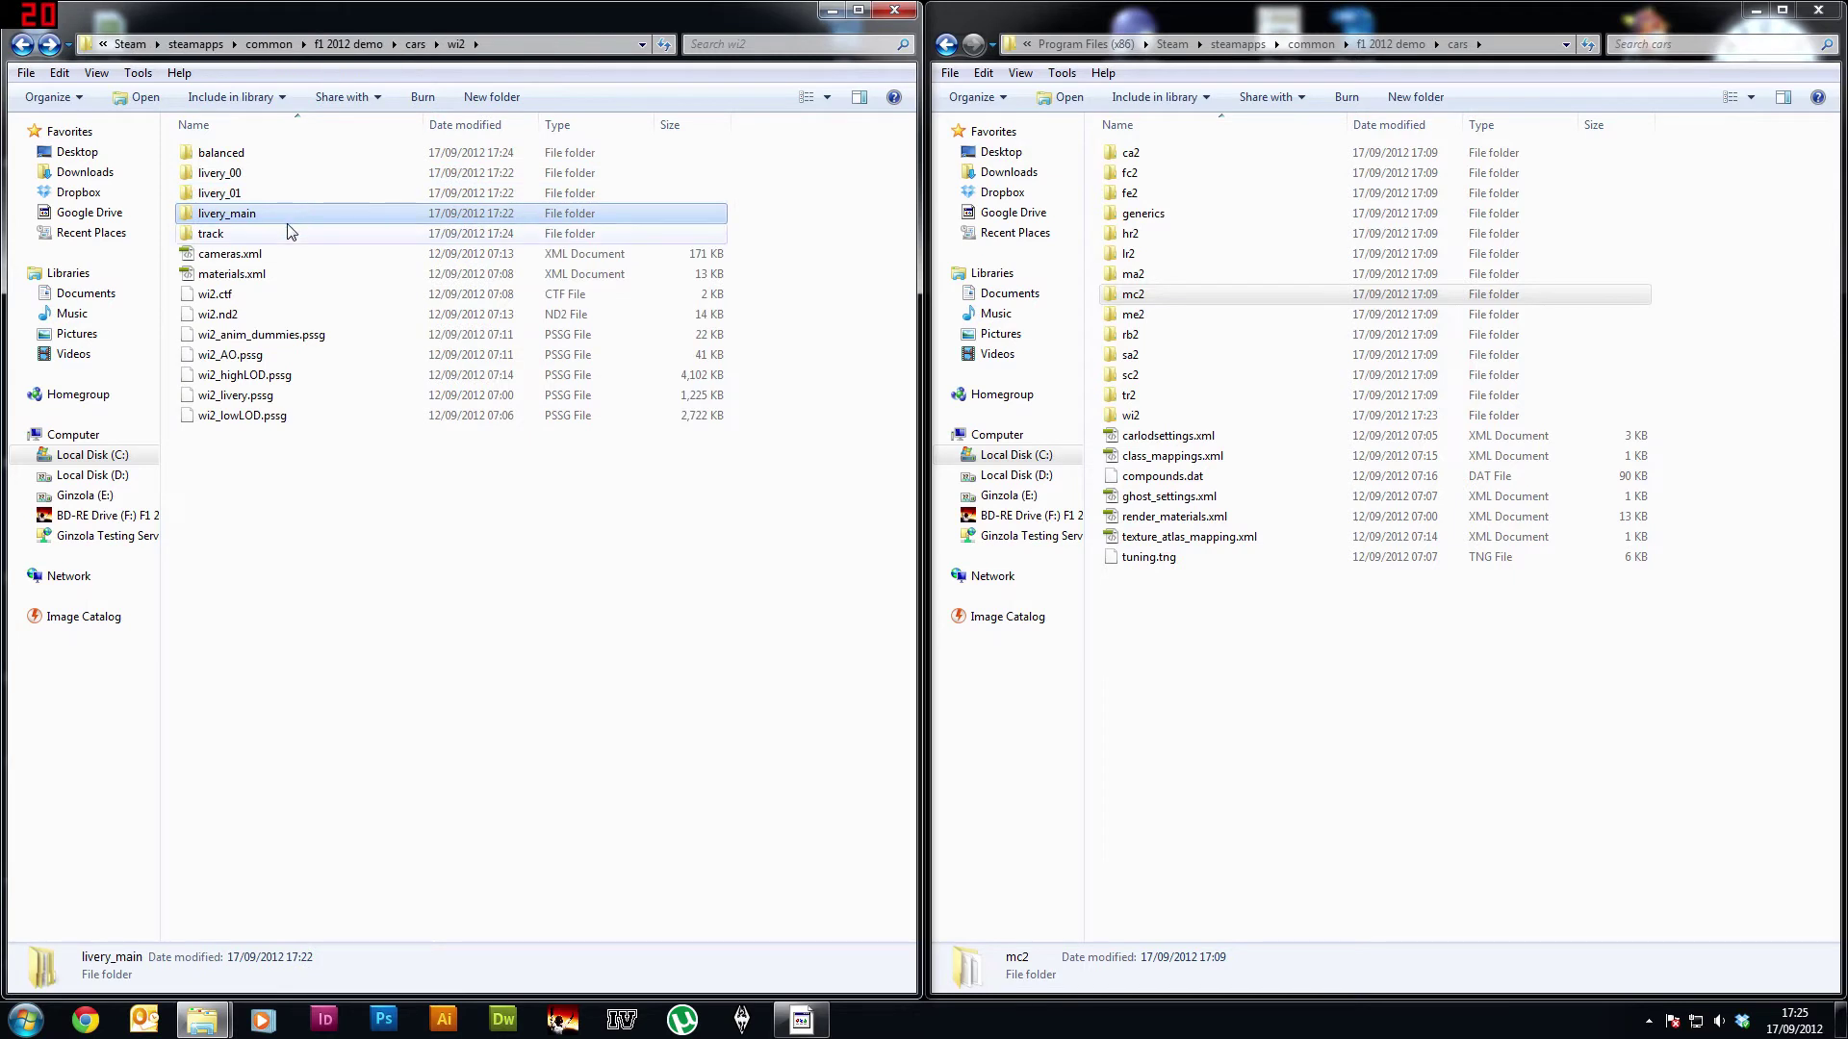
double_click(290, 232)
key(BackSpace)
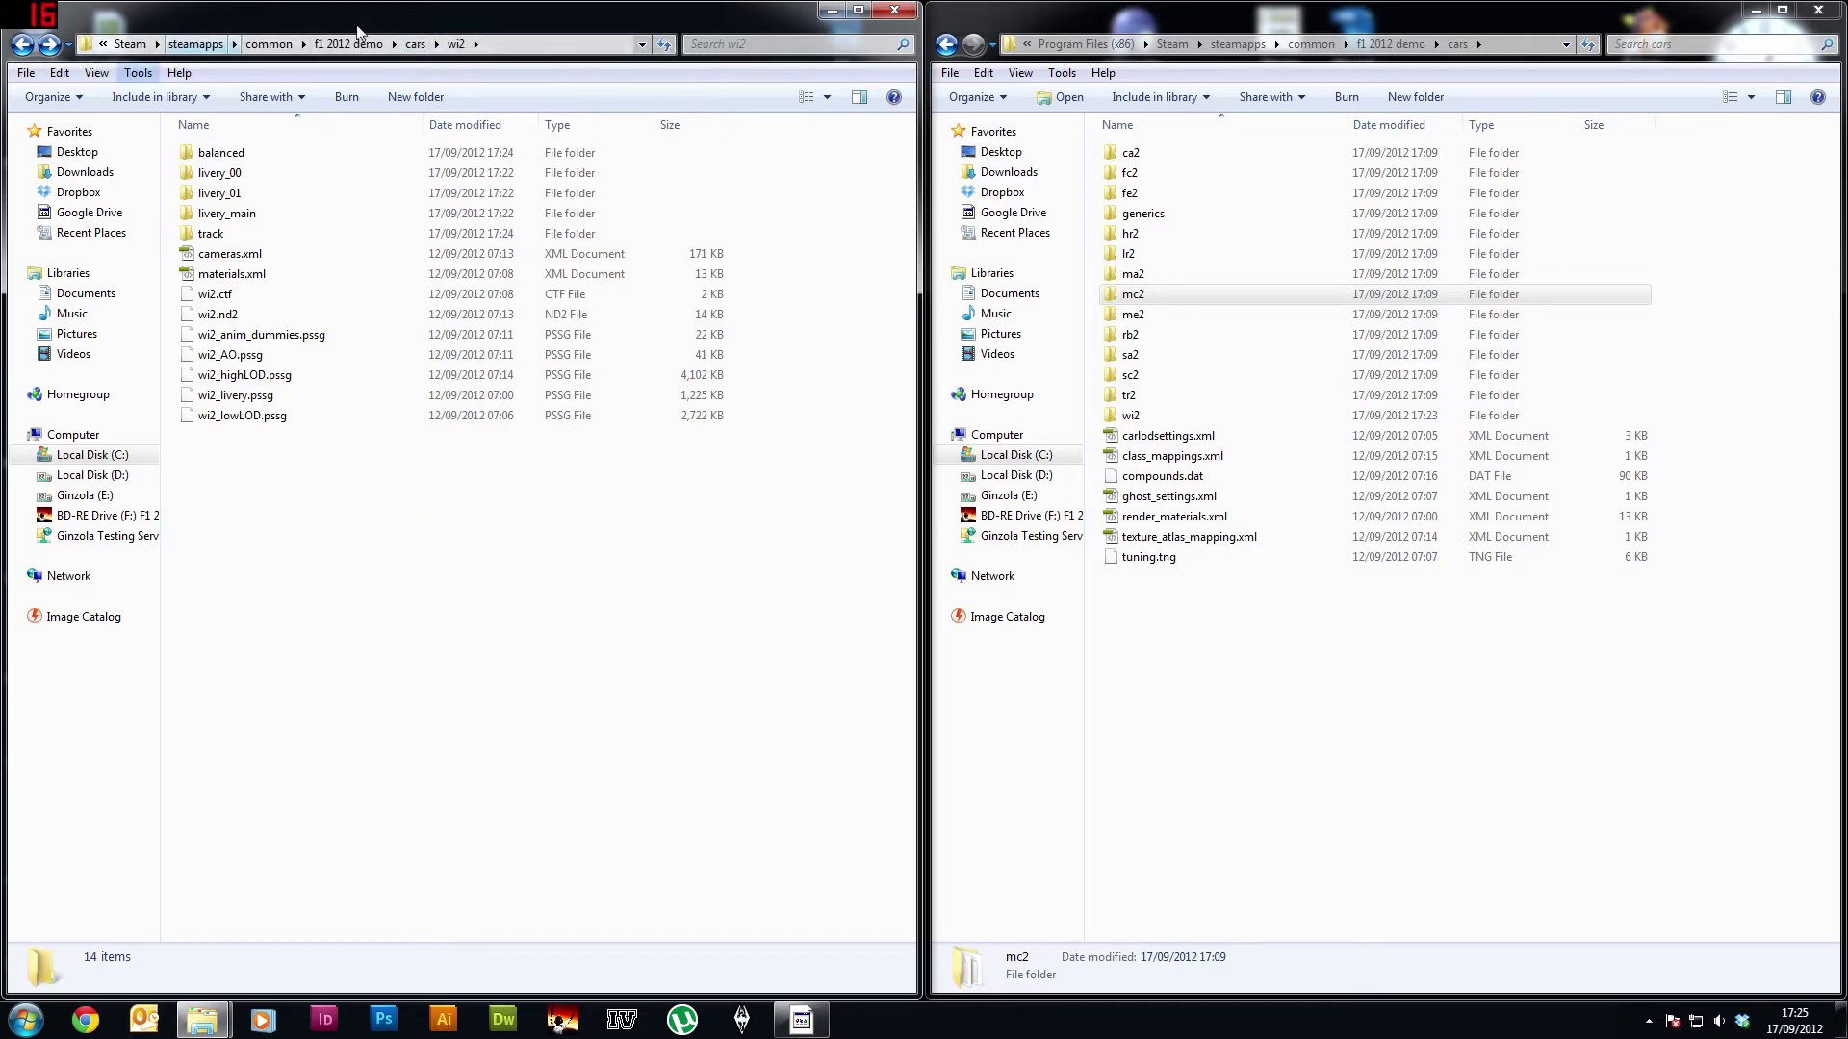
Step: Browse to f1 2012 demo > interiors > wi2 and check the int_wi2.pssg file
click(414, 45)
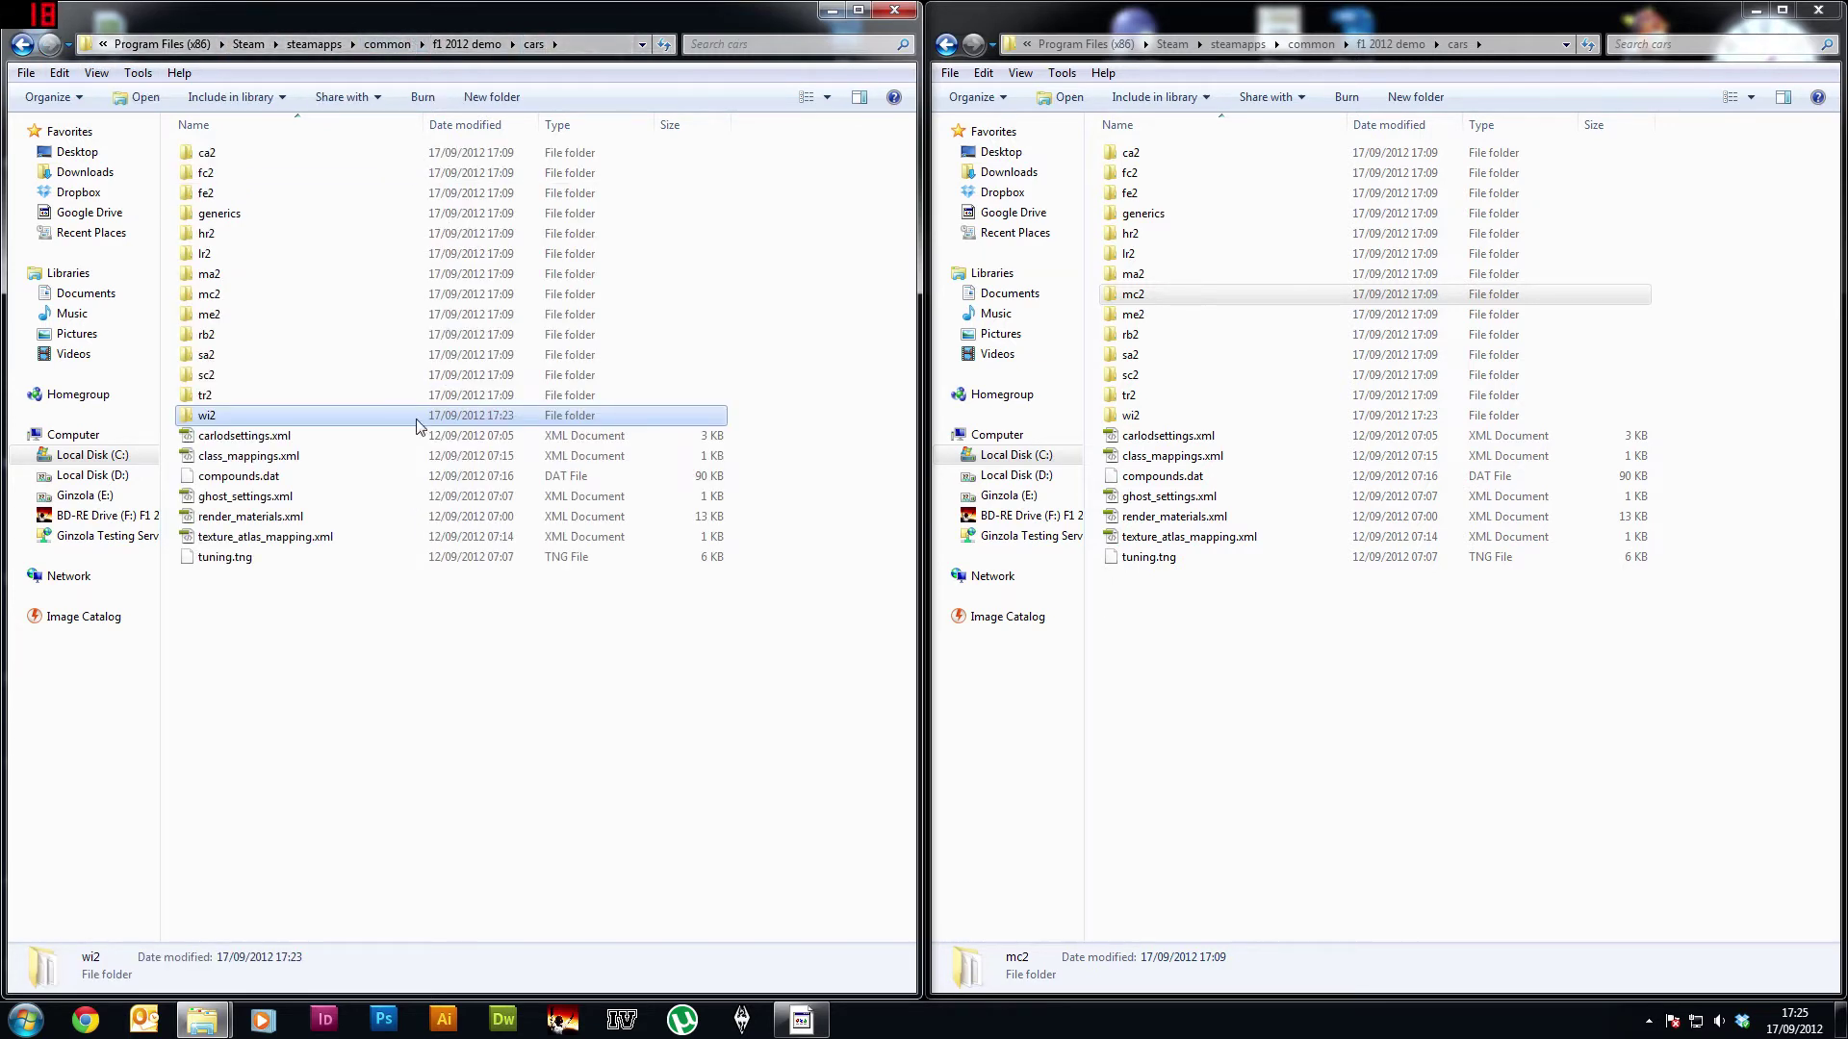
click(486, 44)
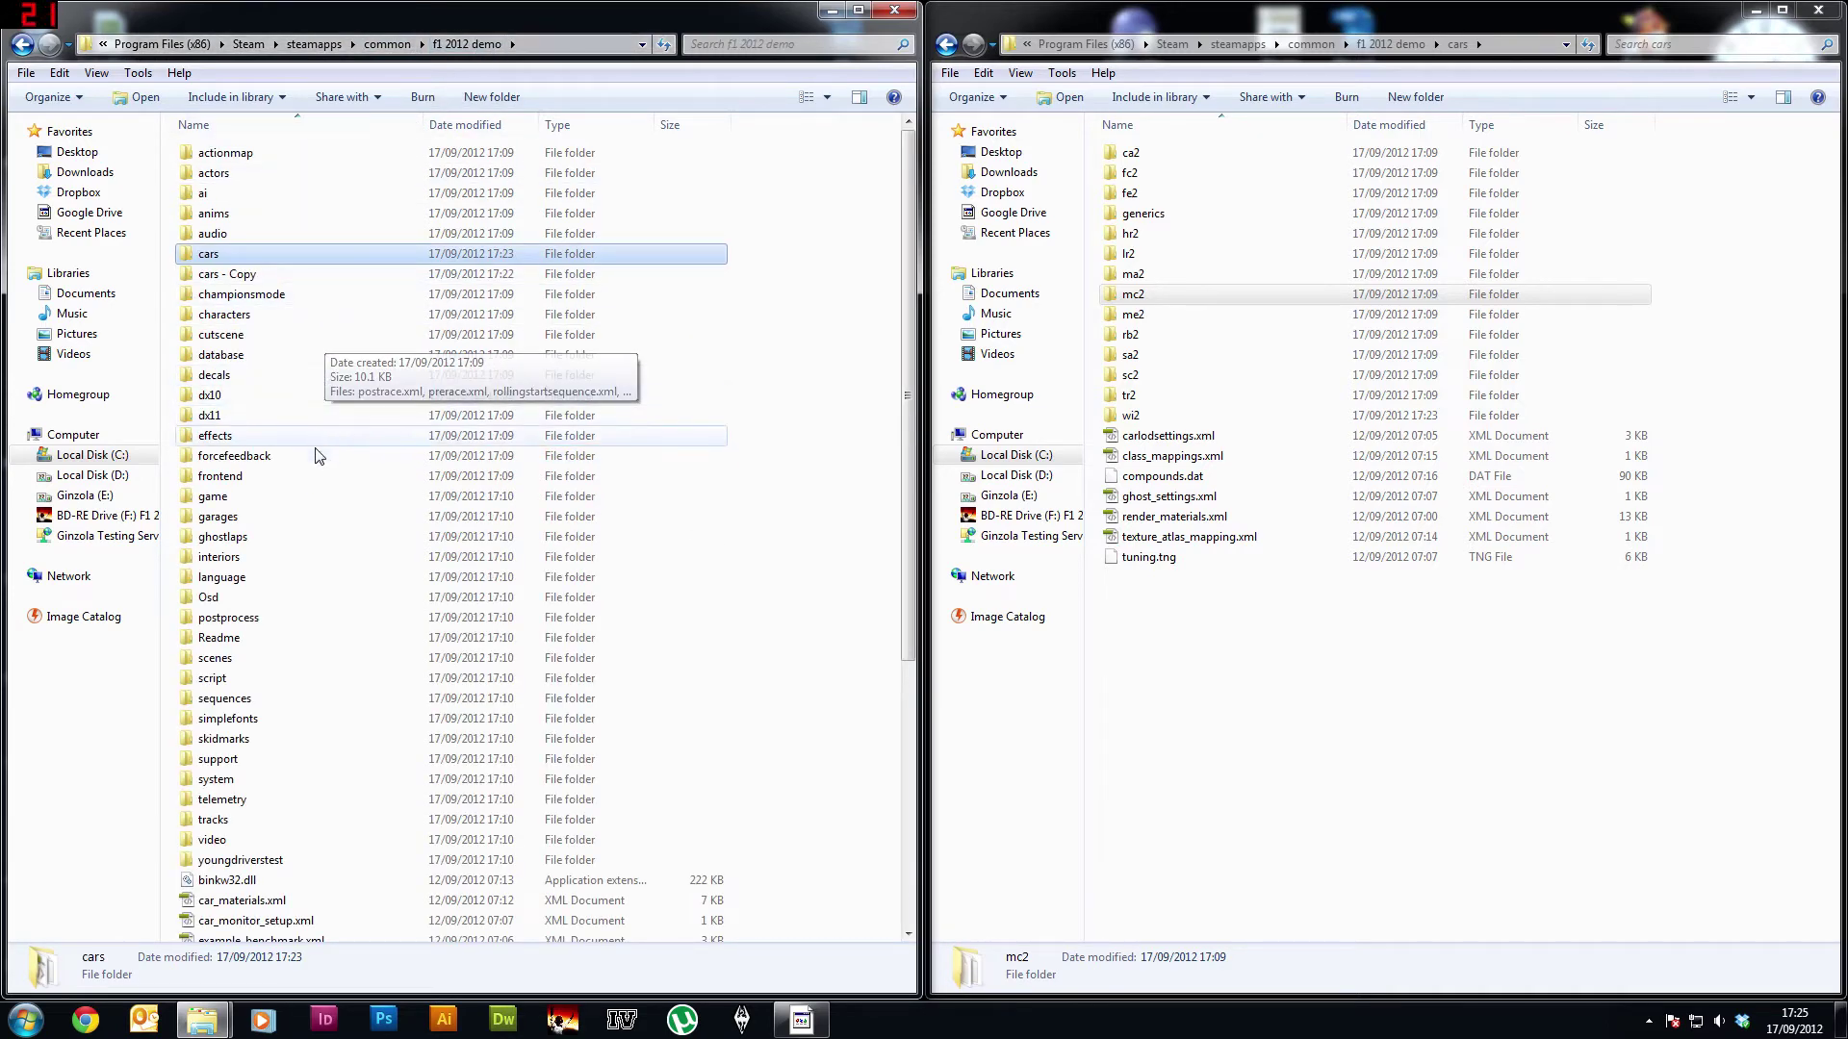
click(293, 557)
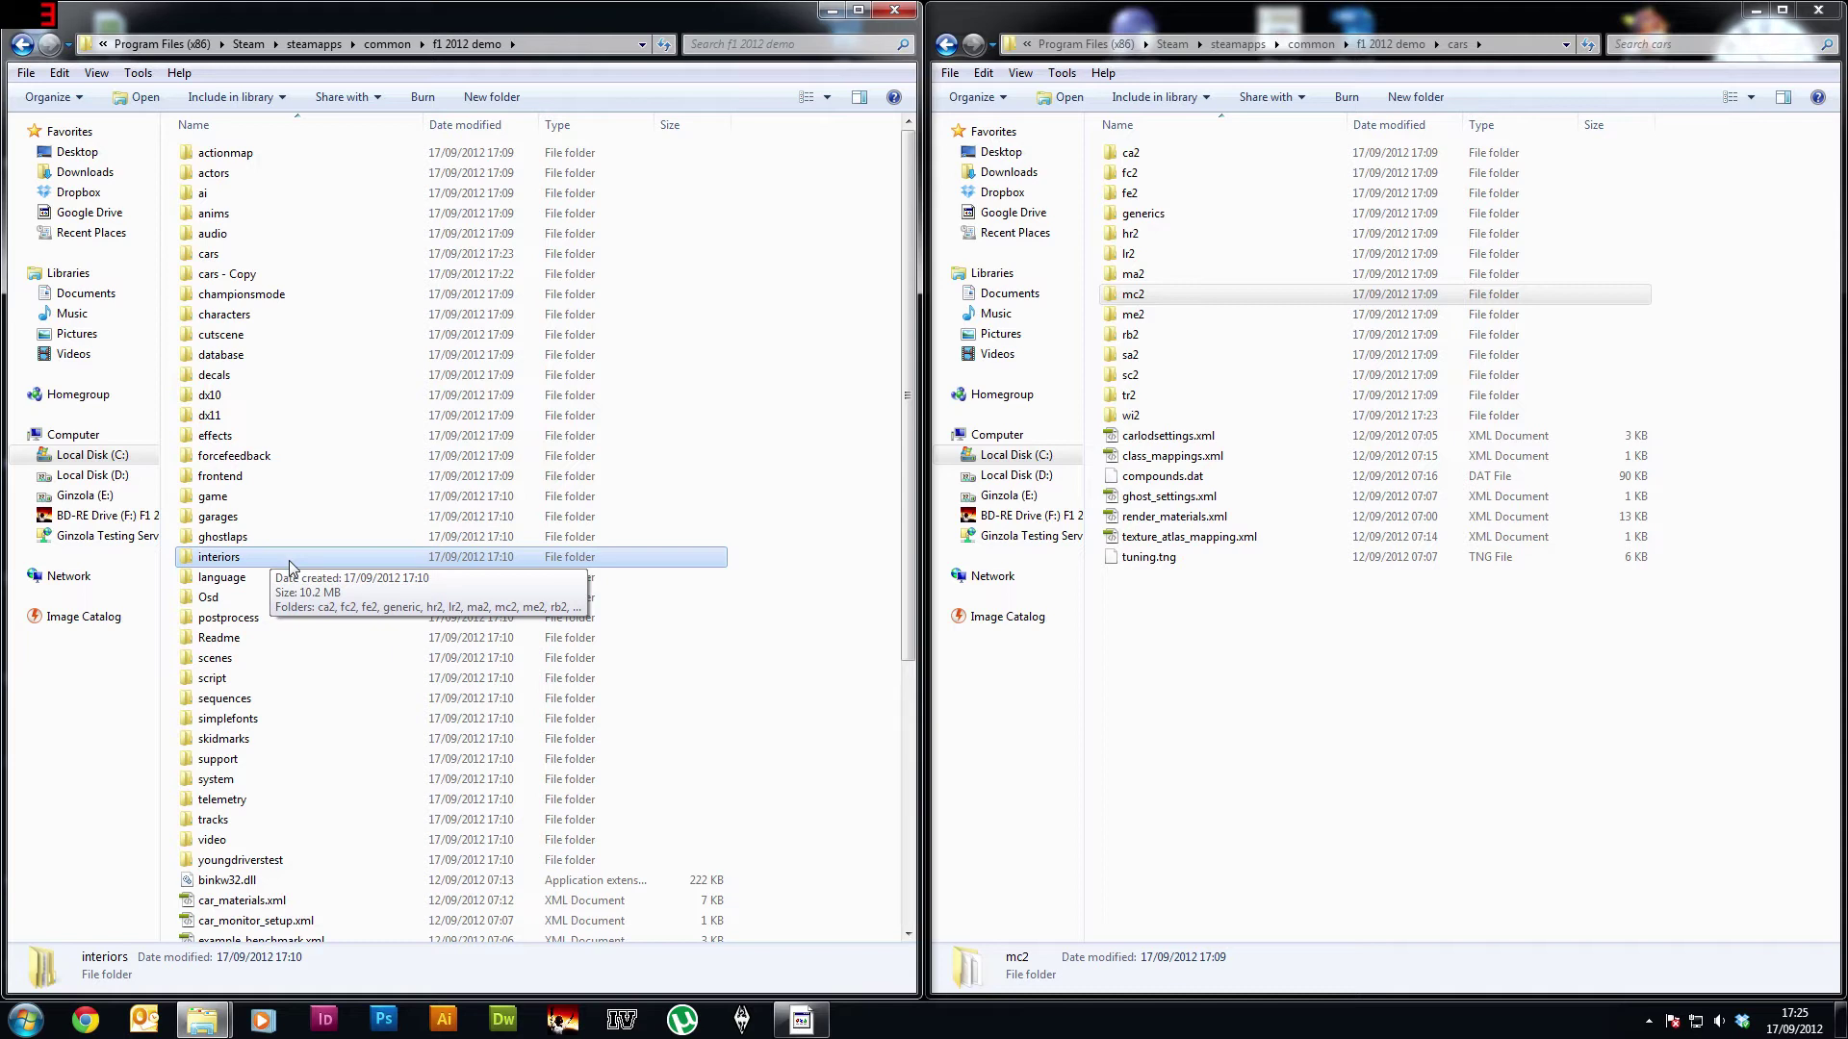
double_click(292, 563)
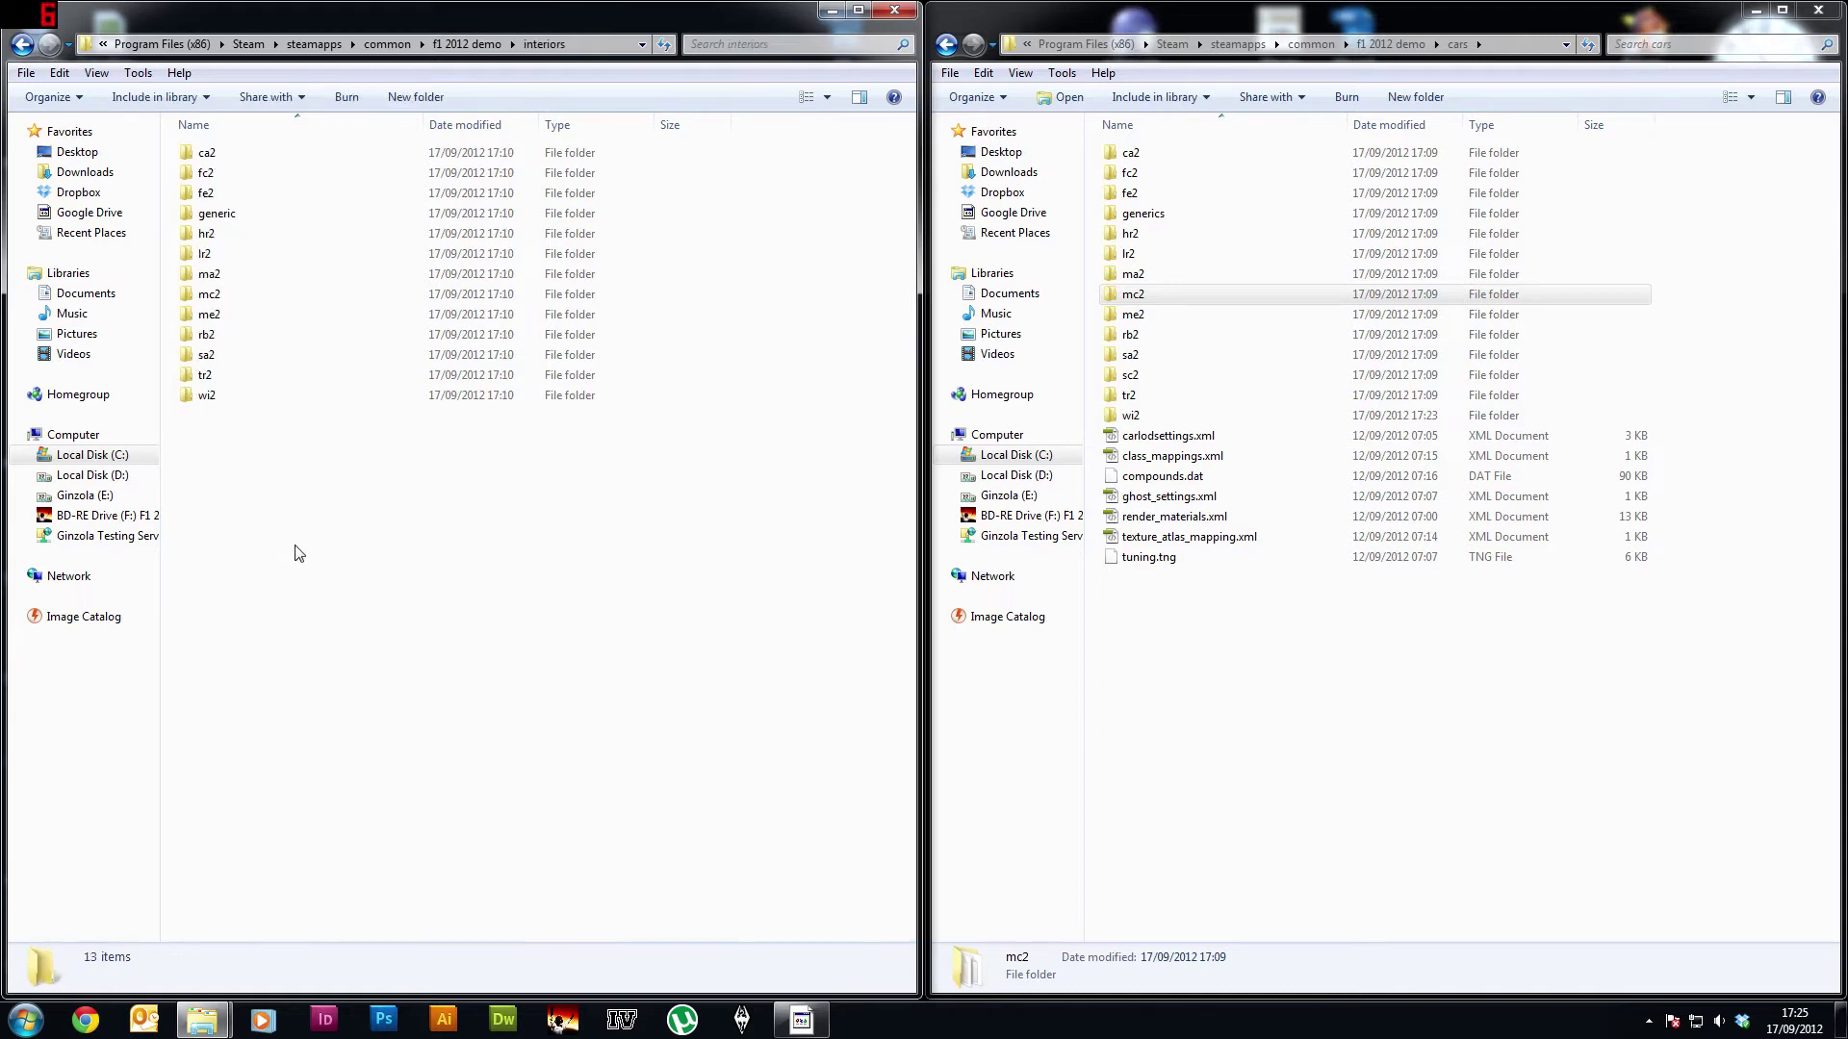
double_click(240, 394)
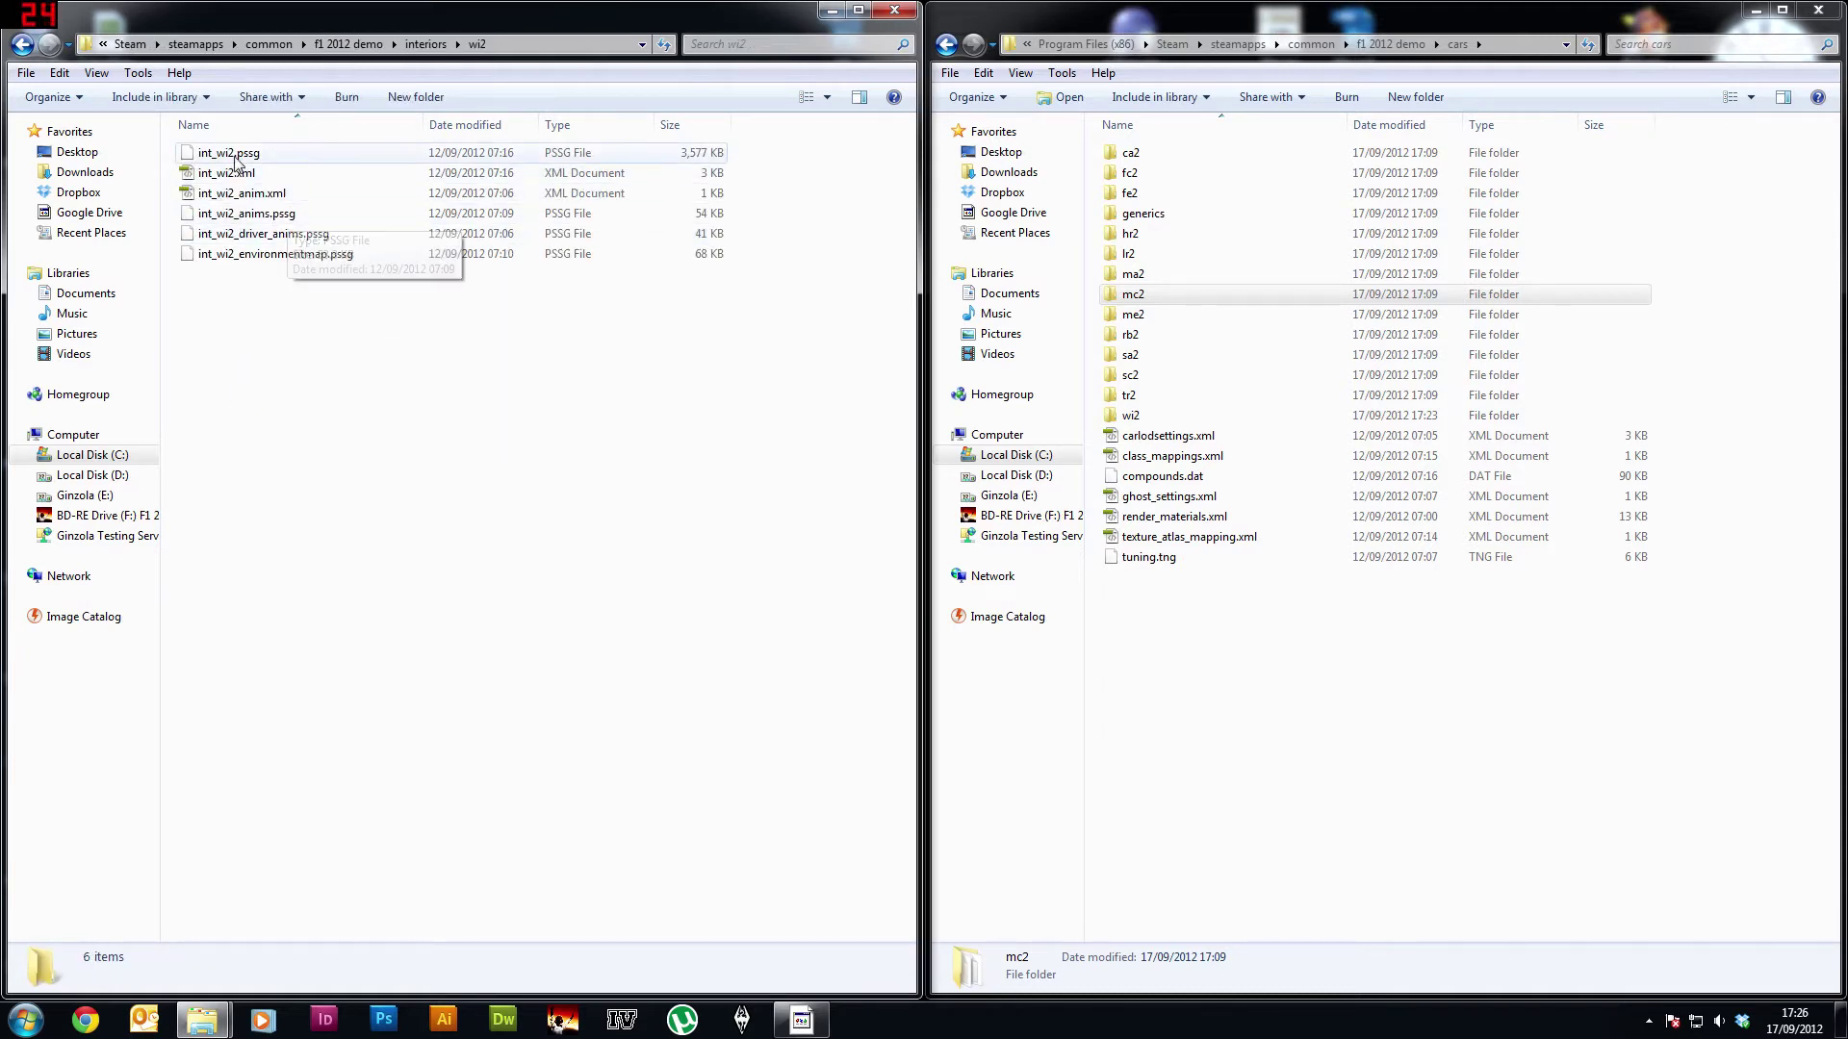
click(313, 154)
key(BackSpace)
key(BackSpace)
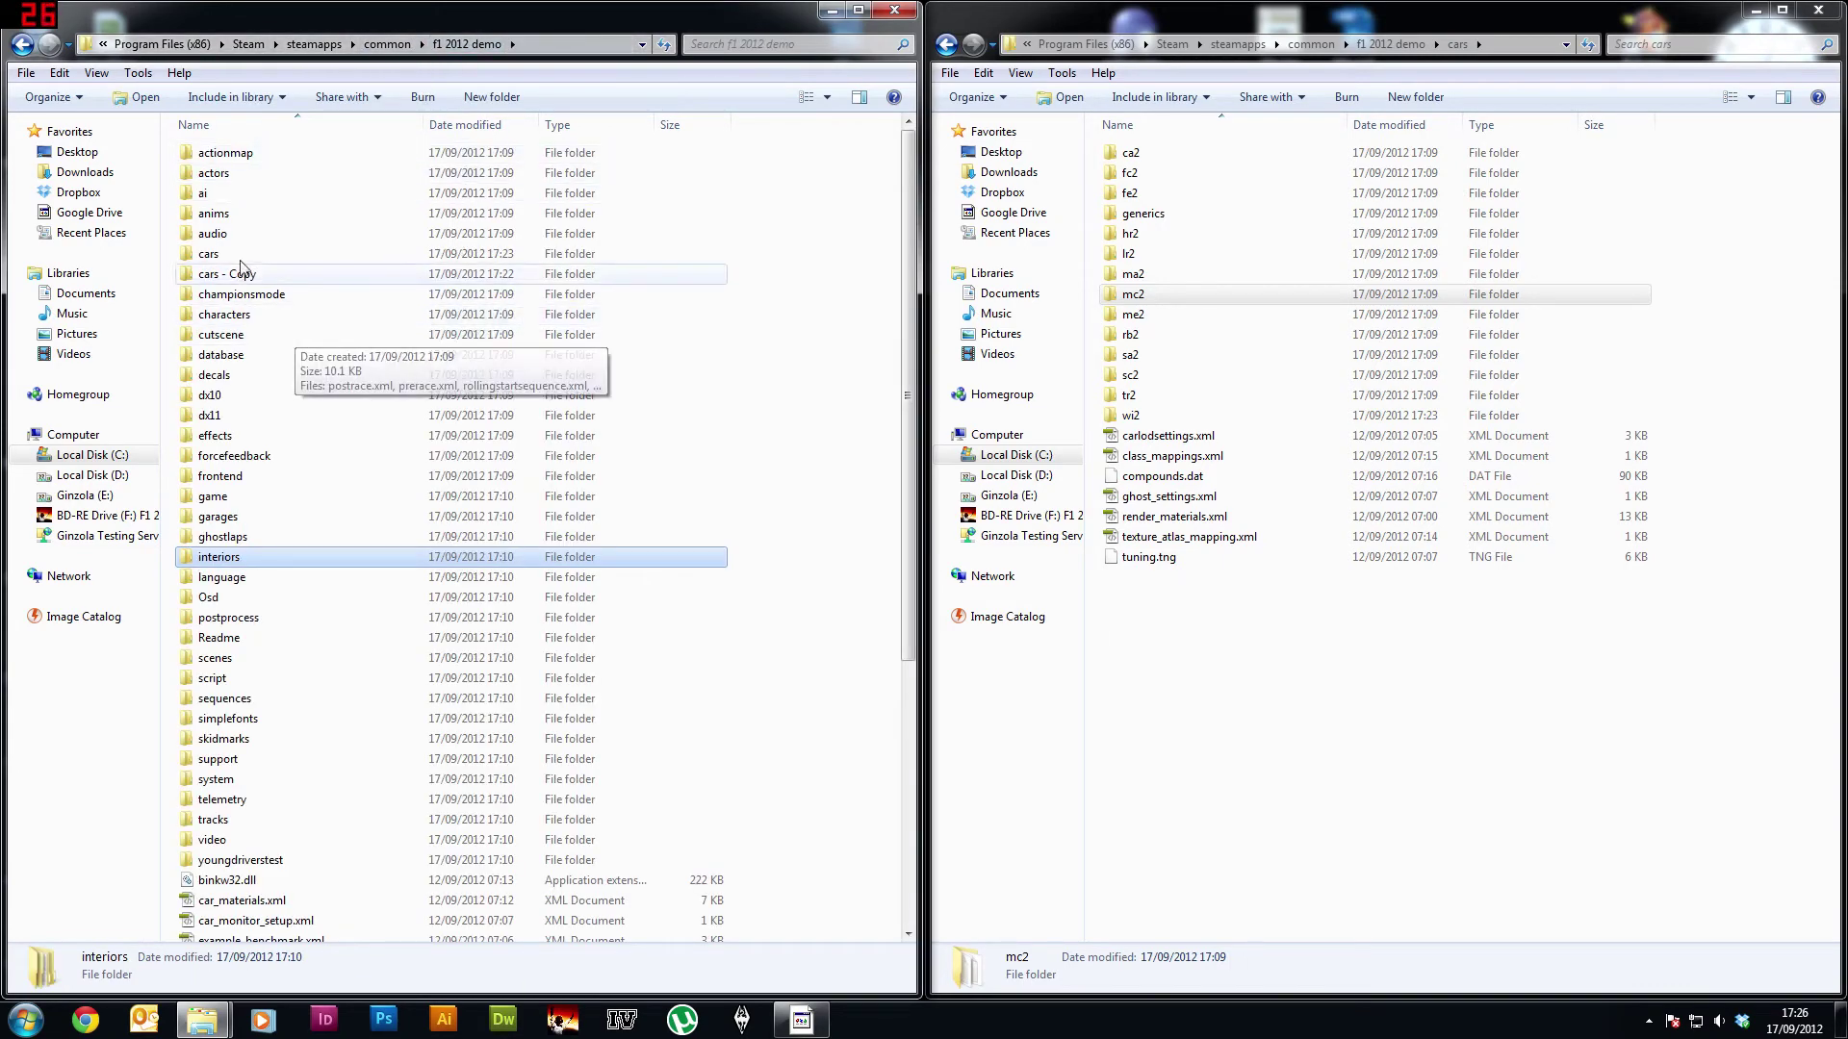
Step: Go back into the cars folder via the wi2 car folder
double_click(242, 254)
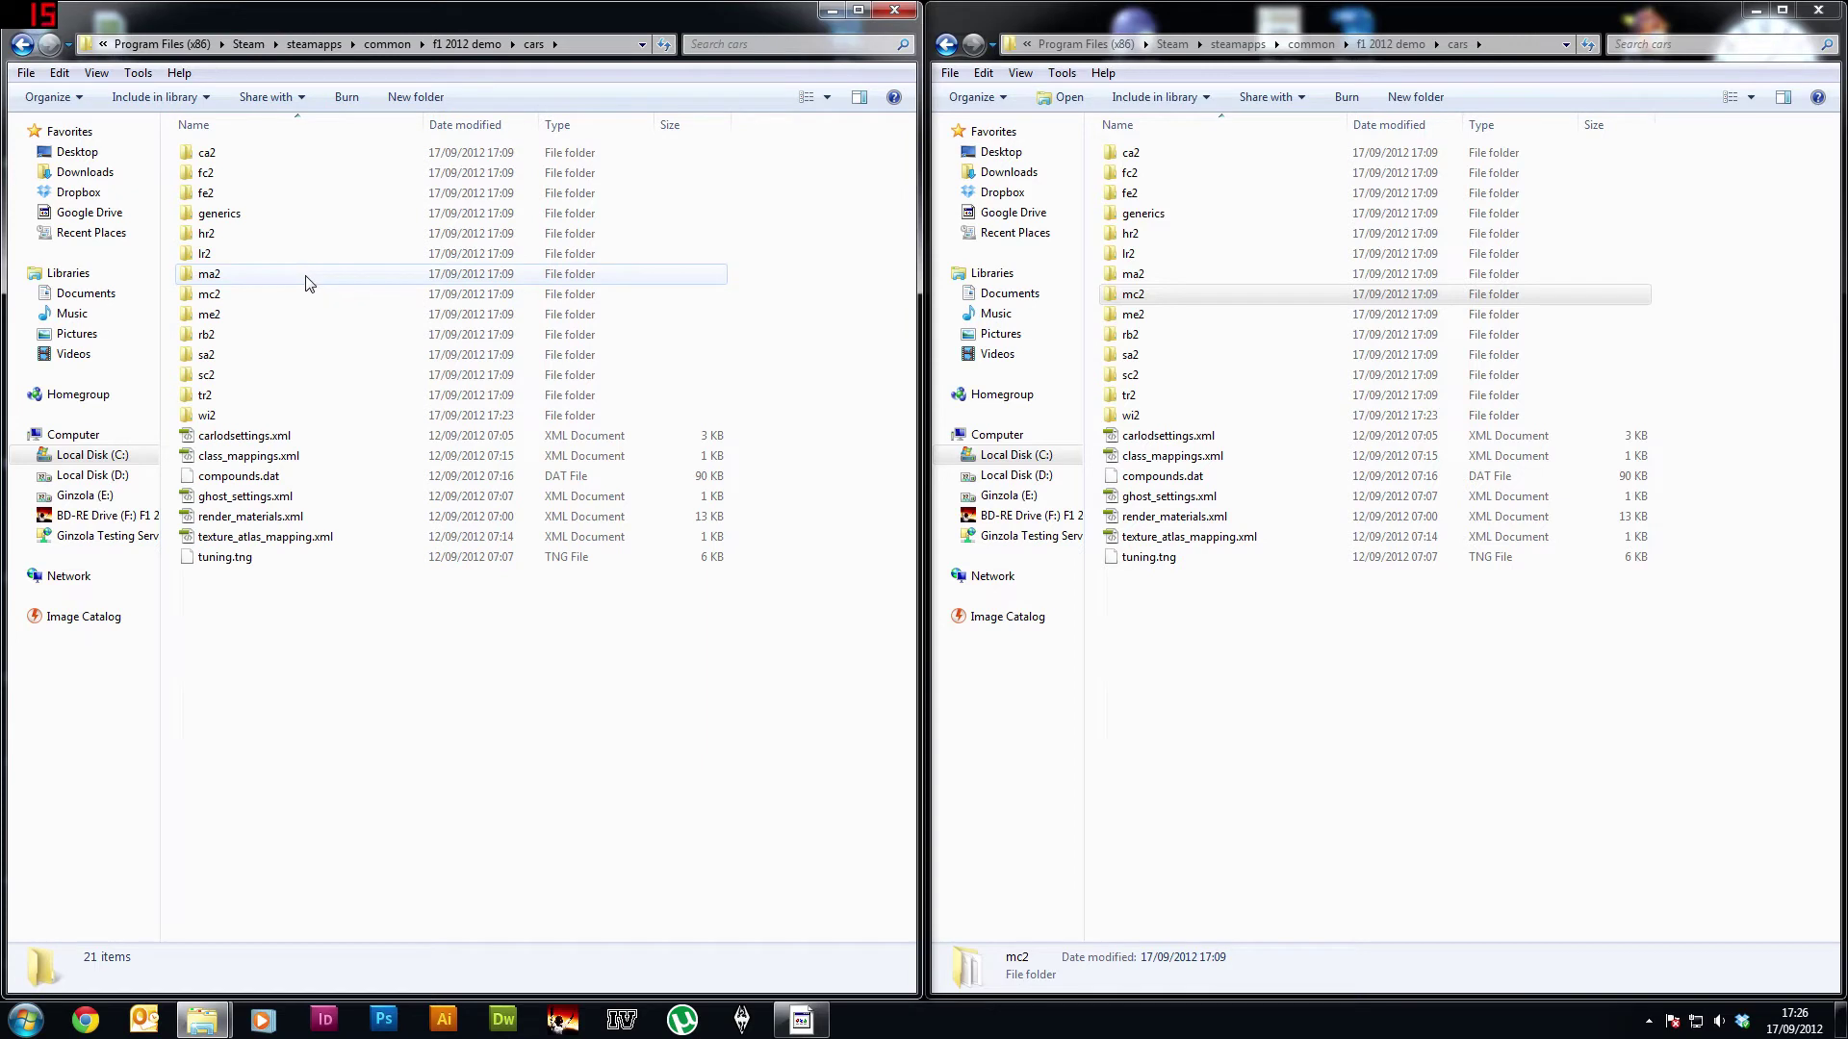
double_click(262, 416)
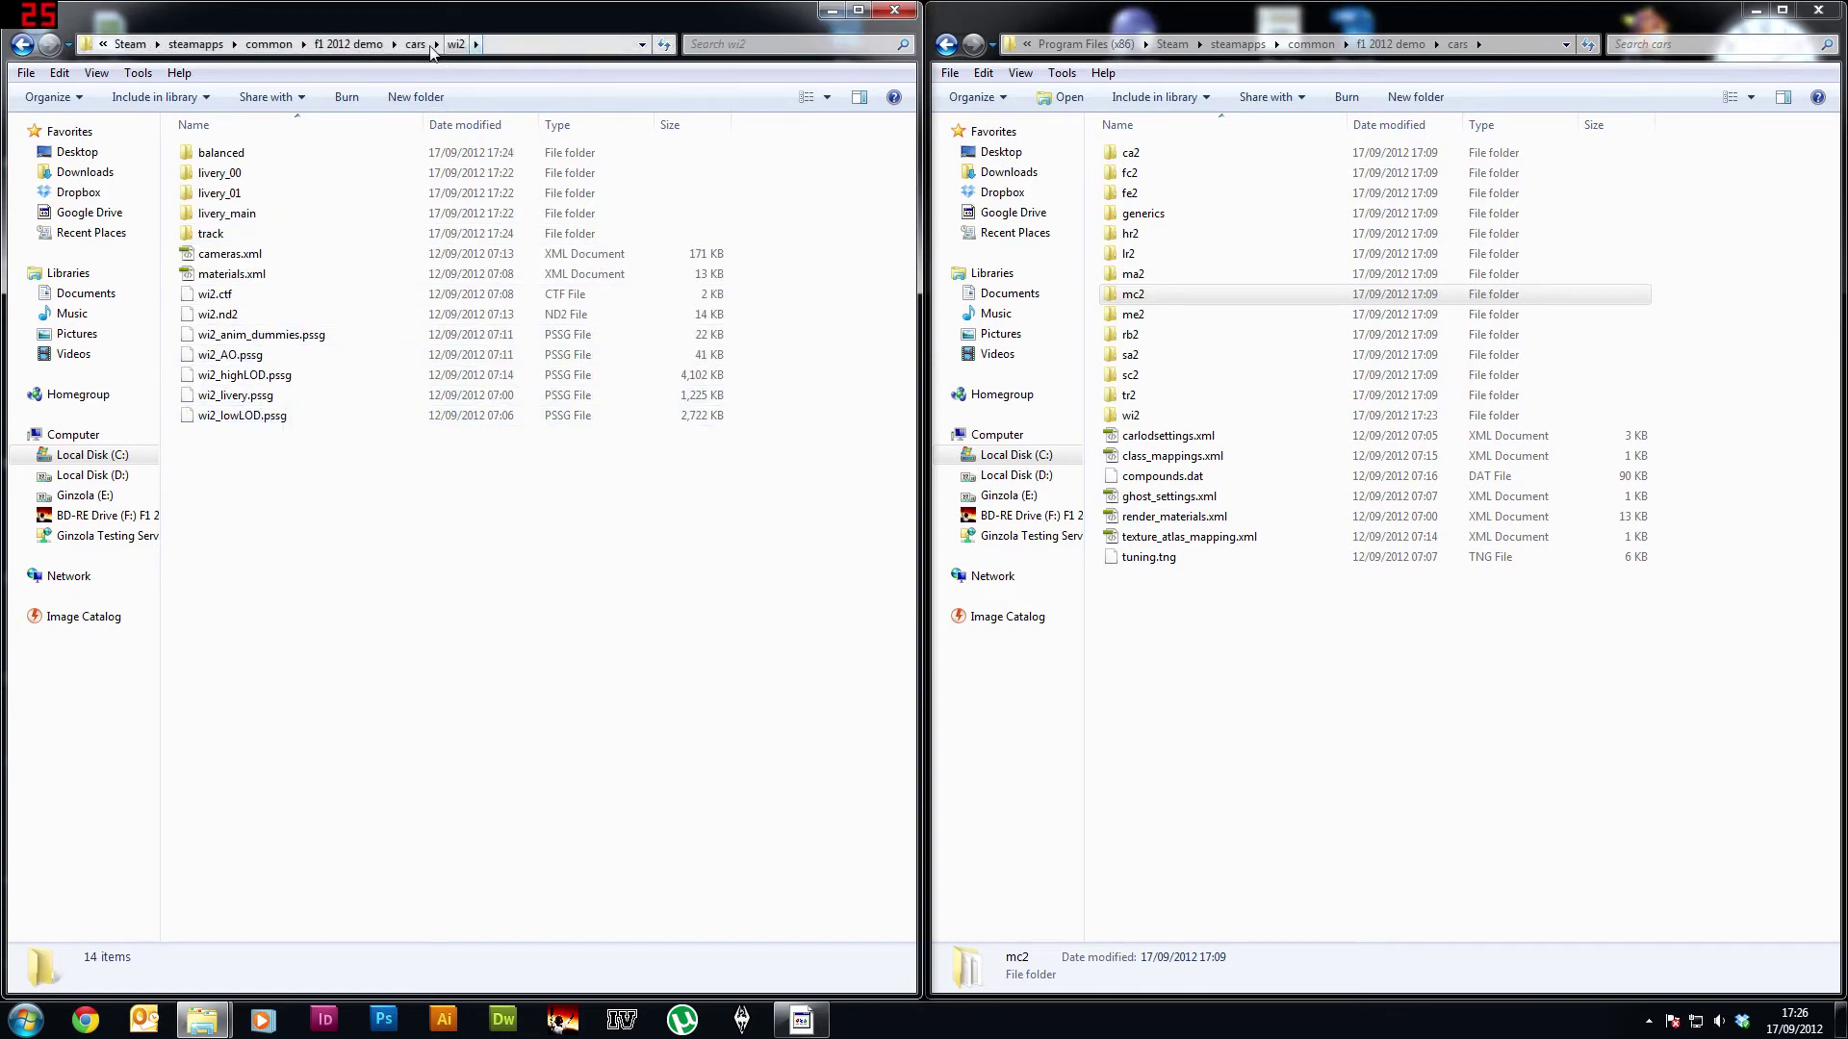
click(418, 44)
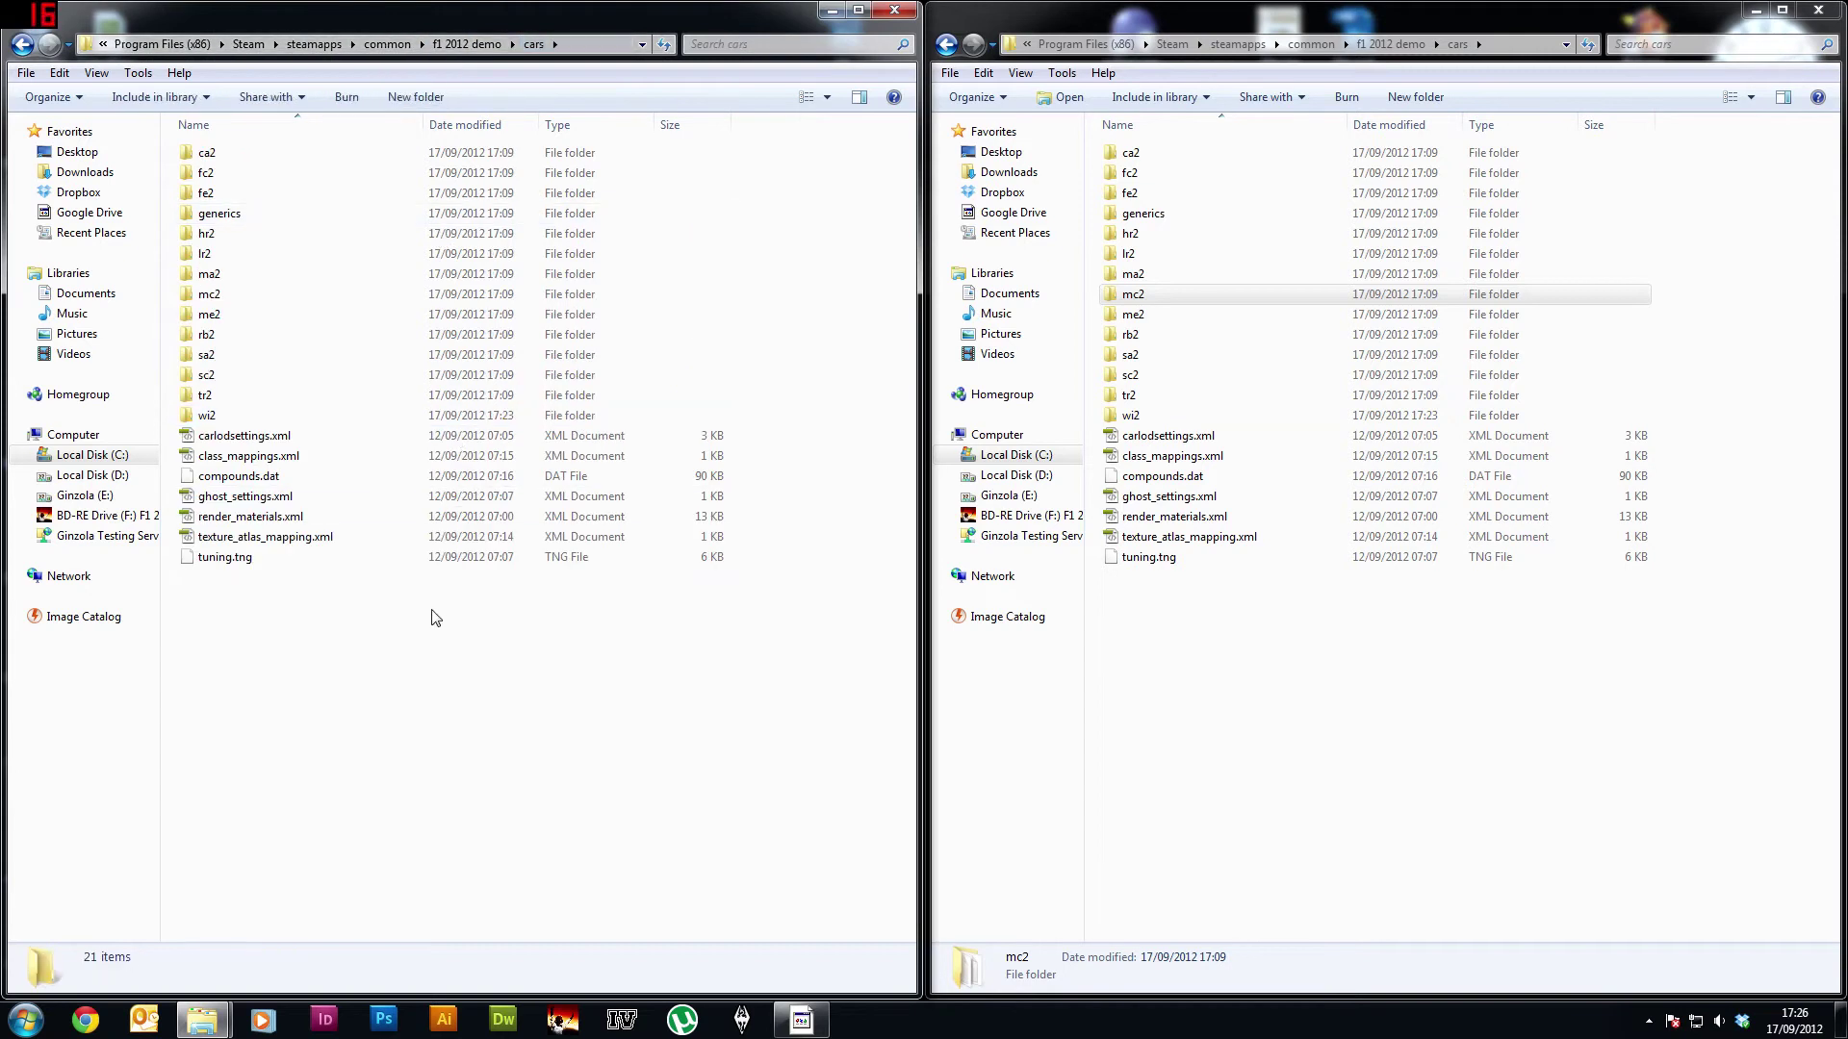
Step: Permanently delete the wi2 car folder from the cars folder
mouse_move(230, 416)
click(244, 415)
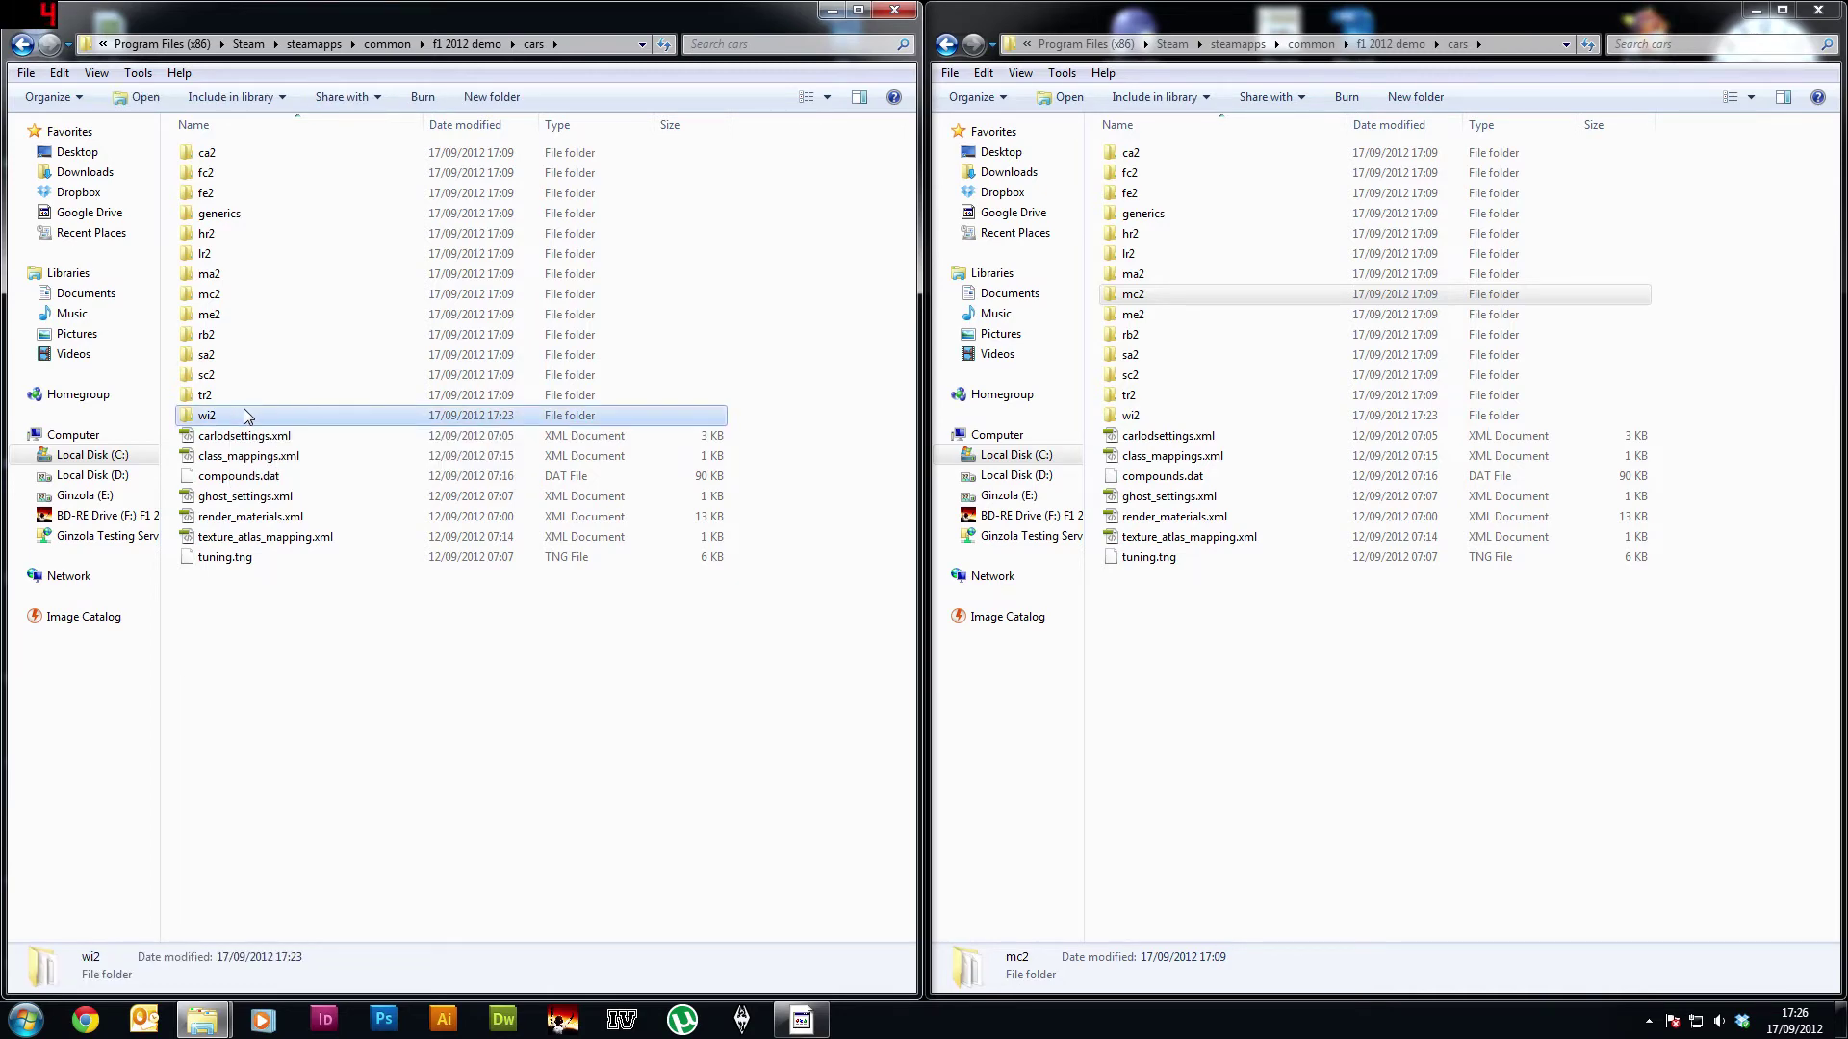
key(shift+Delete)
key(Return)
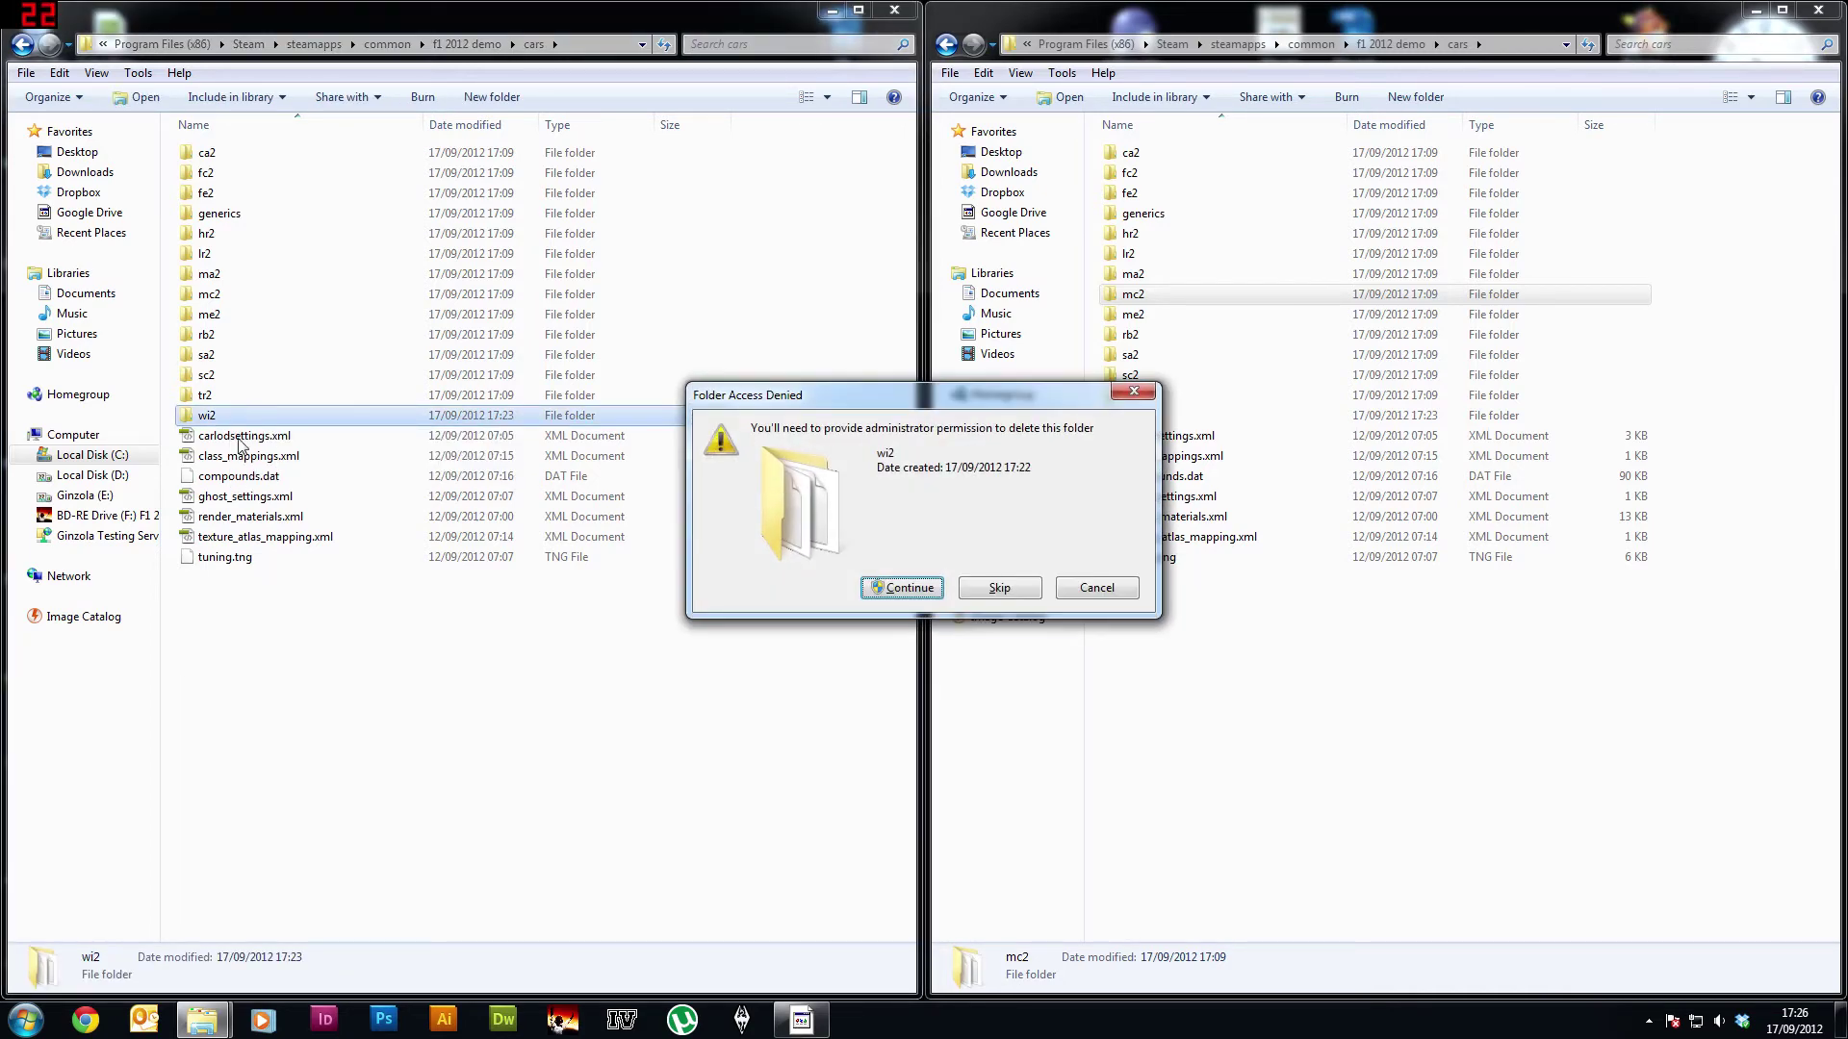
click(885, 588)
Step: Copy hr2 from the cars - Copy folder into cars, cancelling the file replacement
click(1244, 739)
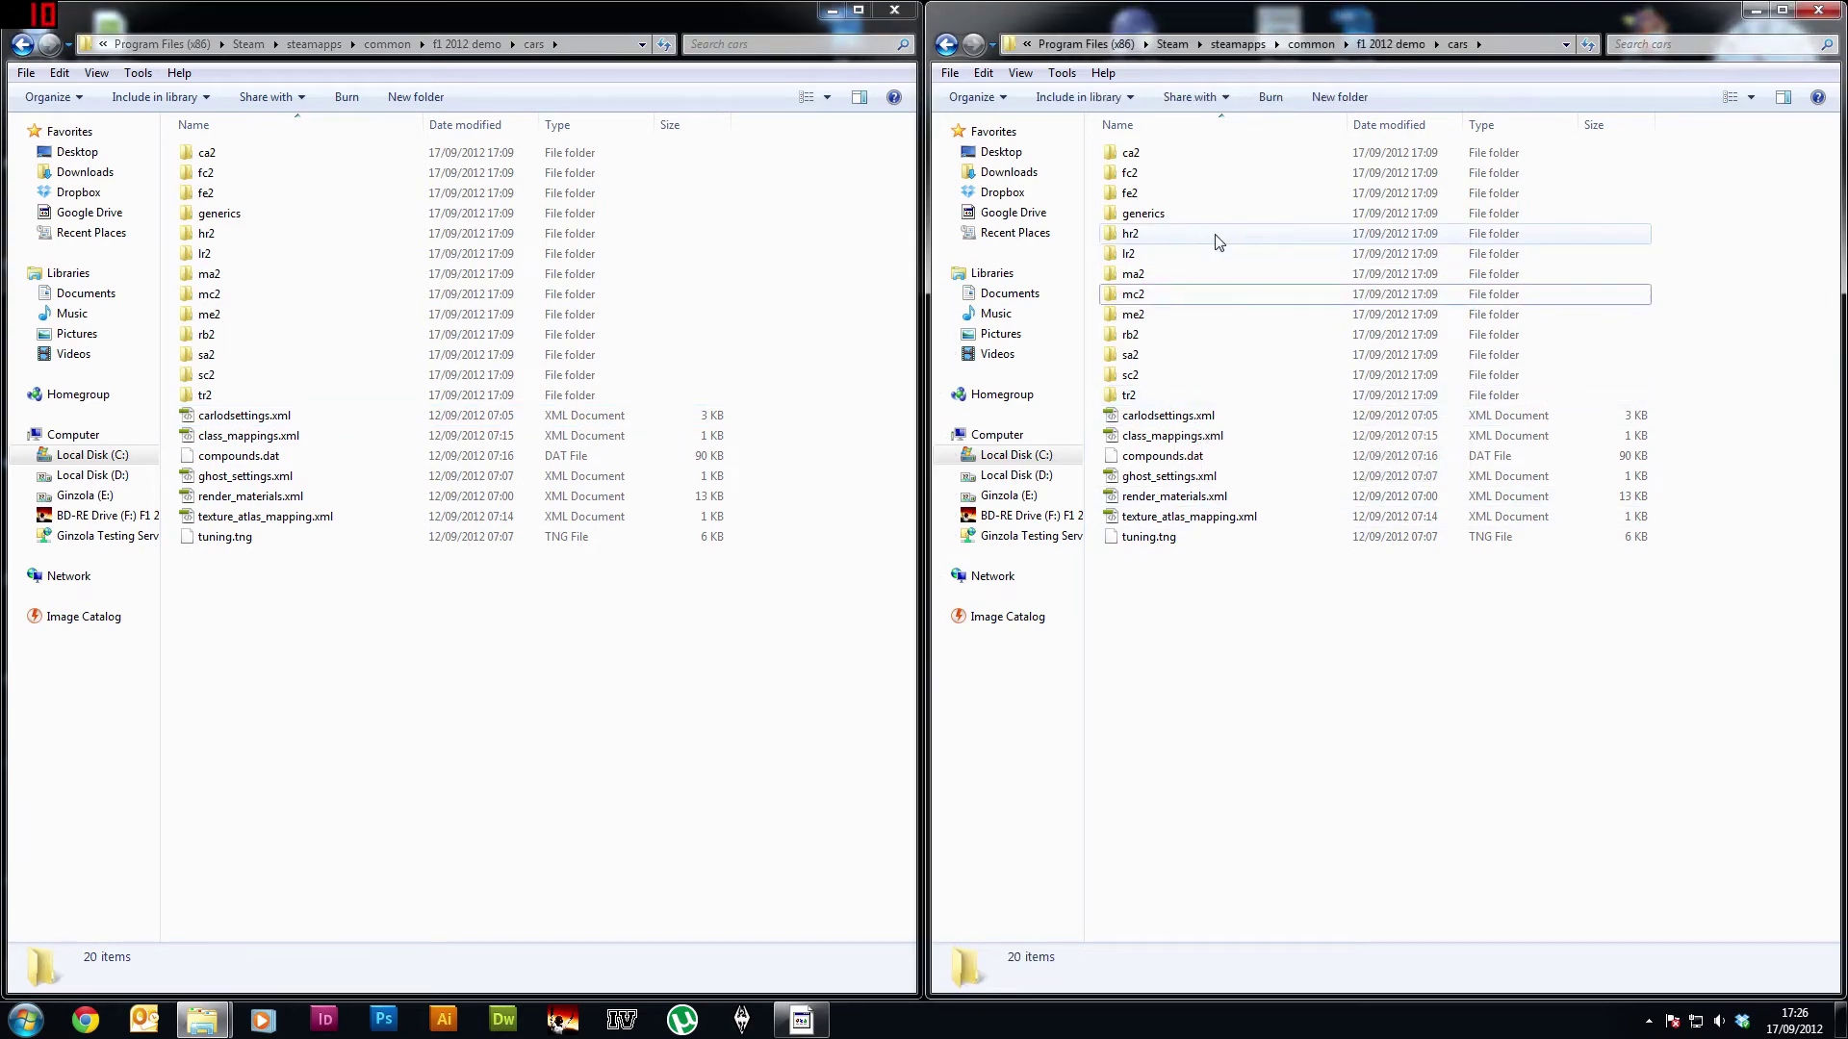
click(1390, 43)
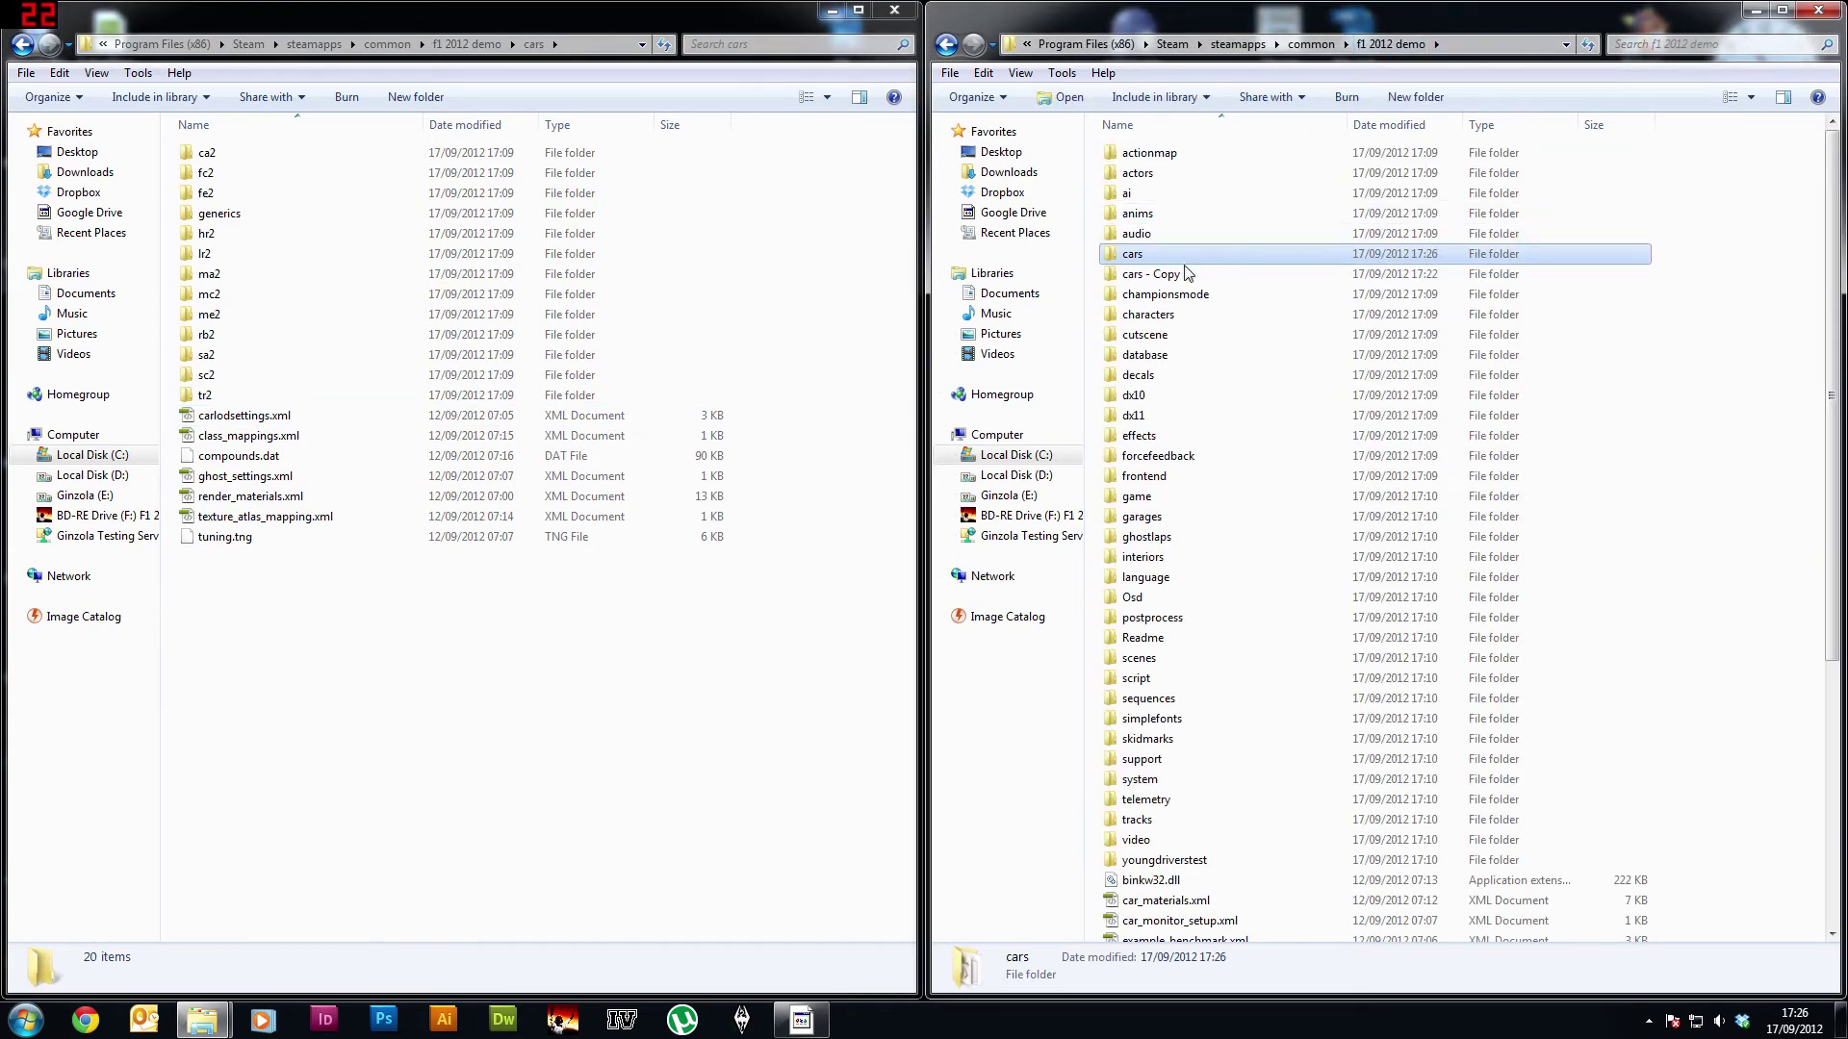
double_click(1188, 275)
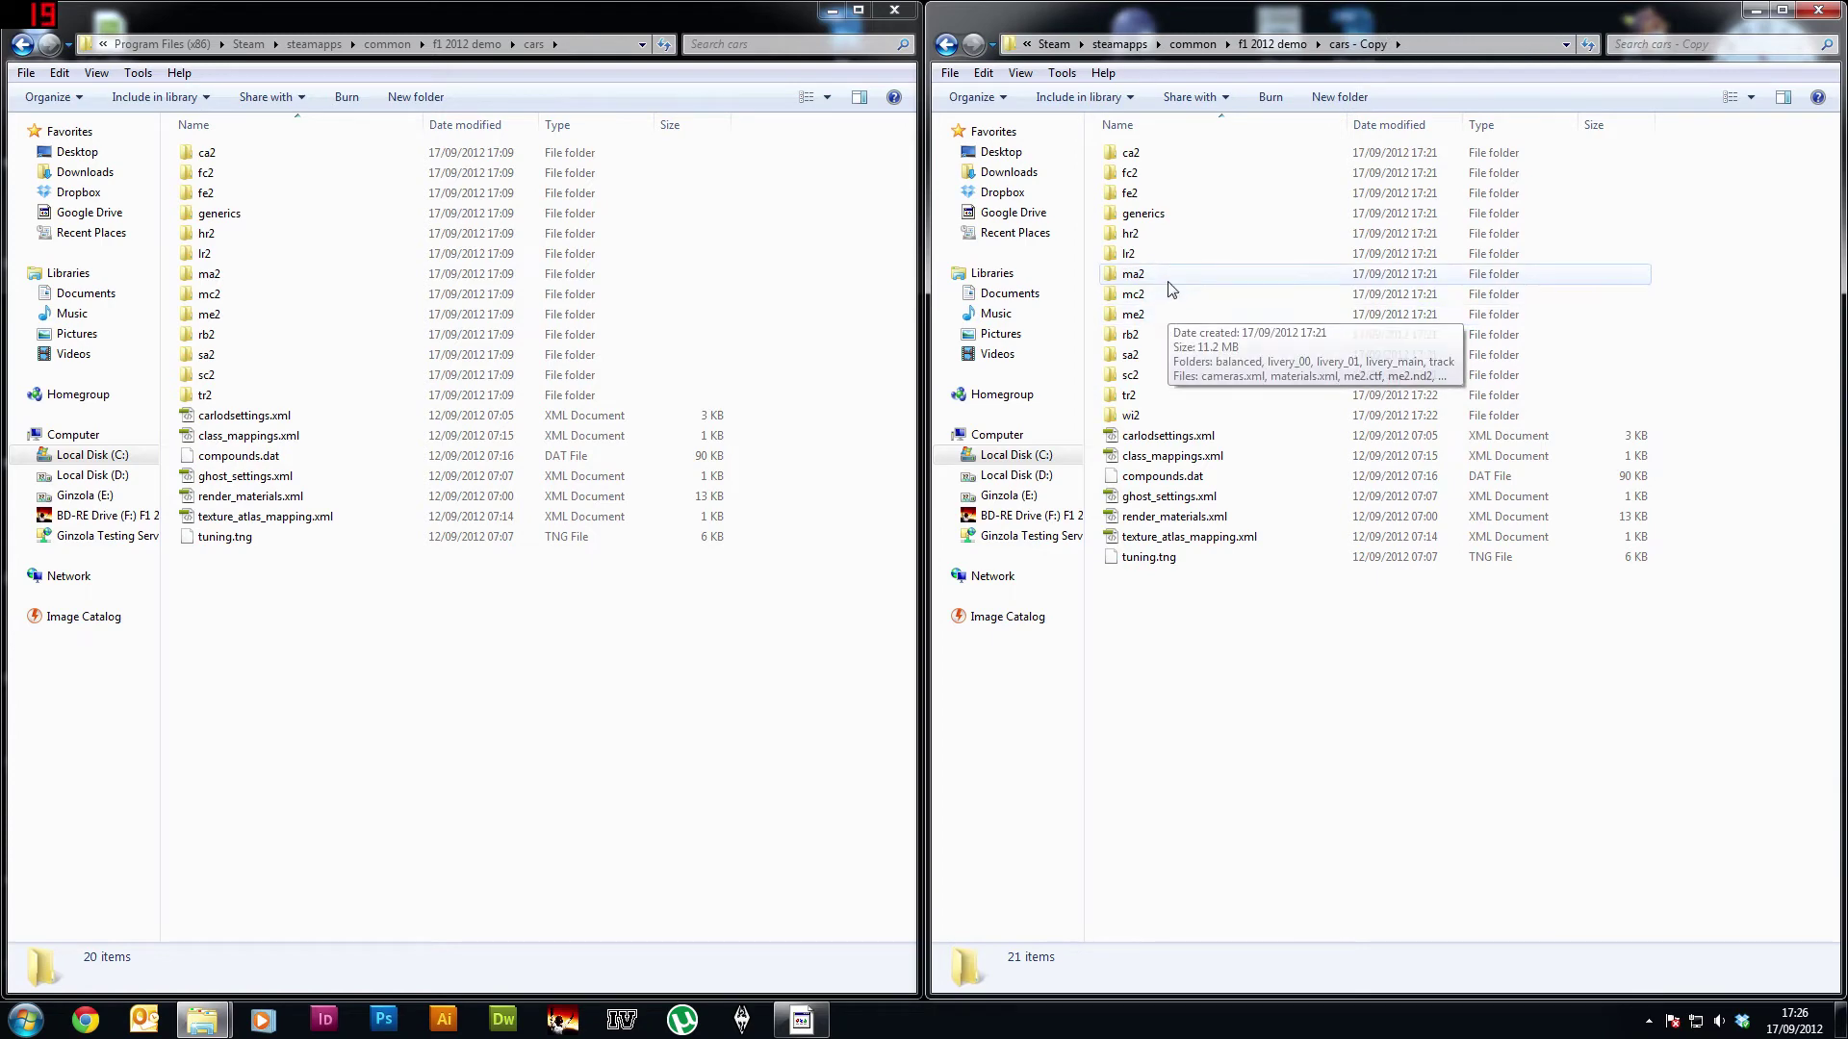
click(1171, 236)
right_click(1173, 241)
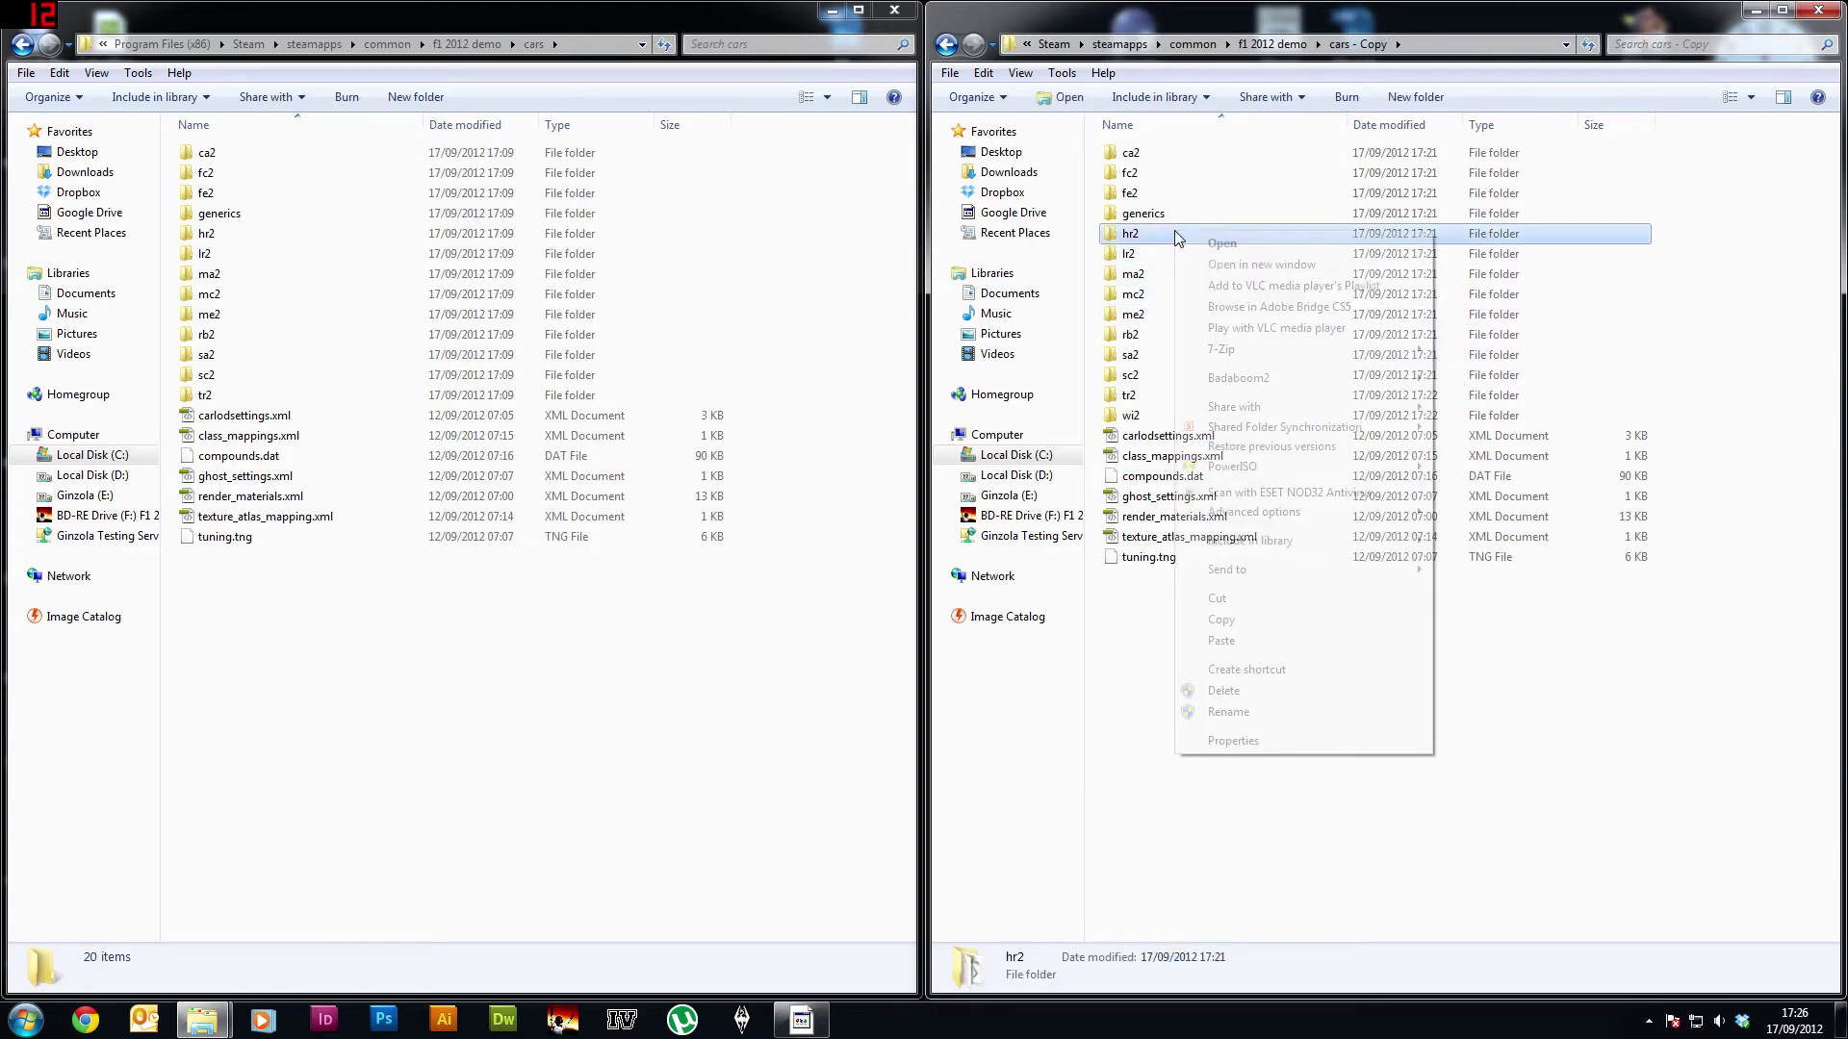
click(1251, 620)
click(873, 427)
right_click(873, 426)
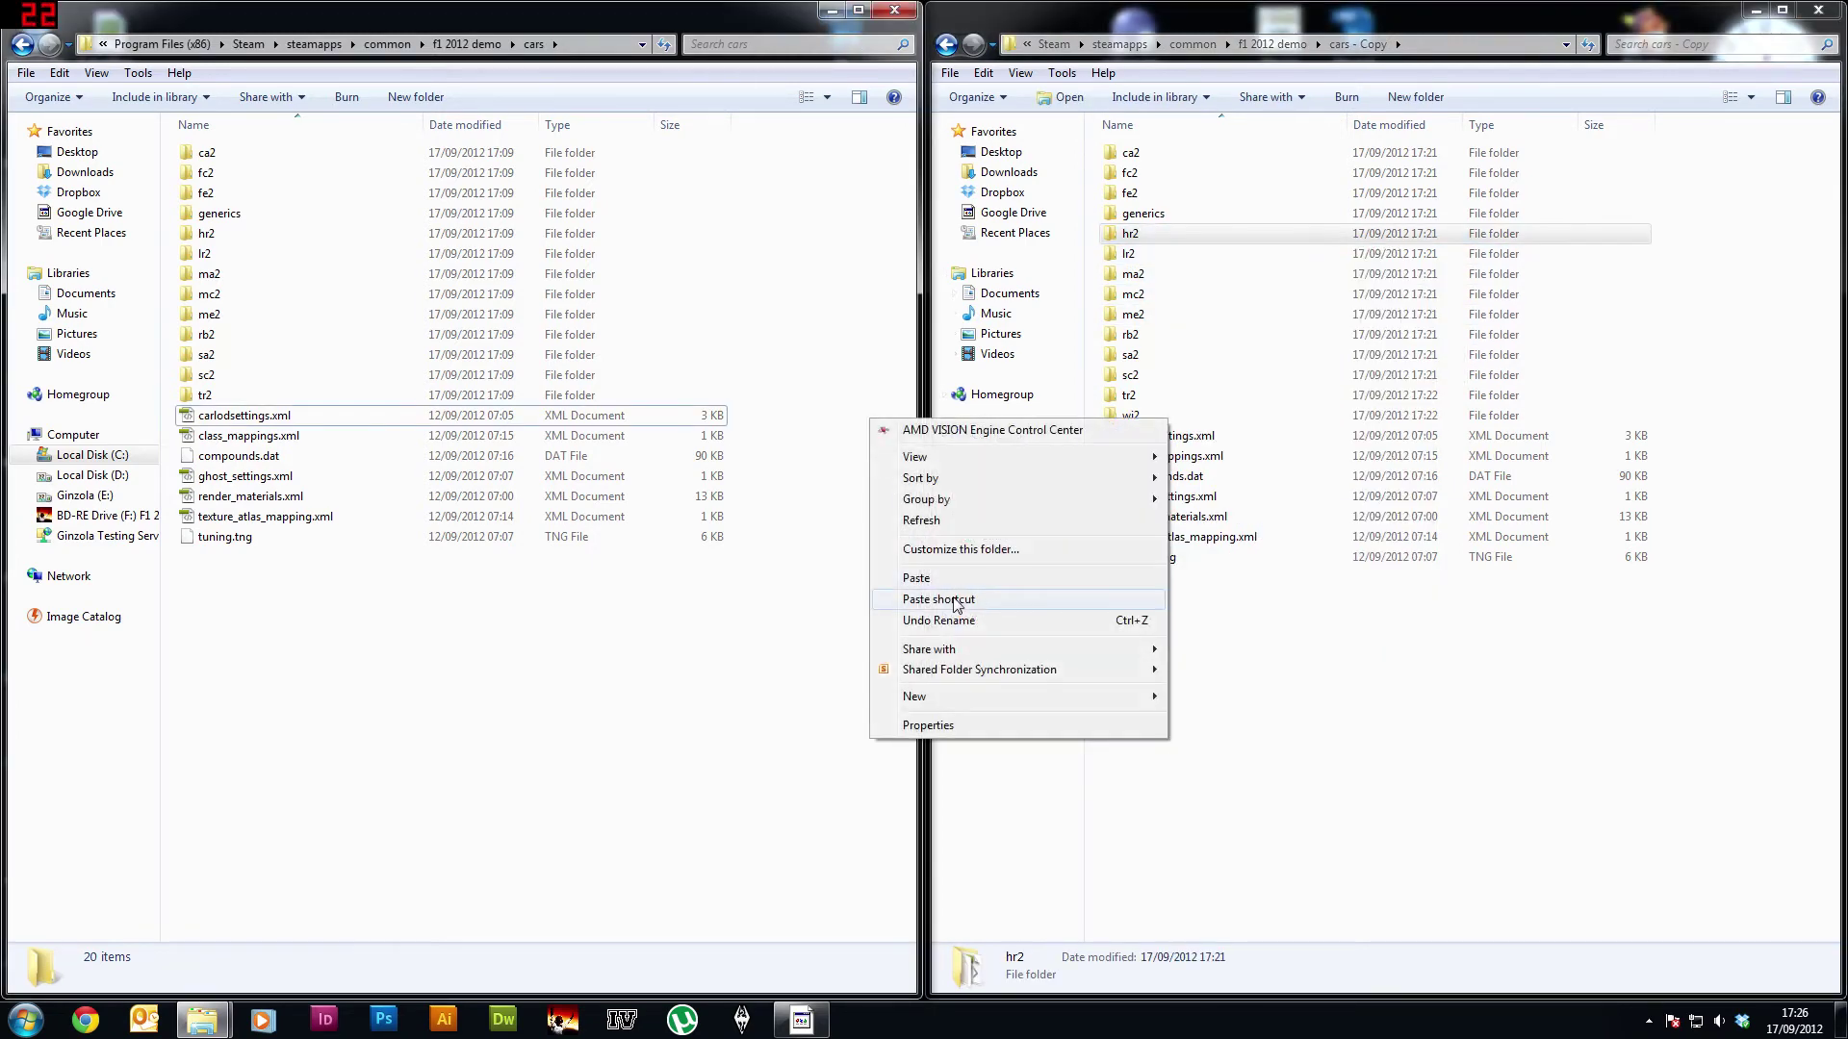
click(962, 577)
click(985, 712)
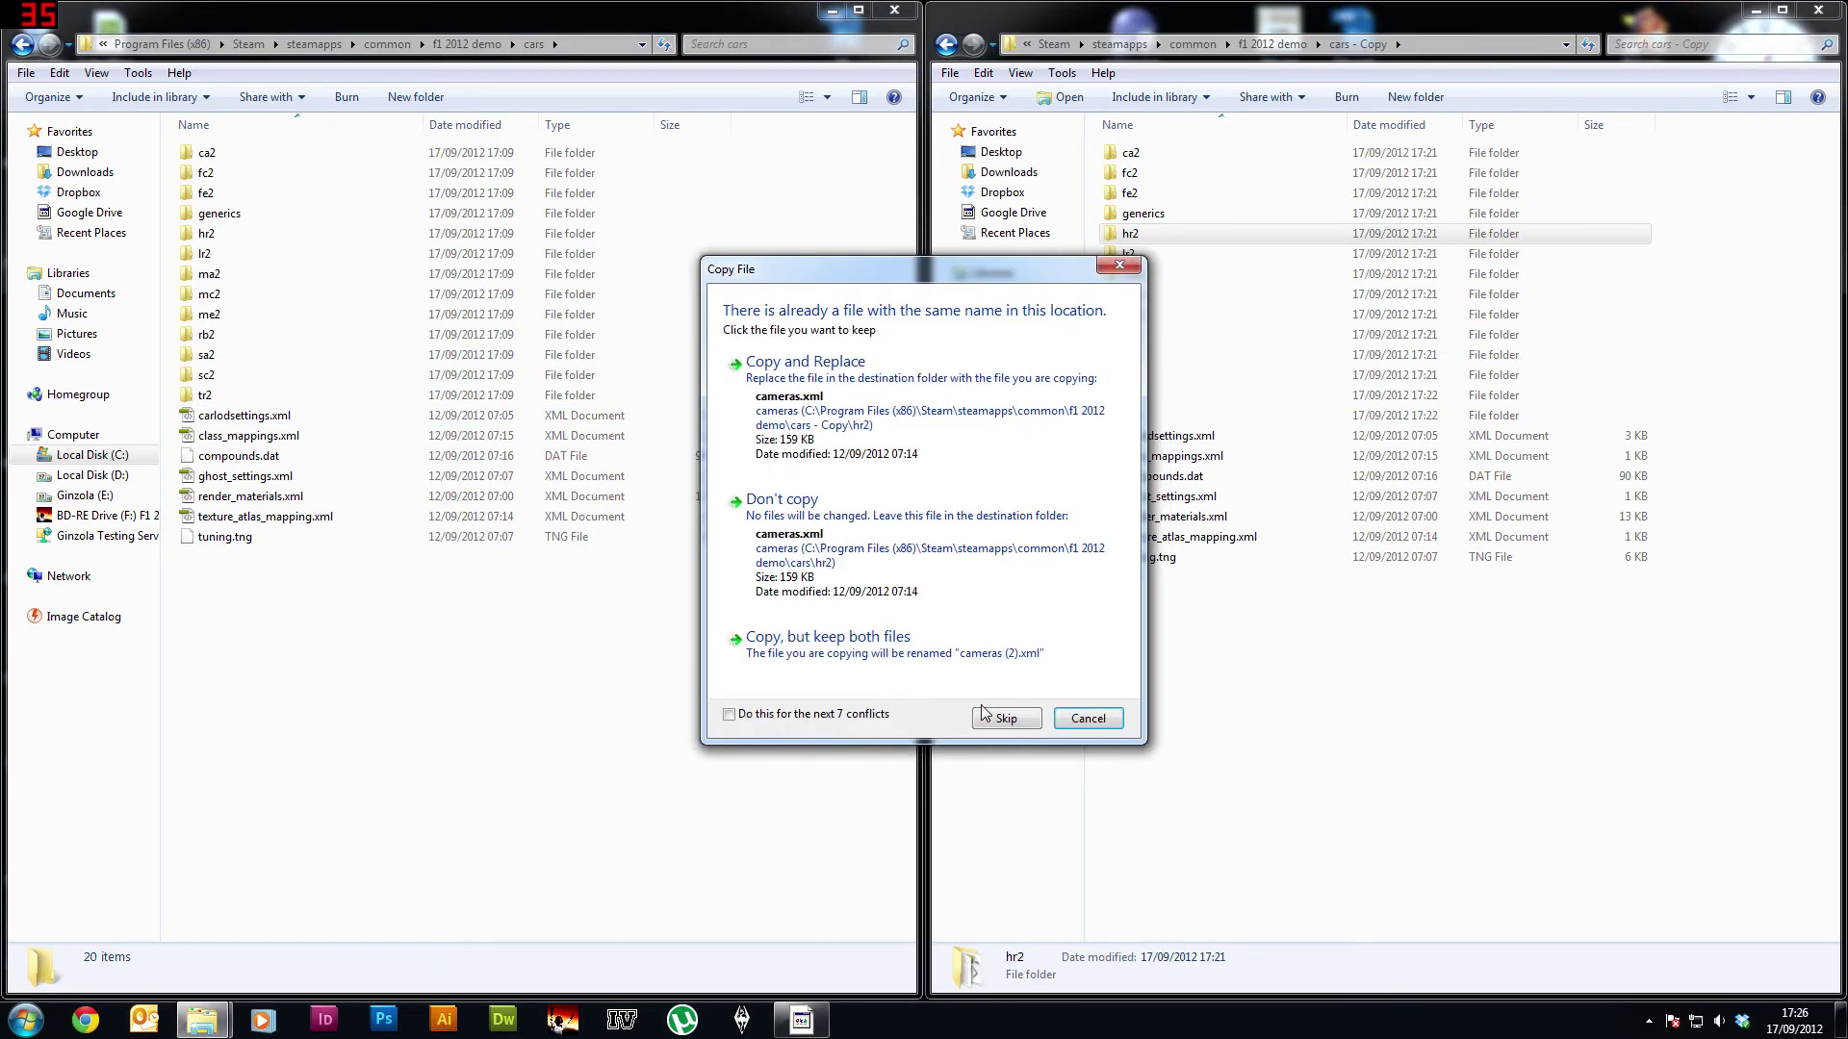
click(1104, 734)
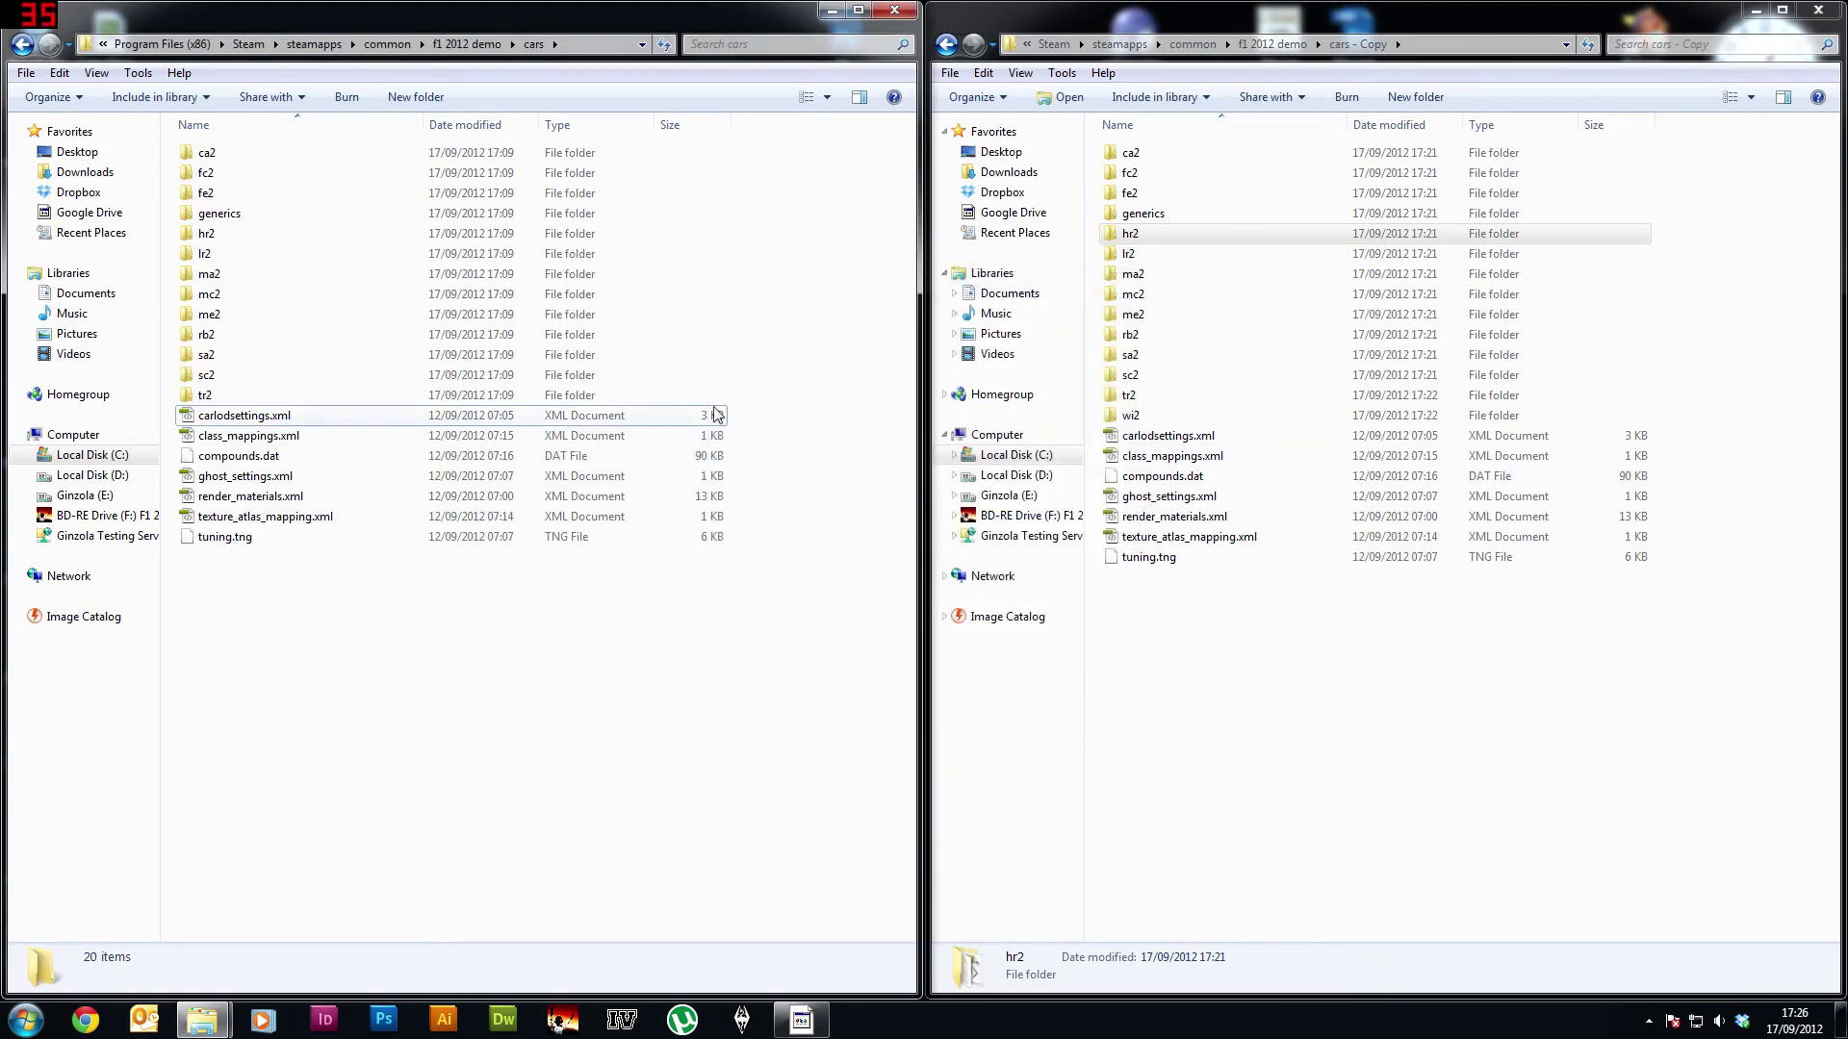
Step: Copy the left window's hr2 folder and paste it into cars, approving the permission prompt
right_click(424, 238)
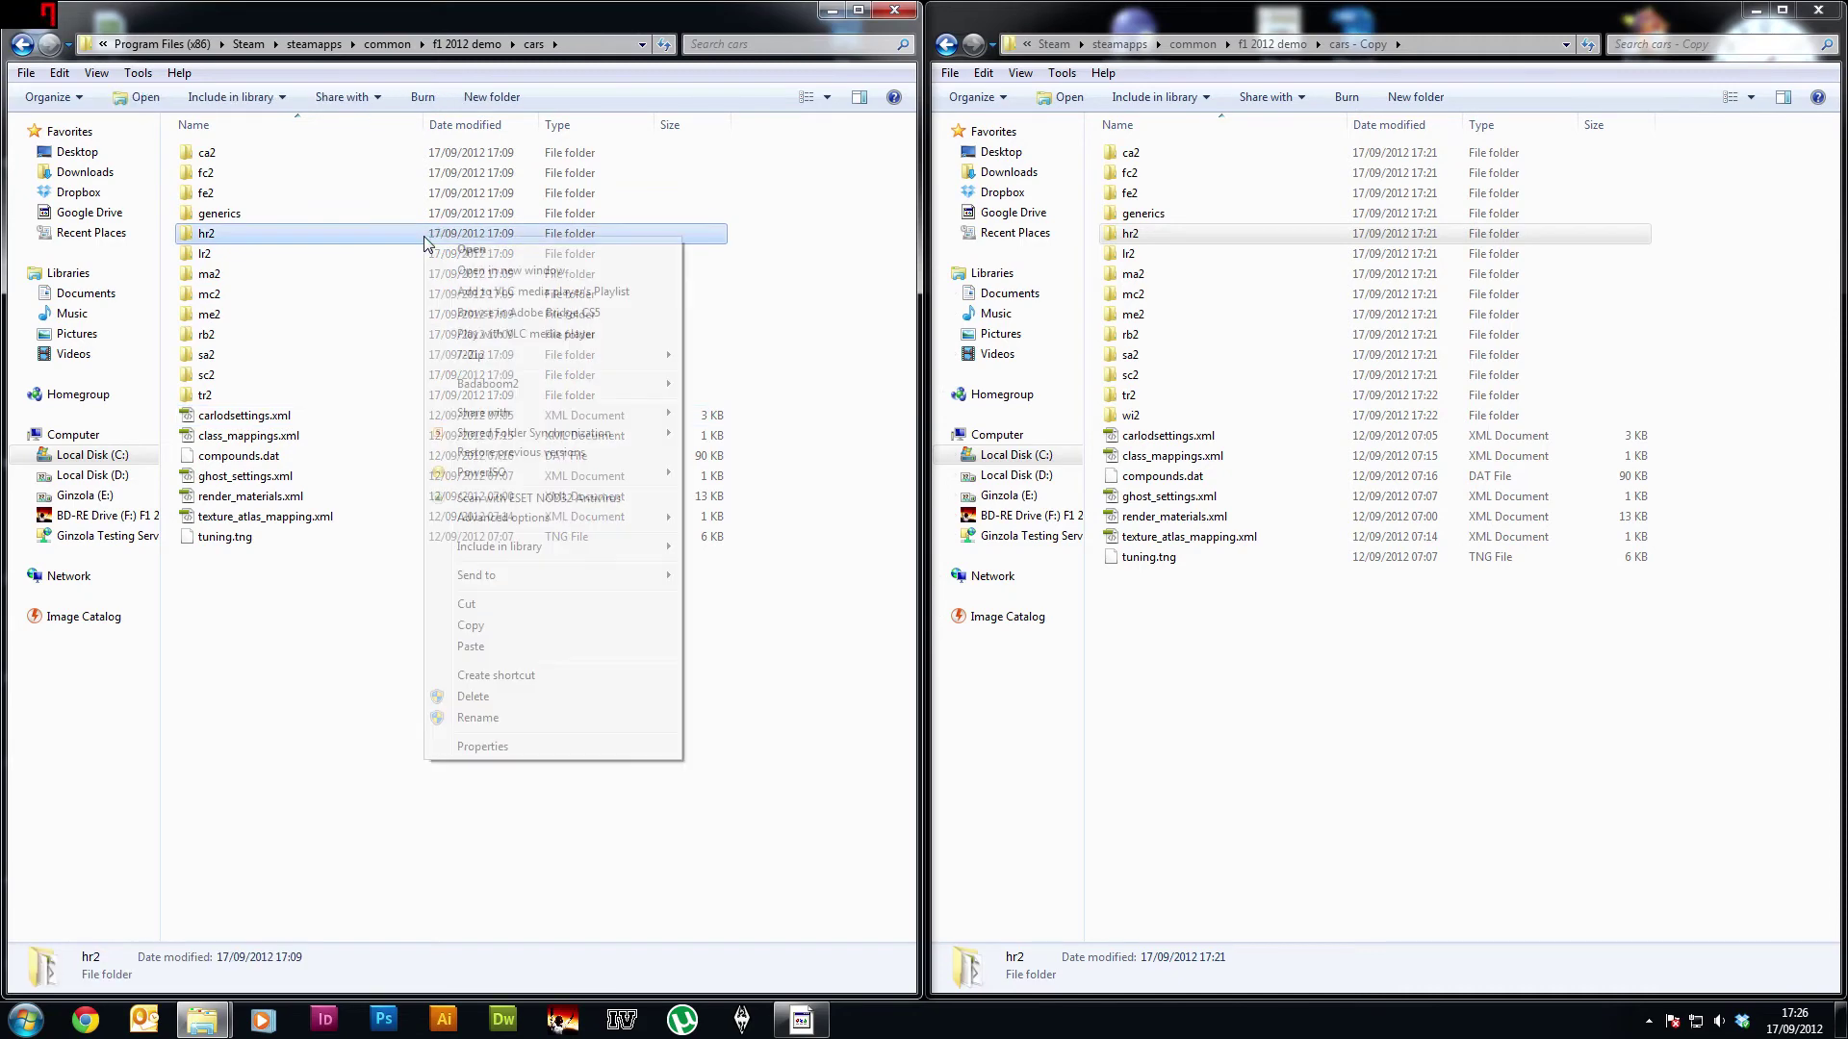
click(528, 628)
right_click(777, 324)
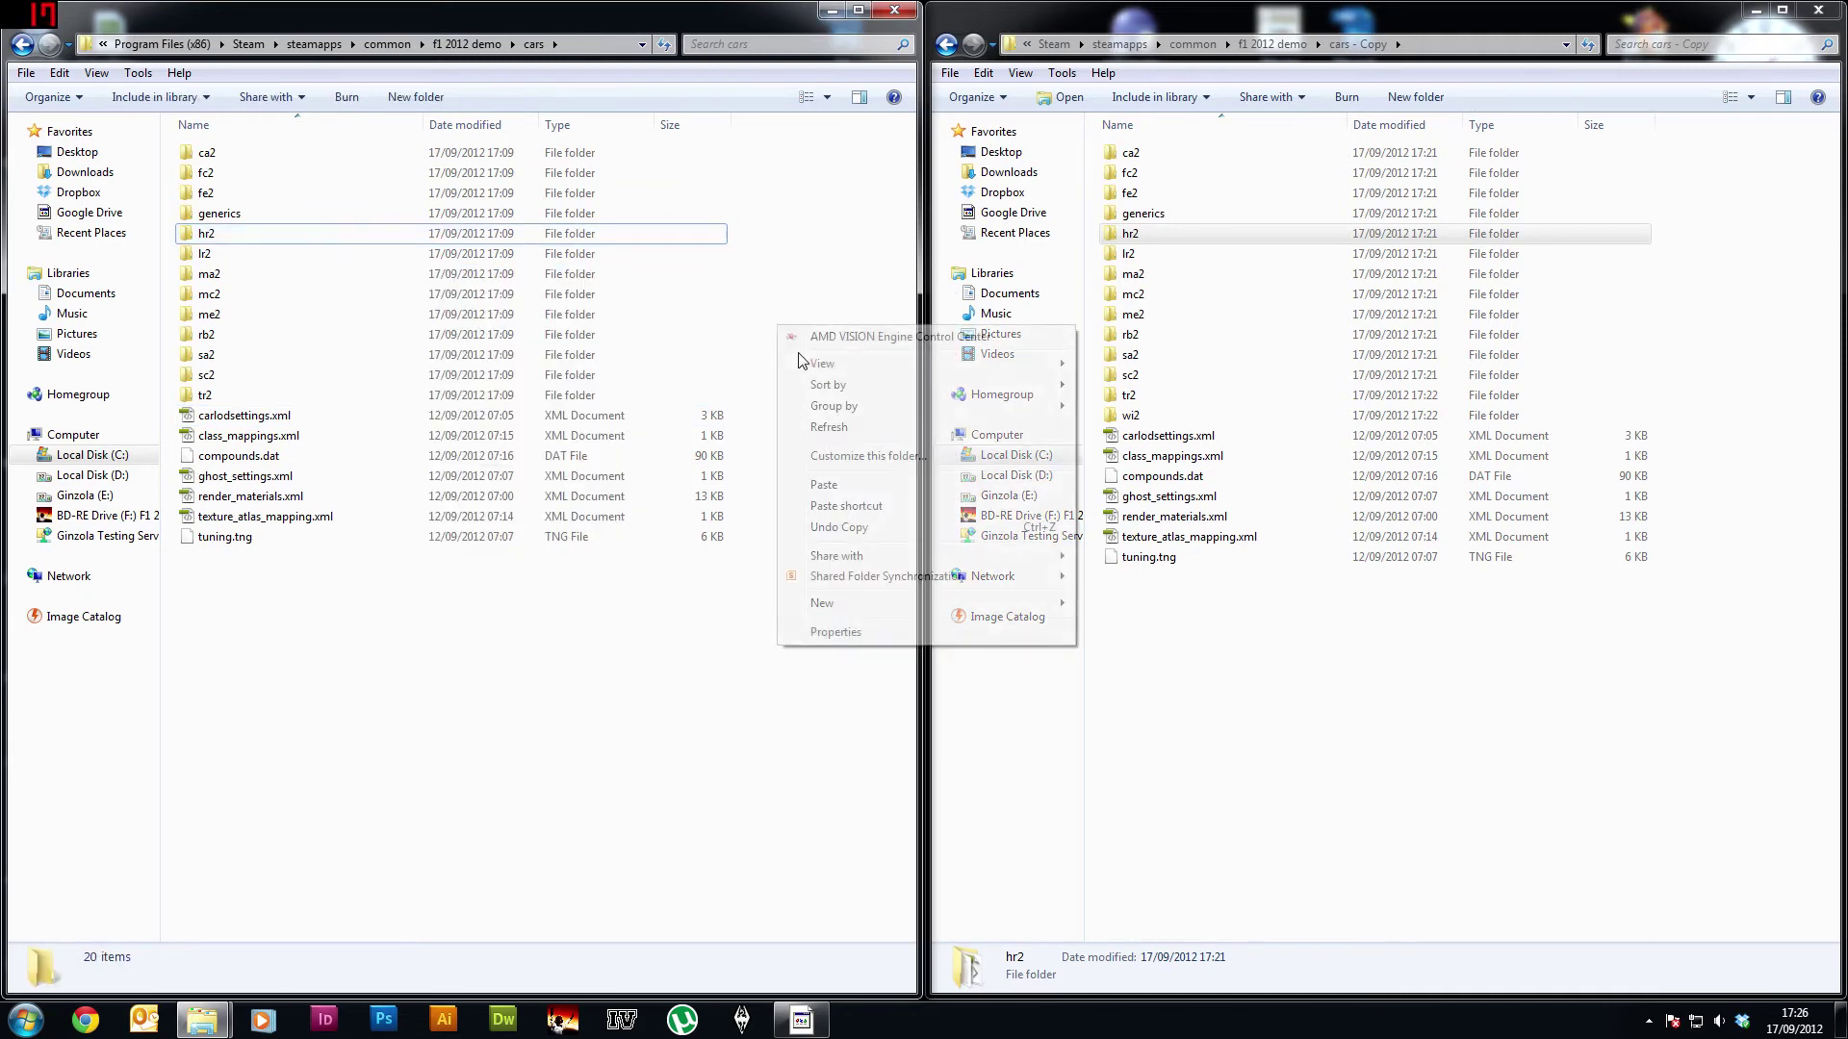
click(880, 486)
click(902, 588)
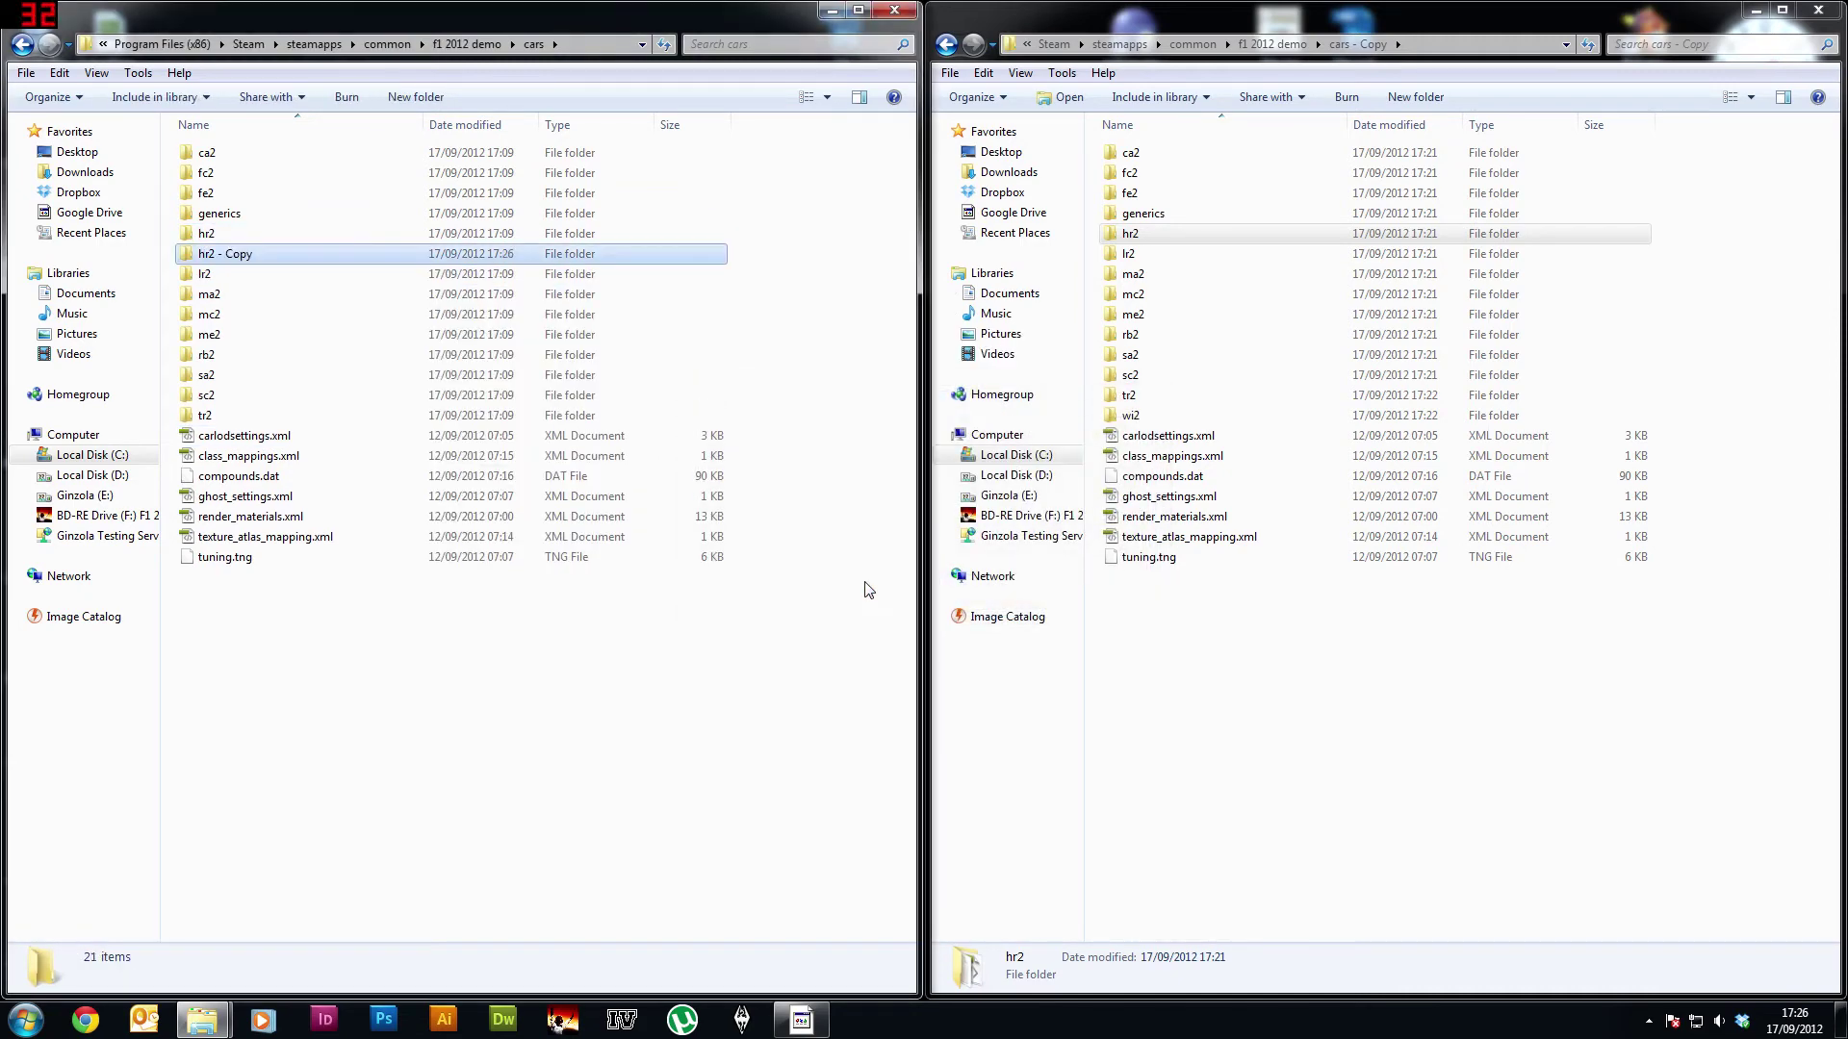
Step: Rename the hr2 - Copy folder to wi2 and open it
click(239, 253)
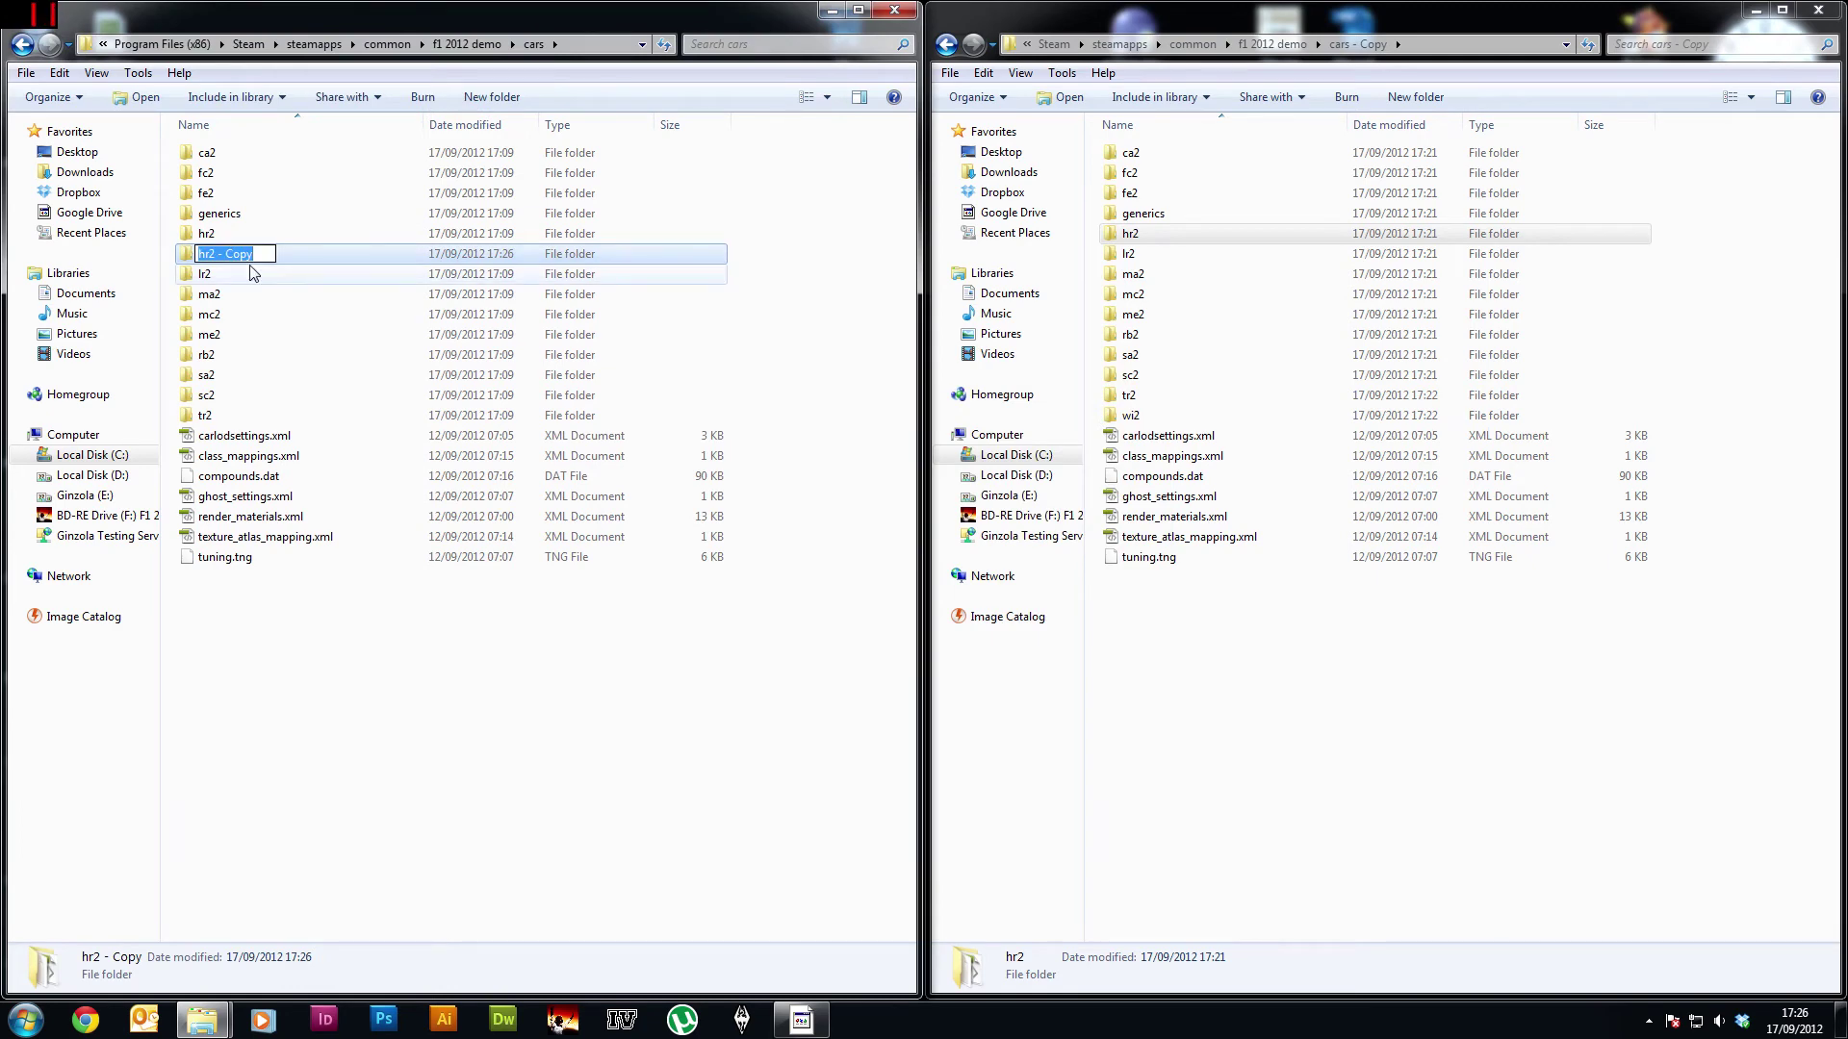
text(wi2)
key(Return)
key(Return)
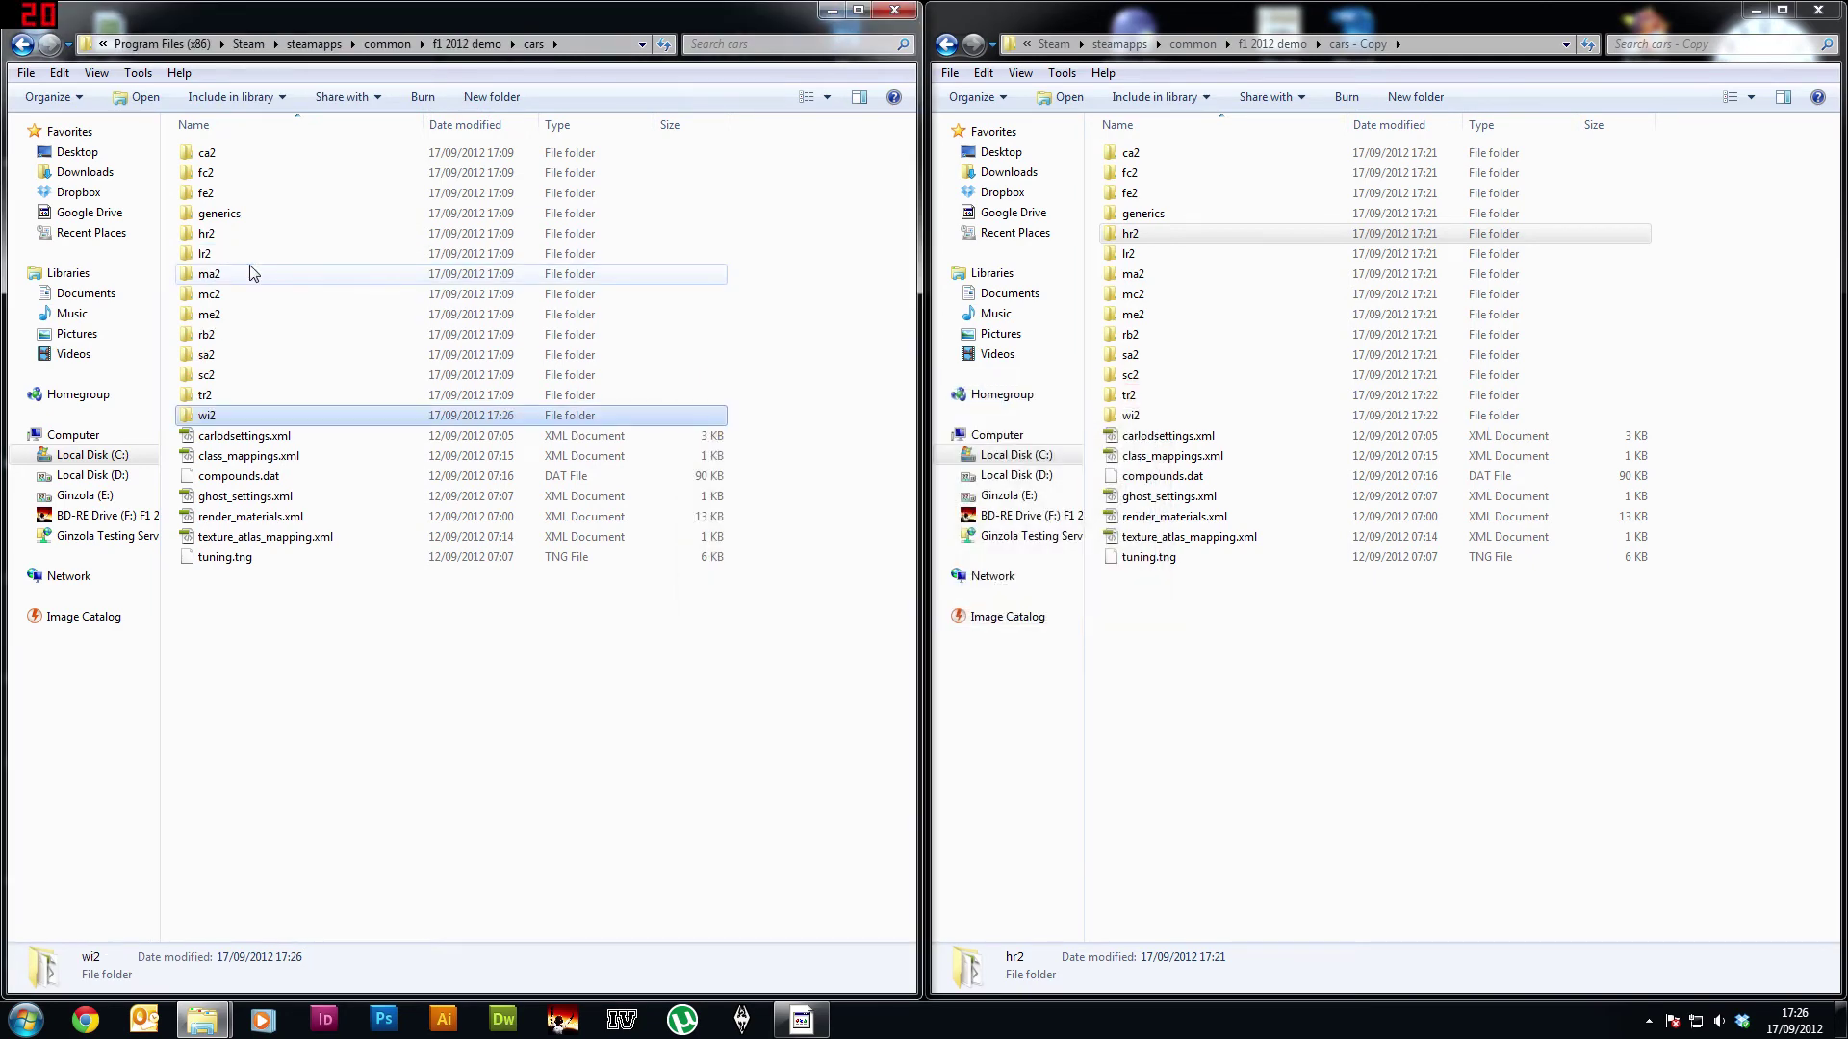
click(214, 435)
double_click(208, 416)
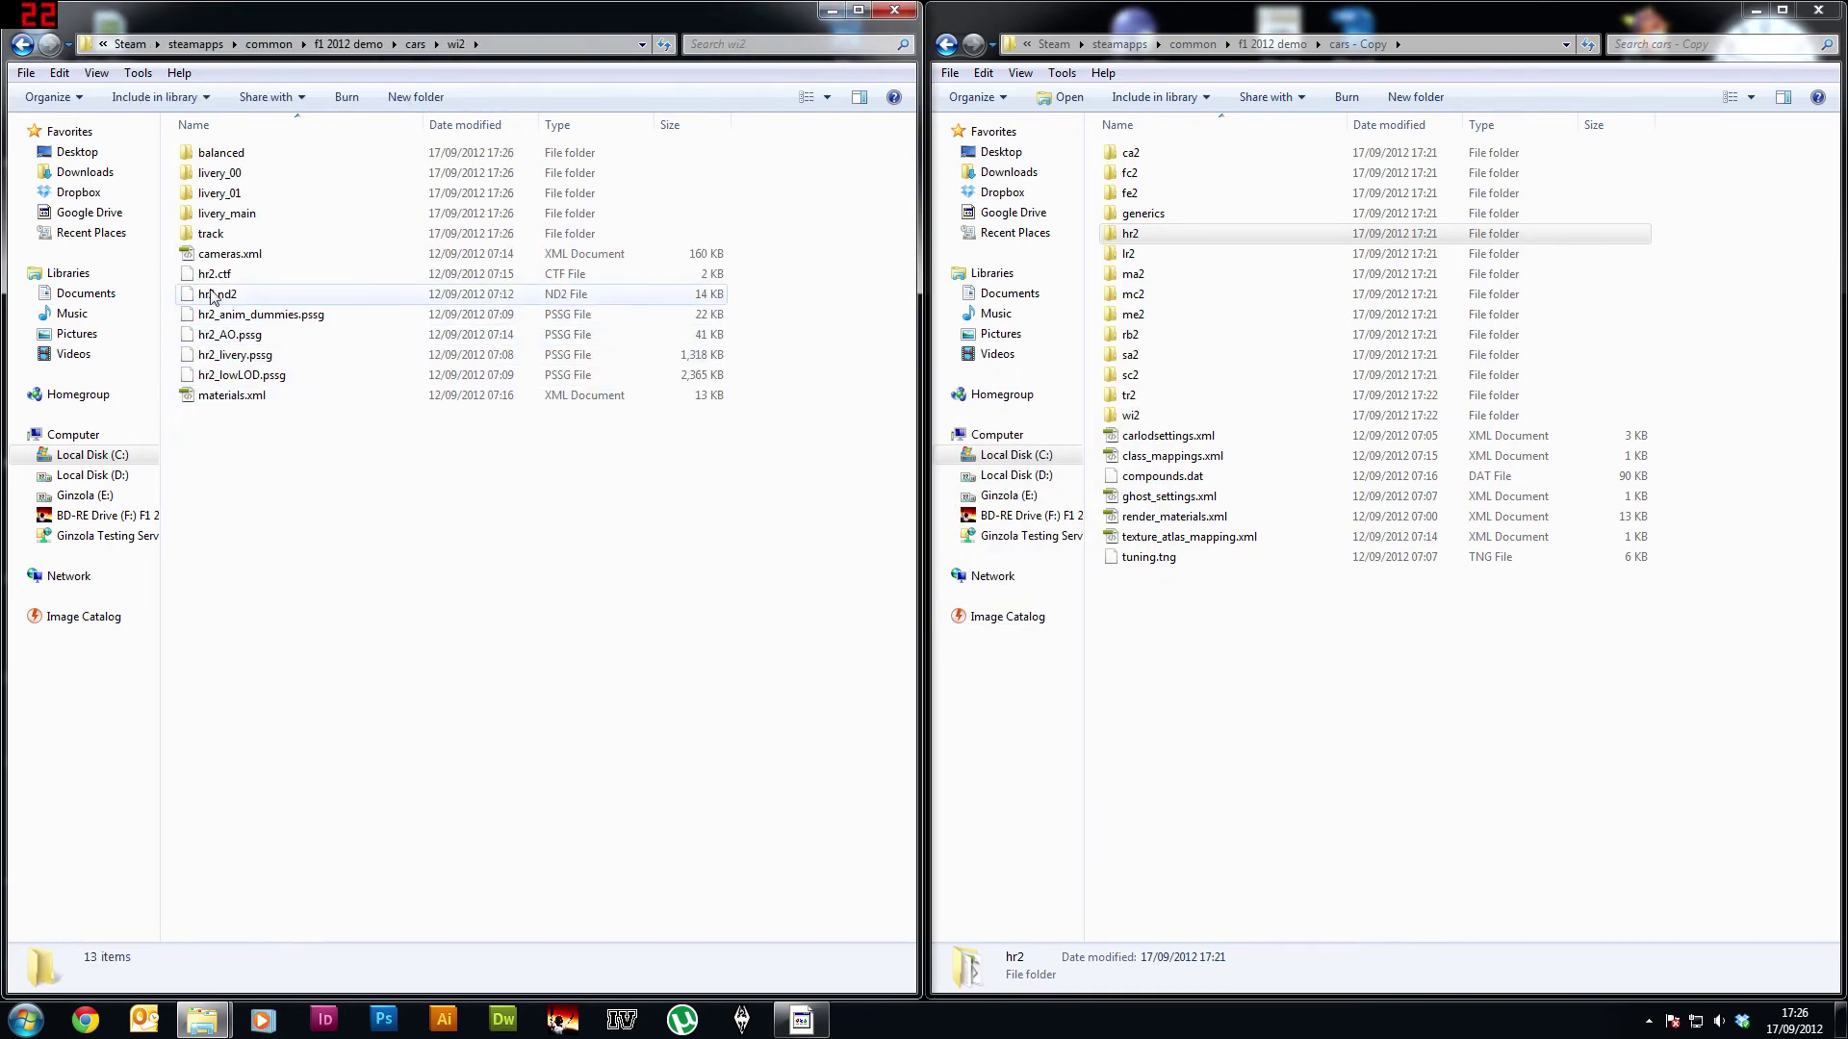
Step: Rename hr2.ctf and hr2.nd2 to wi2.ctf and wi2.nd2
click(244, 277)
click(220, 275)
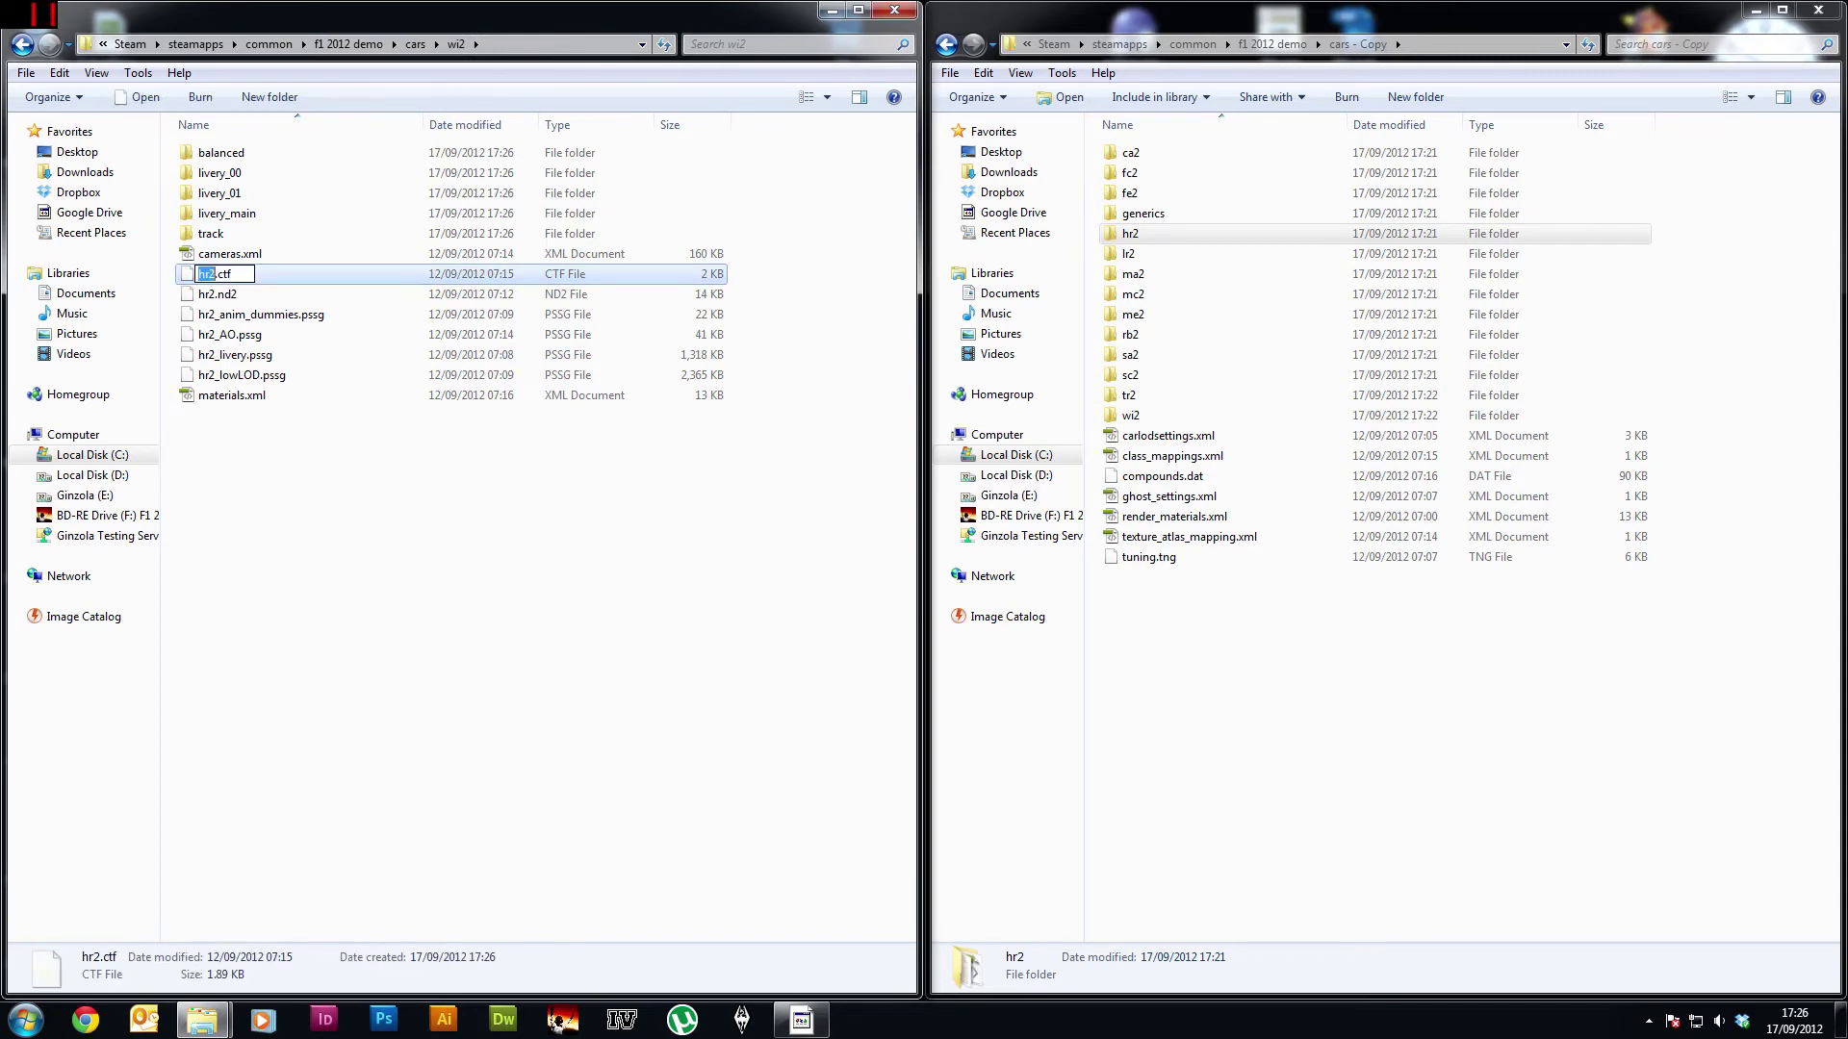
click(209, 274)
text(wi)
key(Return)
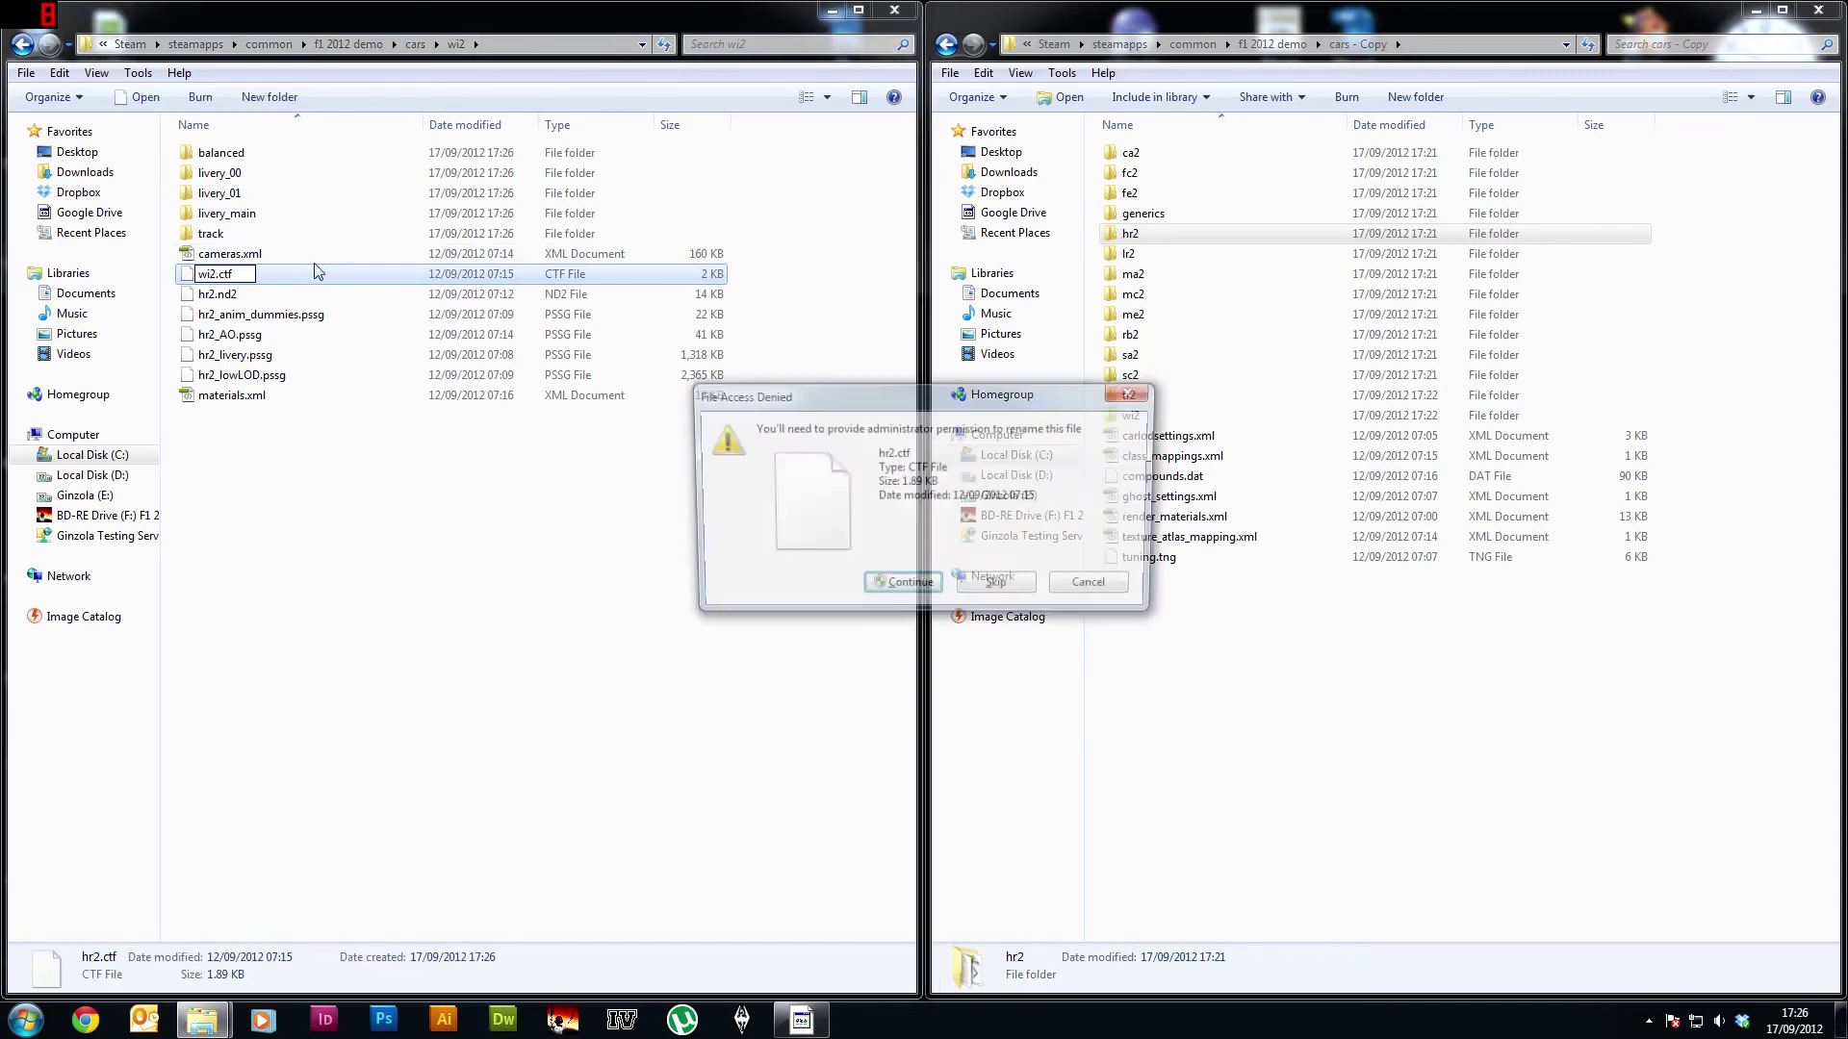
key(Return)
click(227, 276)
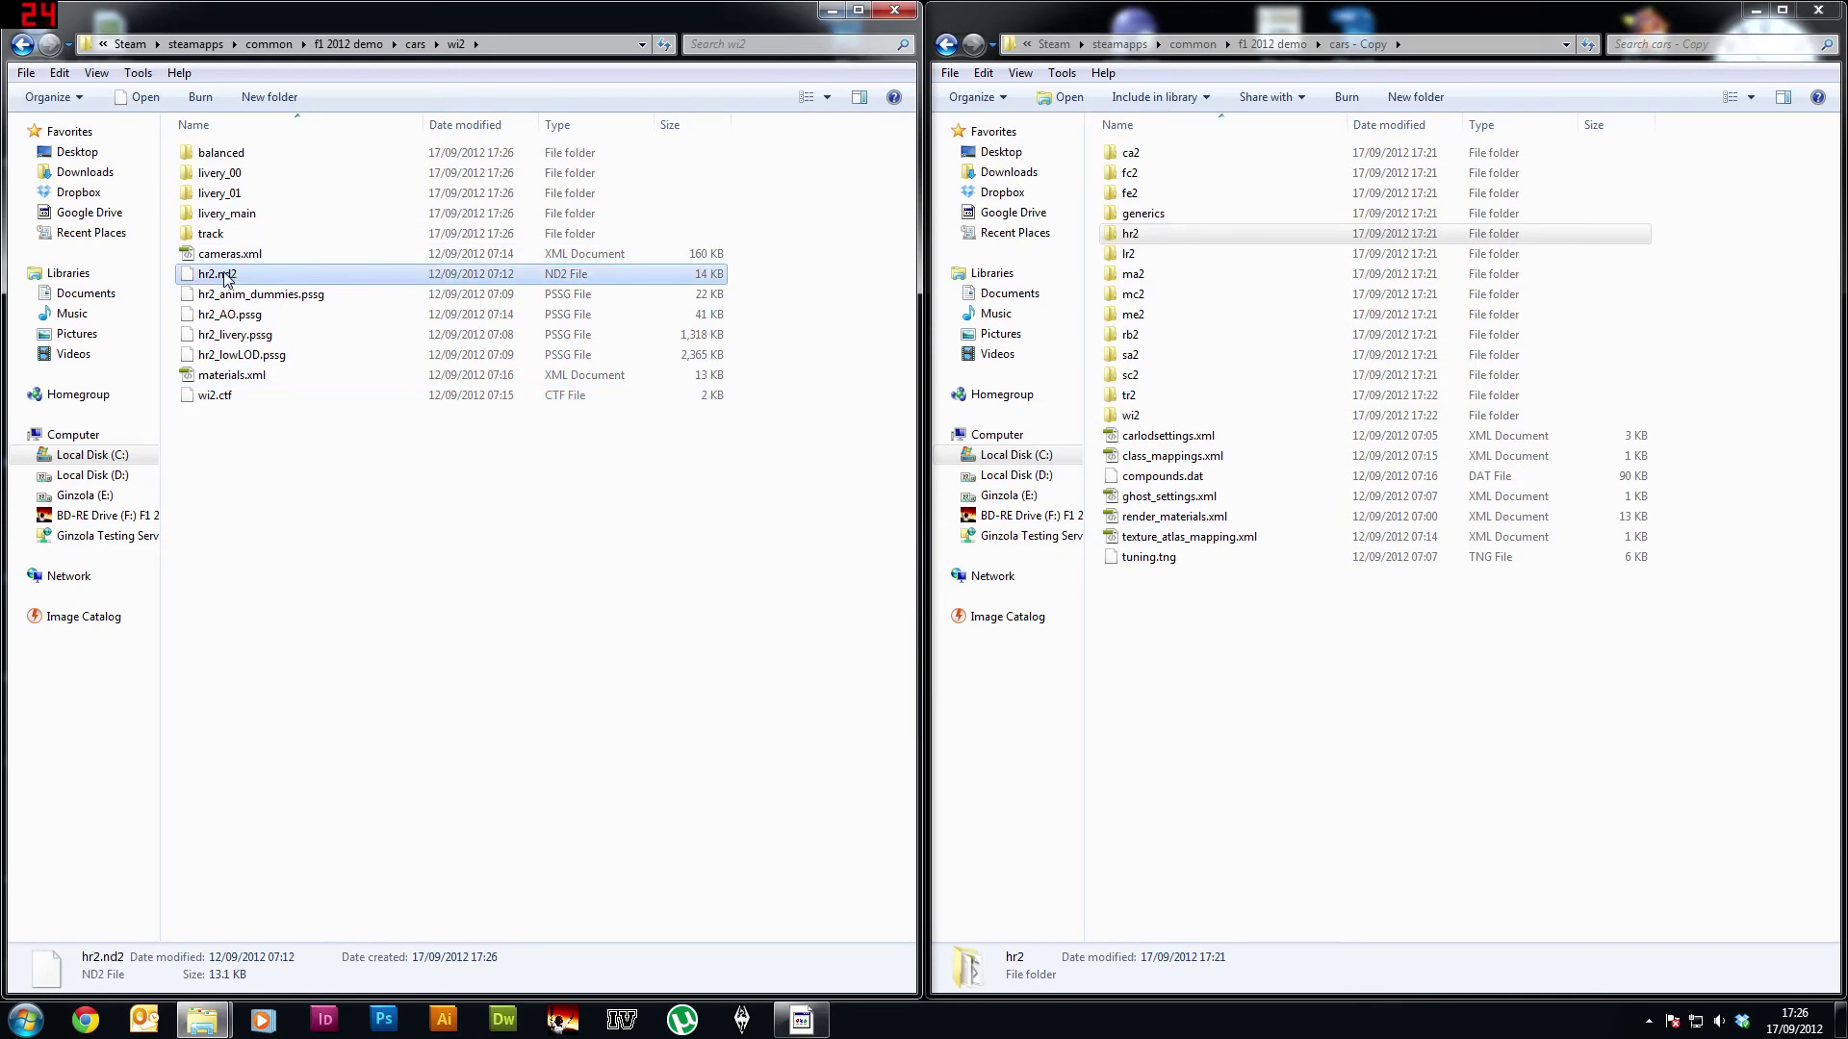
click(207, 276)
click(209, 274)
key(Return)
key(Return)
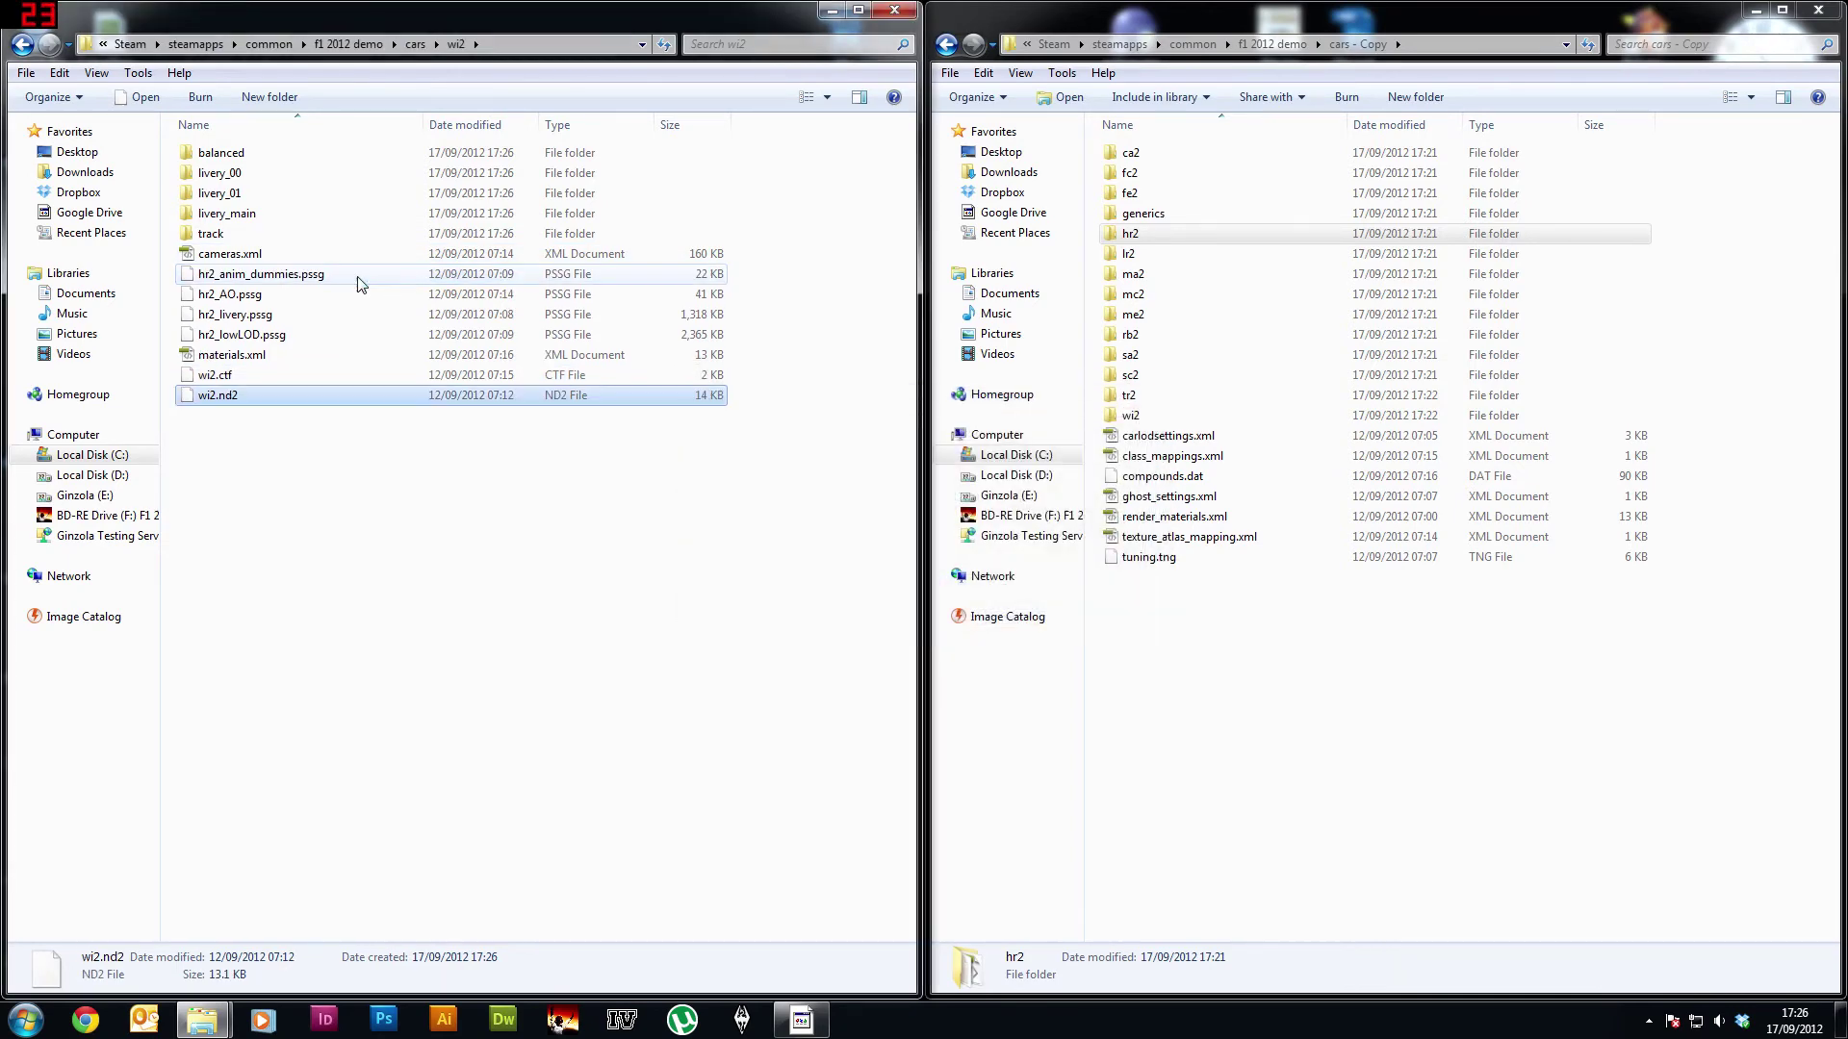
Step: Rename hr2_anim_dummies.pssg and hr2_AO.pssg to wi2_anim_dummies.pssg and wi2_AO.pssg
click(259, 277)
click(226, 279)
click(227, 279)
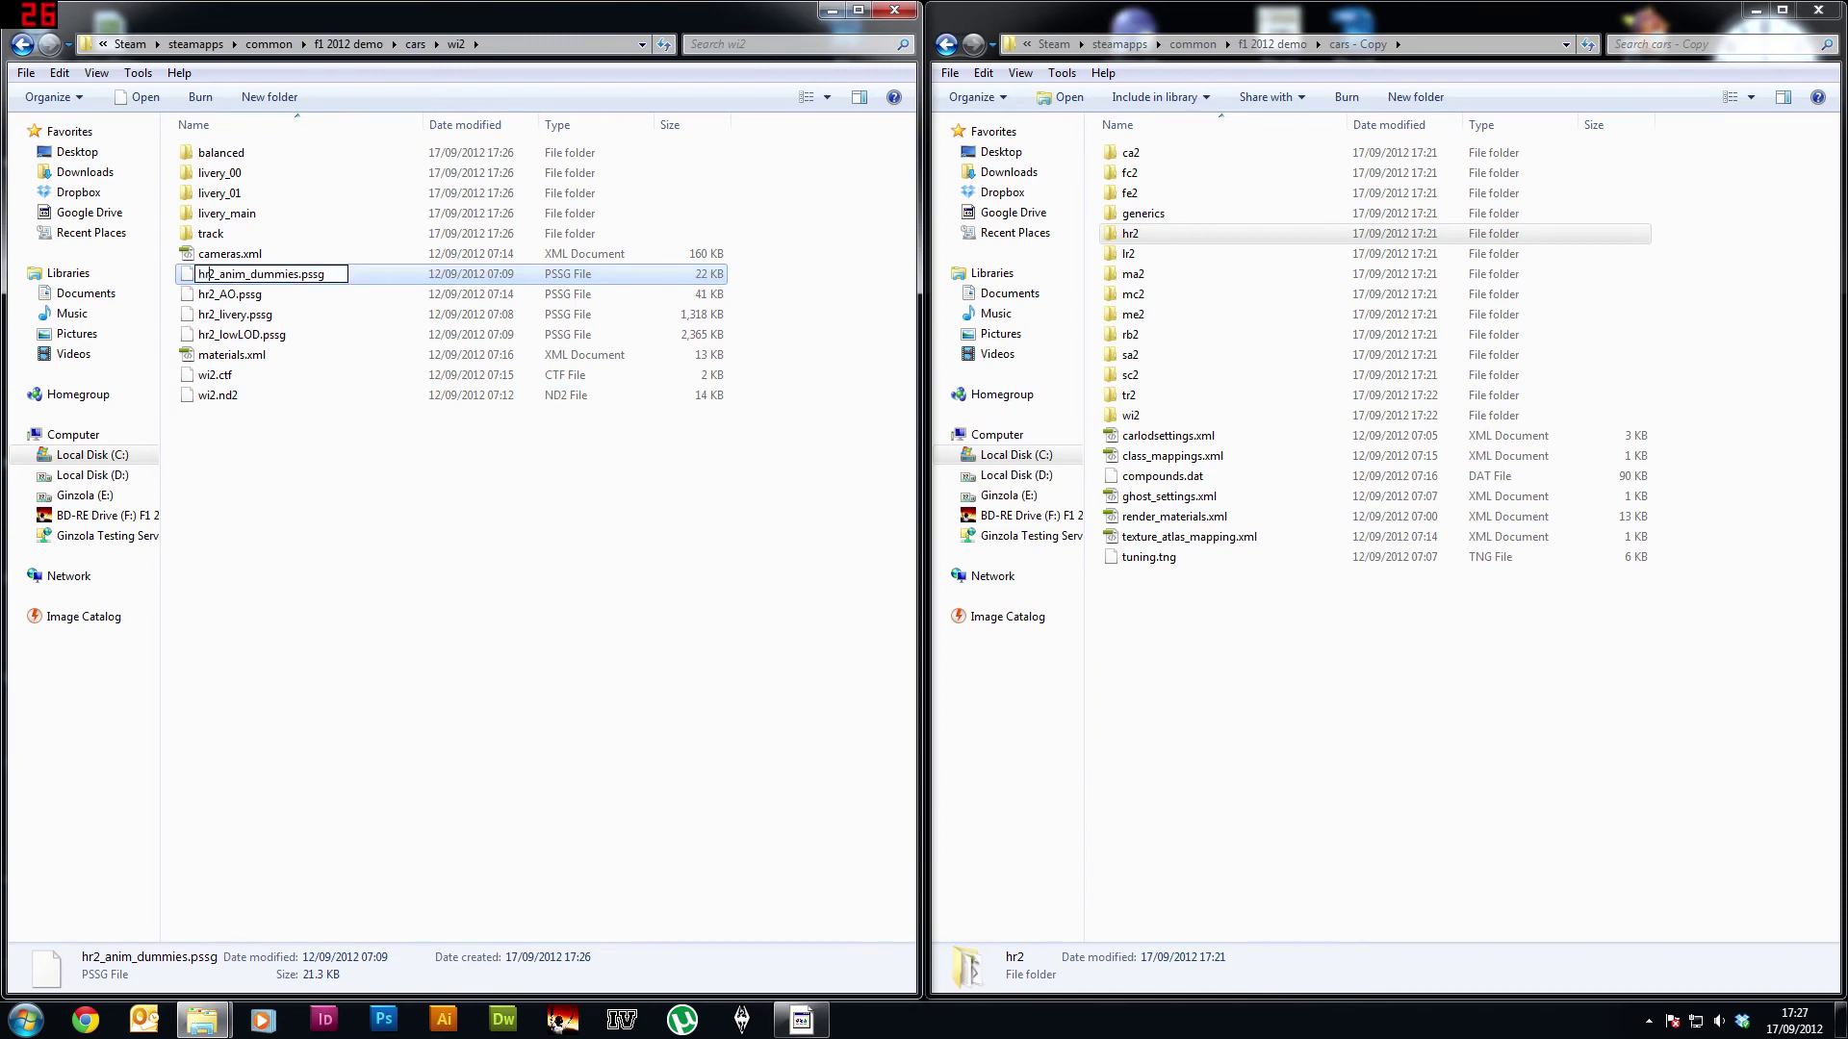
text(wi)
key(Return)
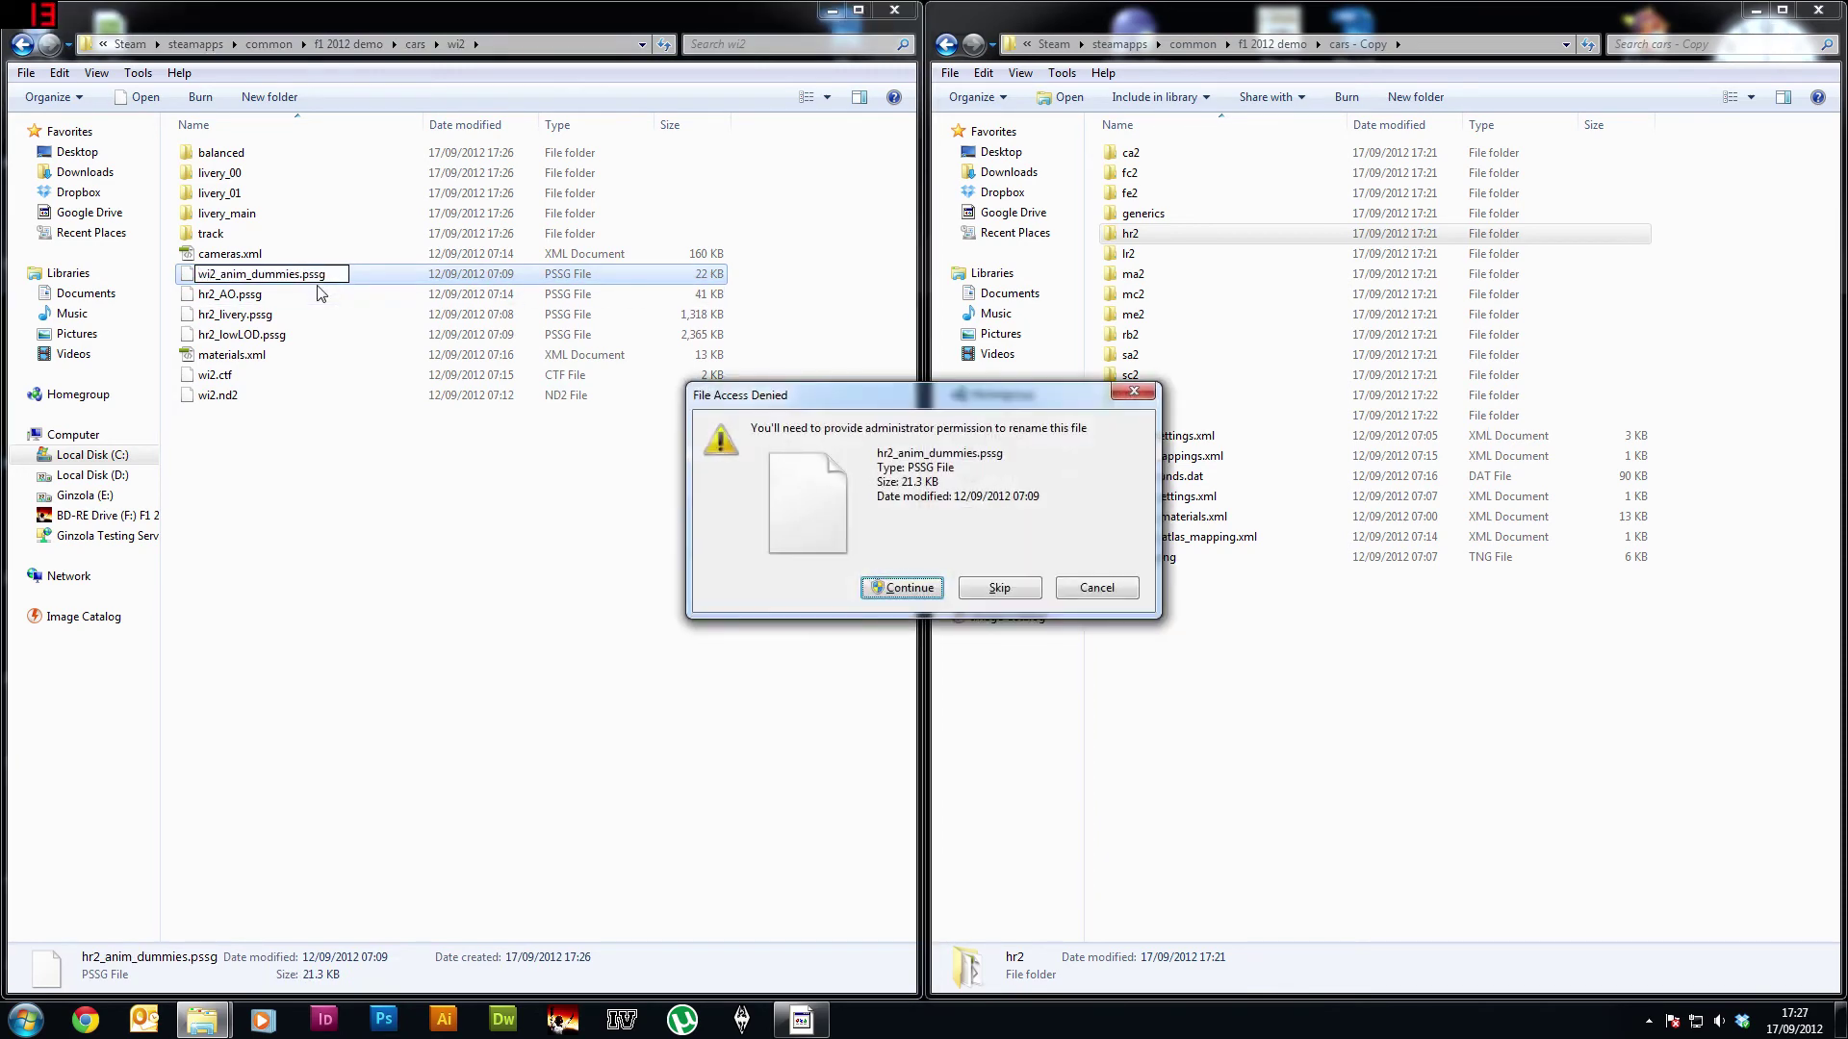
key(Return)
click(224, 275)
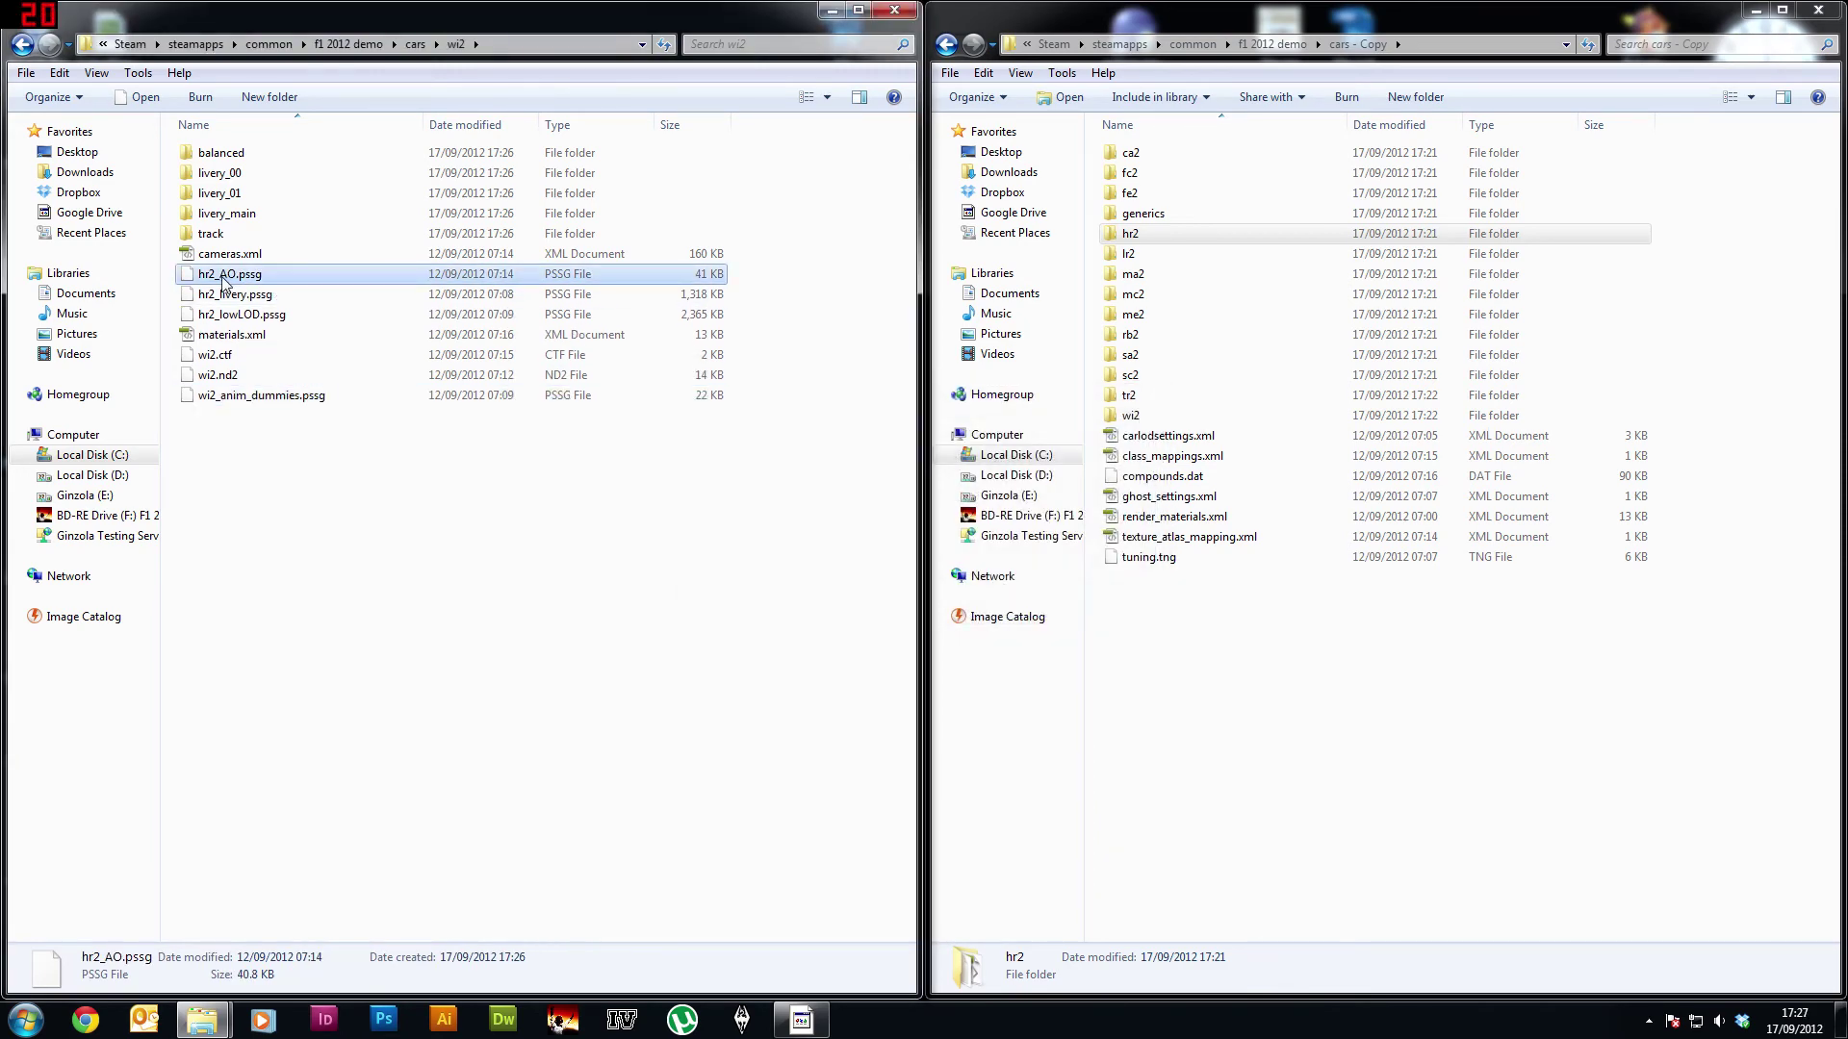
click(210, 277)
click(210, 275)
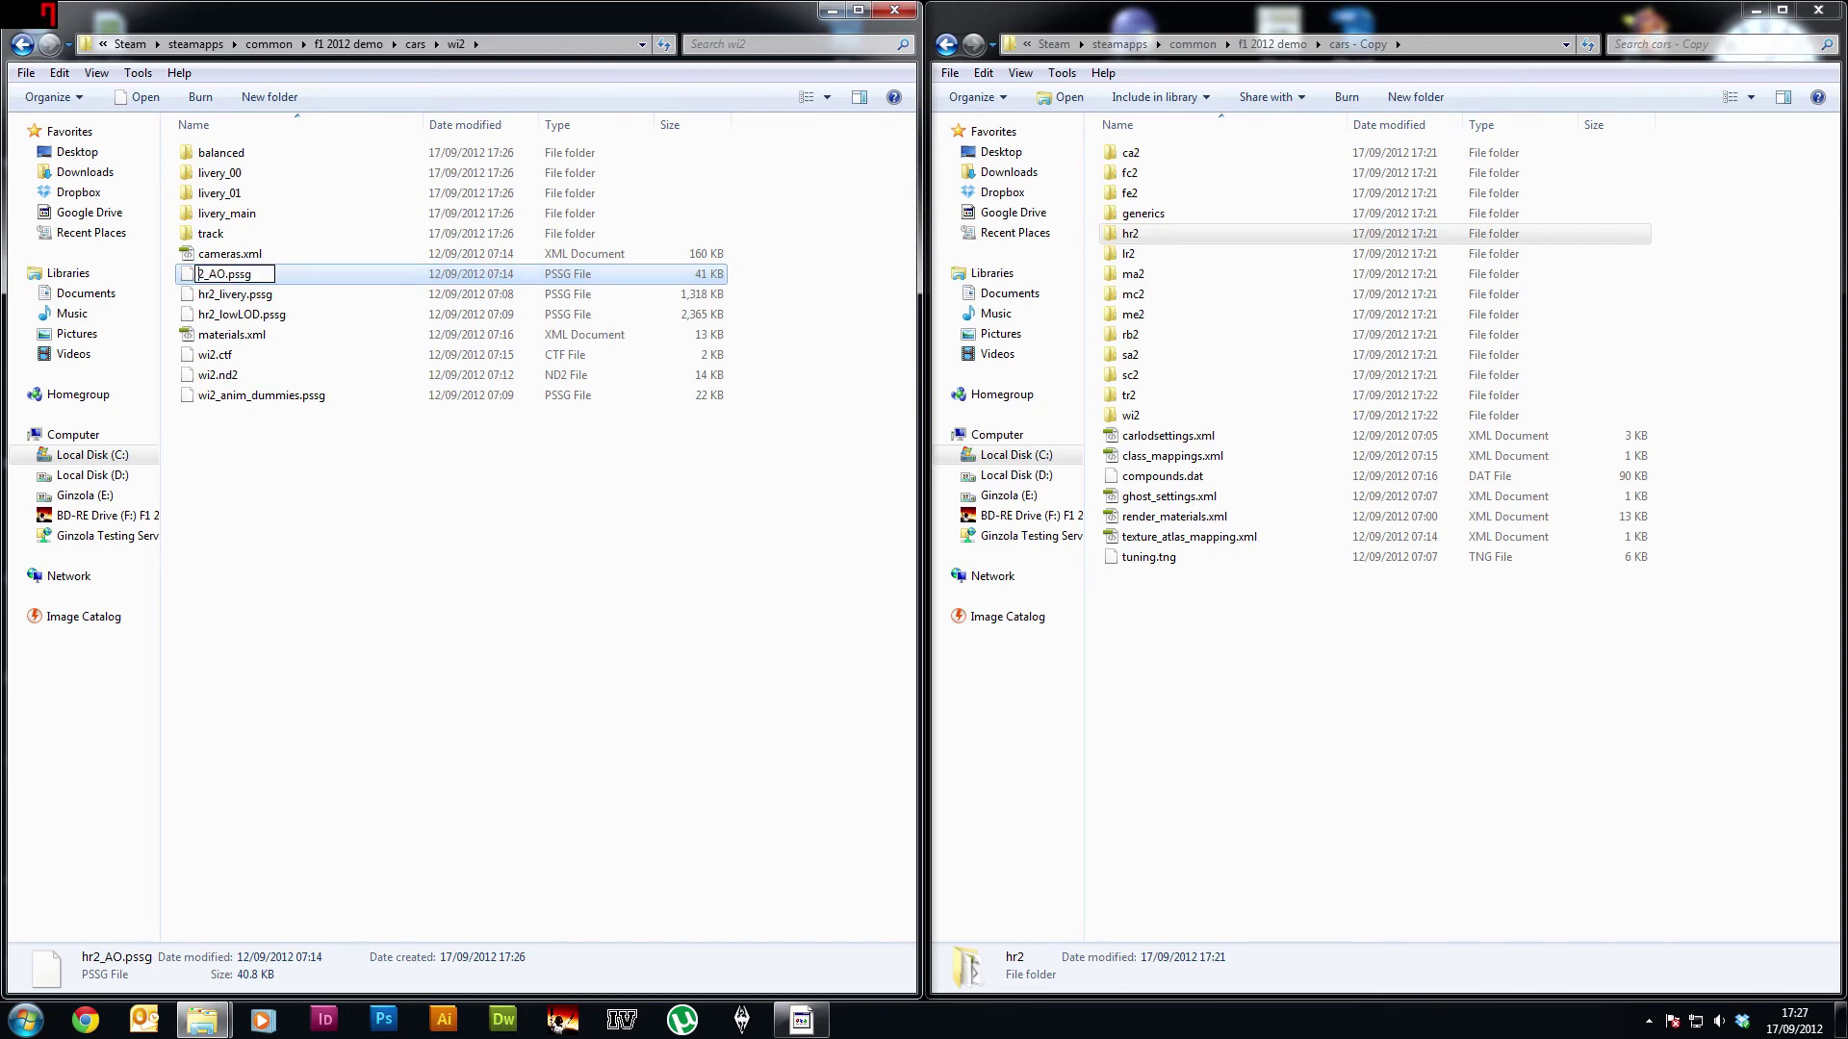
text(wi)
key(Return)
key(Return)
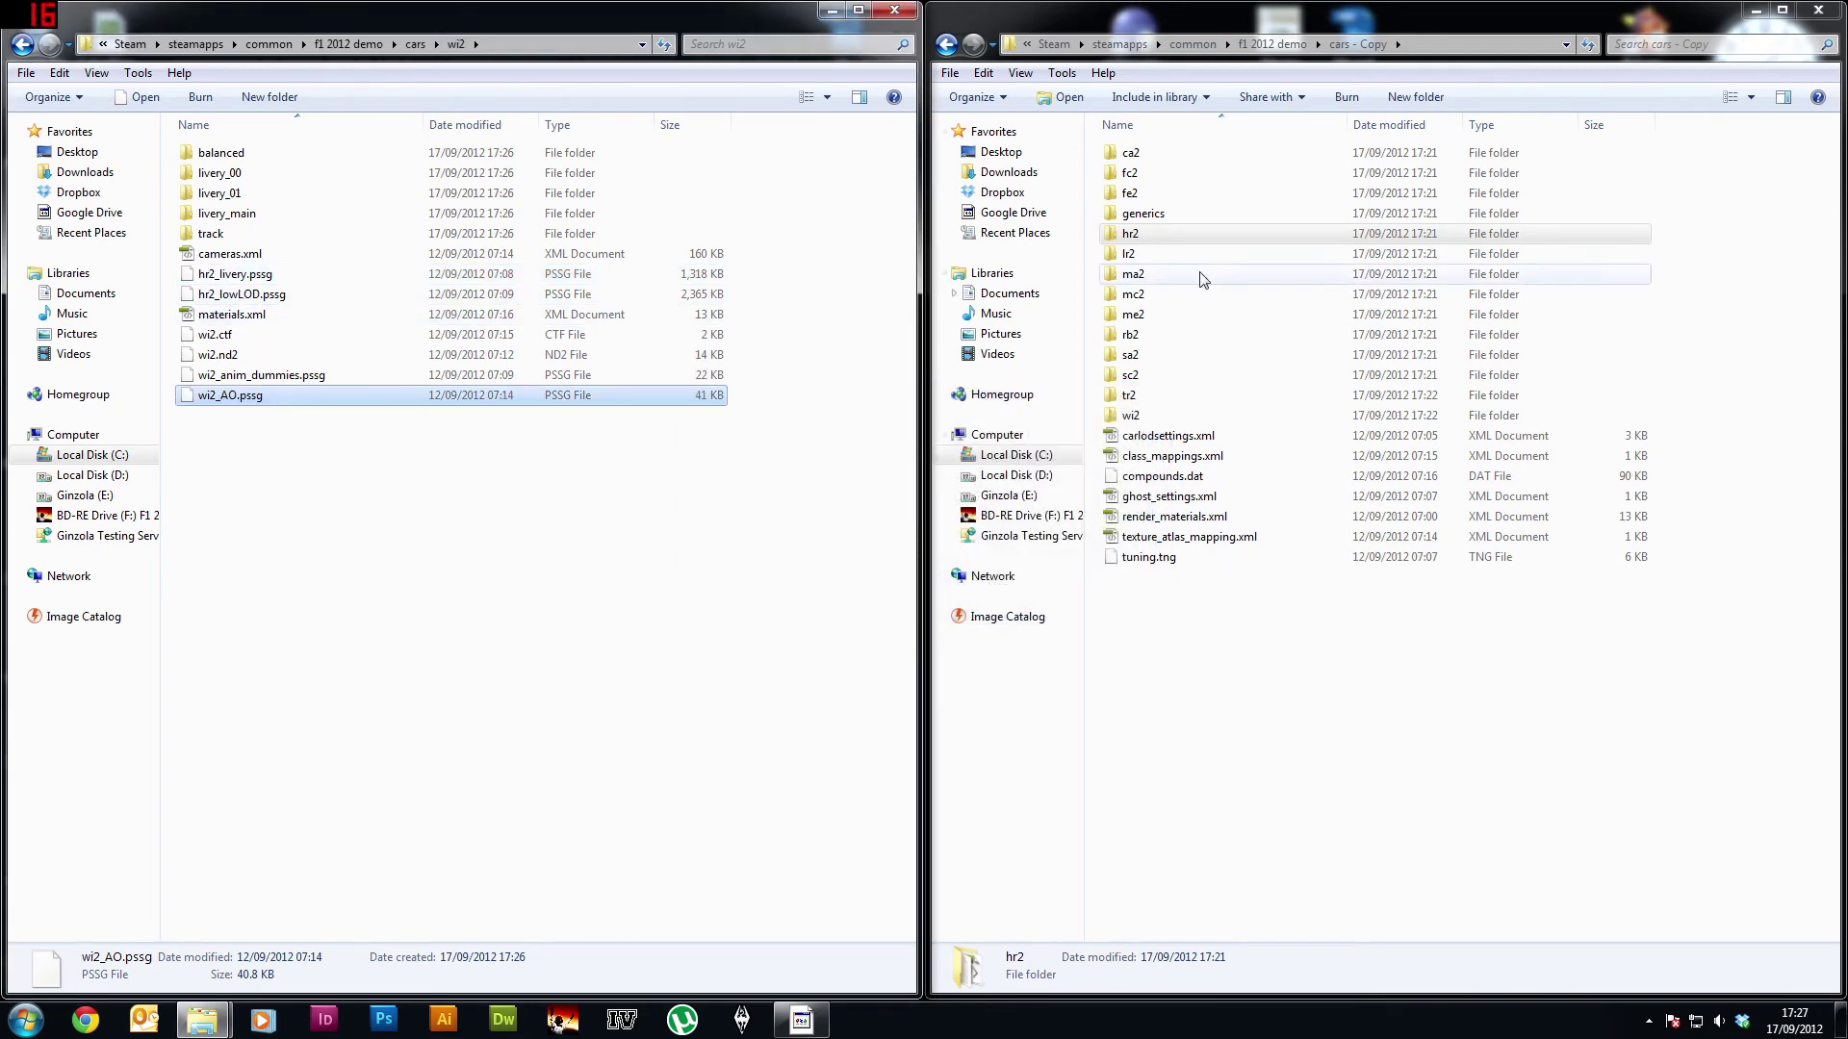
Step: Show the copy's wi2 > livery_main on the right and check the new livery_01 folder on the left
double_click(1166, 414)
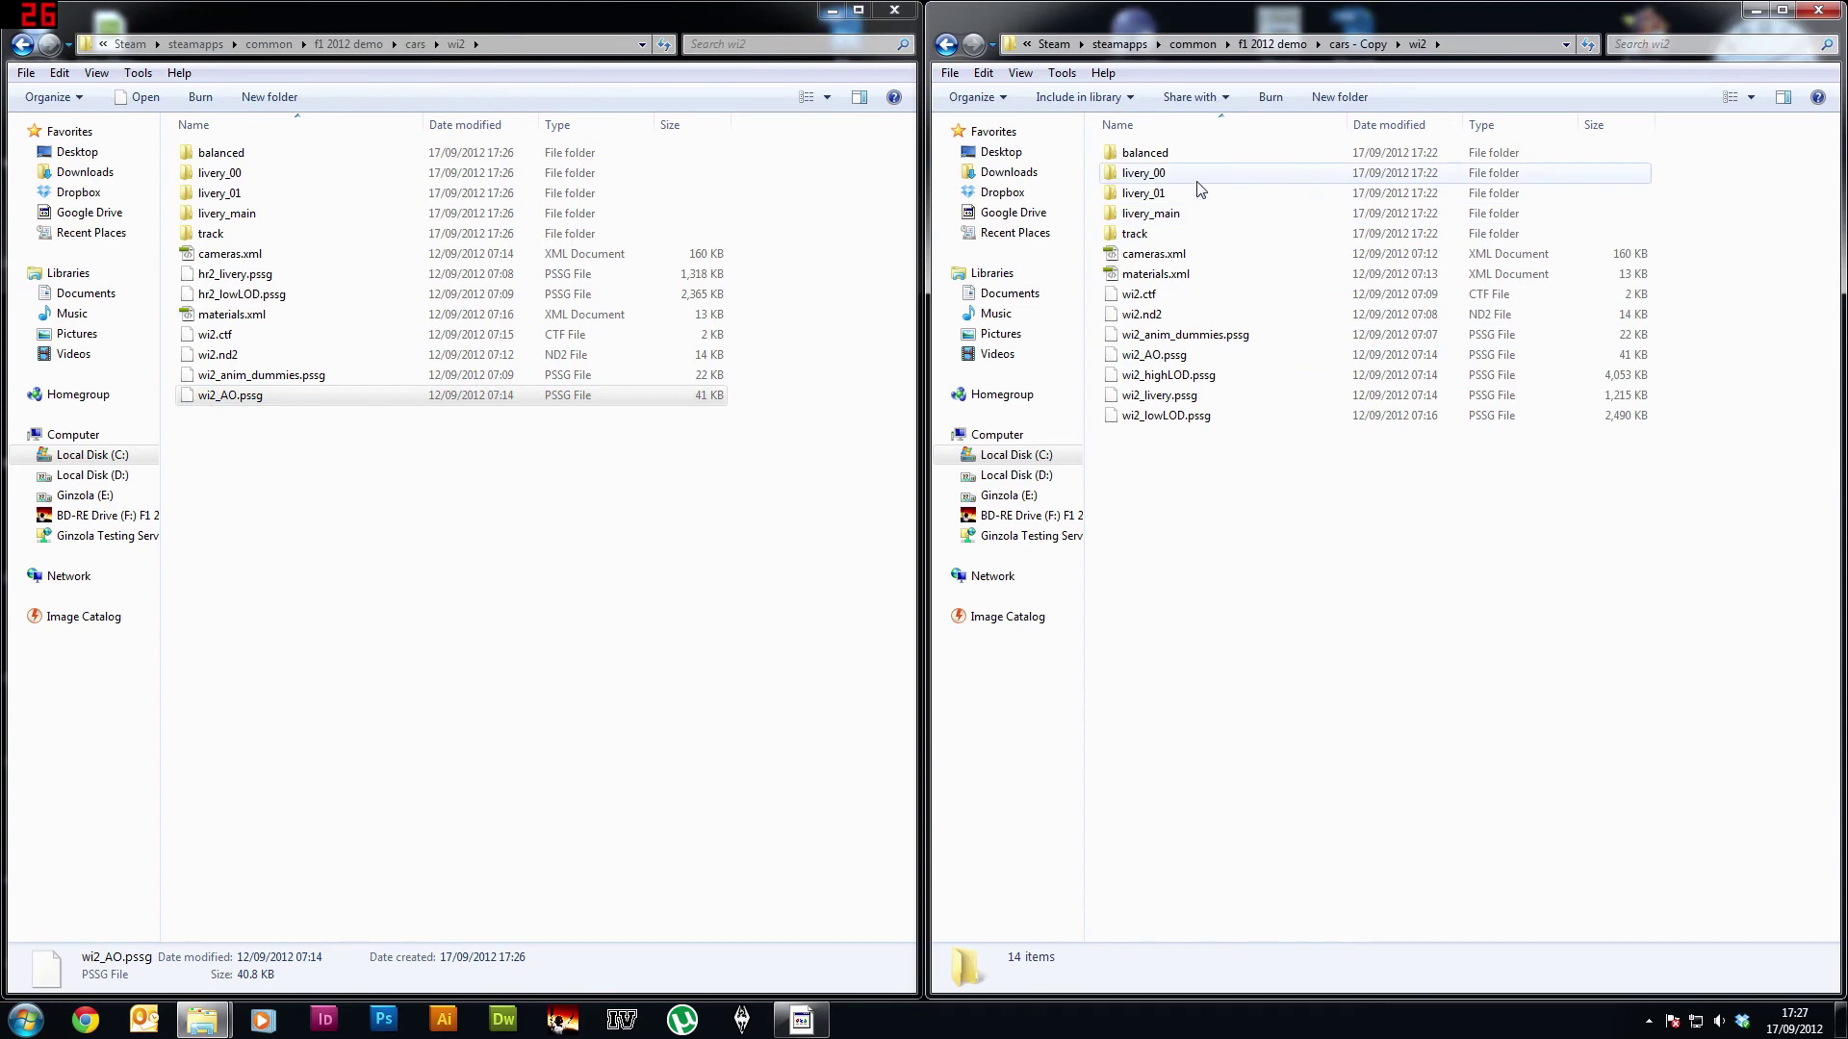
double_click(1182, 213)
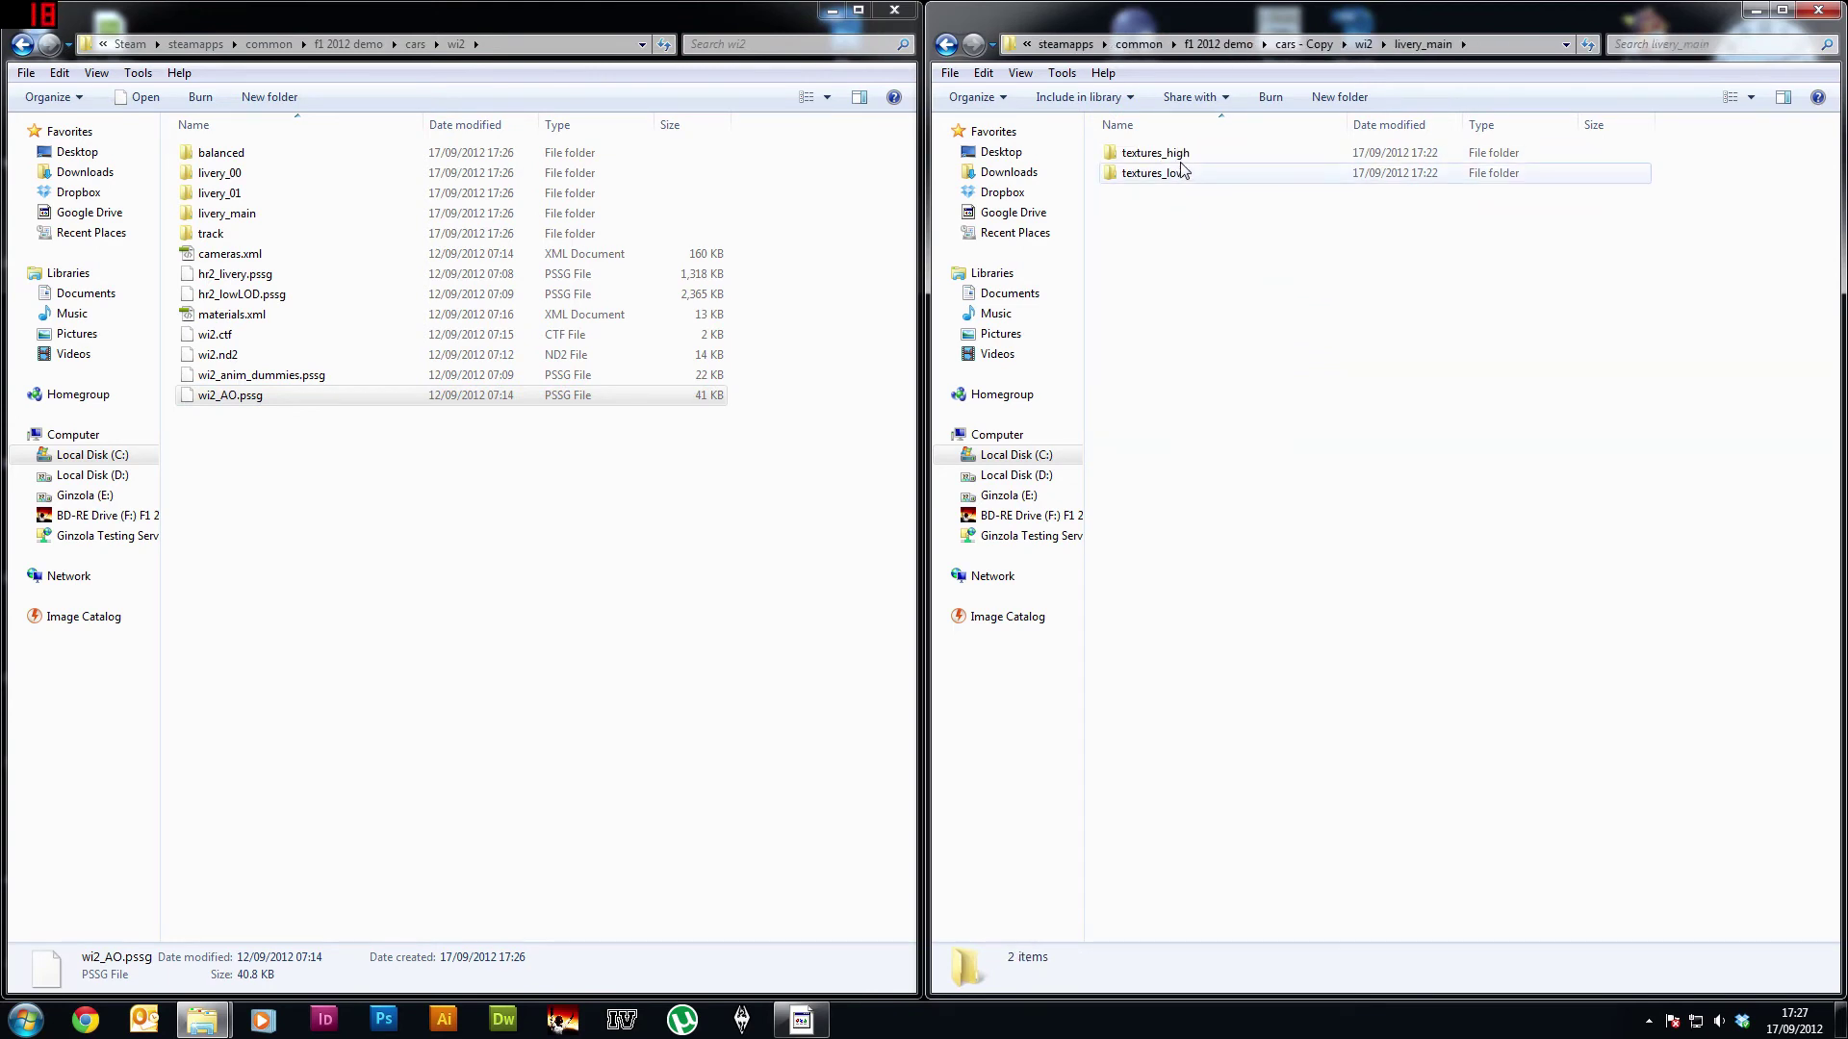
double_click(318, 198)
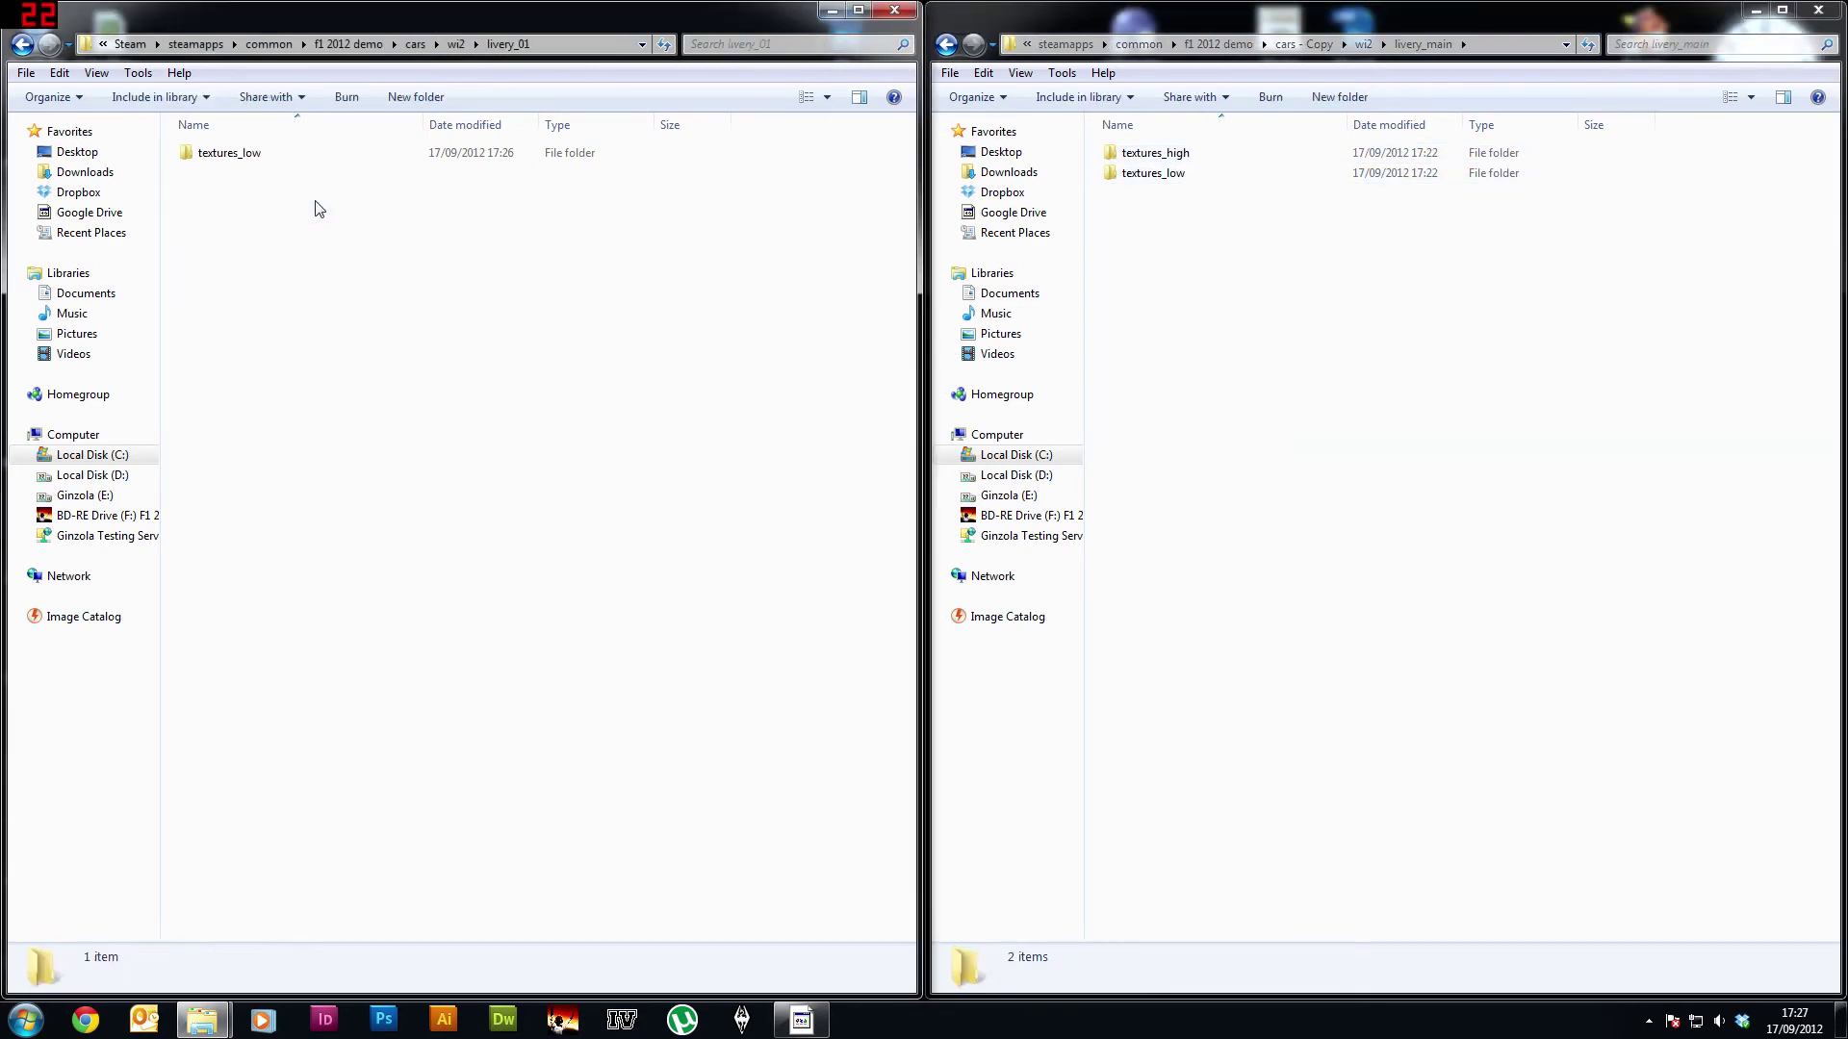
key(BackSpace)
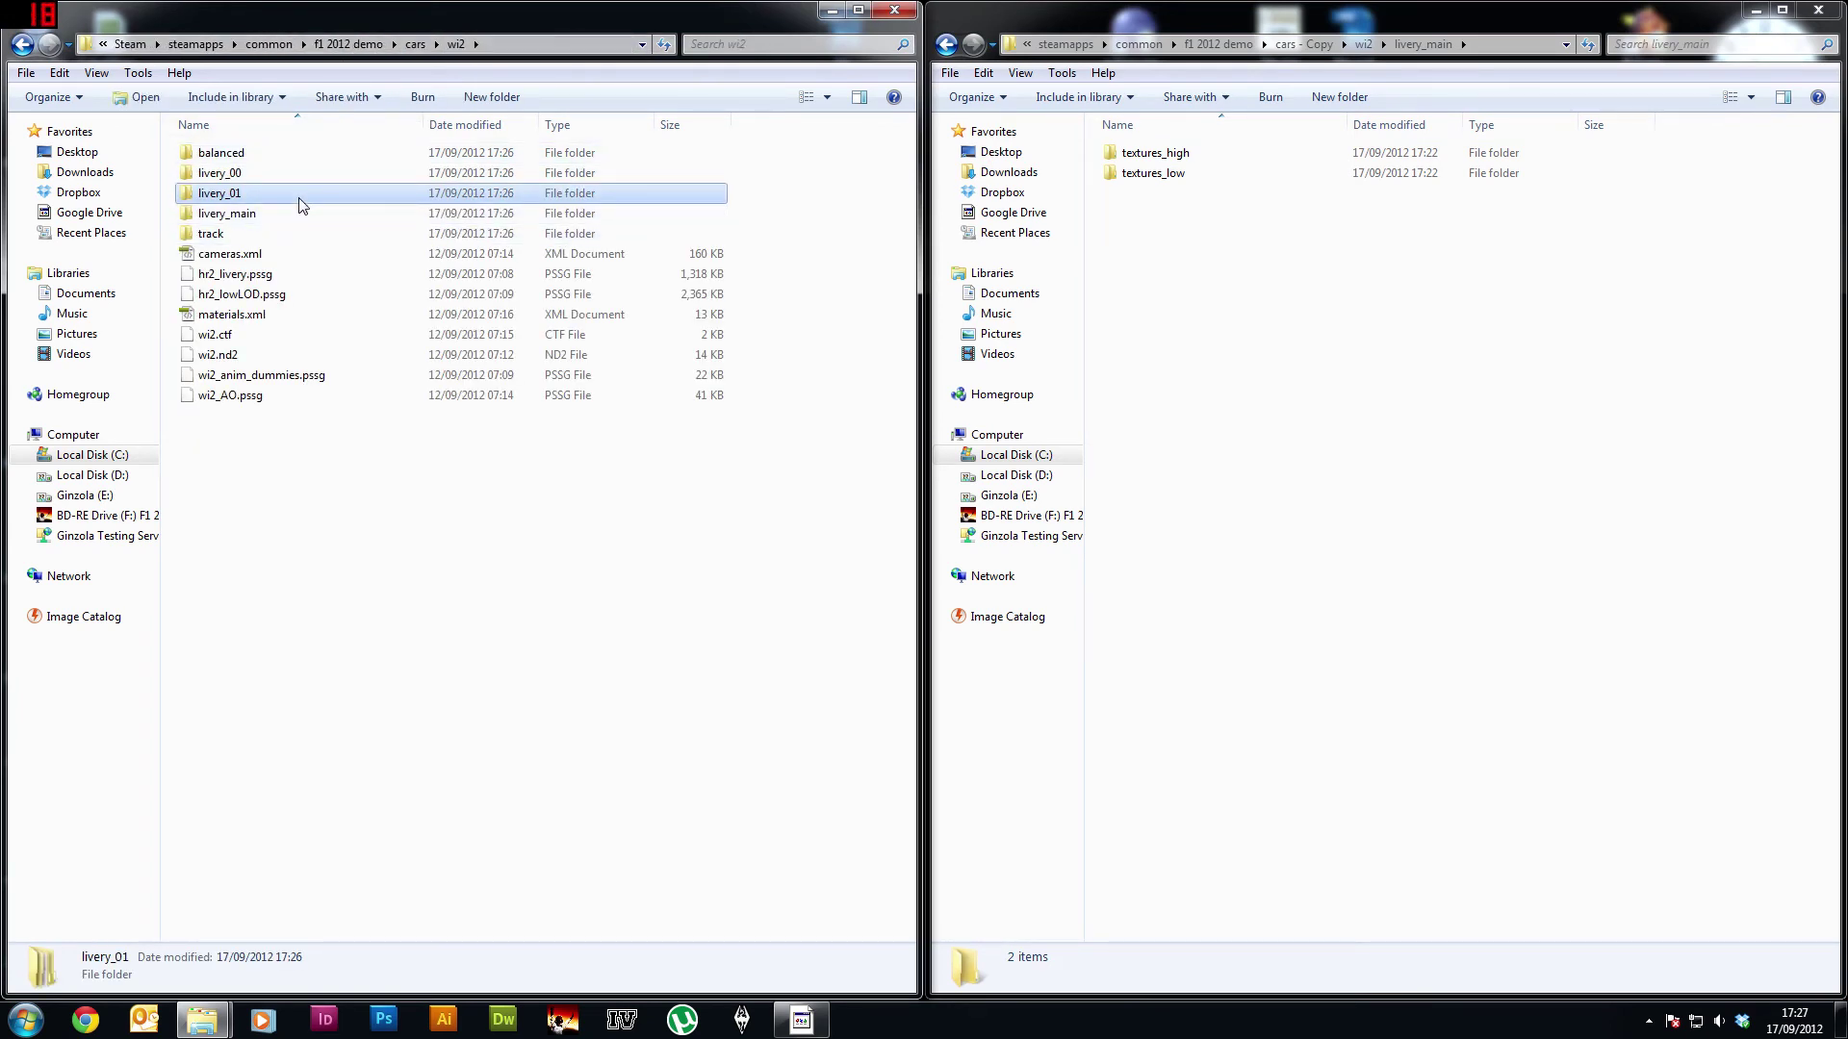
Step: Rename hr2_livery.pssg and hr2_lowLOD.pssg to wi2_livery.pssg and wi2_lowLOD.pssg
click(219, 275)
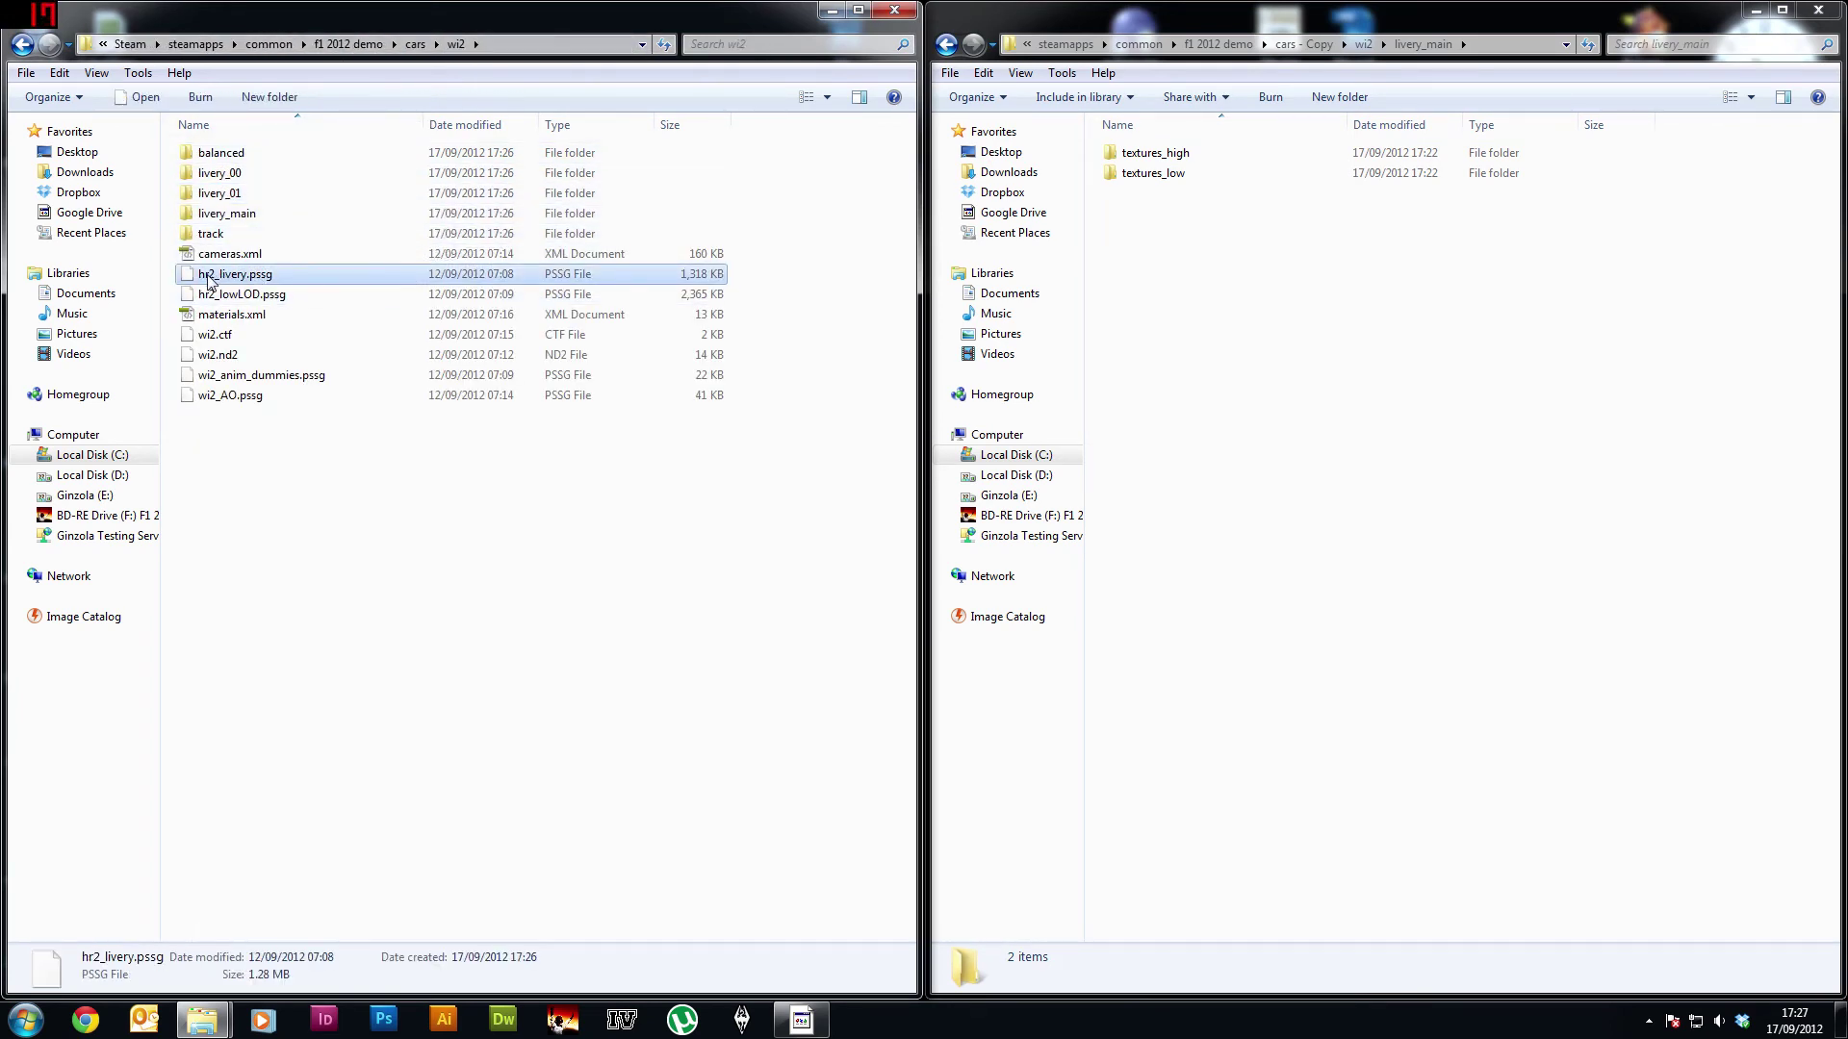
click(210, 277)
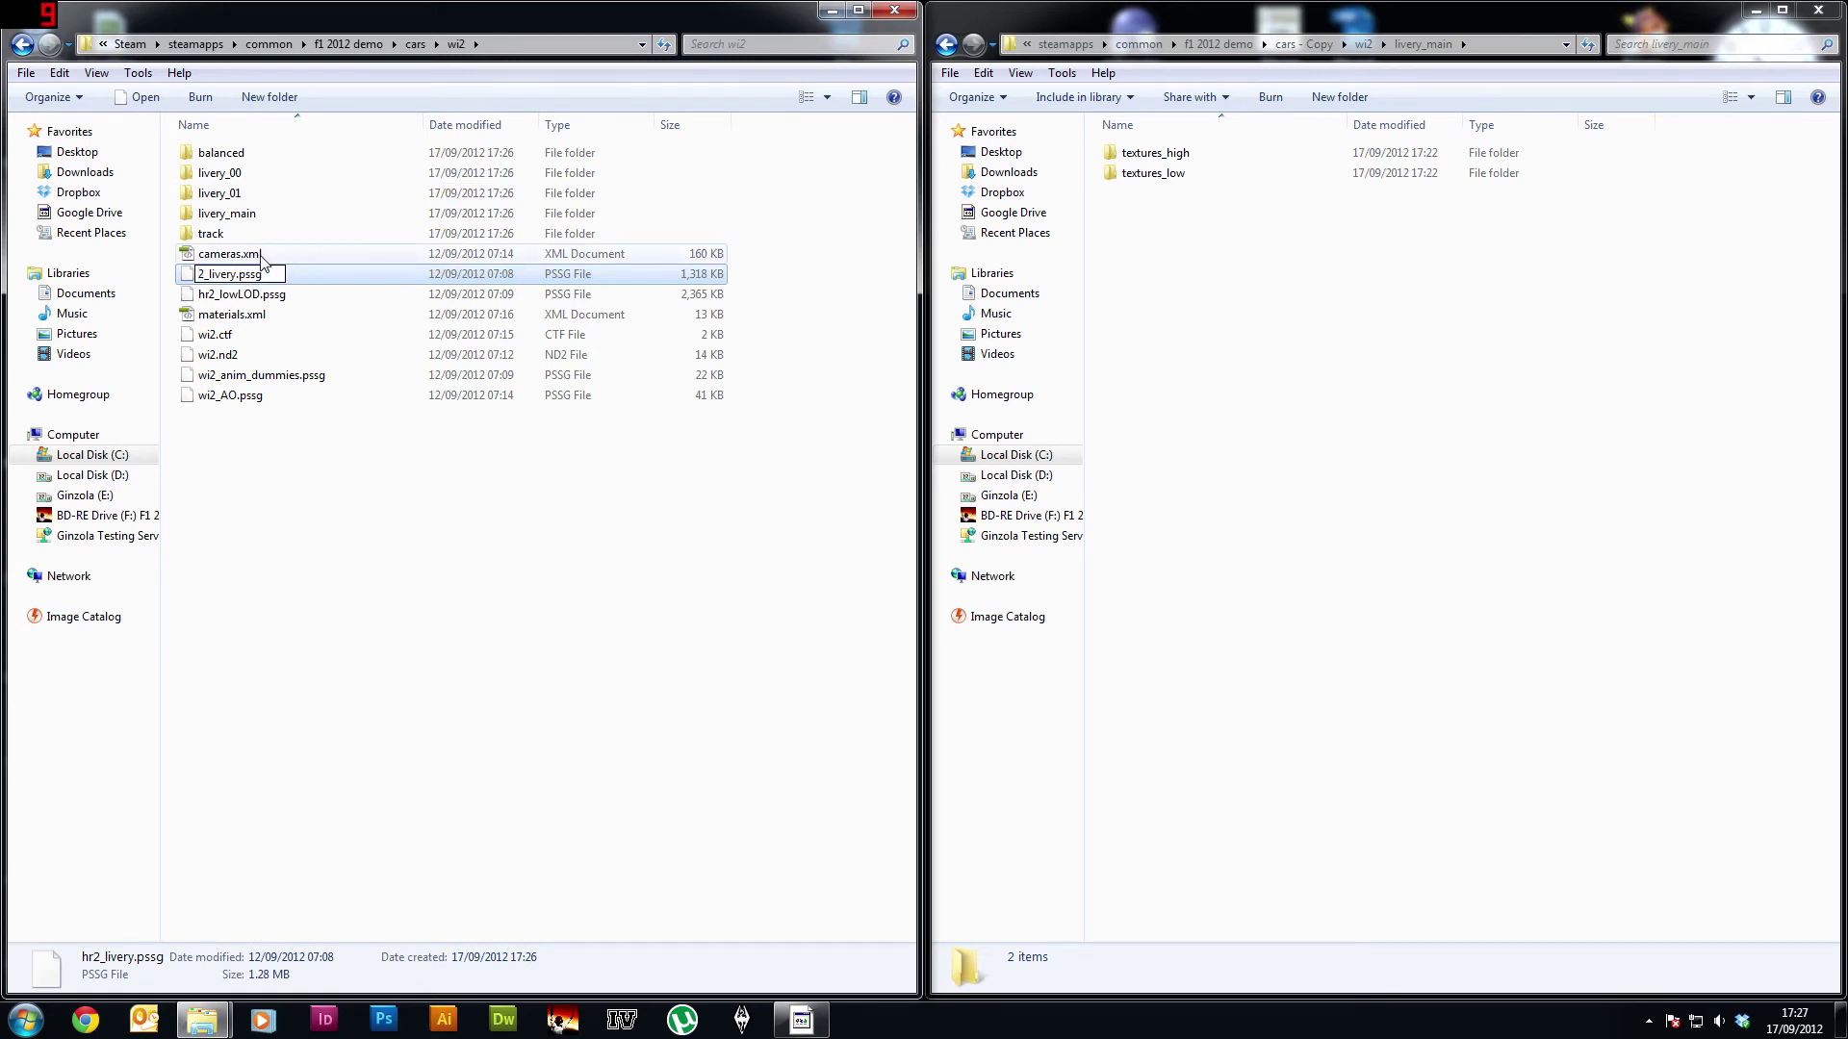
text(wi)
key(Return)
key(Return)
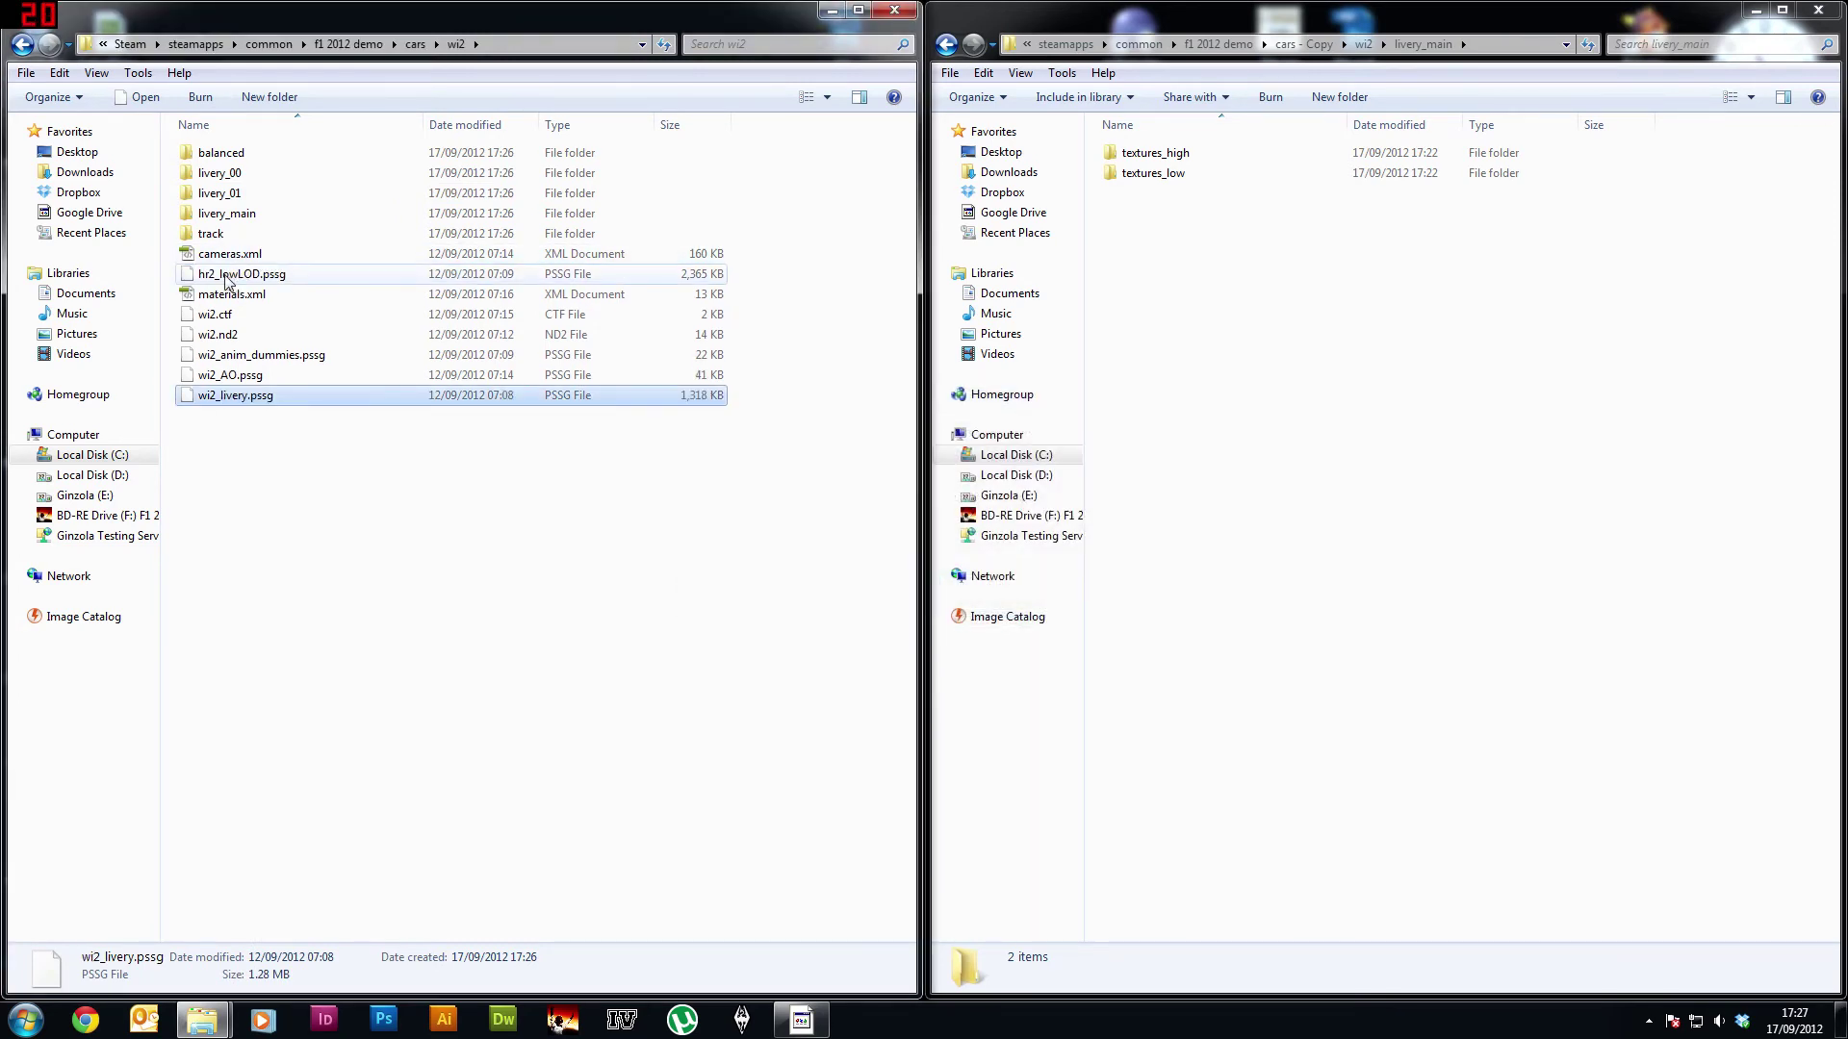
click(210, 277)
click(210, 277)
click(210, 275)
text(w)
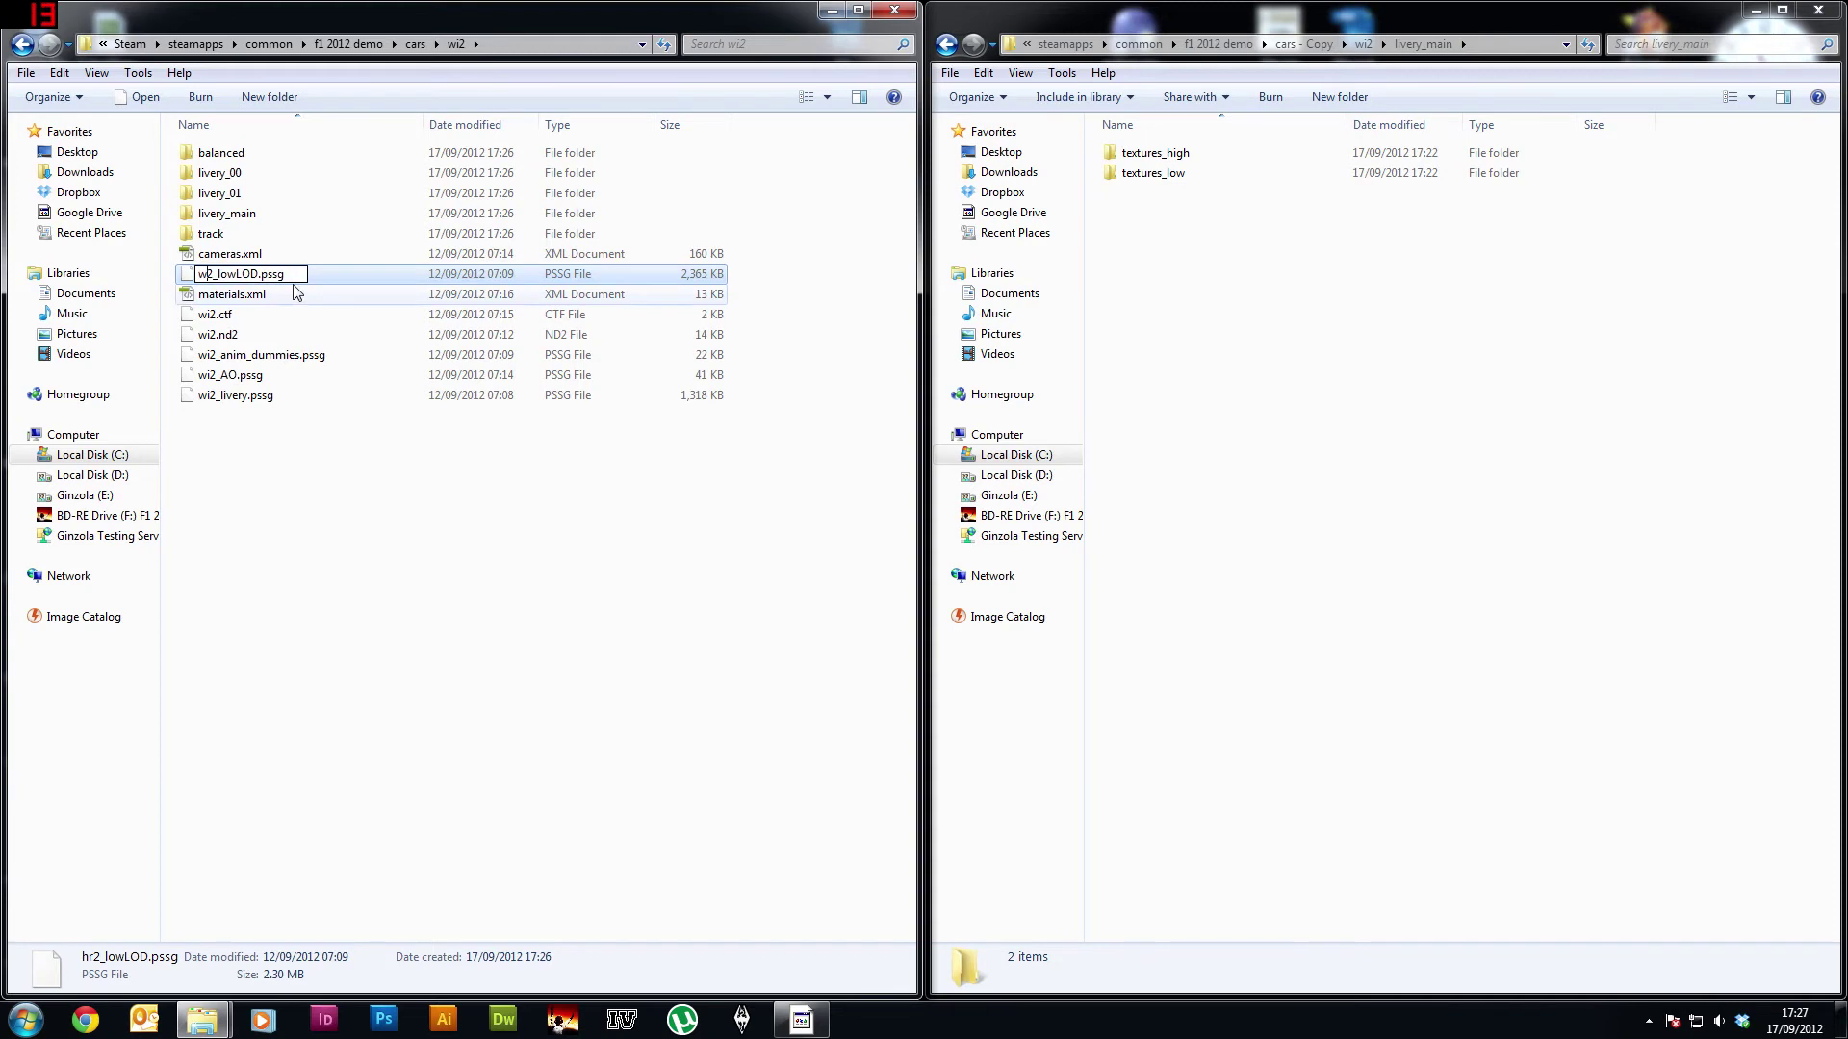
text(i)
key(Return)
key(Return)
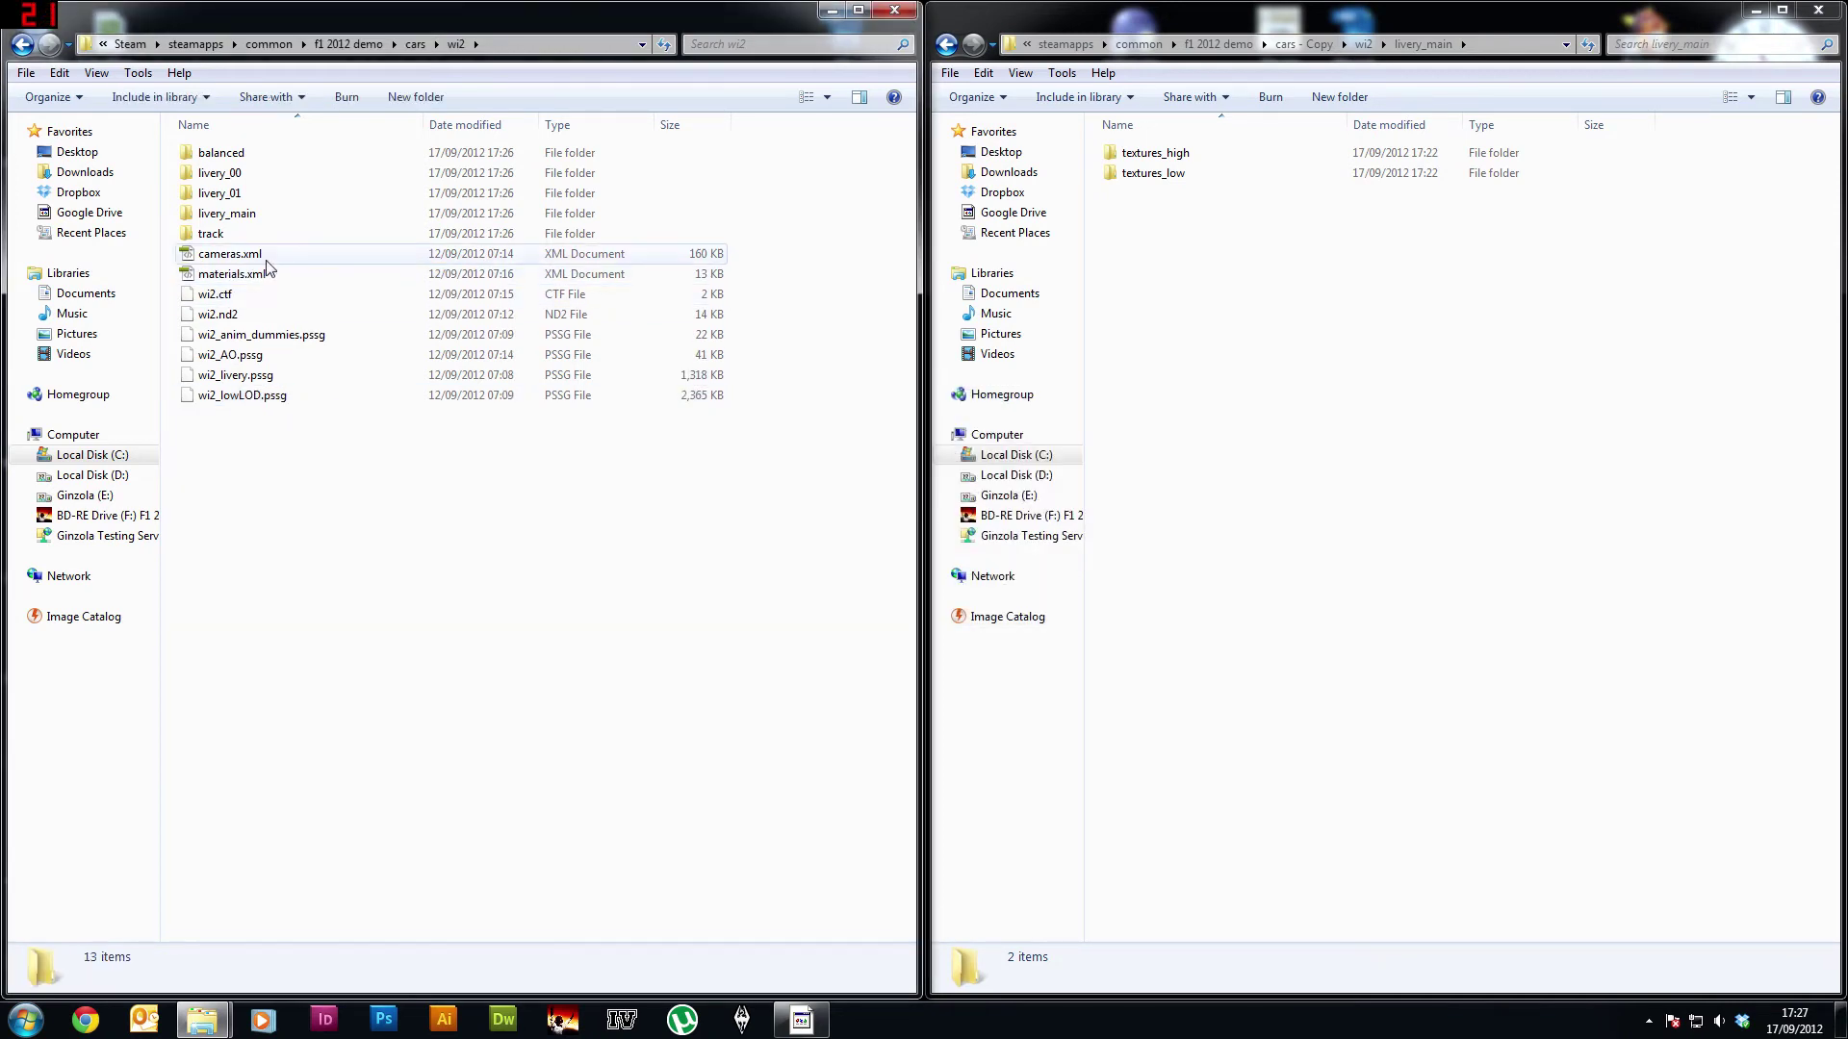
Step: In wi2's balanced folder, rename hr2_abu_dhabi.ctf to wi2_abu_dhabi.ctf
click(246, 125)
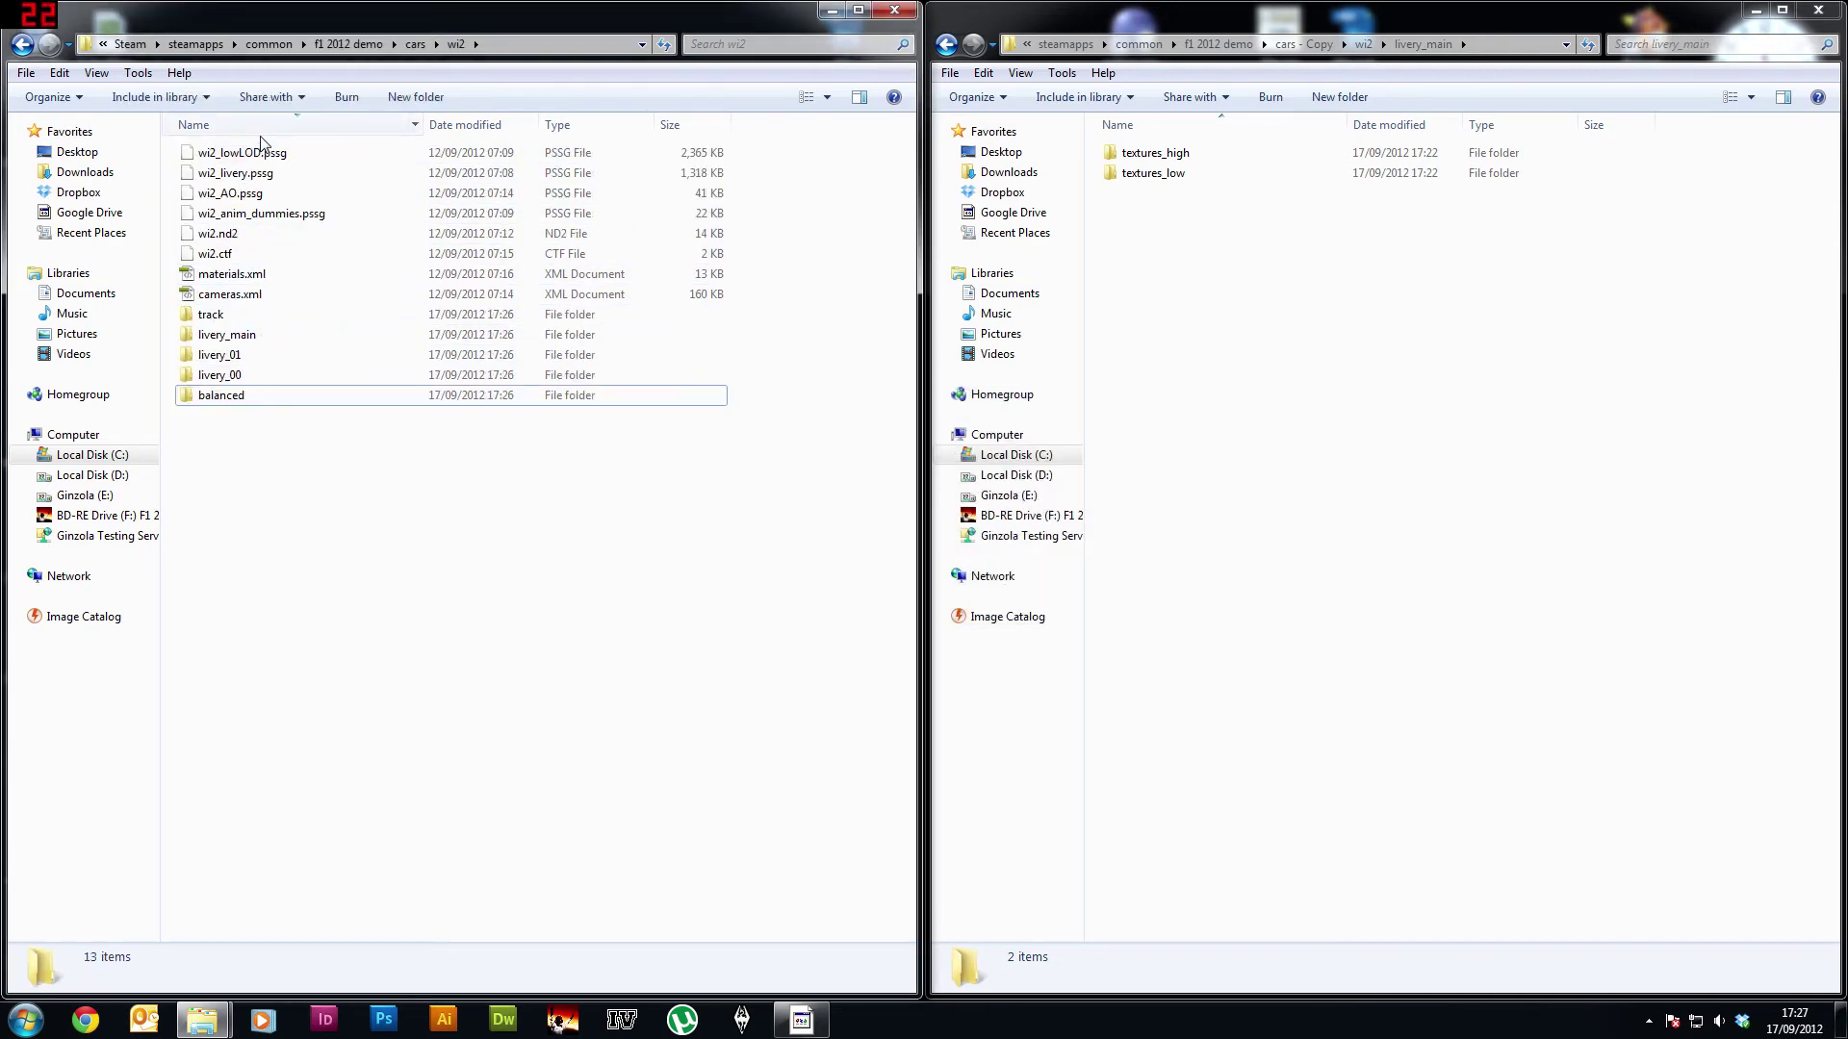
click(245, 125)
click(243, 154)
double_click(242, 156)
click(228, 159)
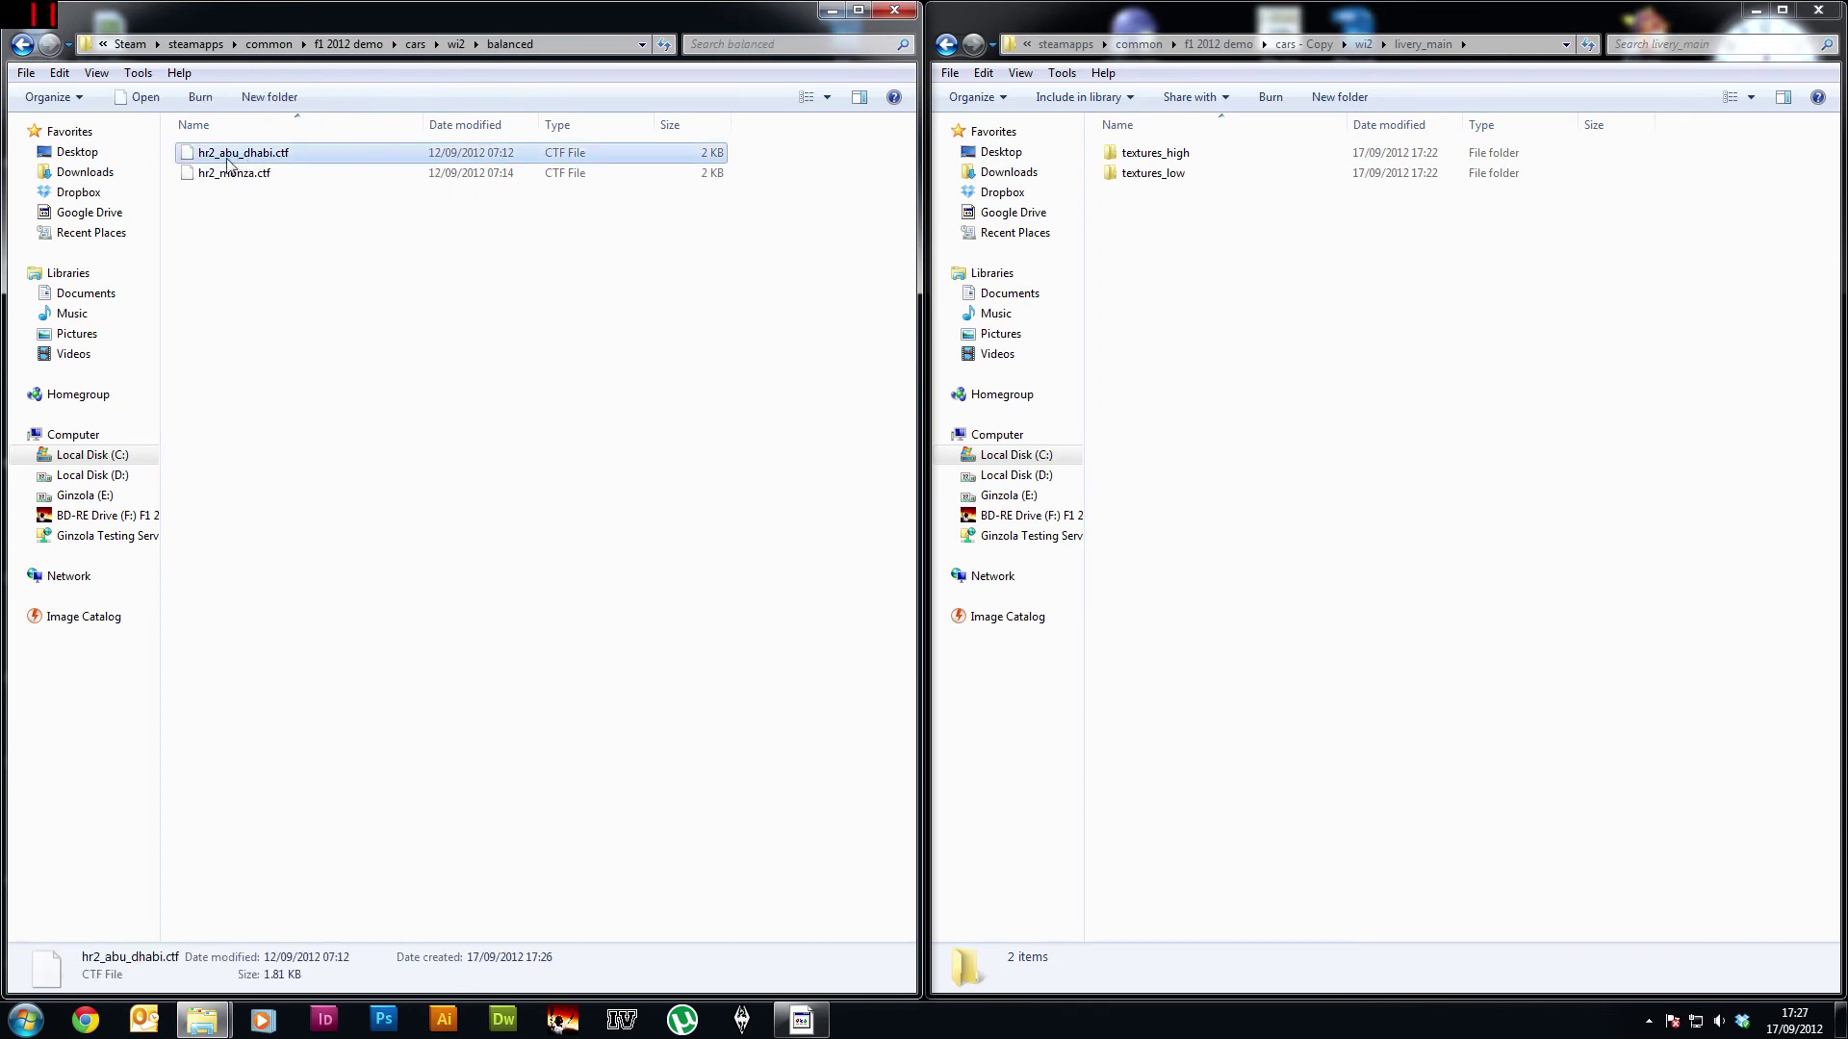
click(216, 157)
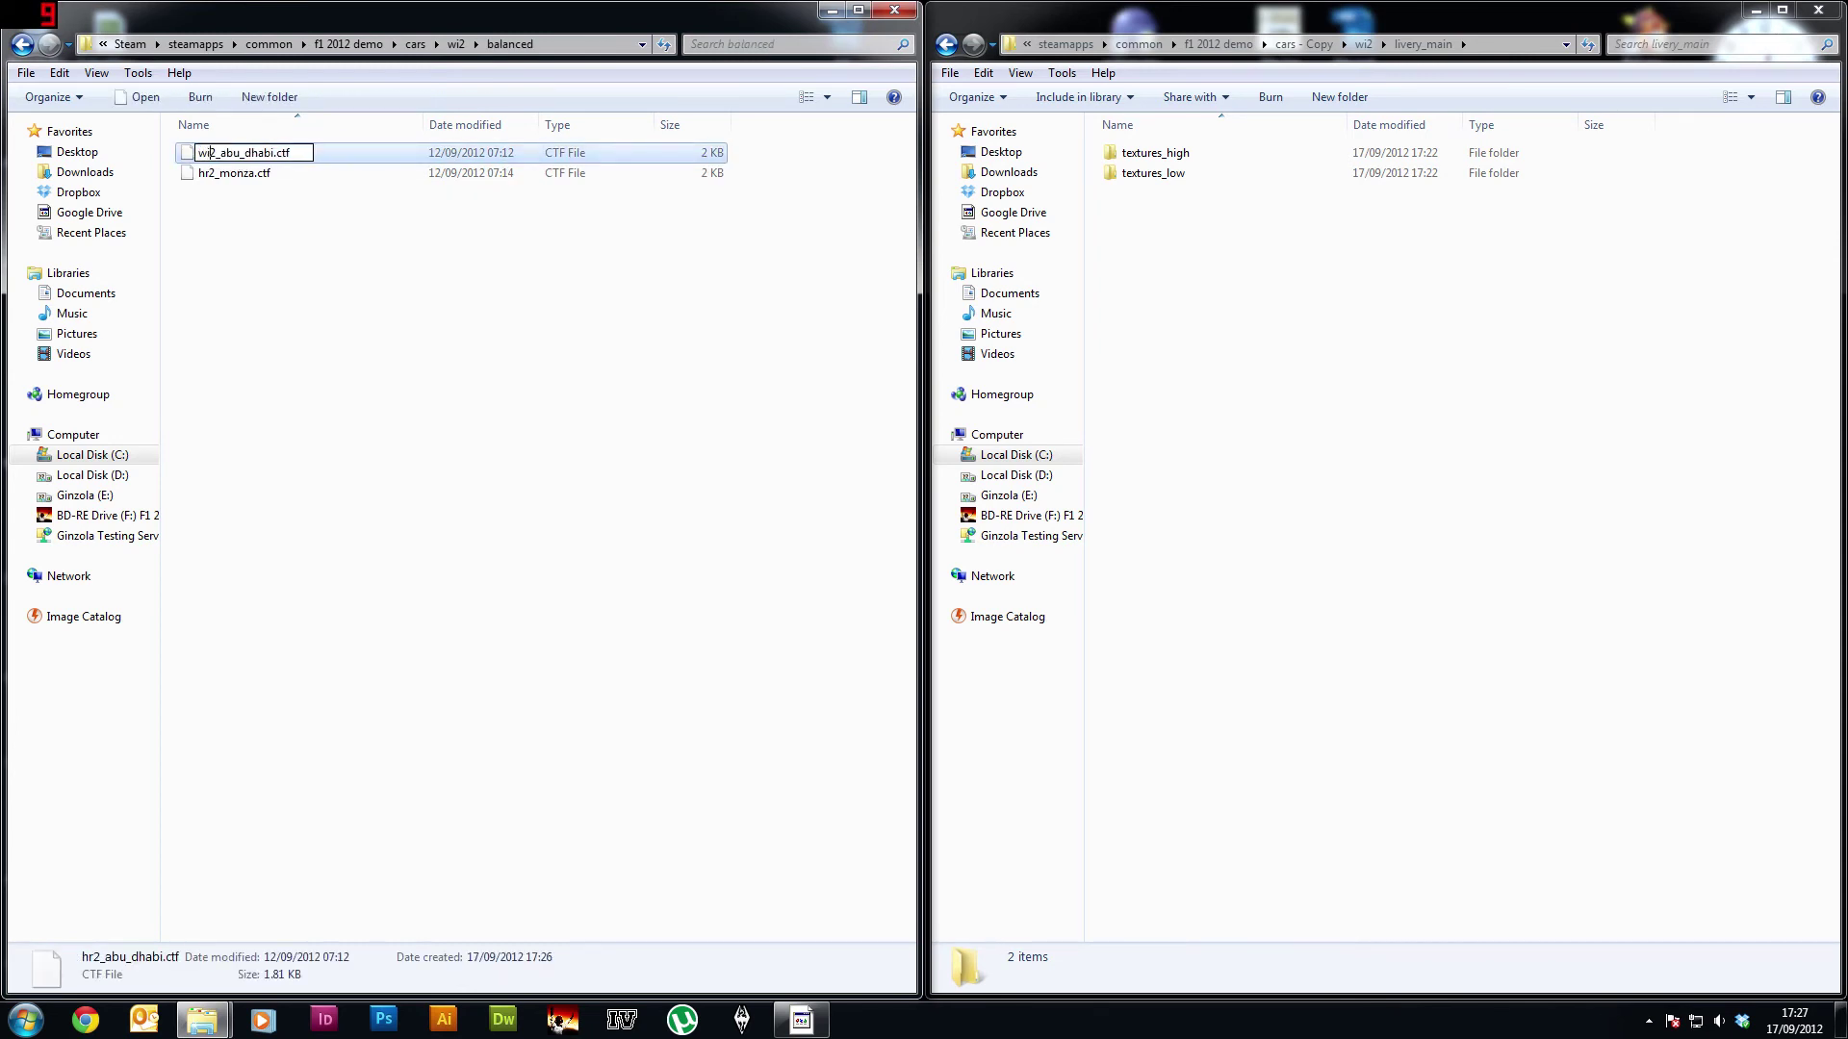
text(wi)
key(Return)
key(Return)
Step: Rename hr2_monza.ctf in the balanced folder to wi2_monza.ctf
click(266, 157)
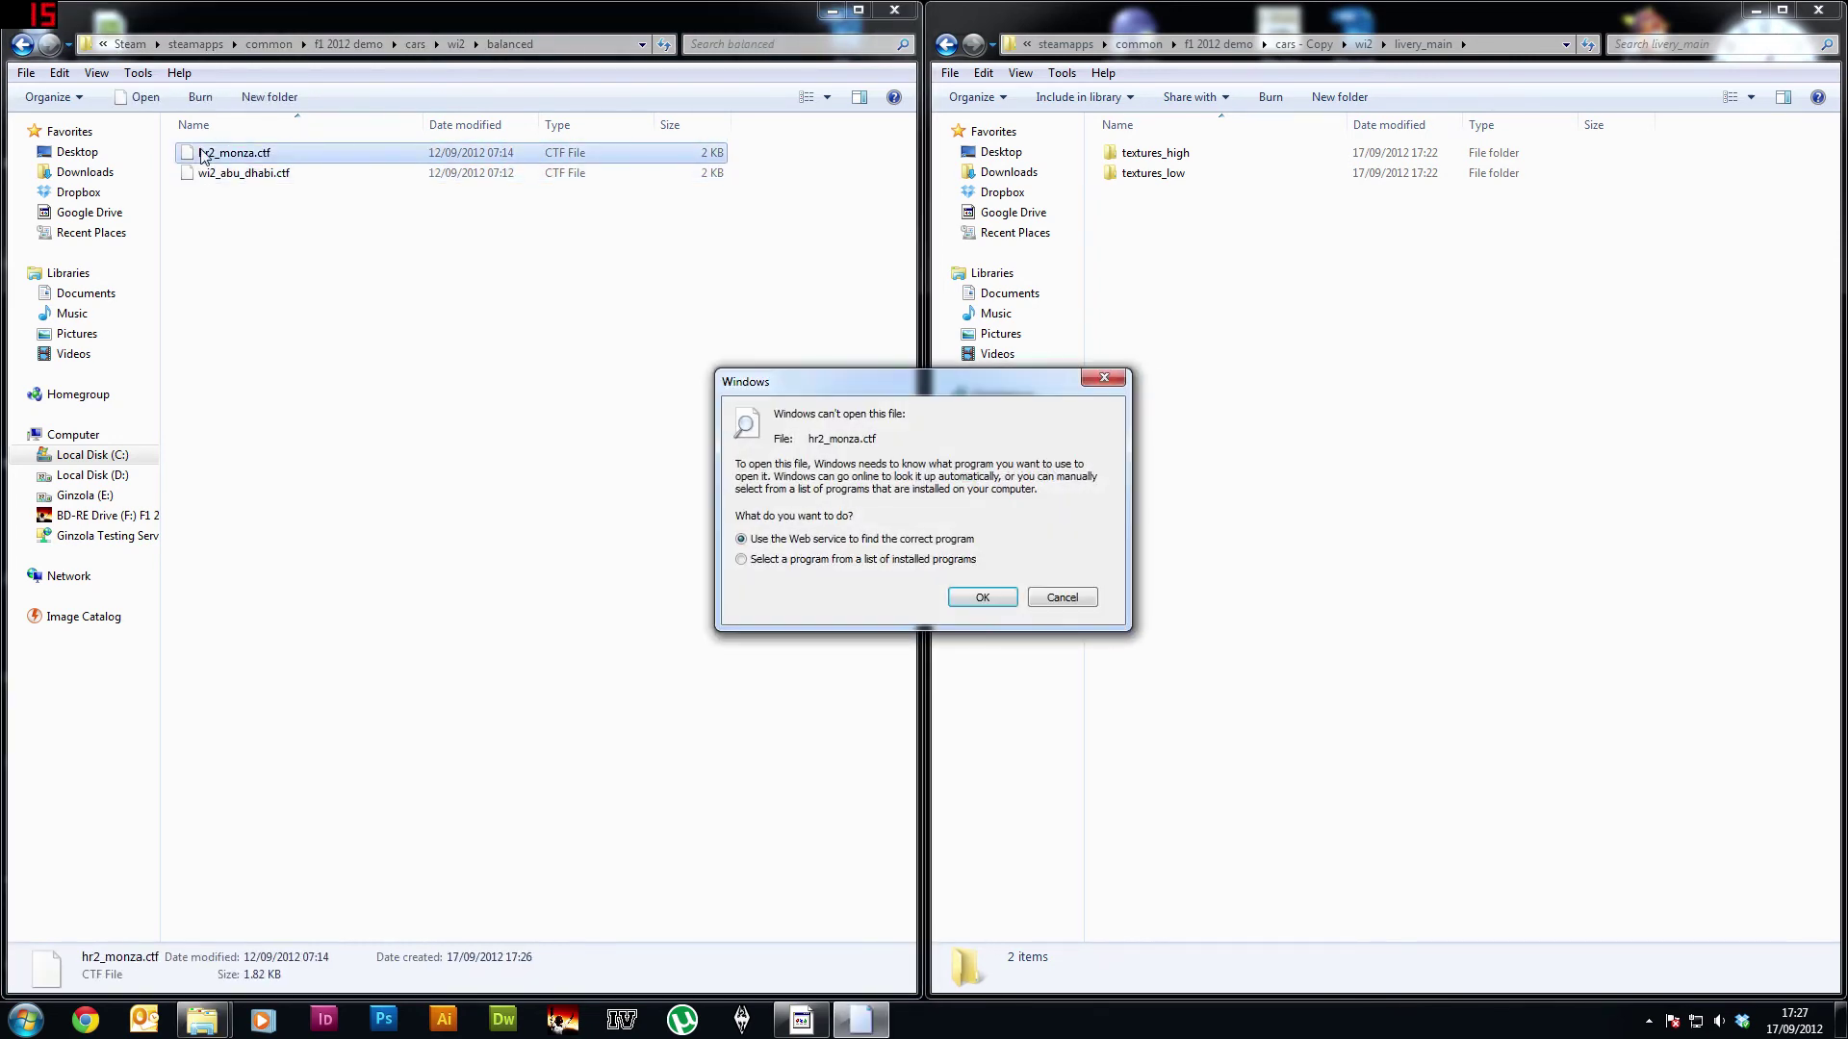
key(Escape)
click(205, 154)
click(209, 152)
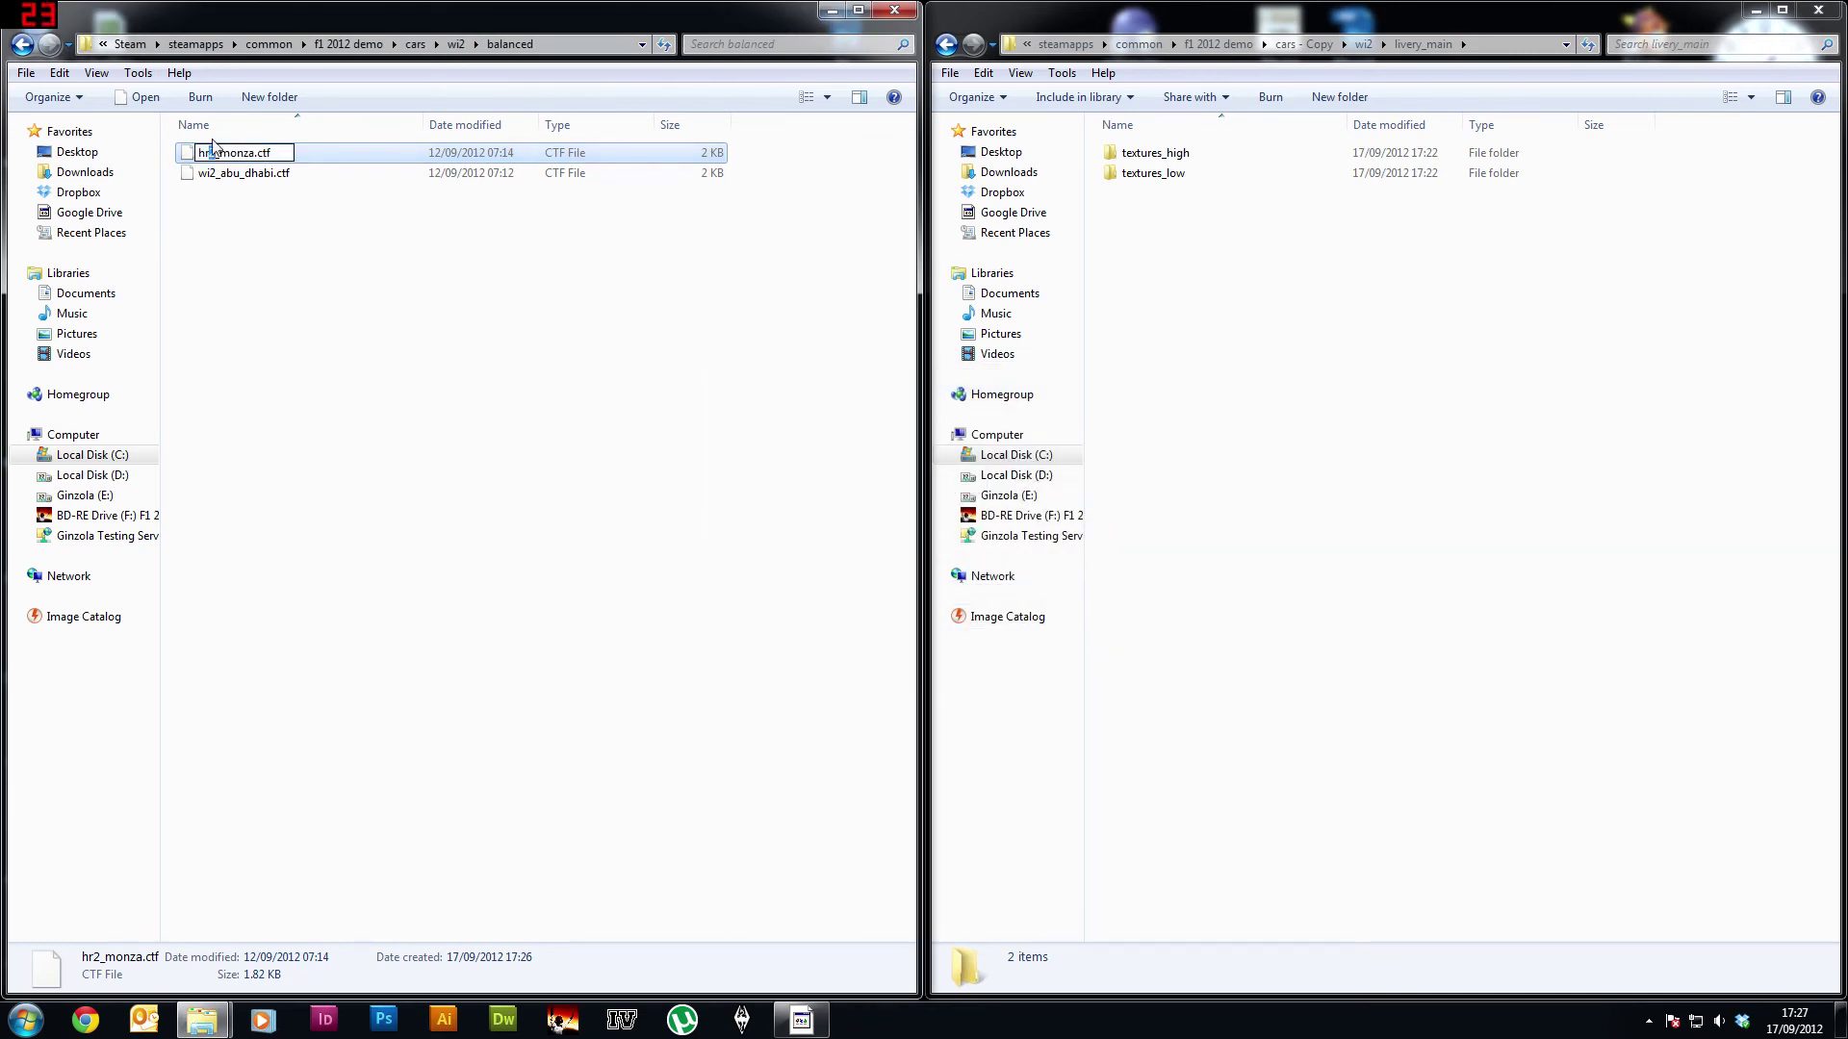
key(BackSpace)
key(BackSpace)
text(wi)
key(Return)
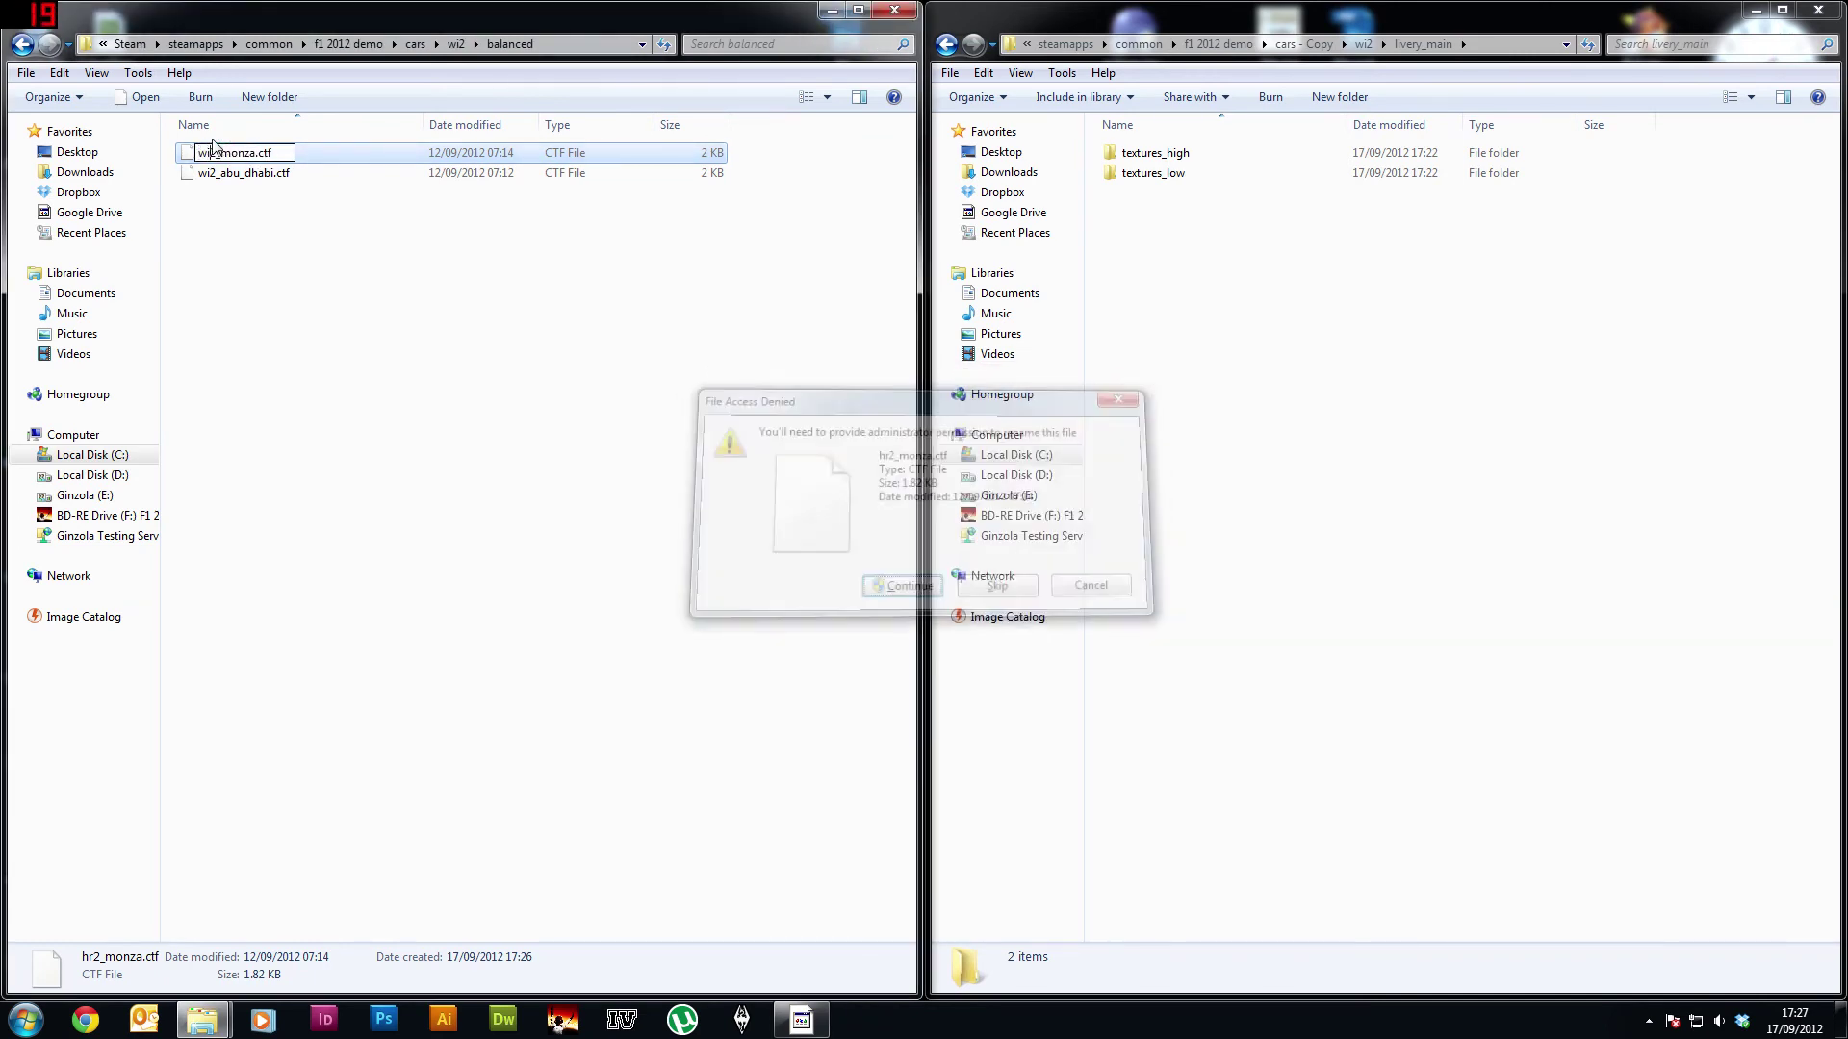
key(Return)
Step: In wi2's track folder, rename hr2_abu_dhabi.ctf to wi2_abu_dhabi.ctf
click(455, 45)
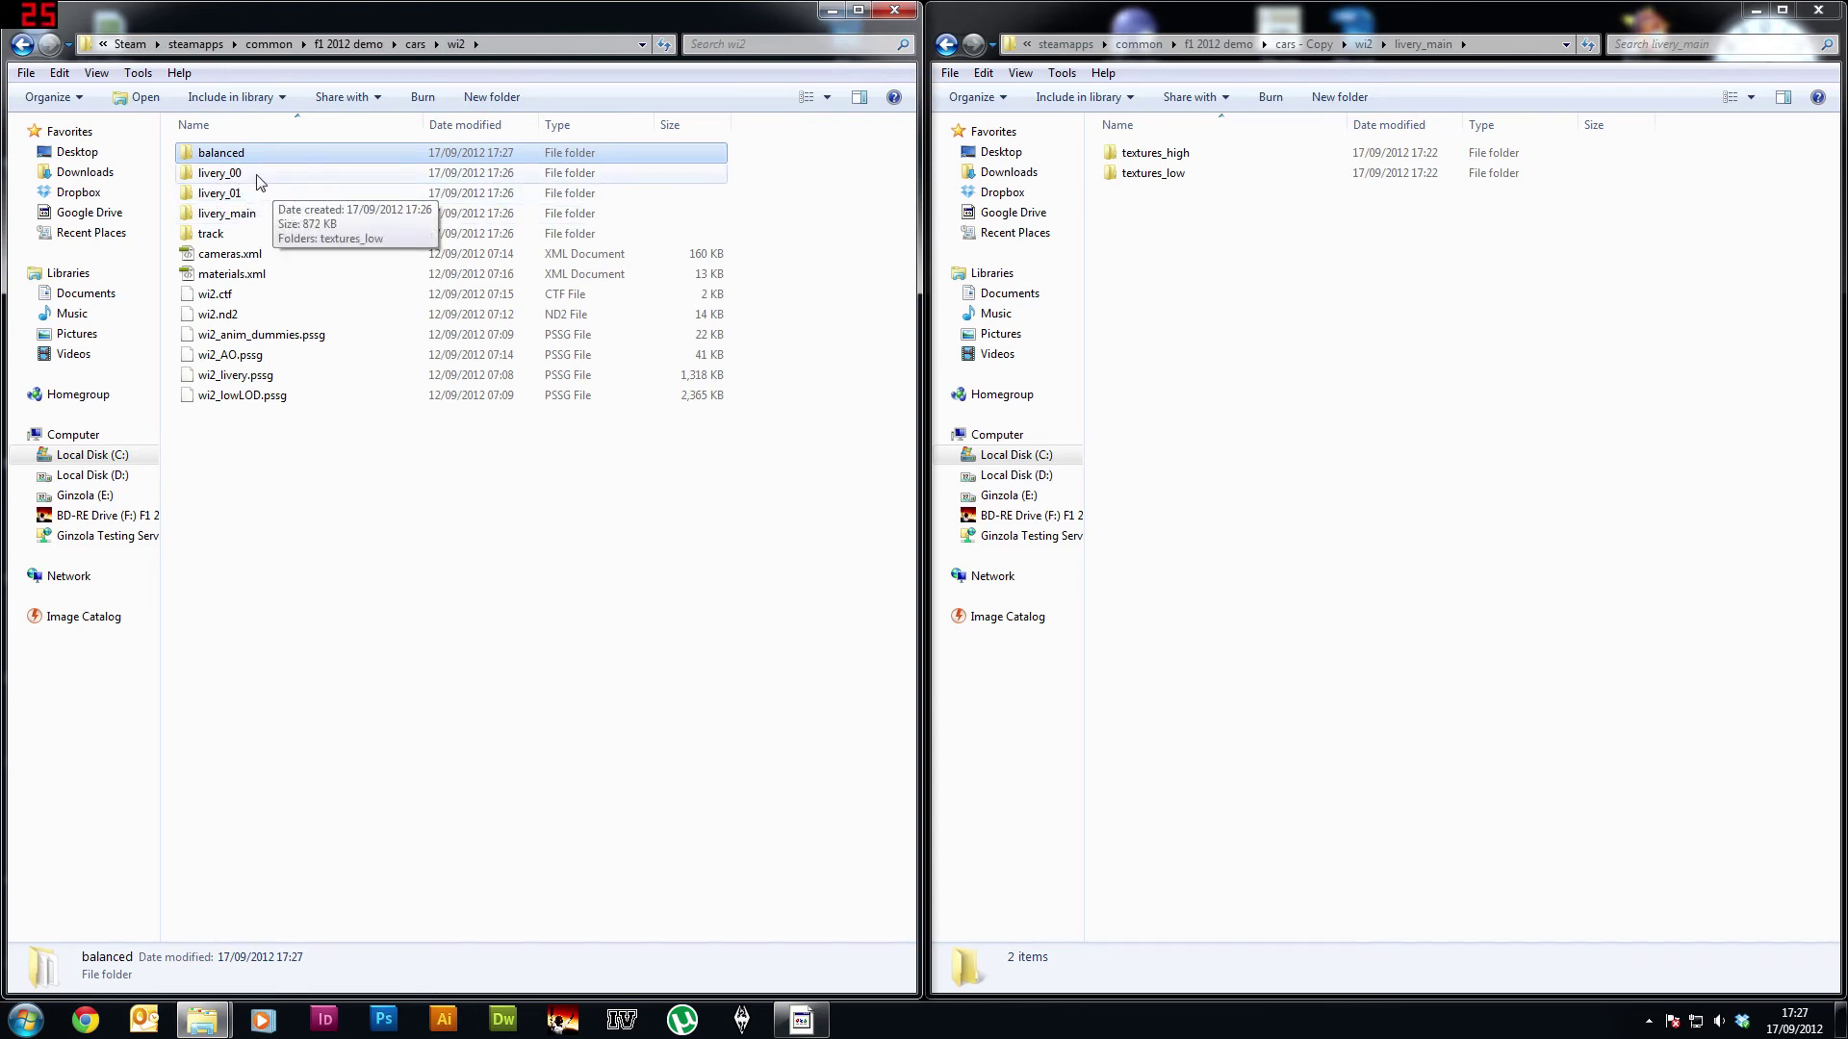
double_click(248, 233)
click(214, 156)
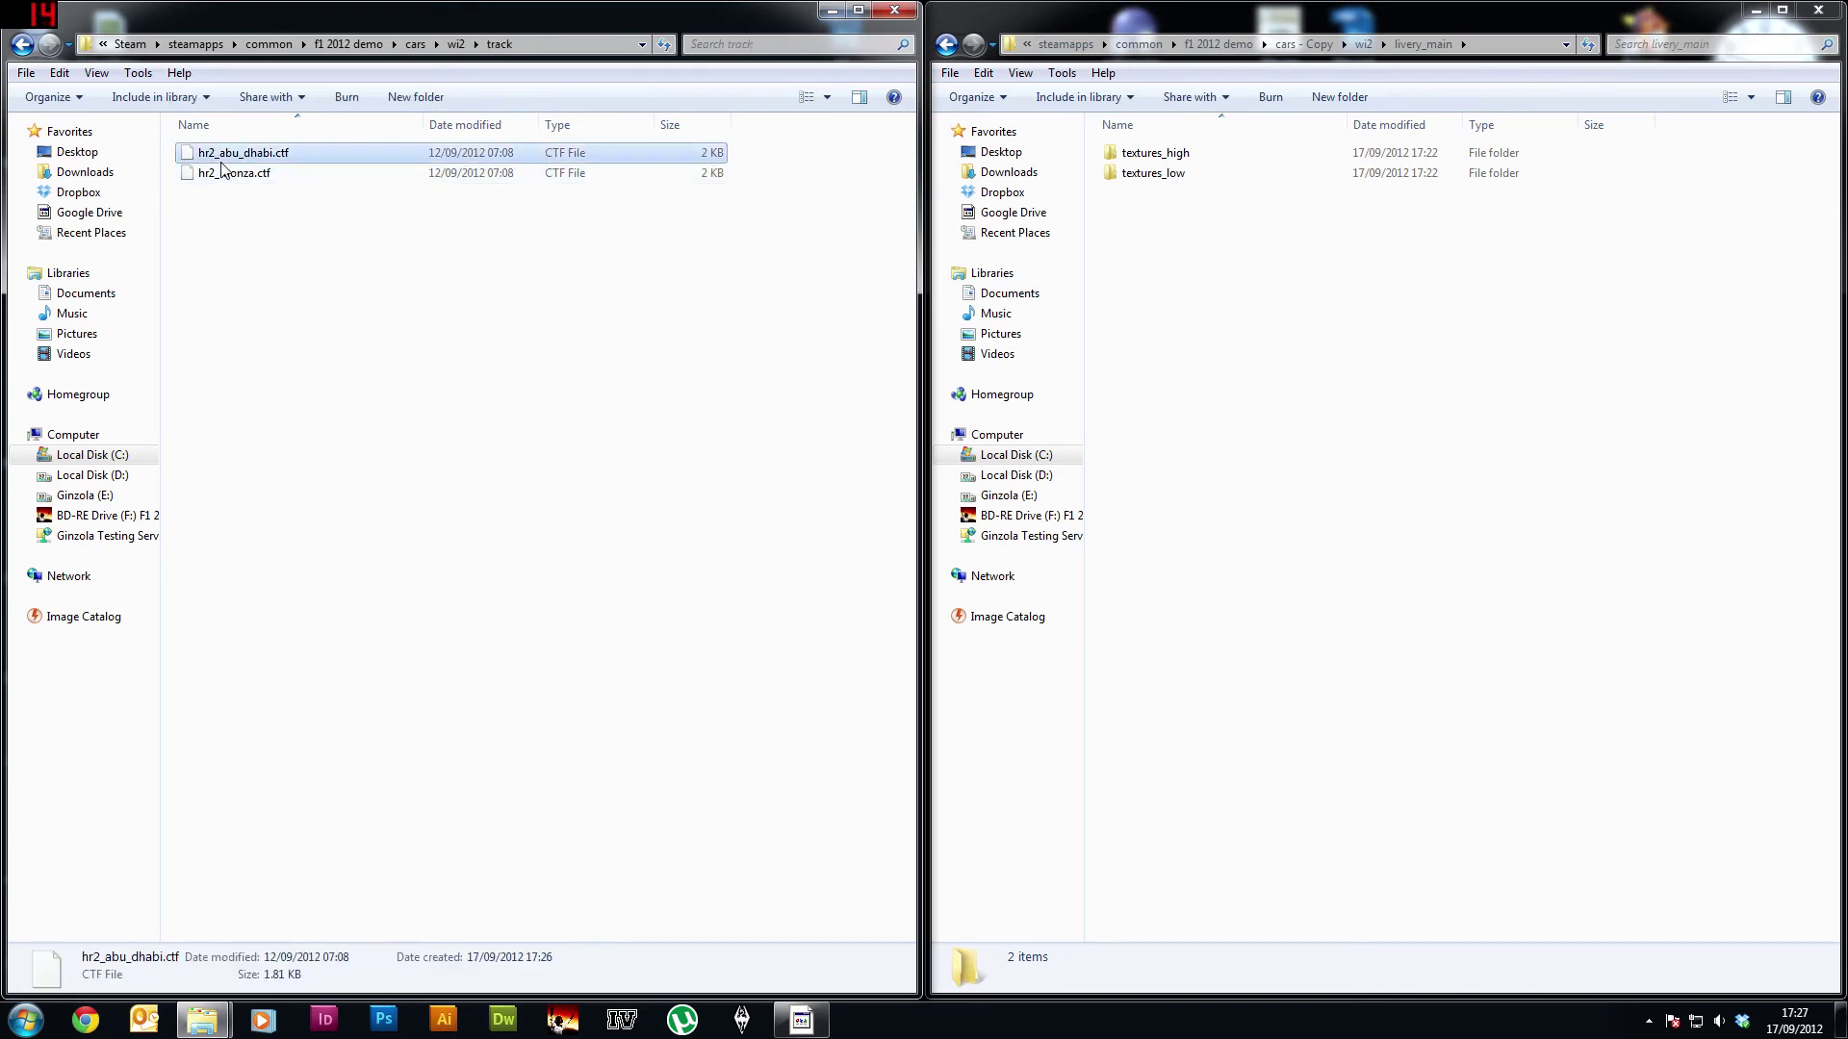
key(F2)
key(Home)
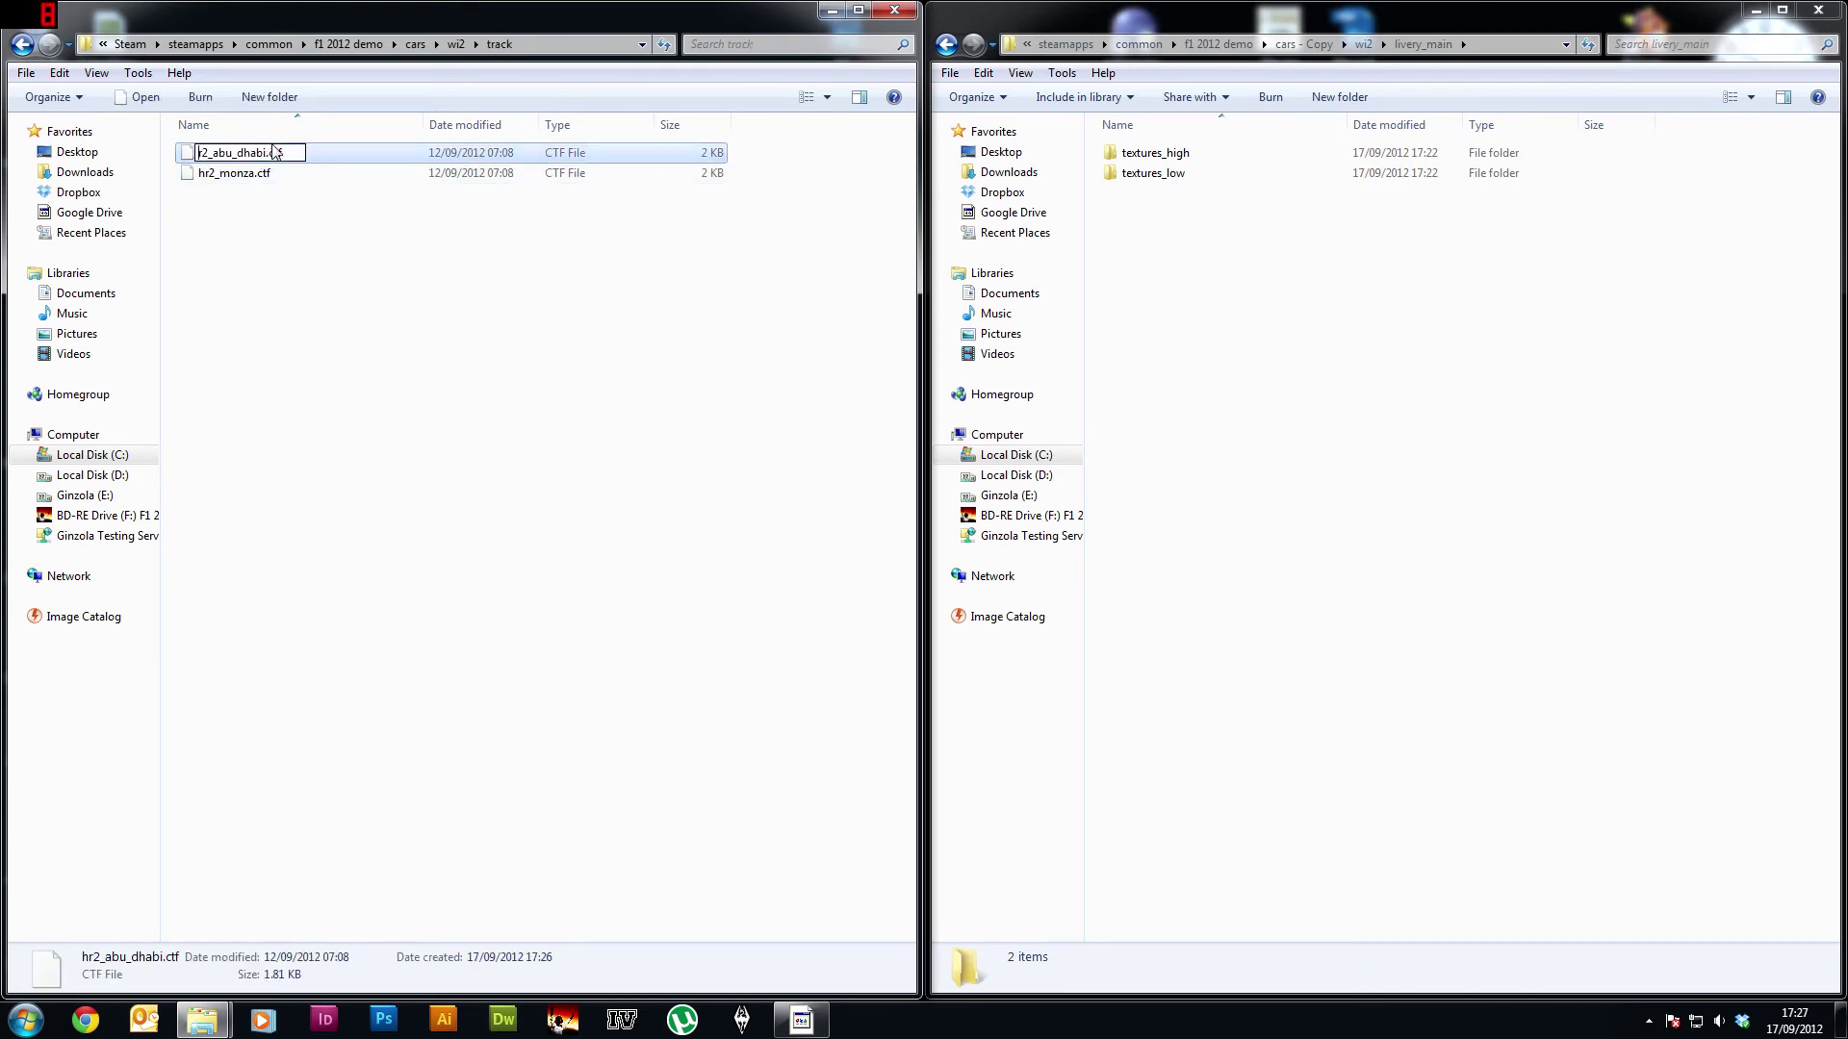
key(Delete)
key(Delete)
text(wi)
key(Return)
key(Return)
Step: Rename the track folder's hr2_monza.ctf to wi2_monza.ctf and return to the wi2 folder
click(272, 151)
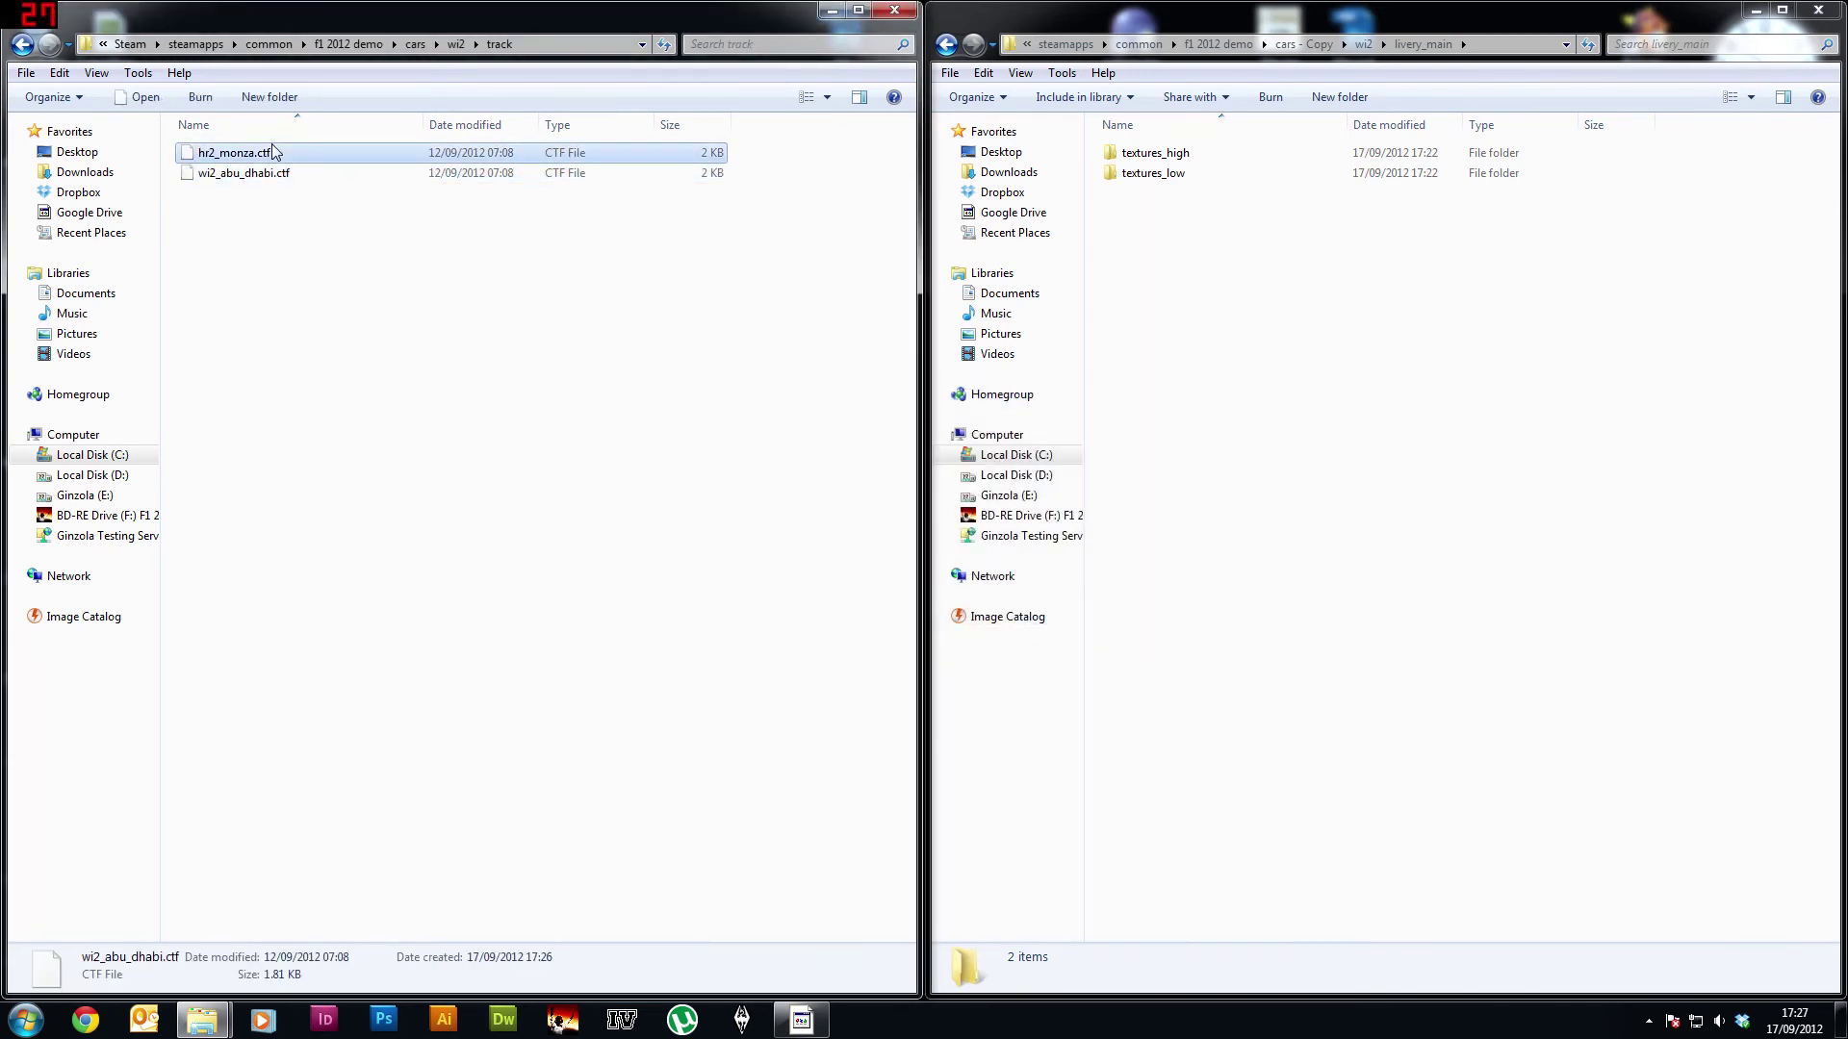
key(F2)
key(Home)
key(Delete)
key(Delete)
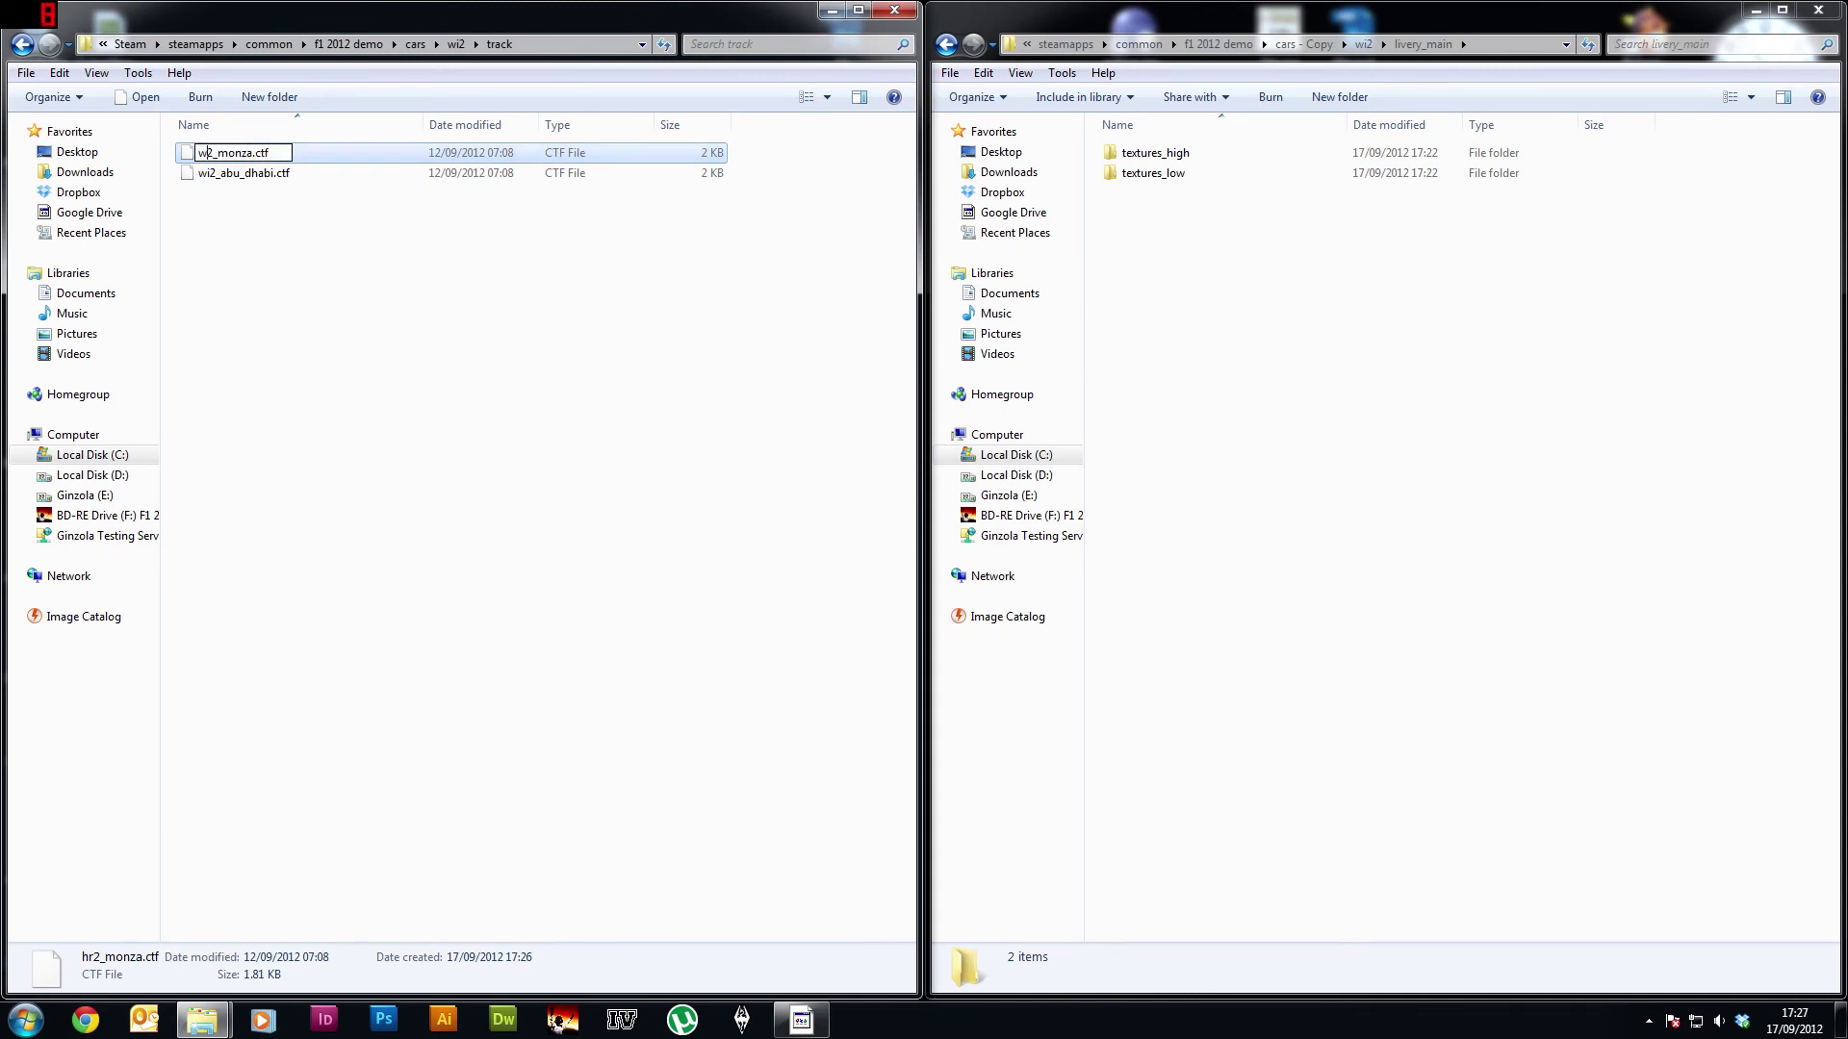
text(wi)
key(Return)
key(Return)
key(BackSpace)
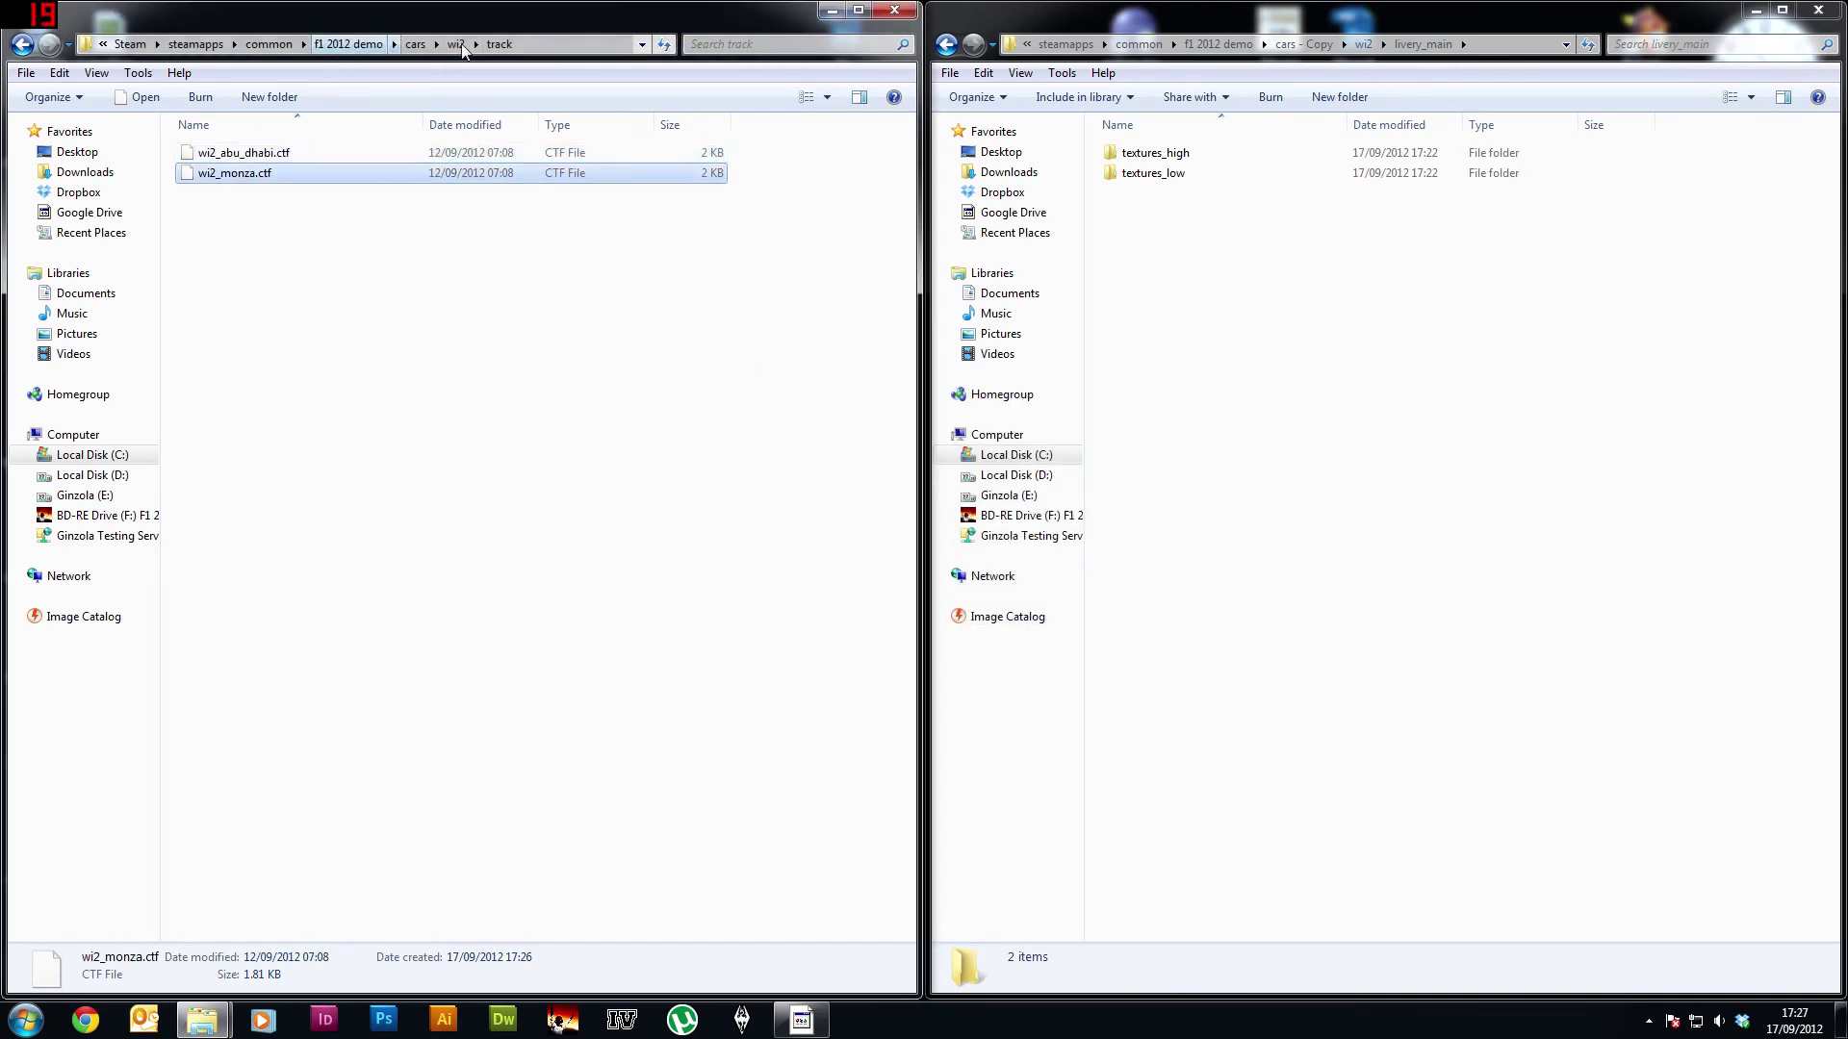
click(427, 490)
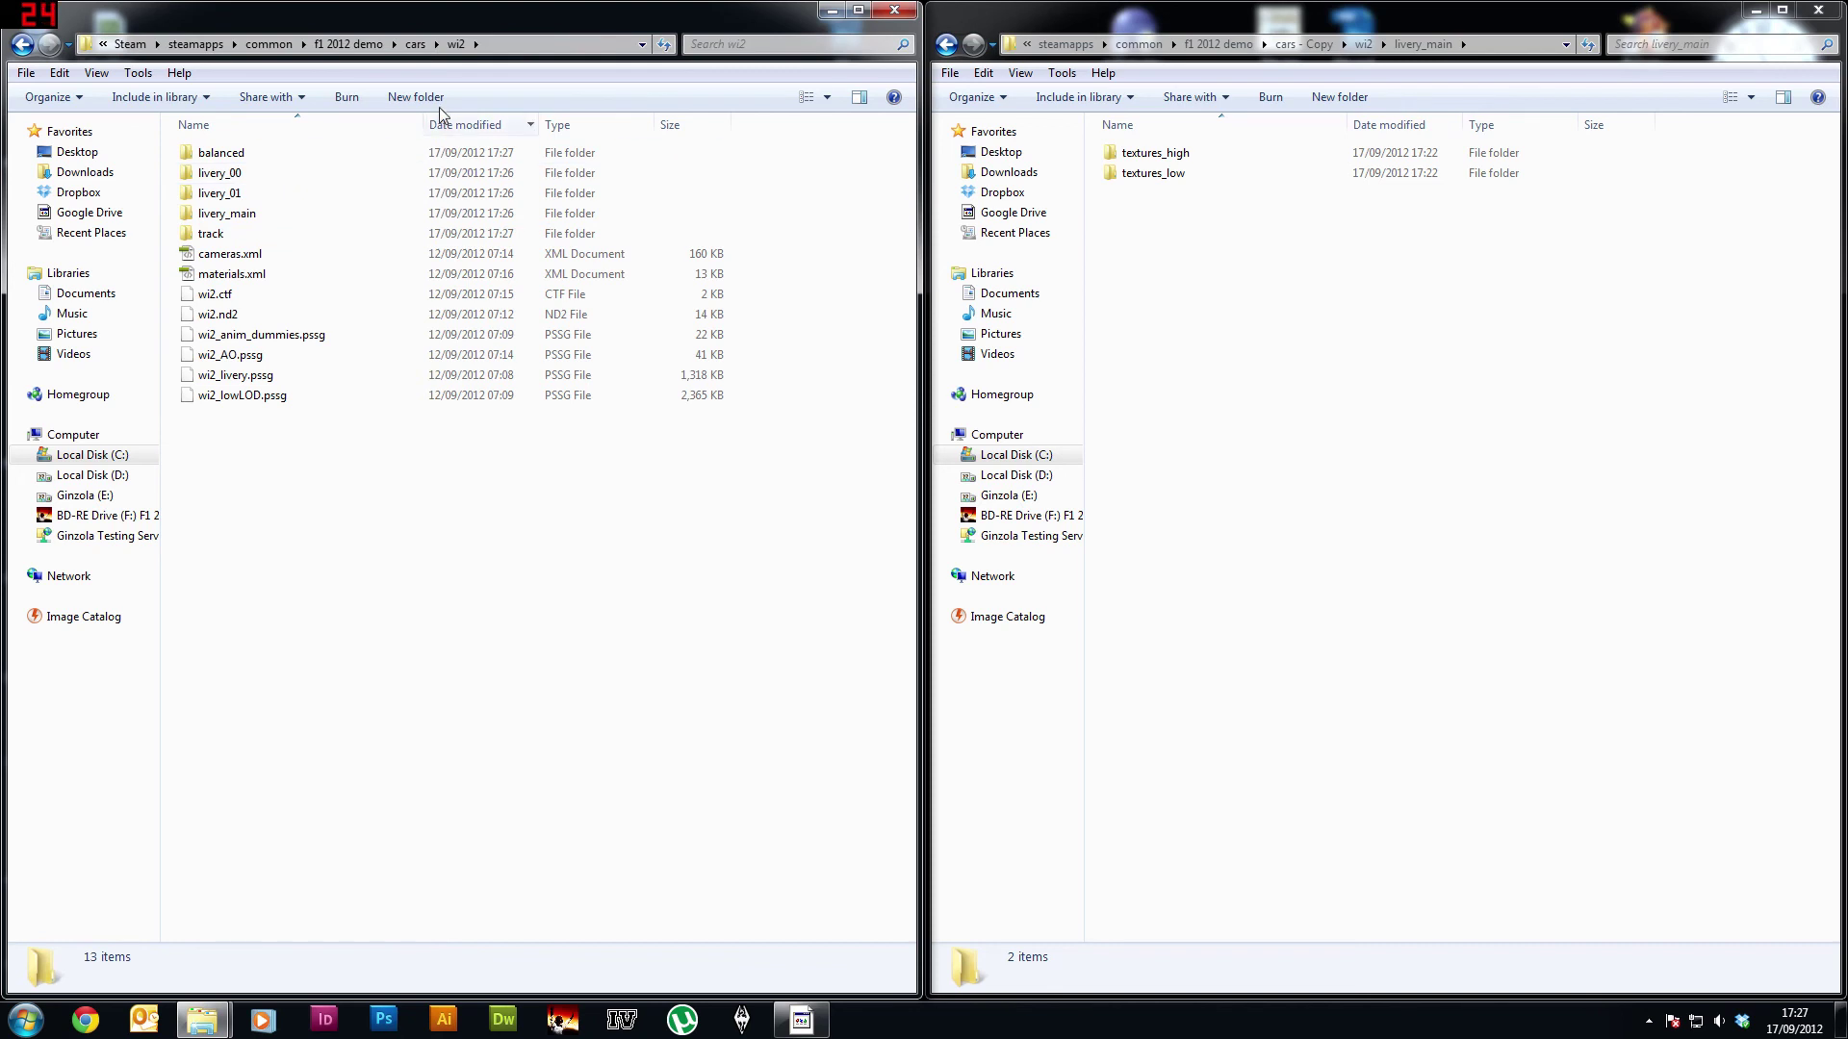
Step: Delete livery_00, livery_01 and livery_main from the wi2 folder, confirming the Recycle Bin prompt
click(312, 173)
ctrl+click(269, 217)
ctrl+click(262, 200)
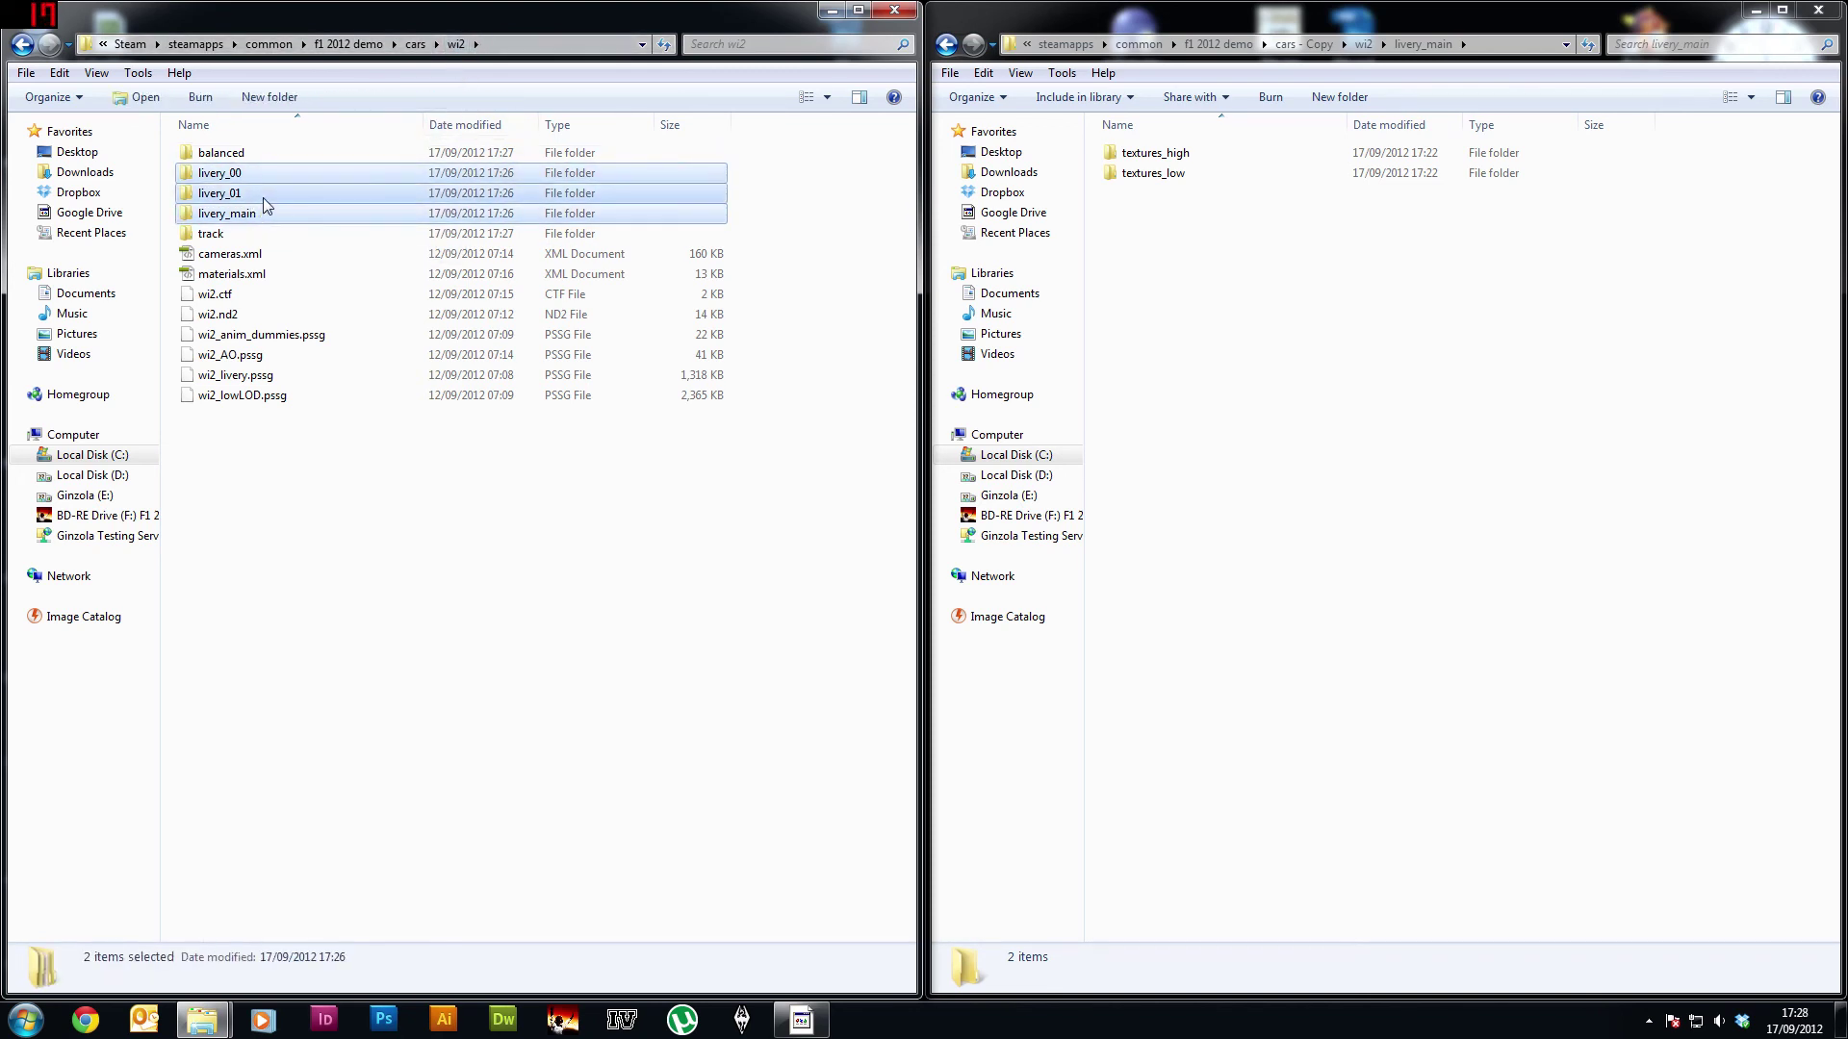
right_click(263, 198)
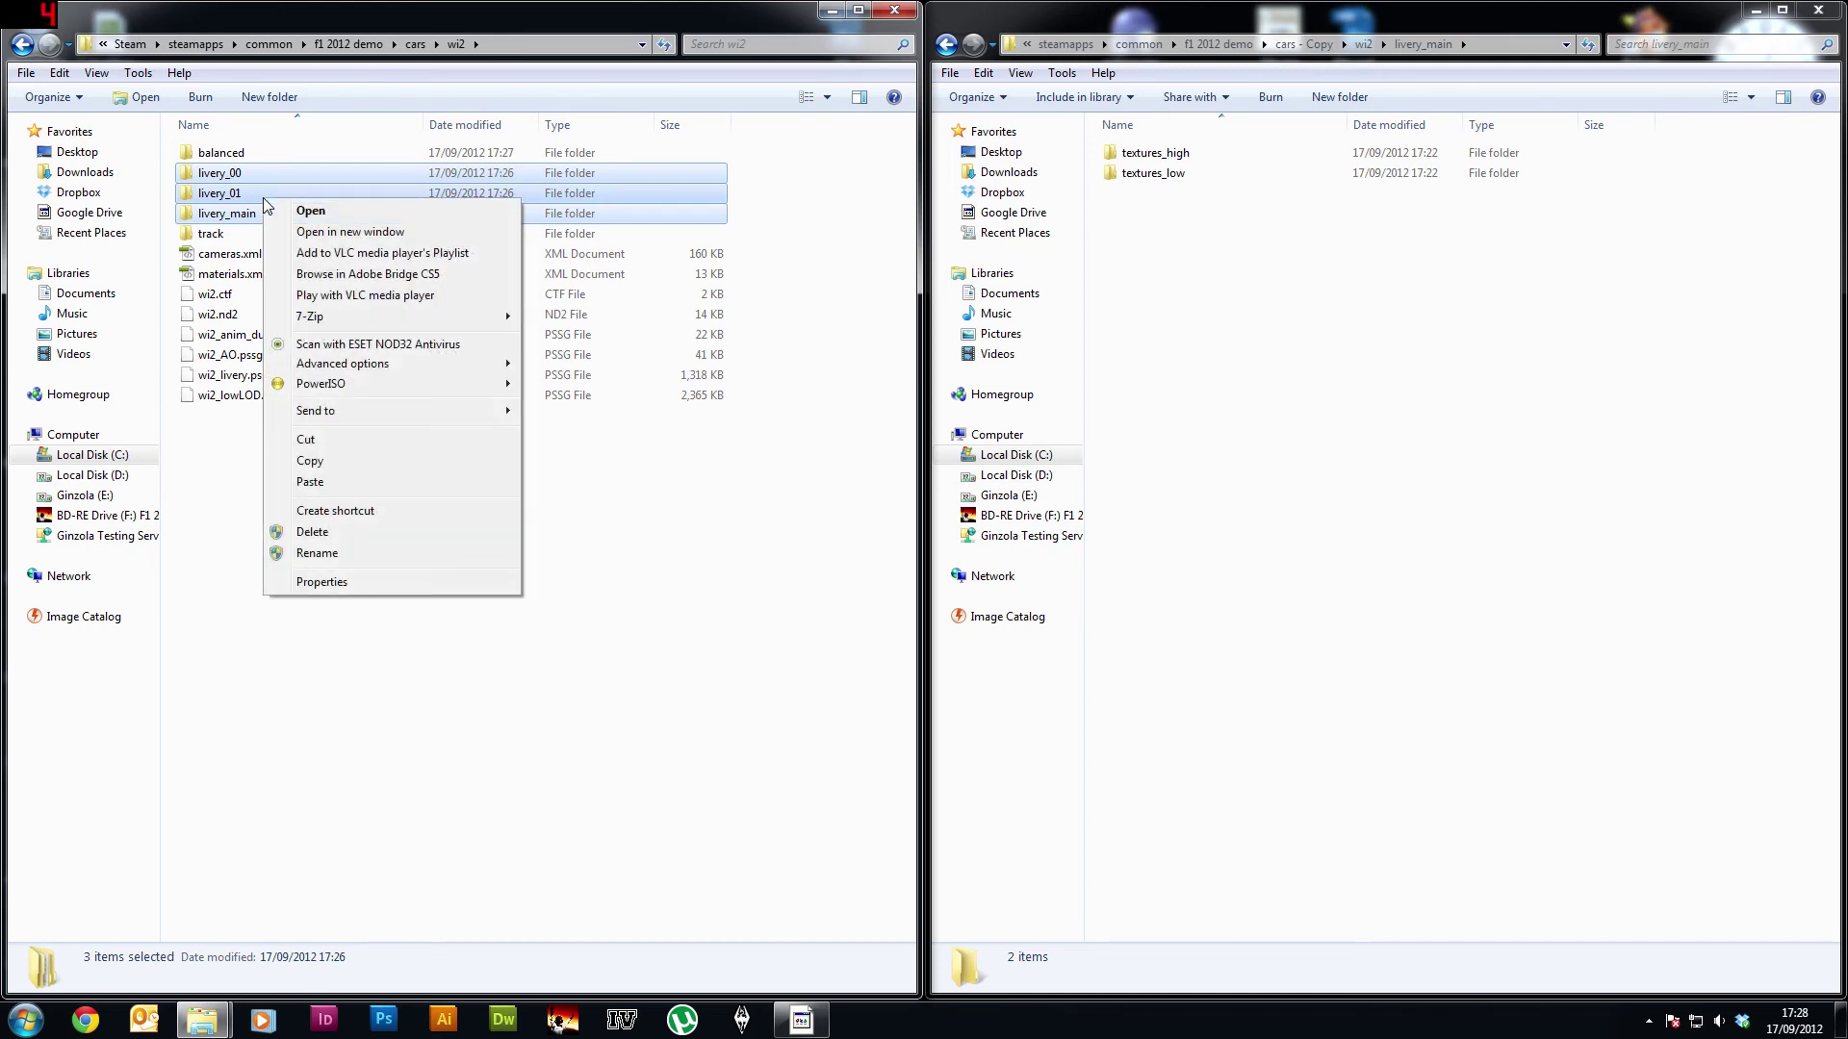
click(348, 542)
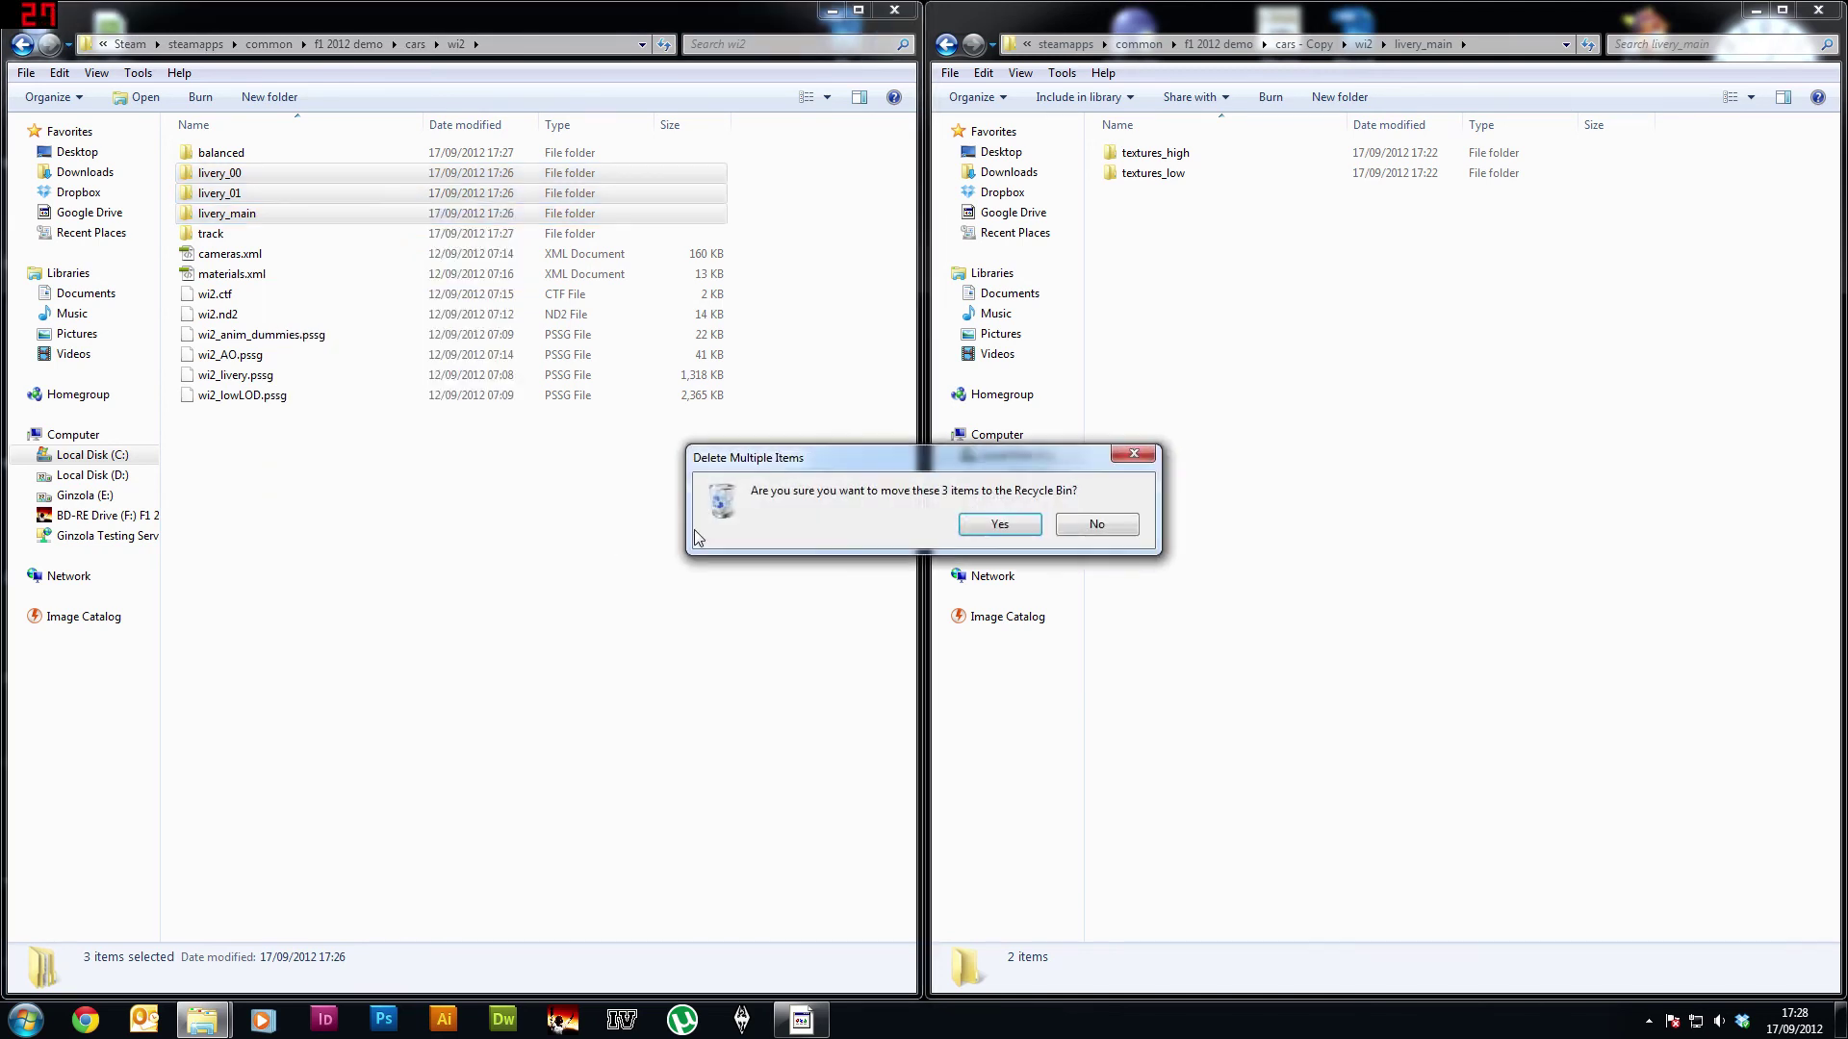
click(986, 527)
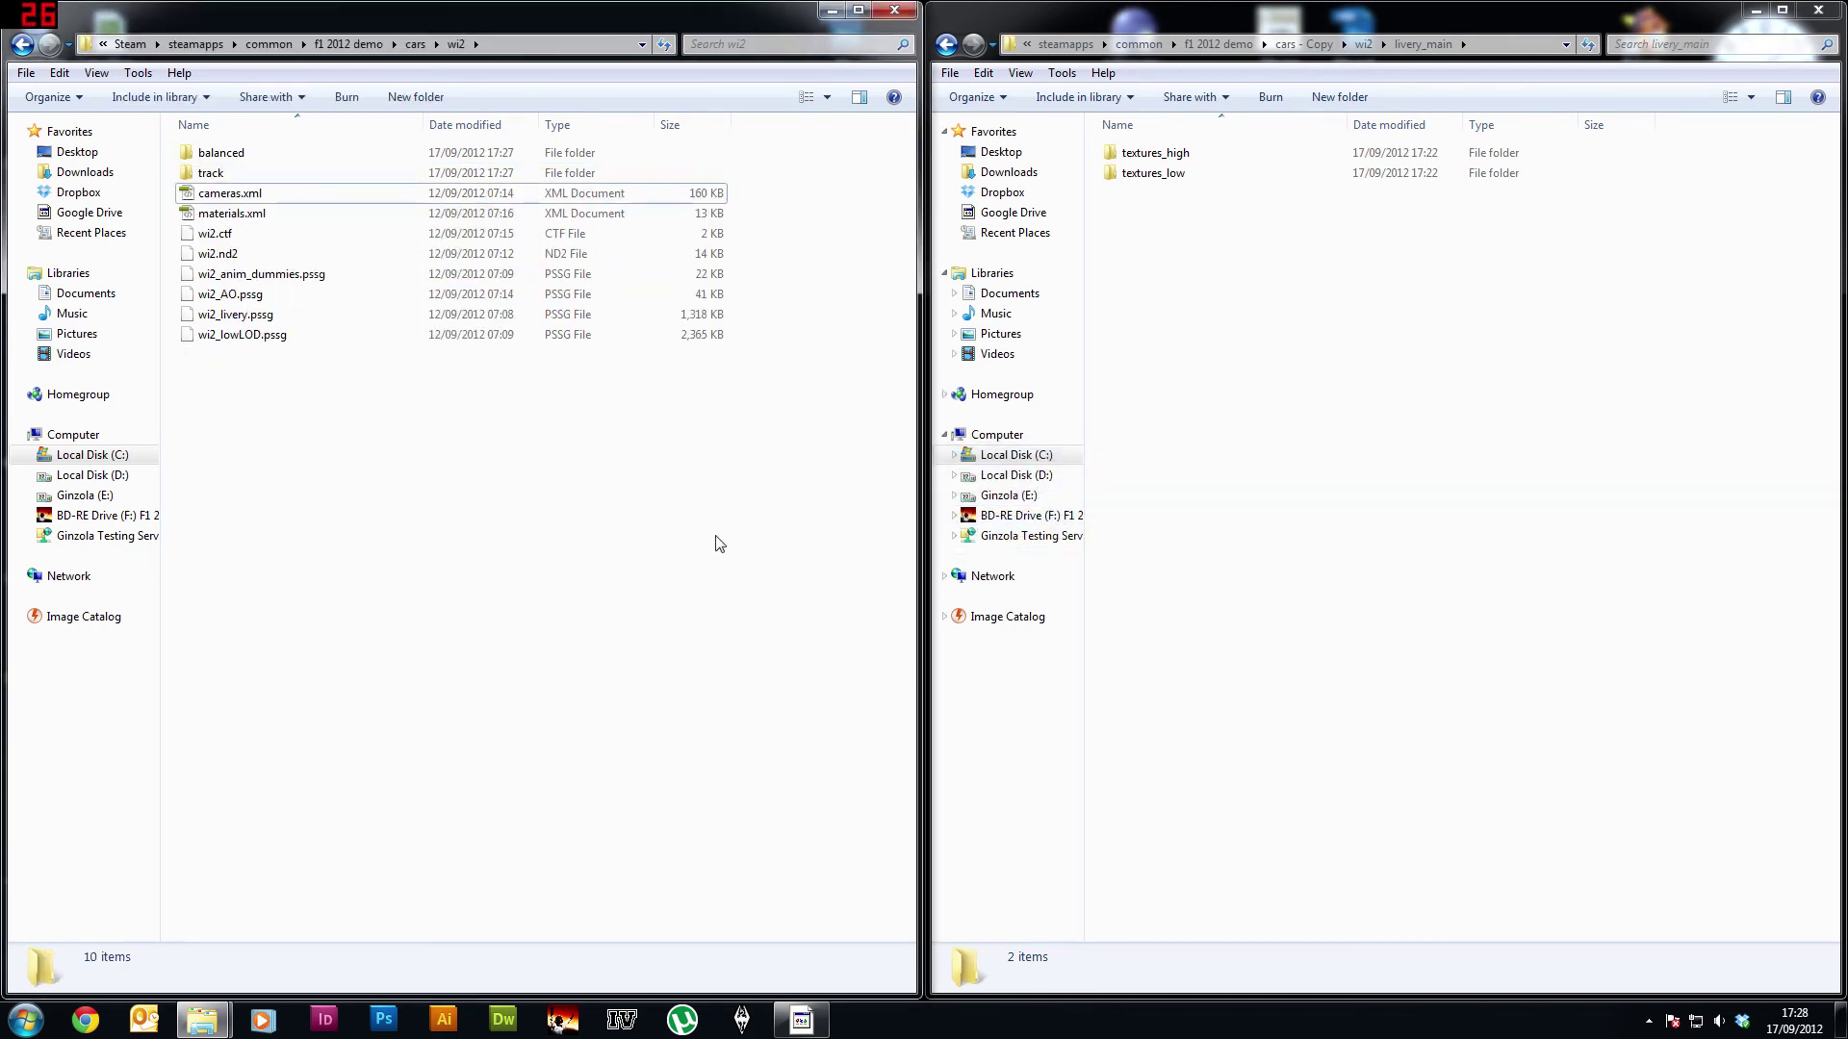
Step: Move livery_00, livery_01 and livery_main from cars - Copy\wi2 into the demo's wi2 folder
click(1362, 46)
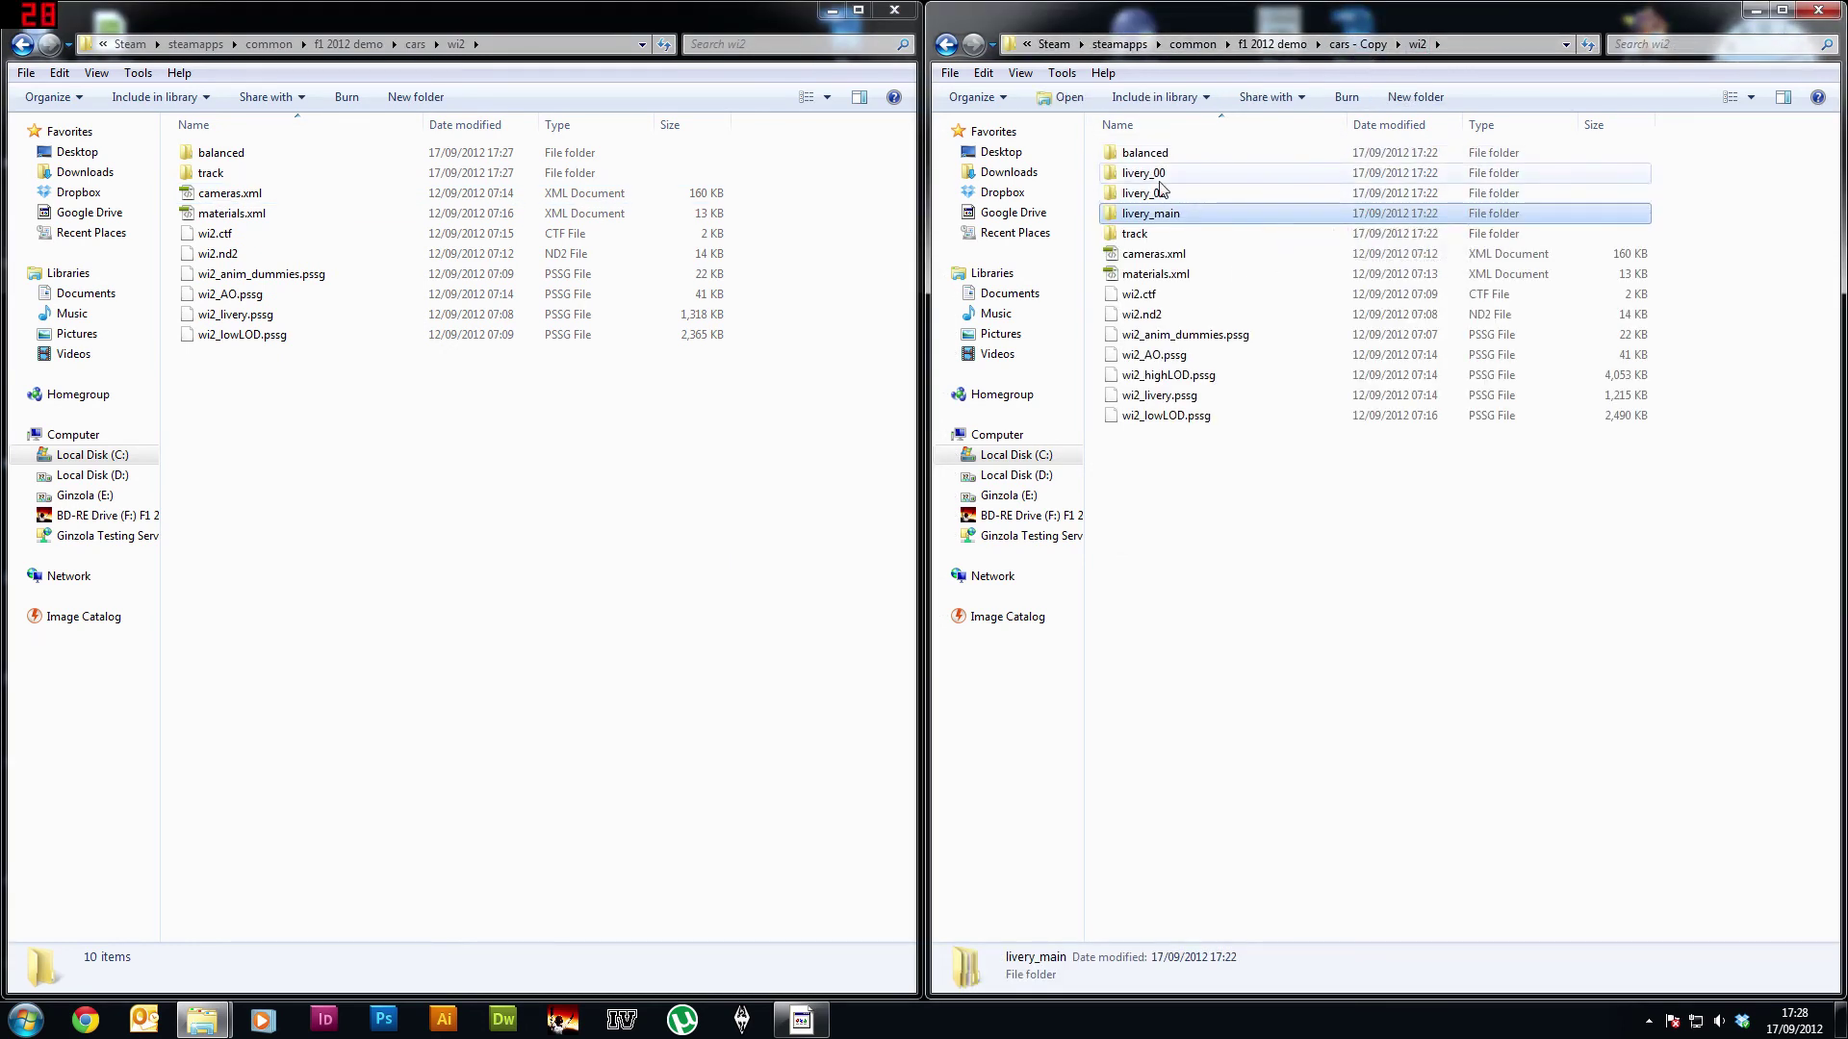
shift+click(1160, 179)
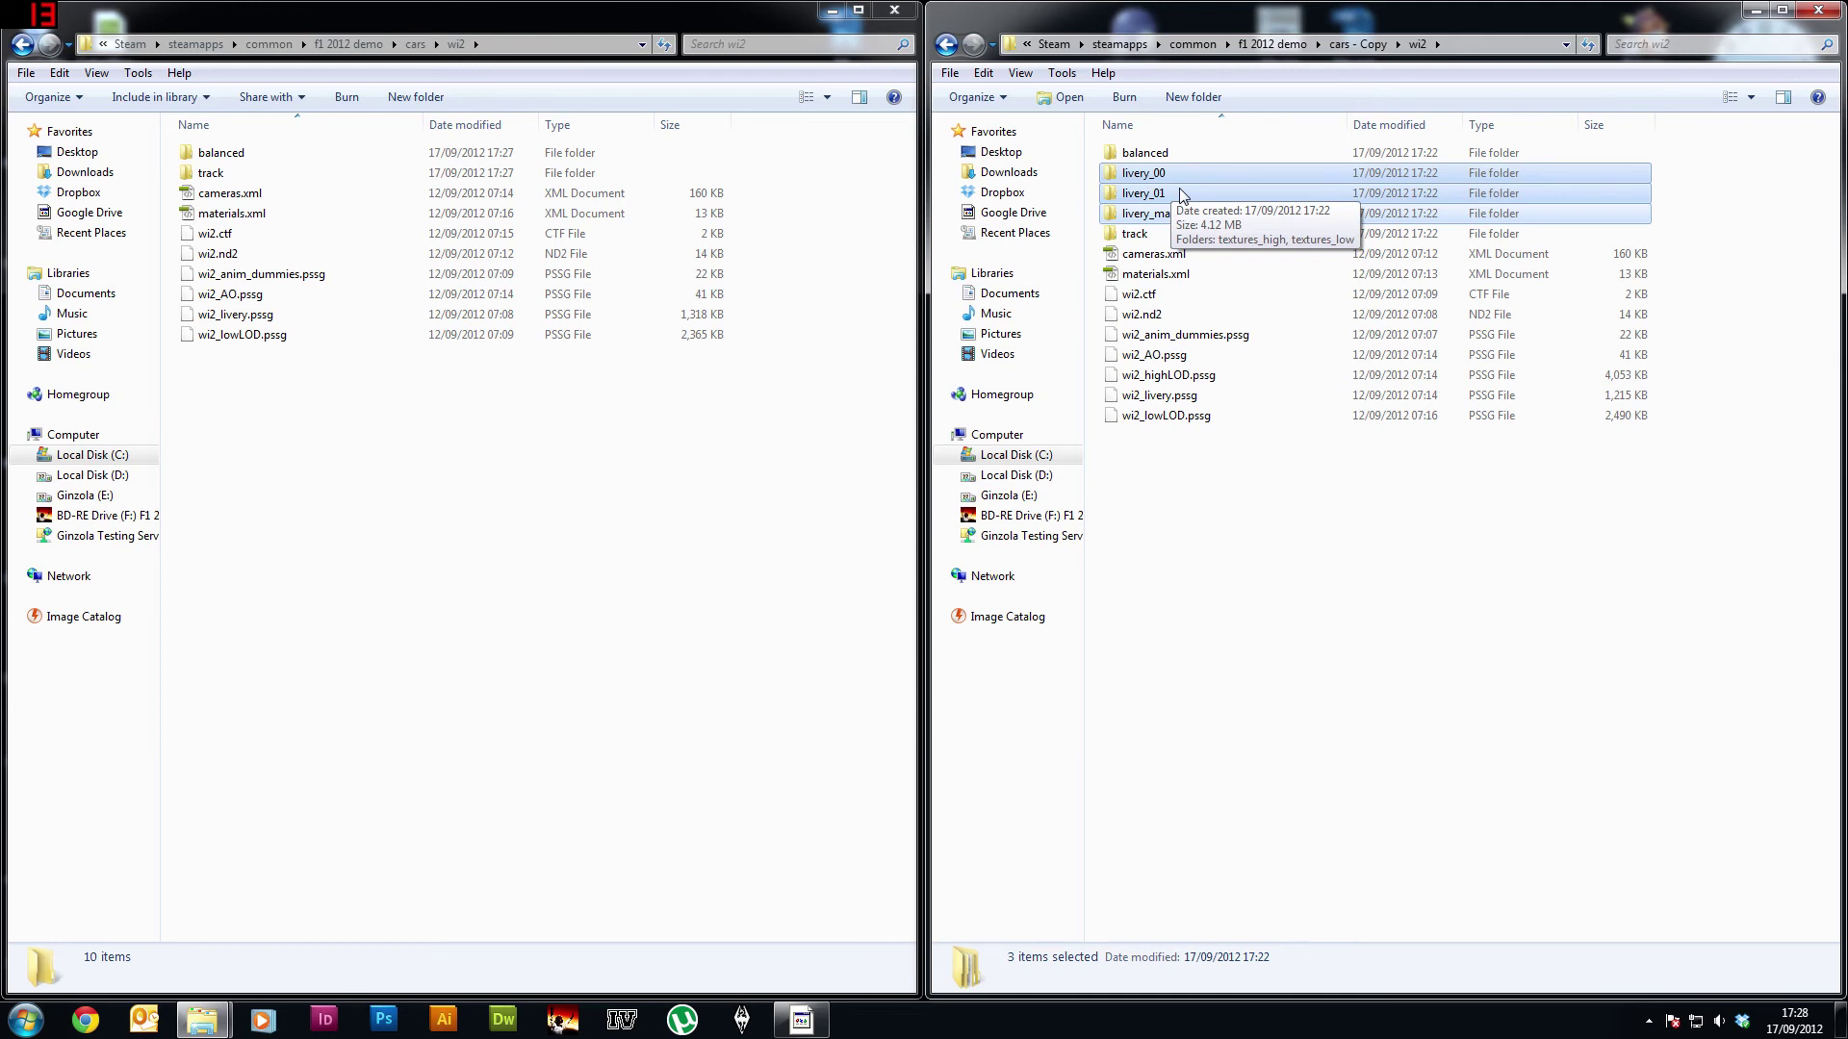
right_click(1182, 194)
click(1133, 203)
drag(1132, 203, 794, 221)
click(894, 272)
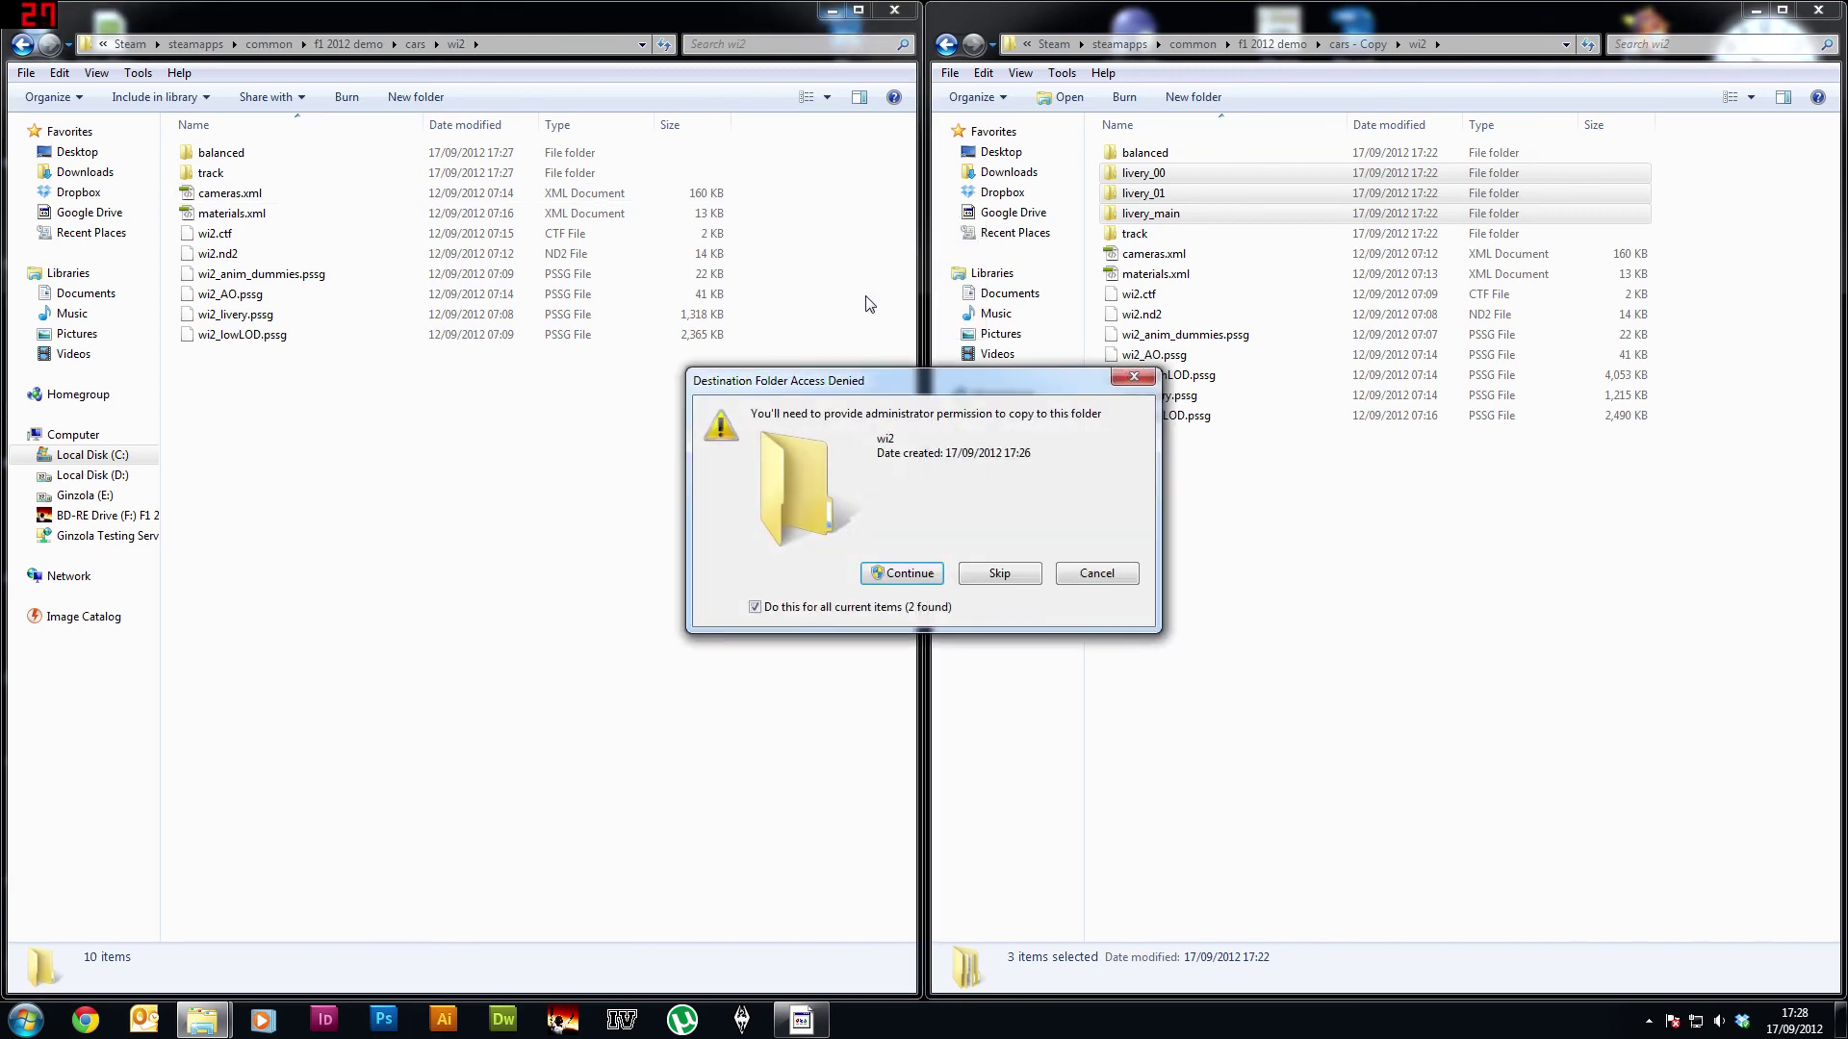
click(905, 575)
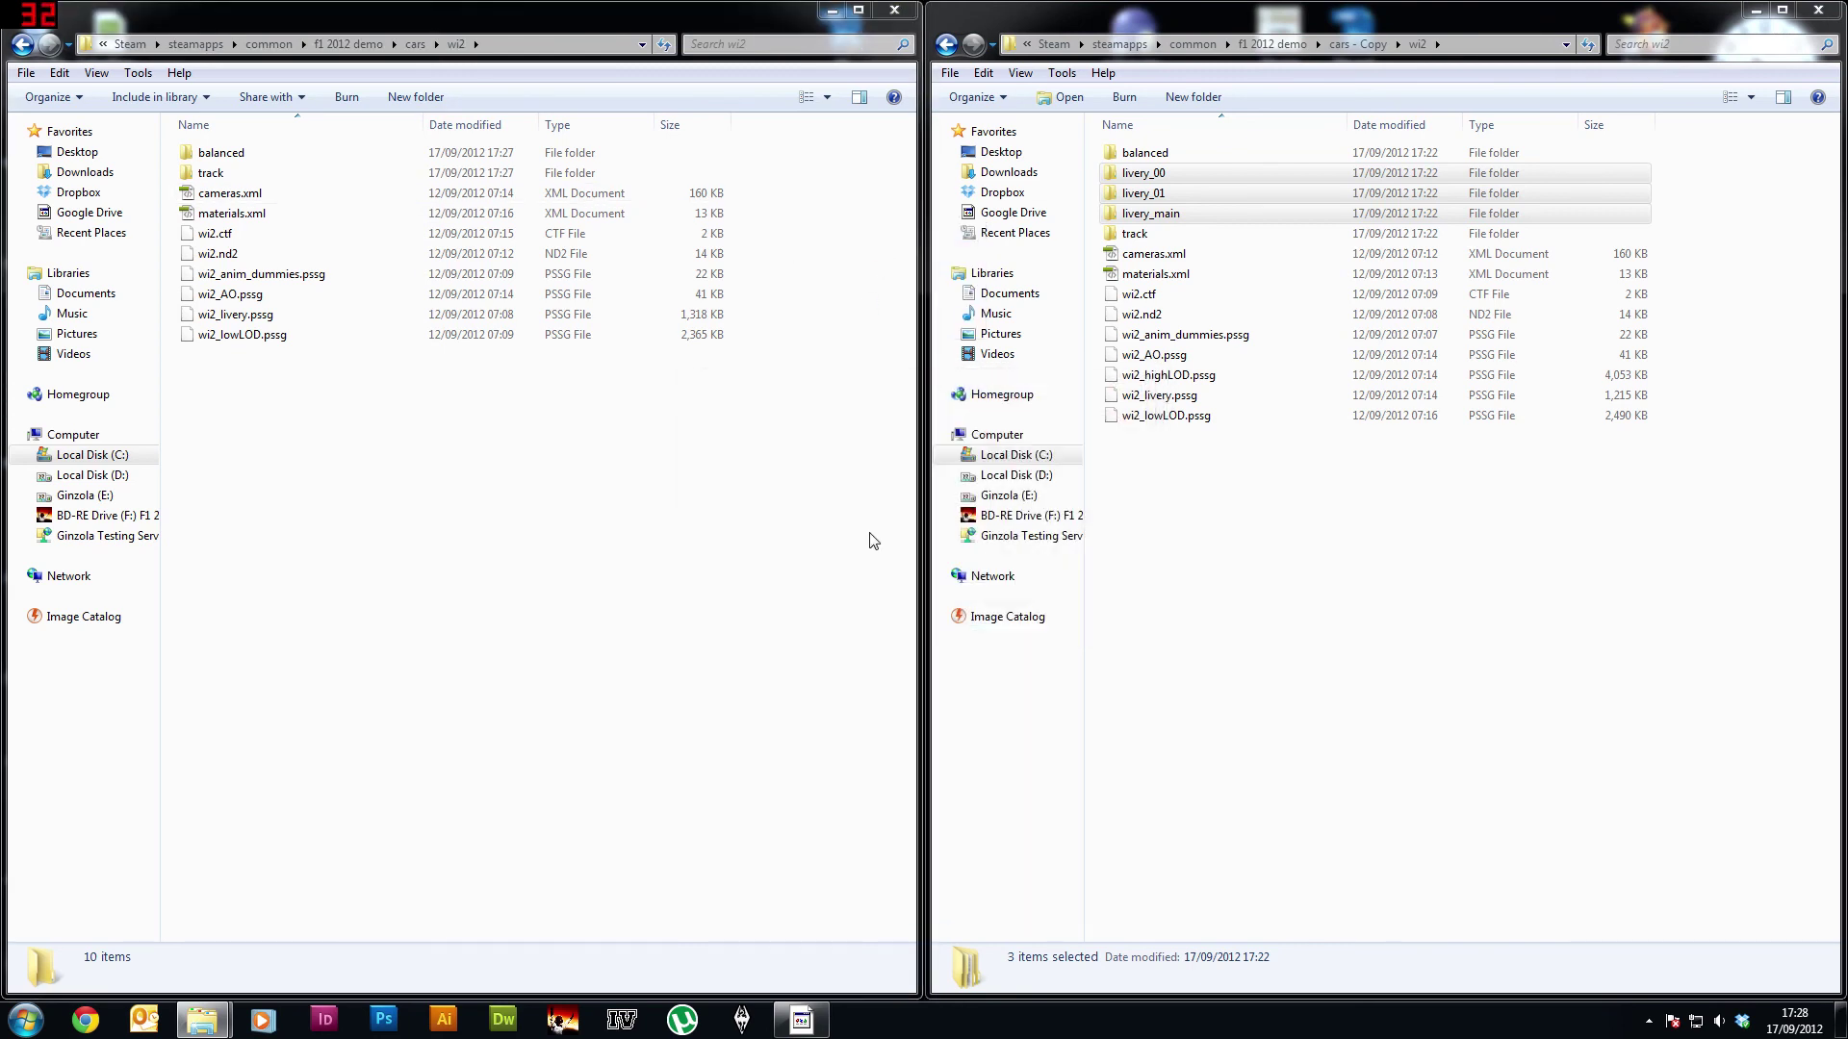
click(874, 388)
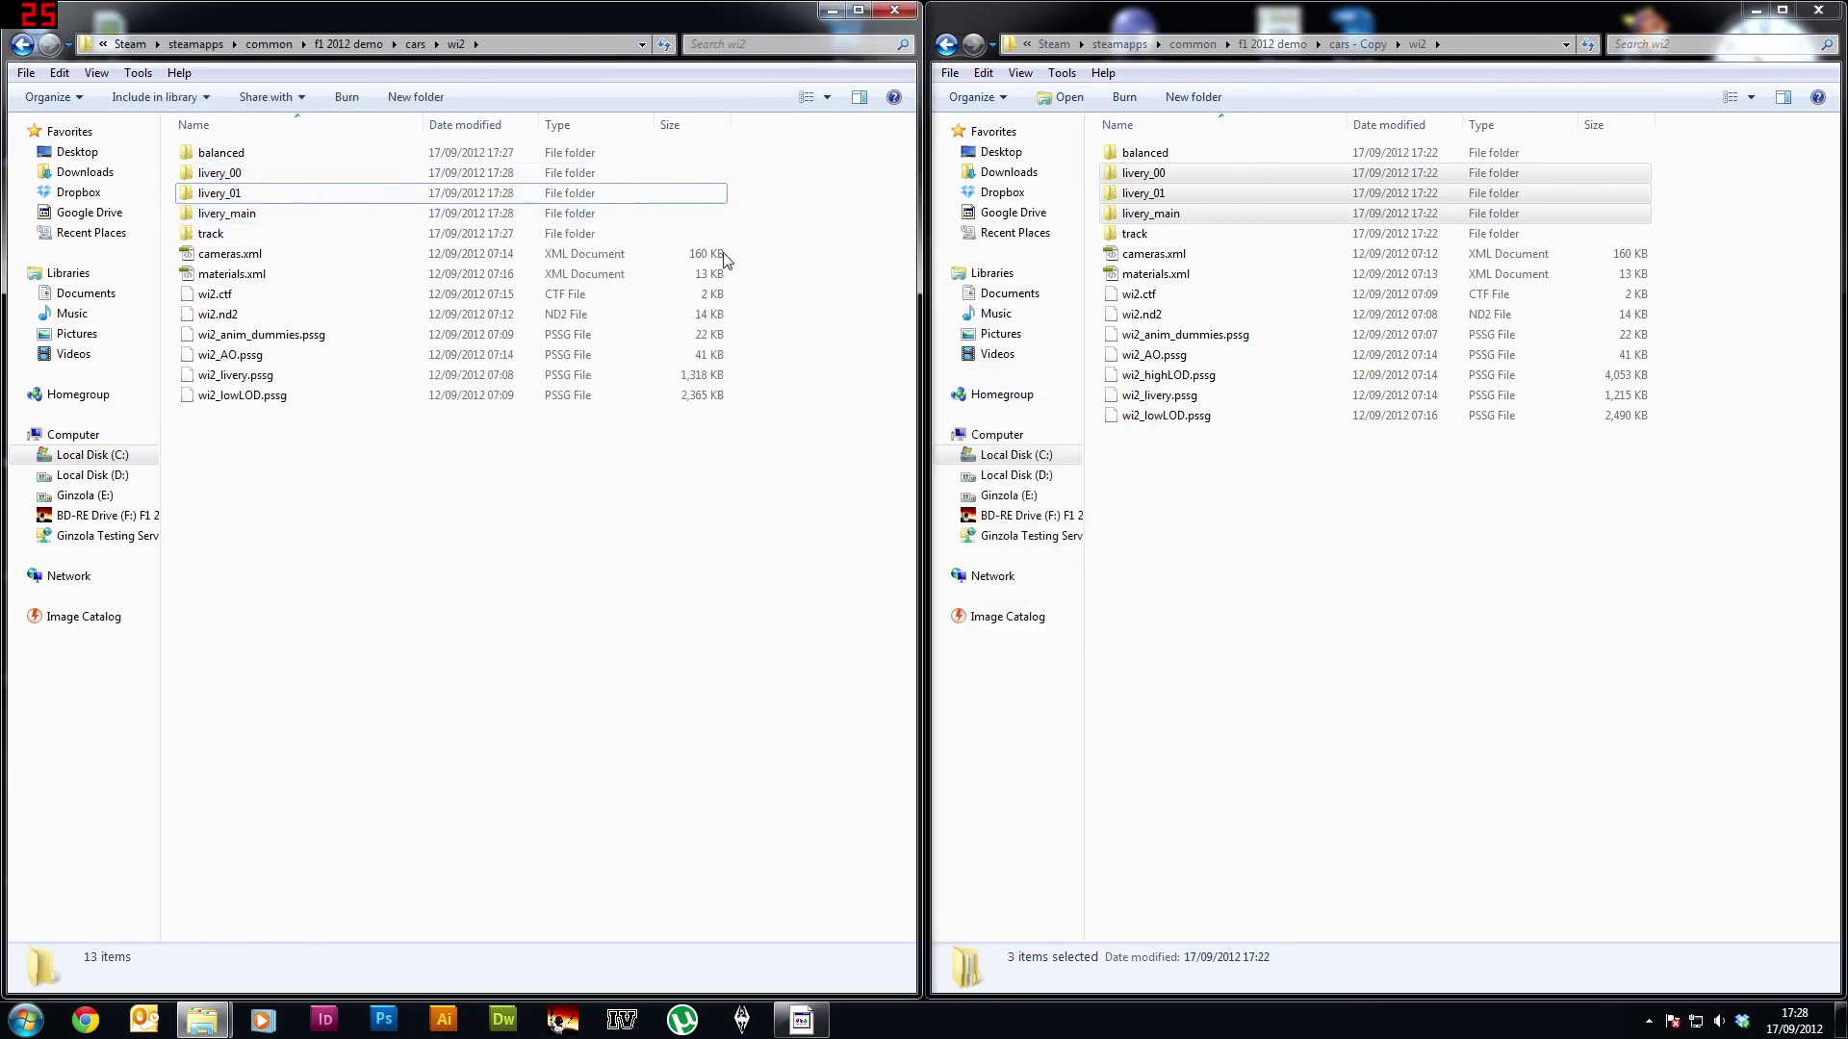
Step: Copy wi2_highLOD.pssg from cars - Copy\wi2 into the demo's wi2 folder
click(1255, 374)
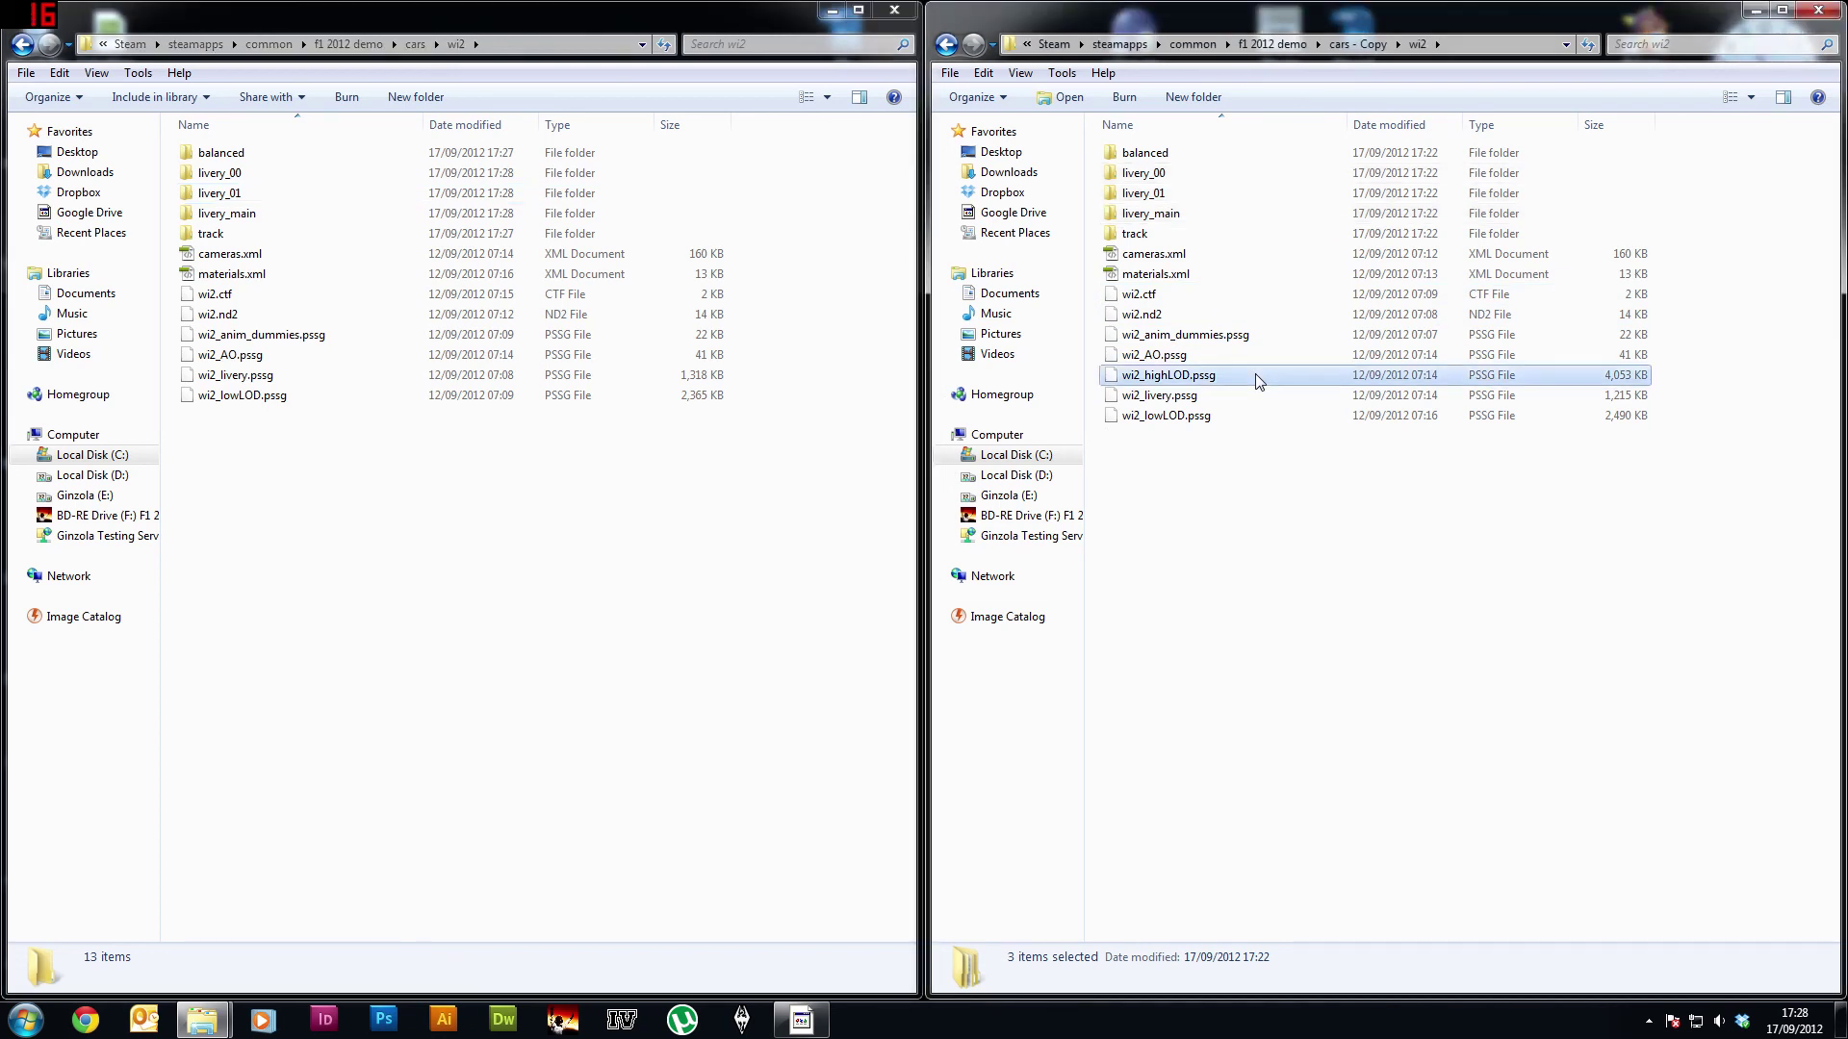
right_click(1198, 383)
click(1302, 616)
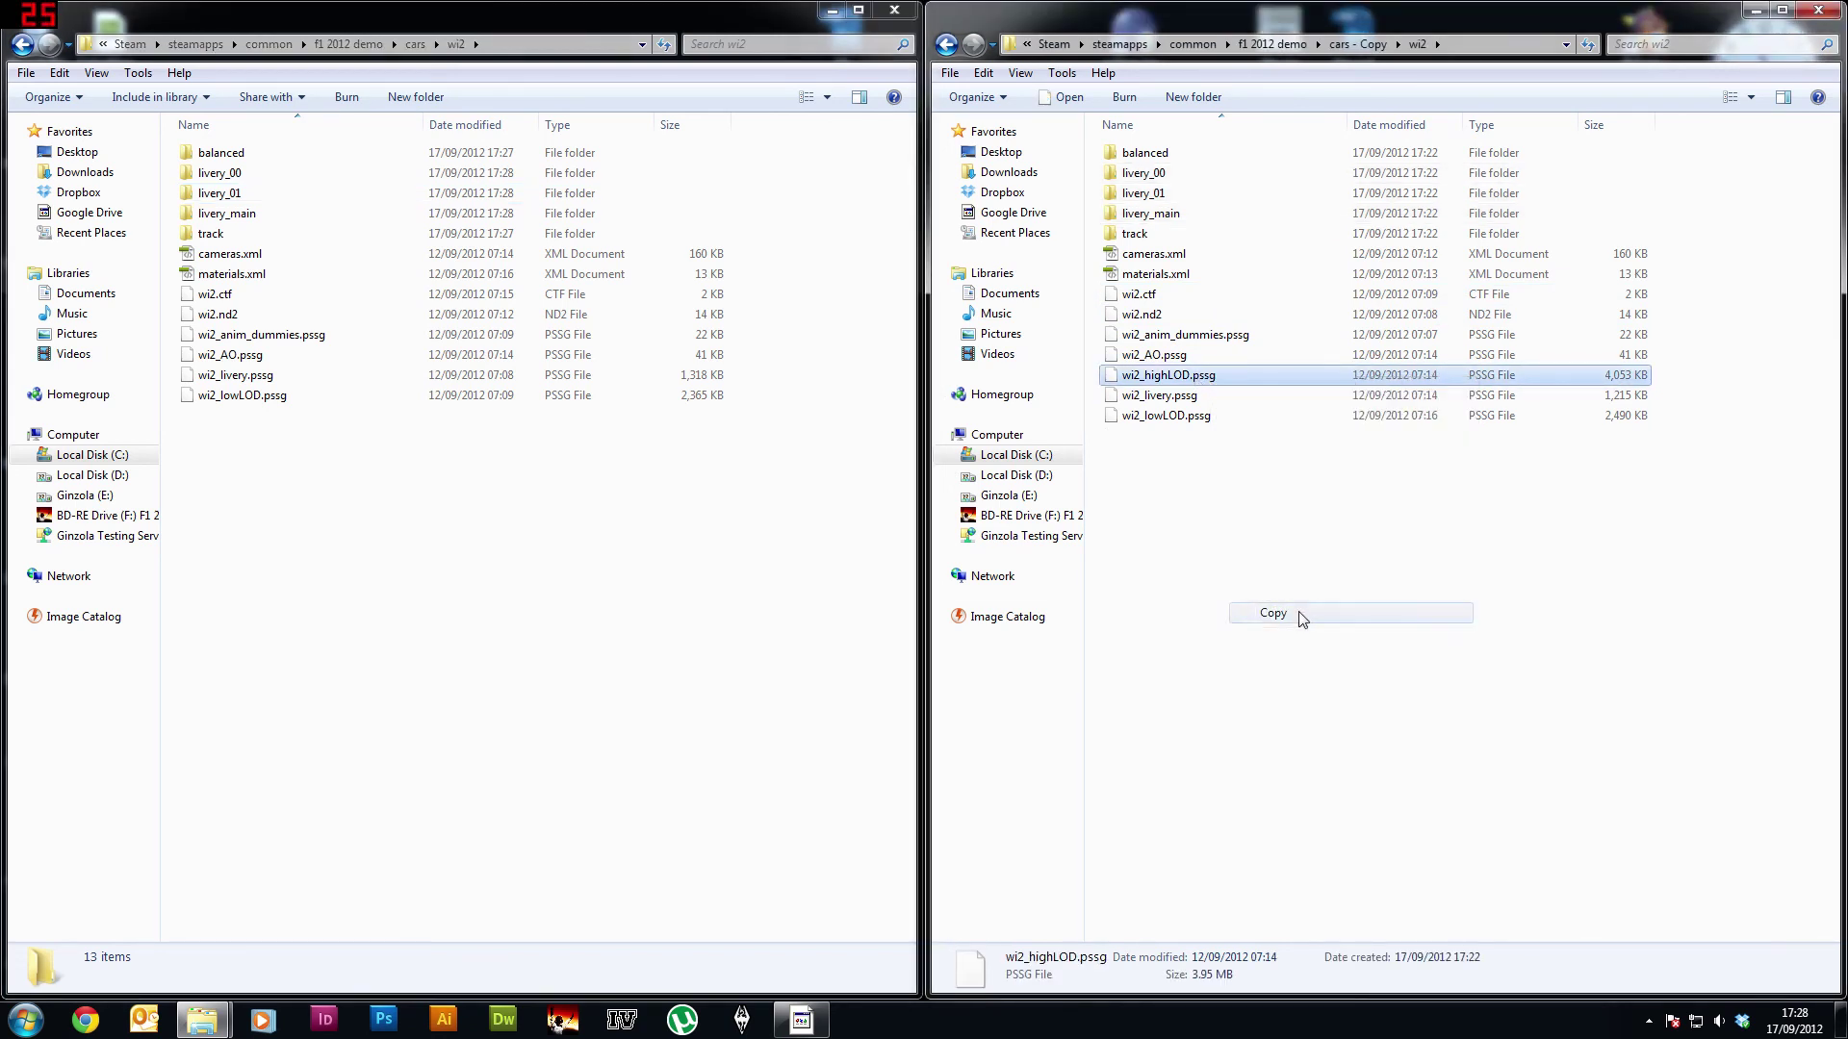
right_click(859, 343)
click(980, 504)
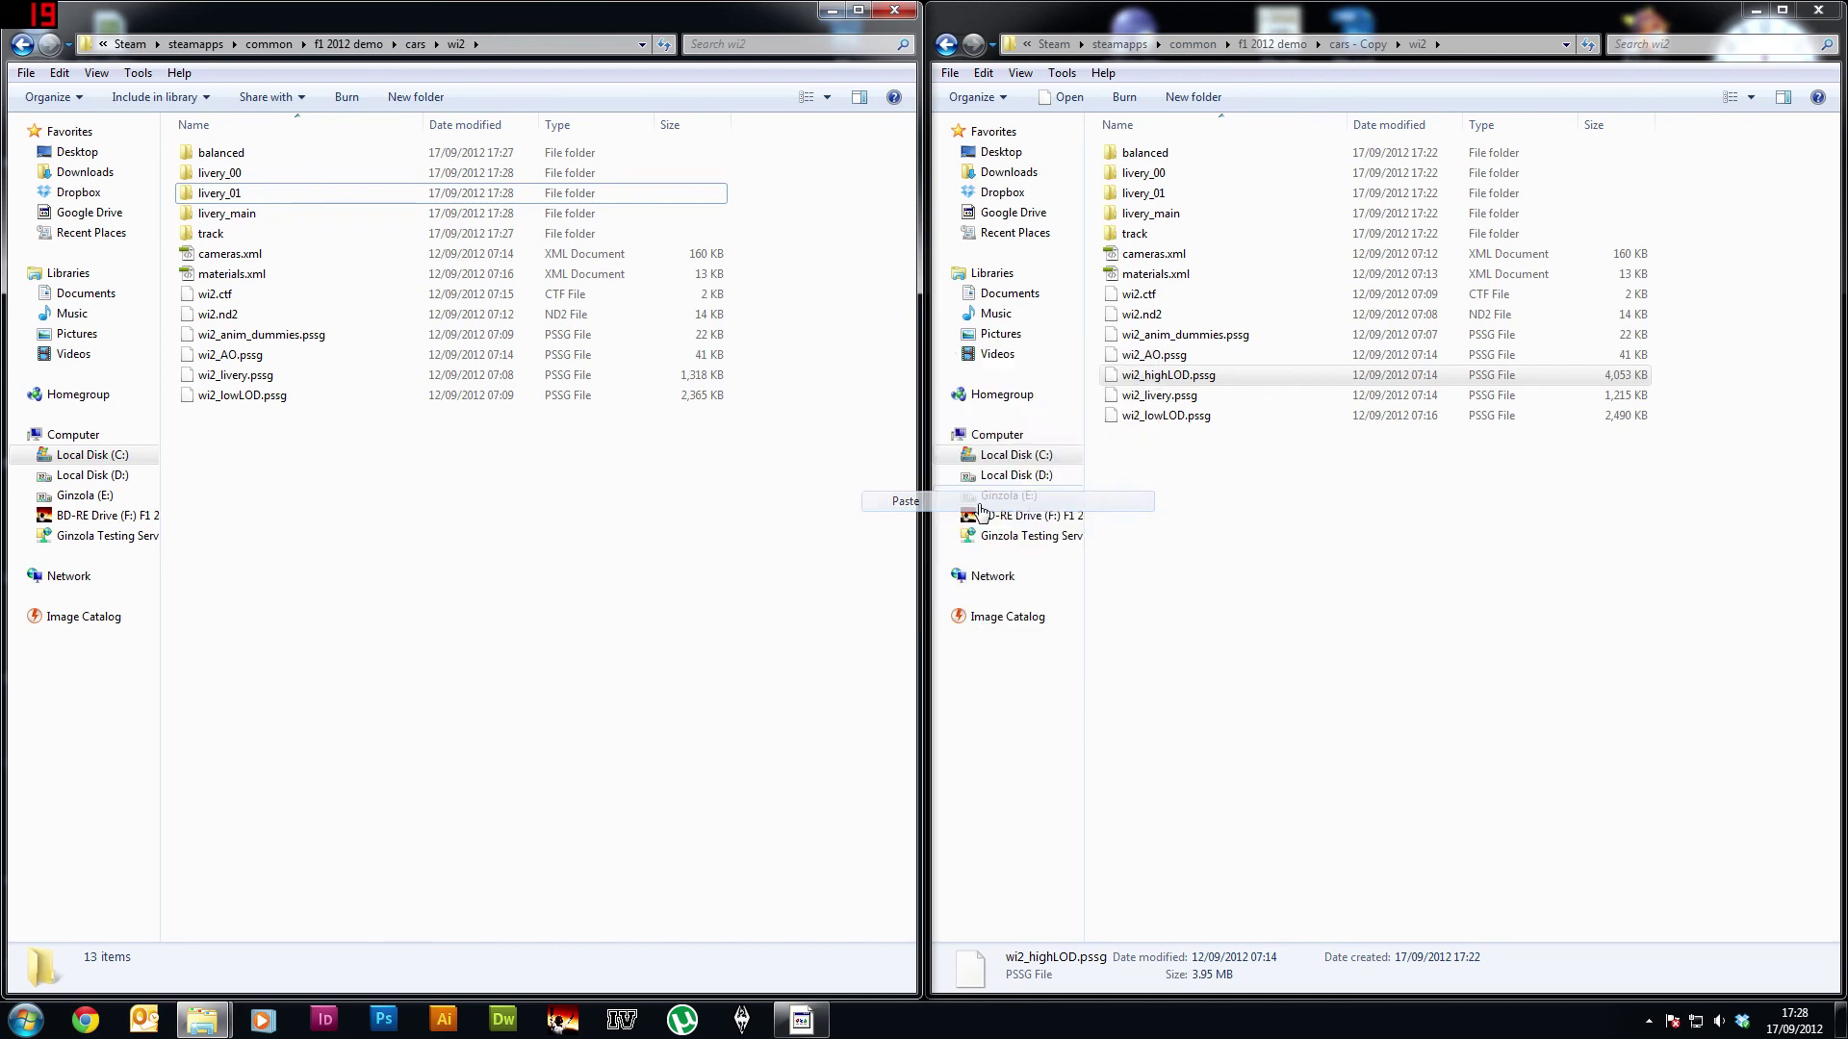
click(910, 588)
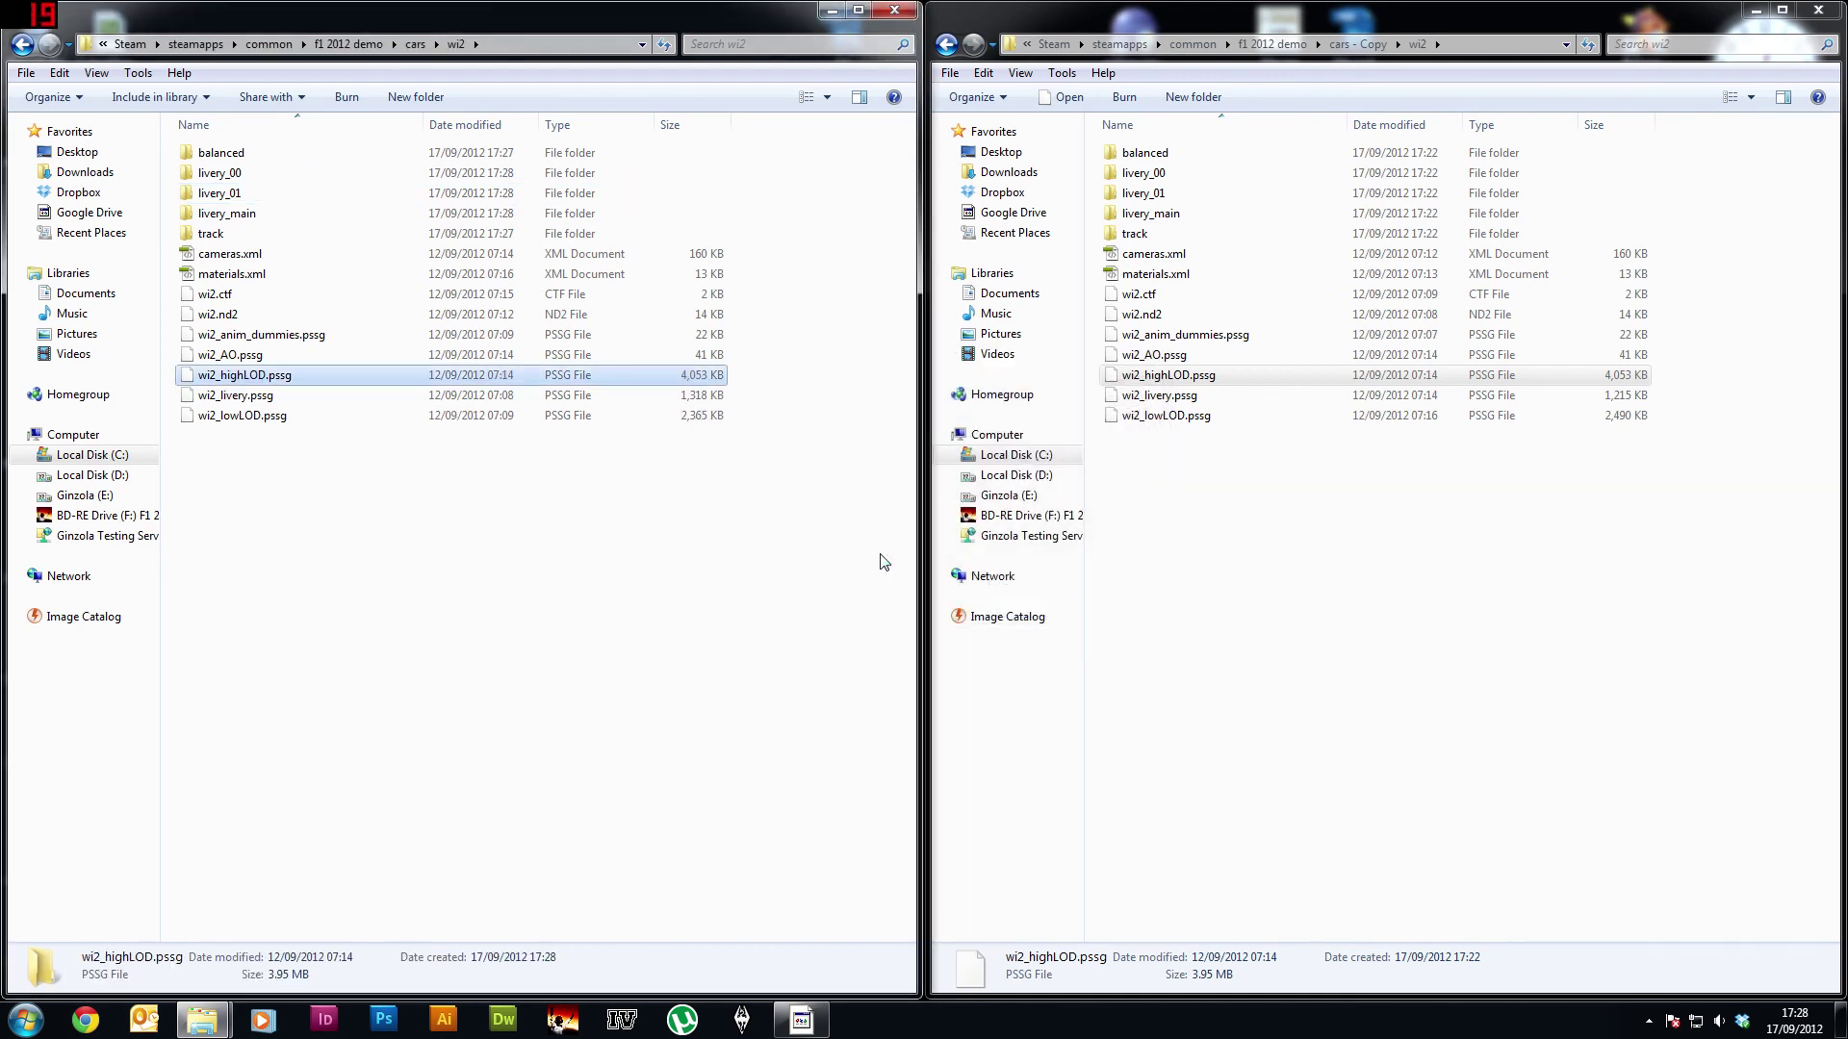
click(634, 490)
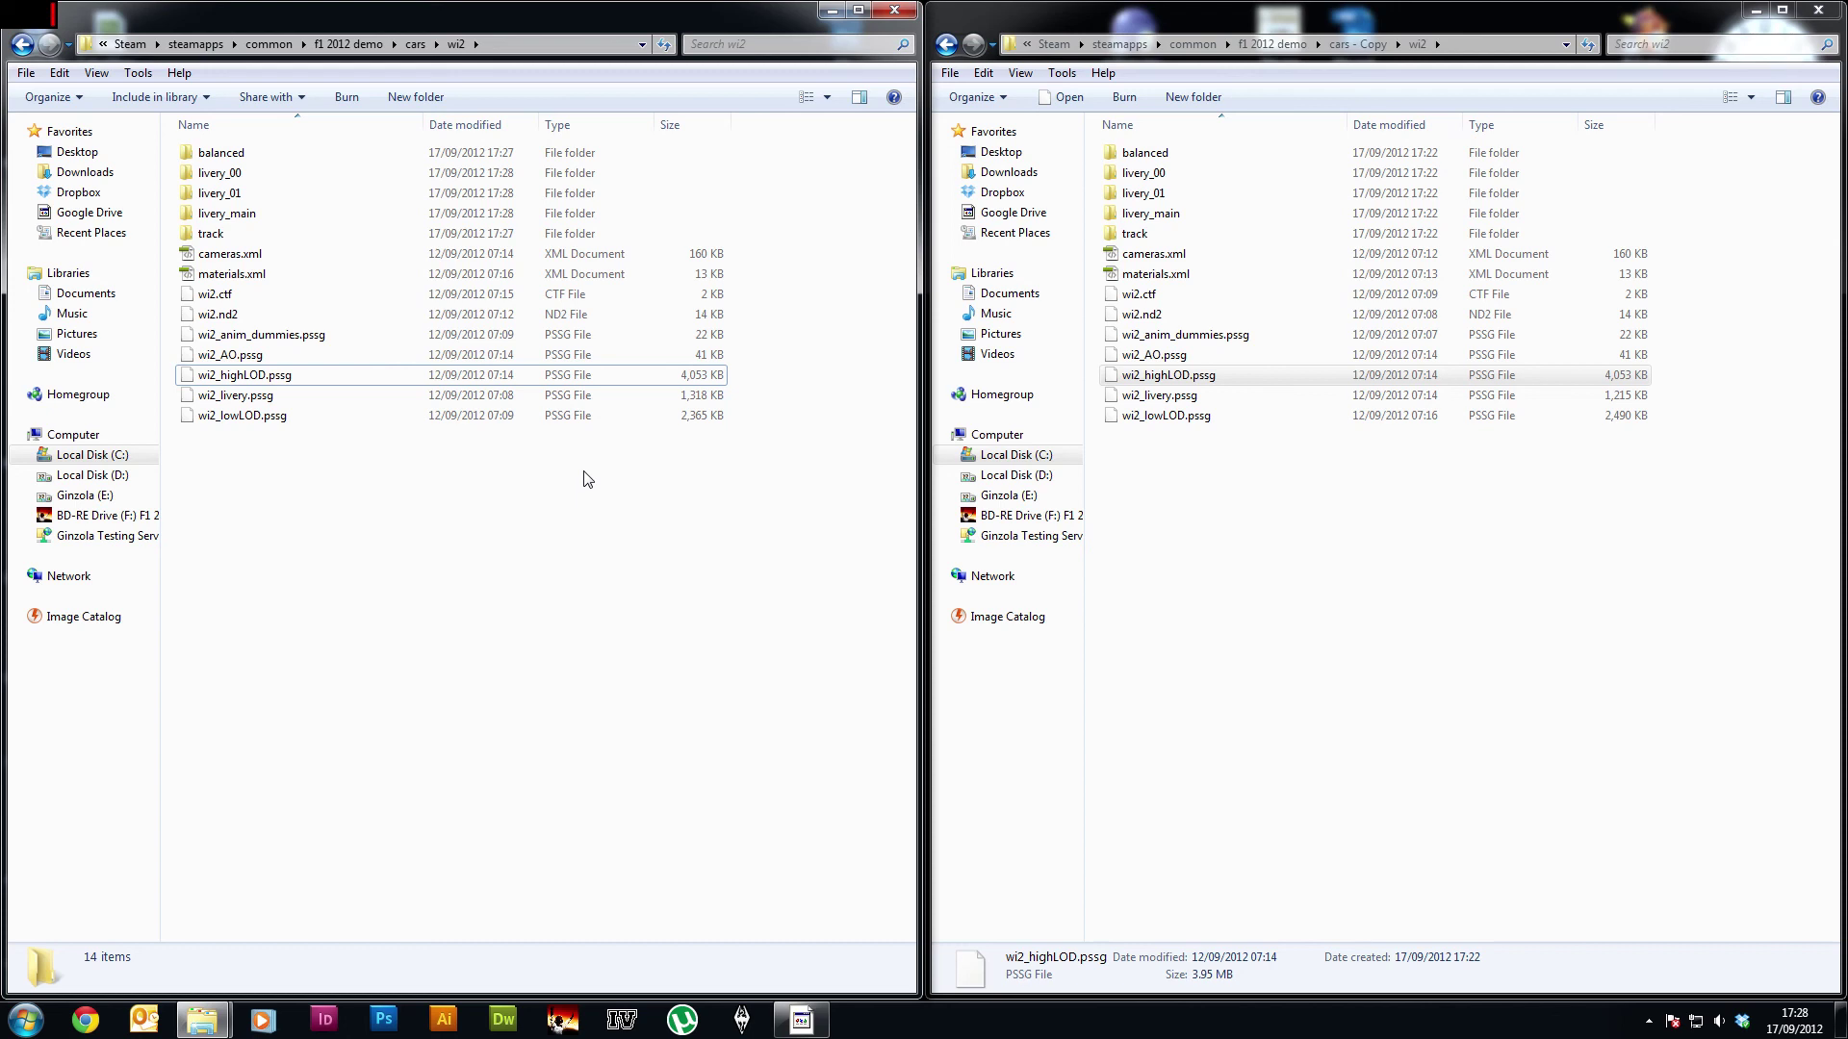
Step: Navigate the left window up through cars to the f1 2012 demo folder and clear the selection
click(414, 44)
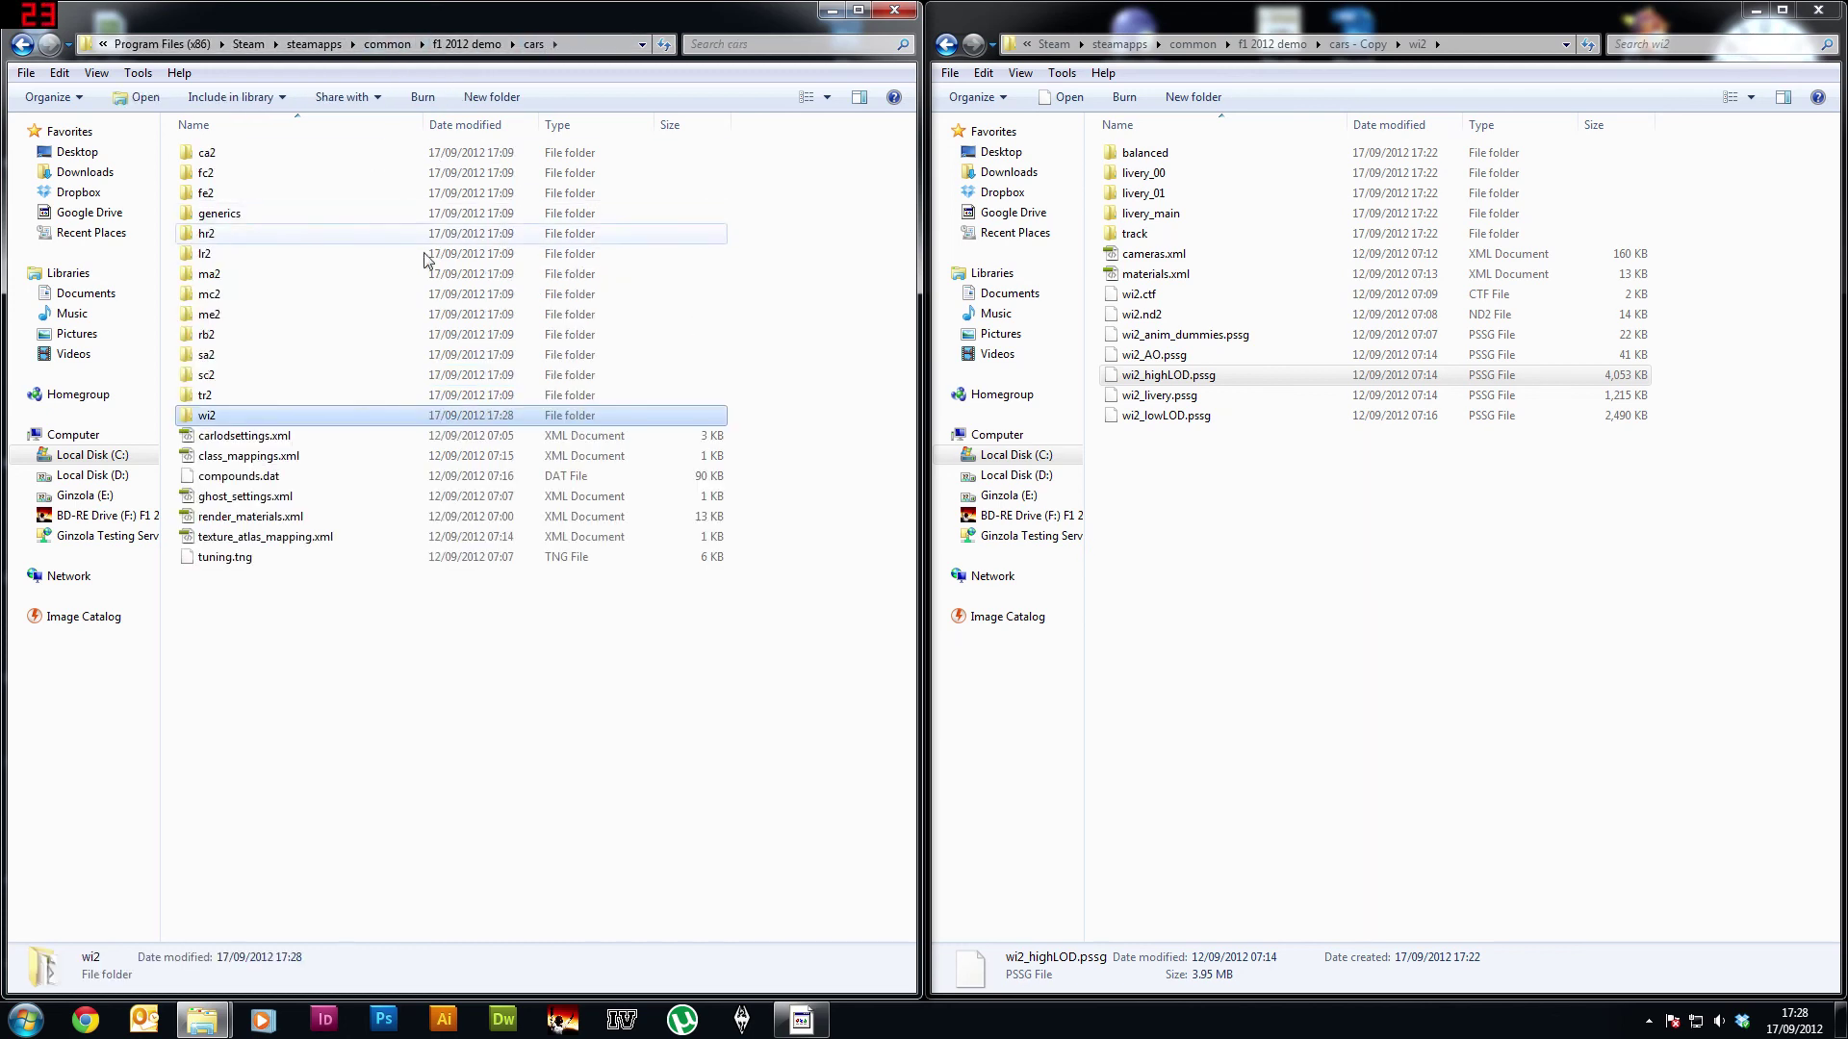
click(467, 43)
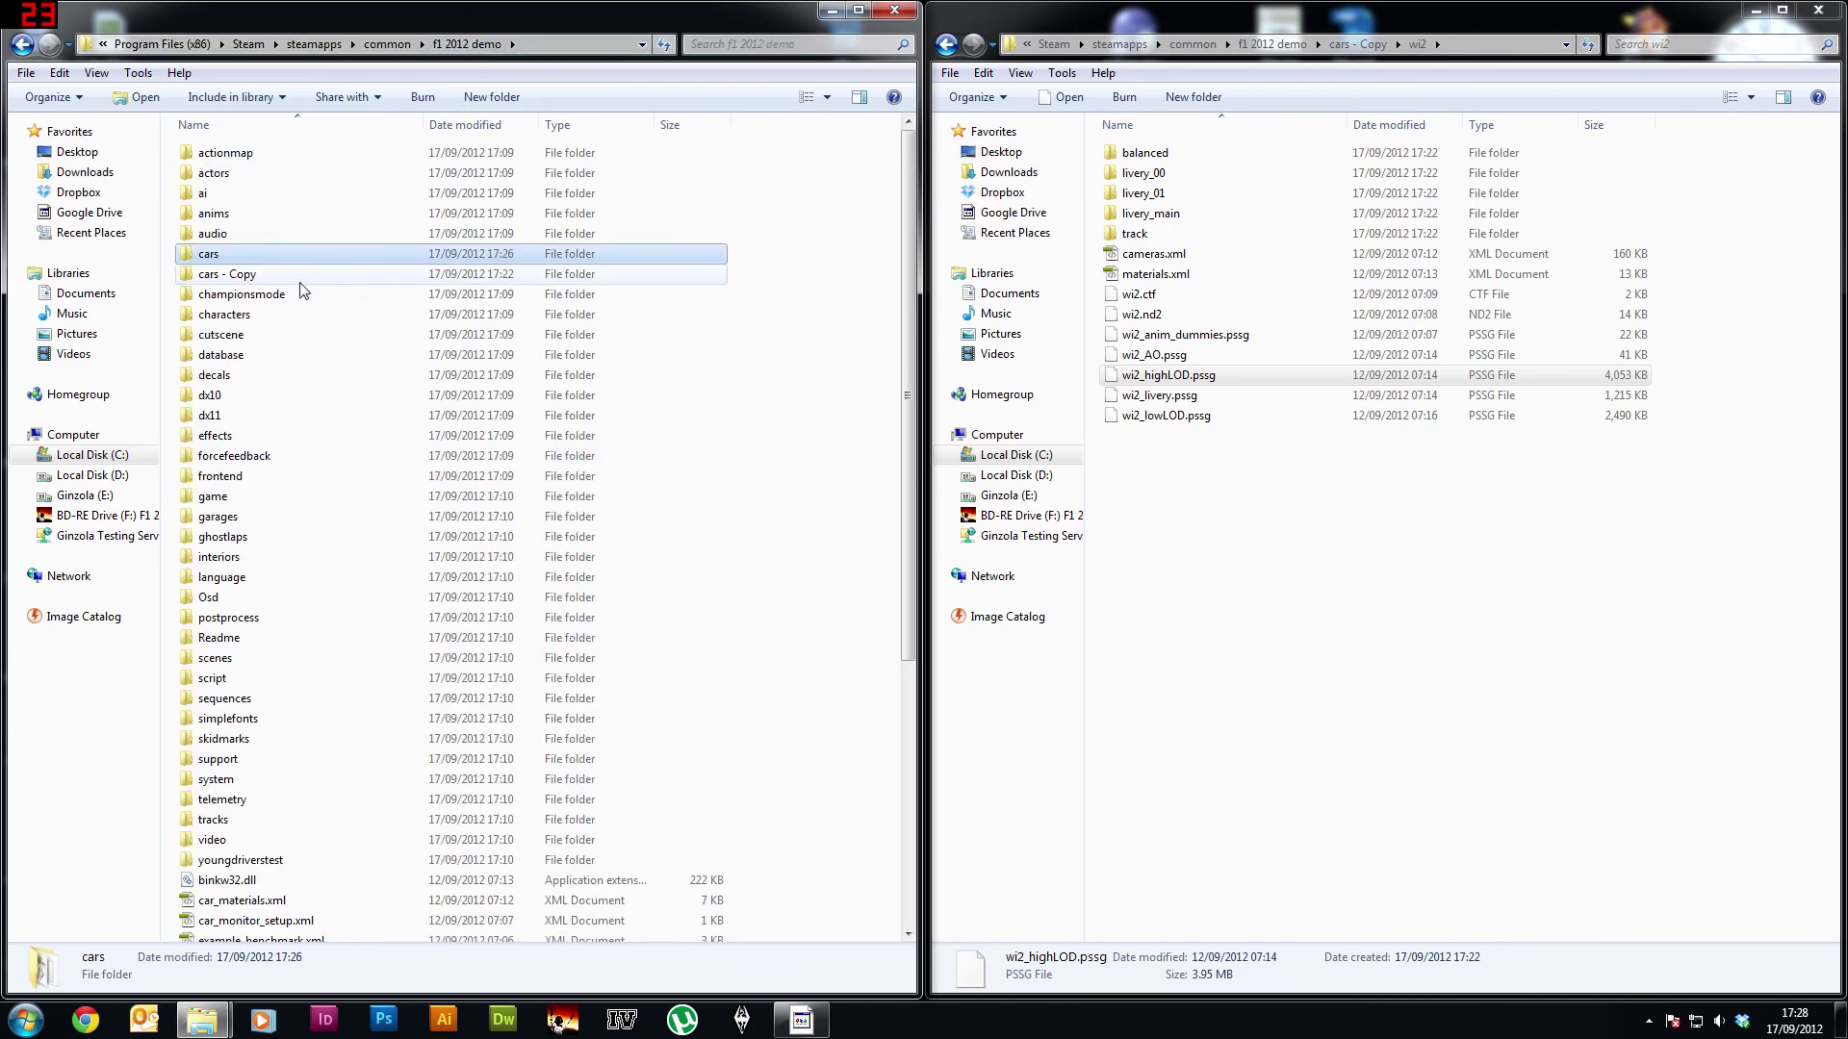
click(270, 277)
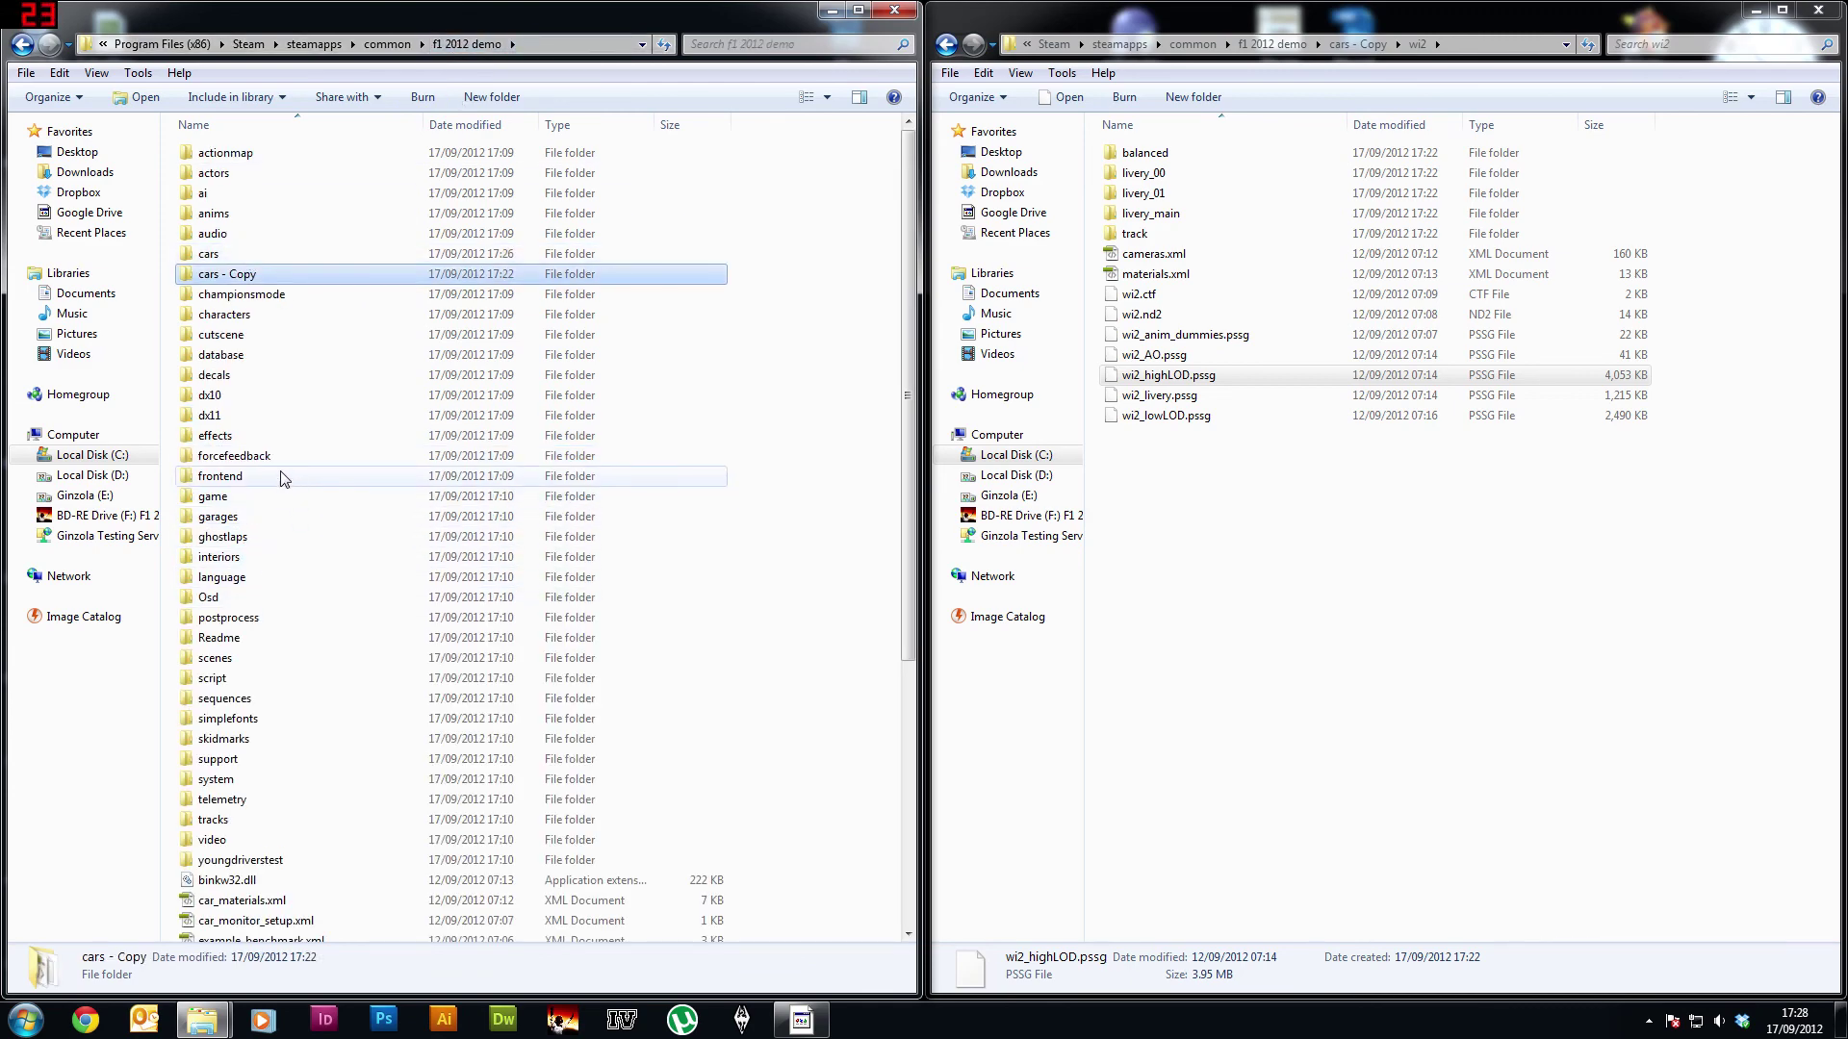
click(289, 556)
click(739, 551)
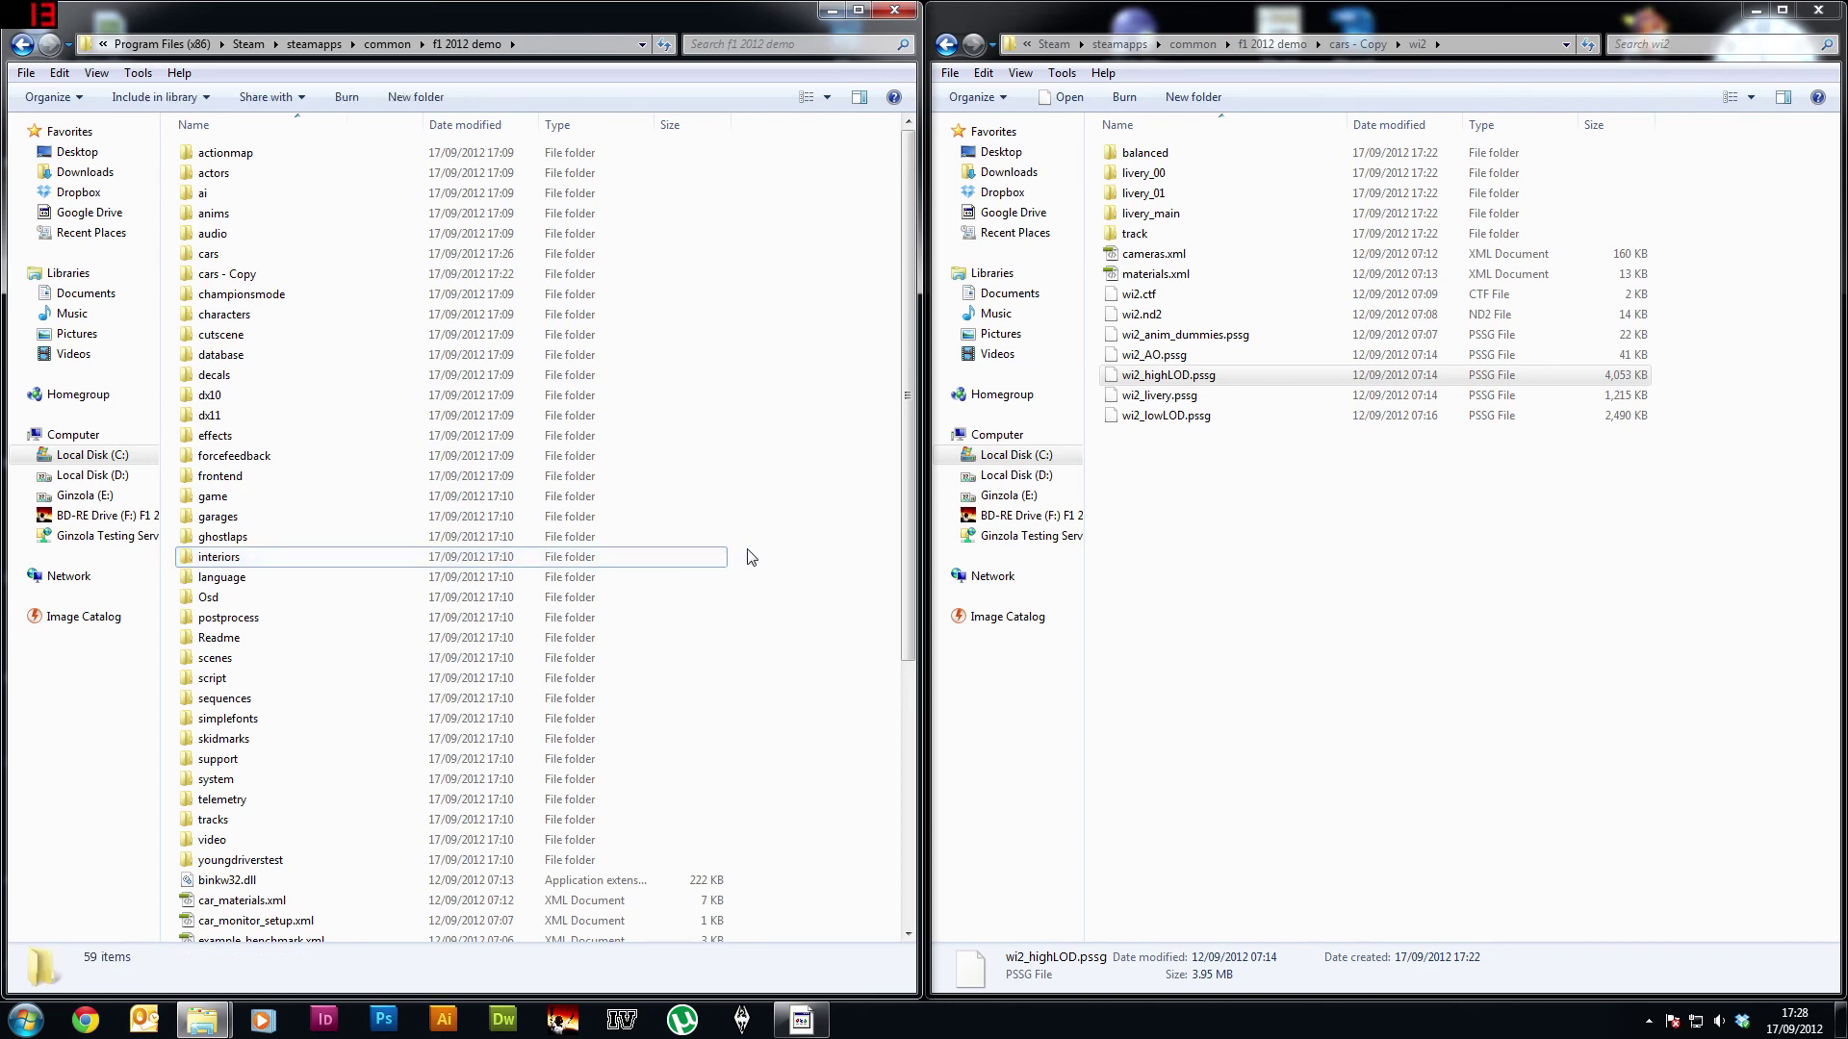
scroll(750, 556, down, 7)
scroll(763, 563, up, 7)
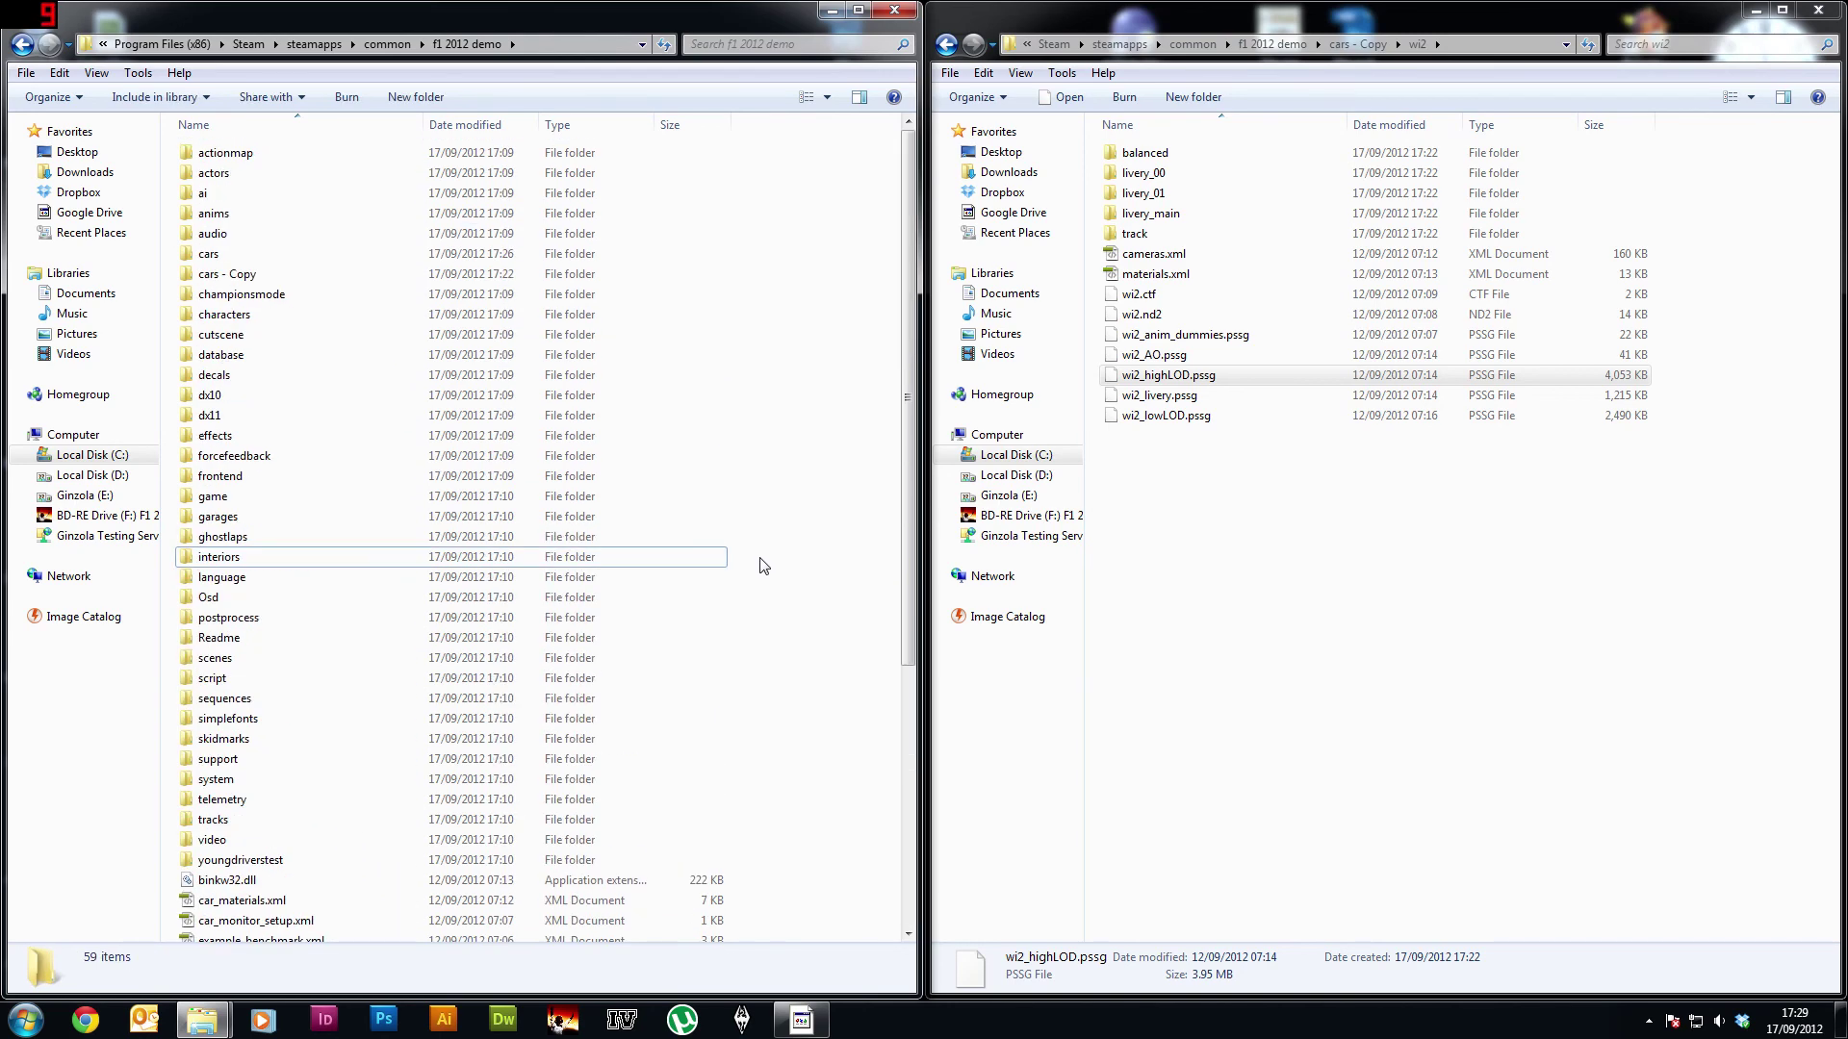